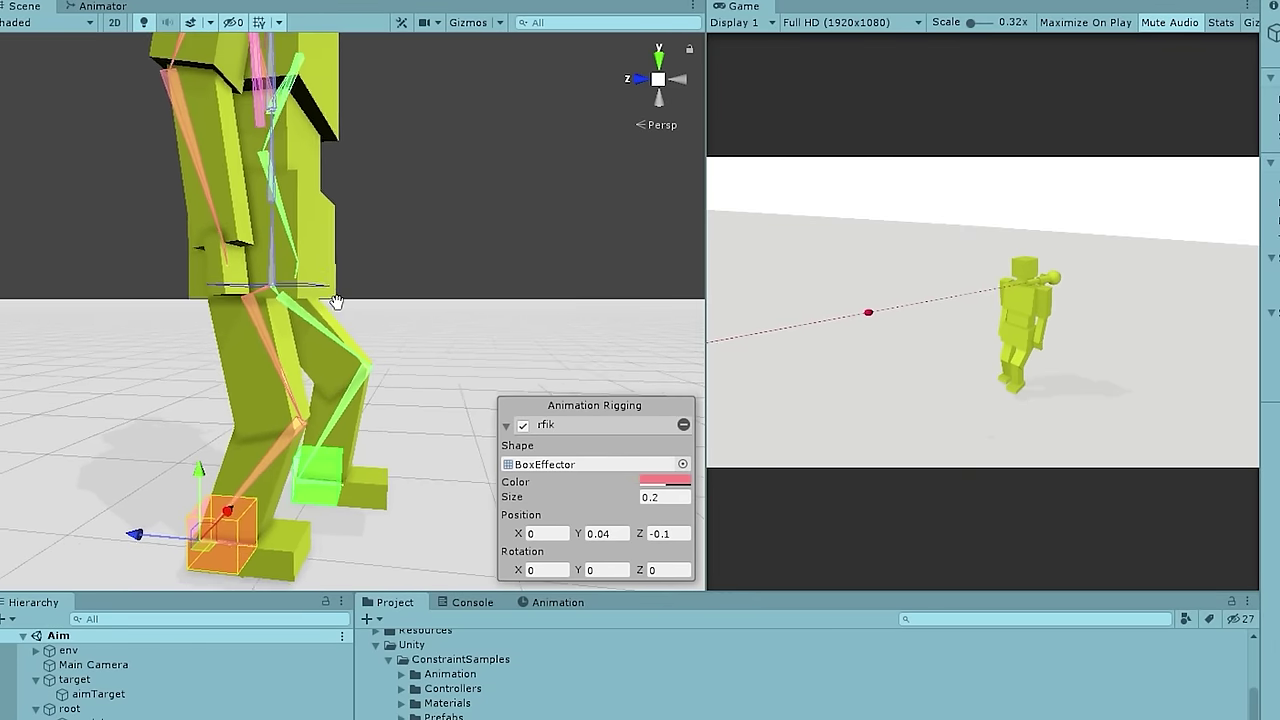
Step: Move the humanoid's rfik foot effector and the scorpion's chainIK tail target to test both rigs
mouse_move(216, 491)
mouse_down()
mouse_move(248, 474)
mouse_move(318, 532)
mouse_move(152, 466)
mouse_move(223, 509)
mouse_up()
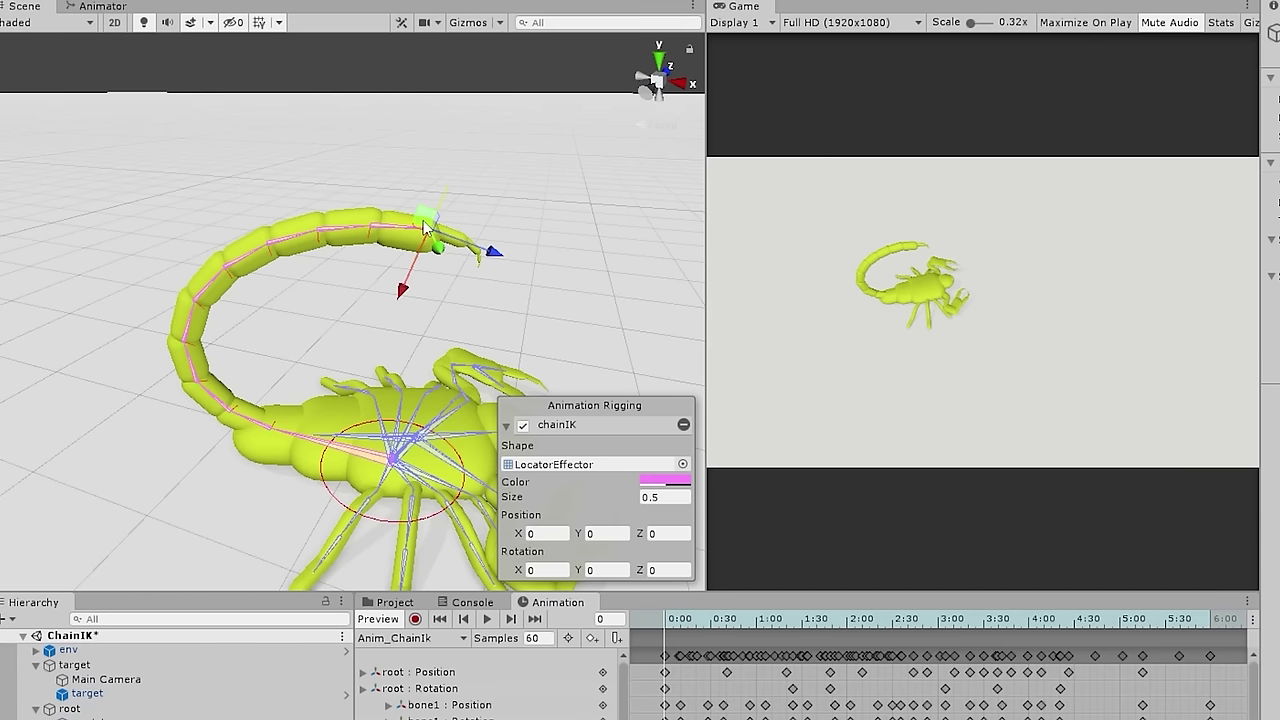
drag(425, 228, 443, 251)
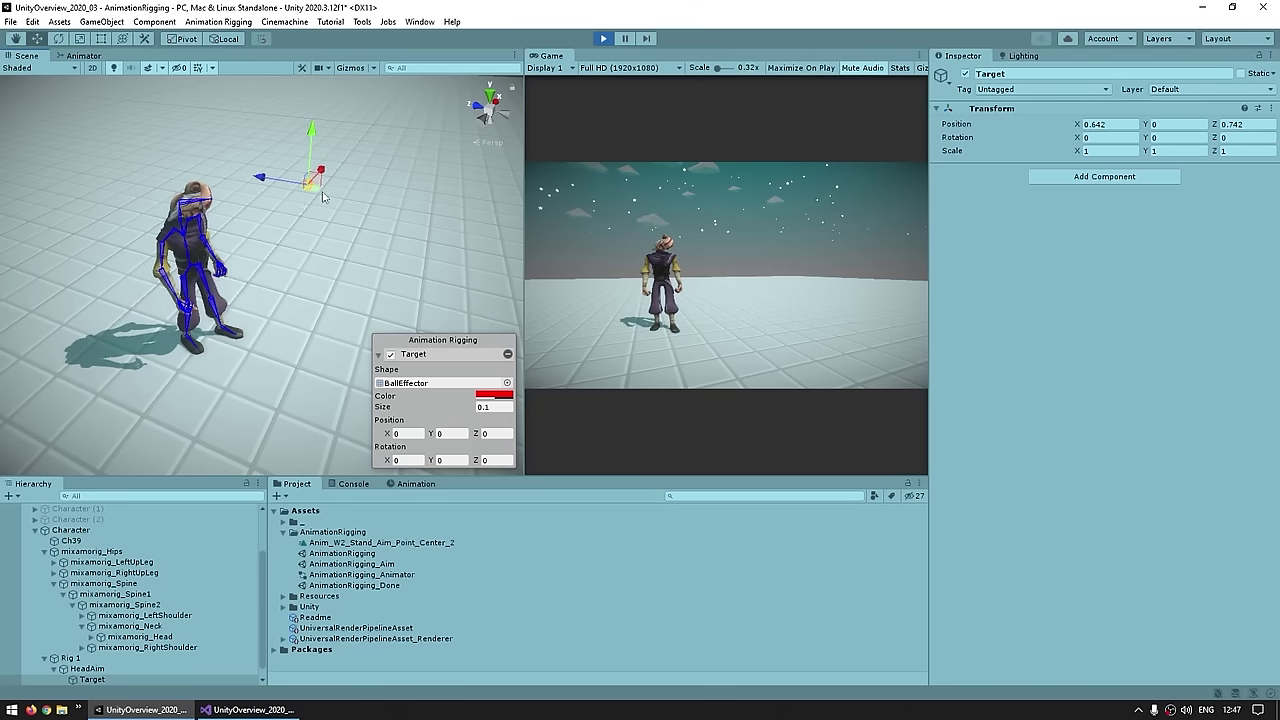
Step: Move the HeadAim Target to about X 0.278, Z 0.286 and select the Rig 1 and HeadAim objects
middle_drag(322, 196, 305, 221)
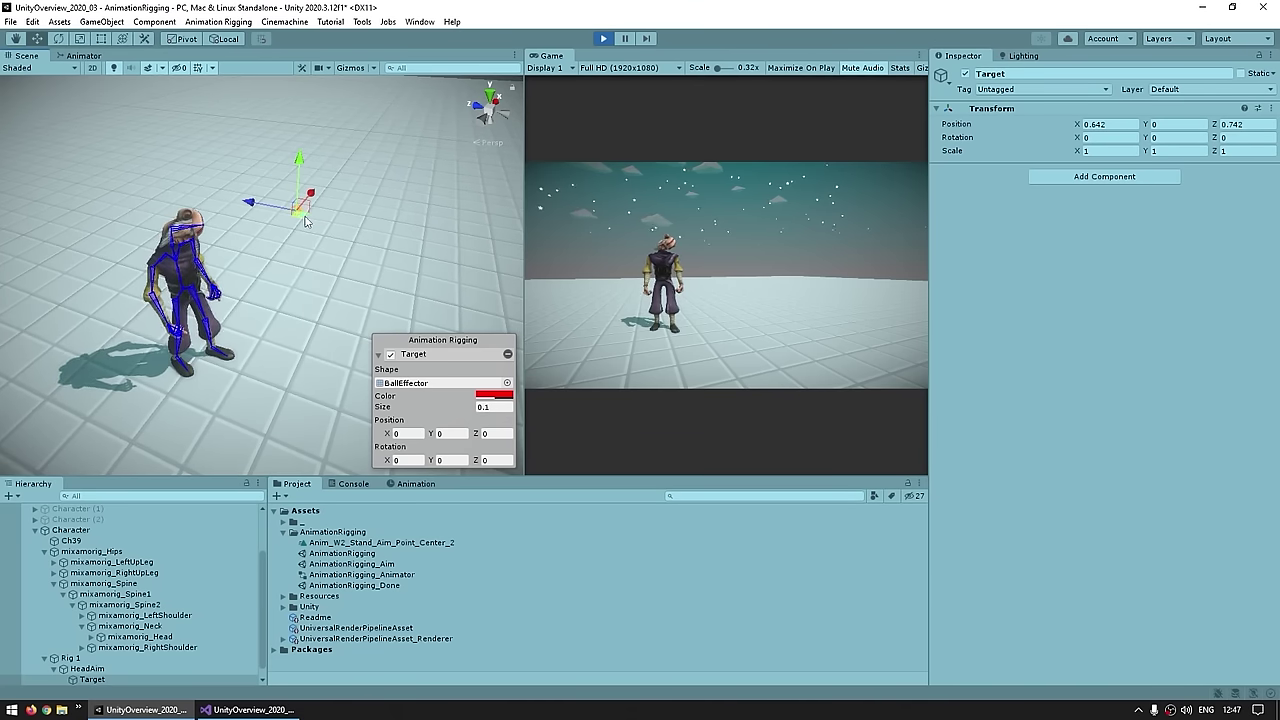
drag(221, 361, 339, 268)
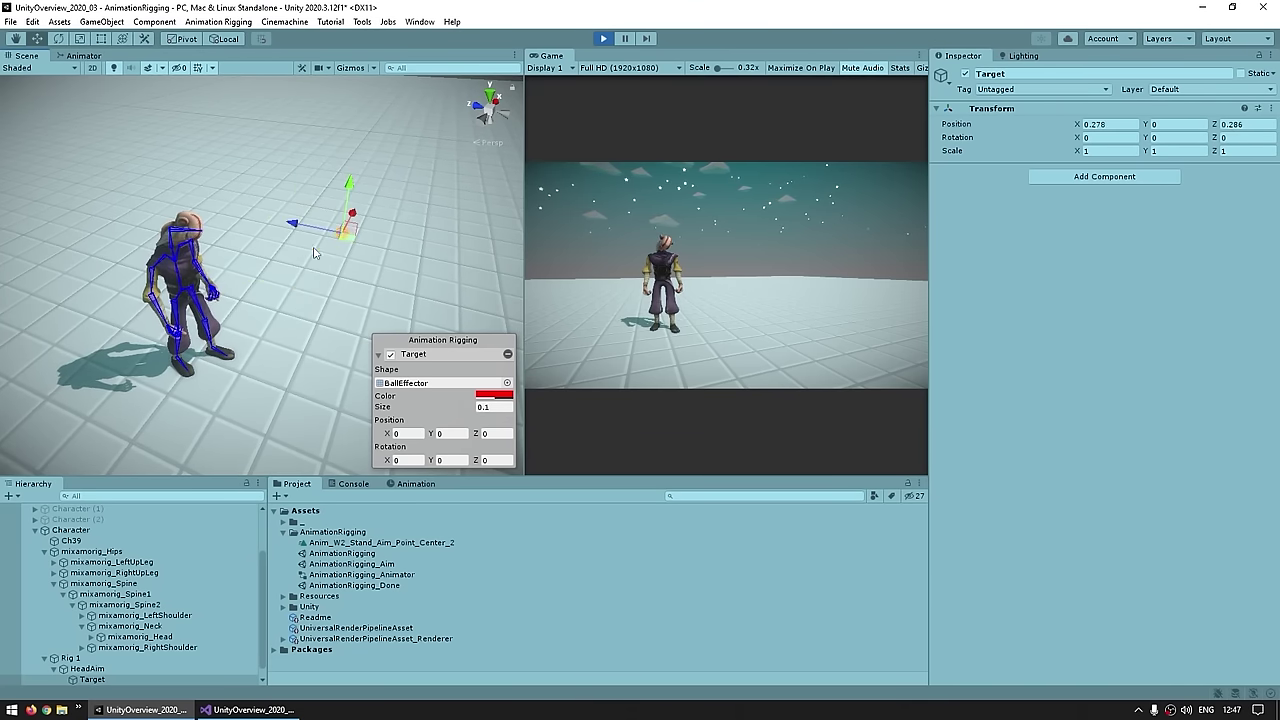
click(70, 658)
click(87, 668)
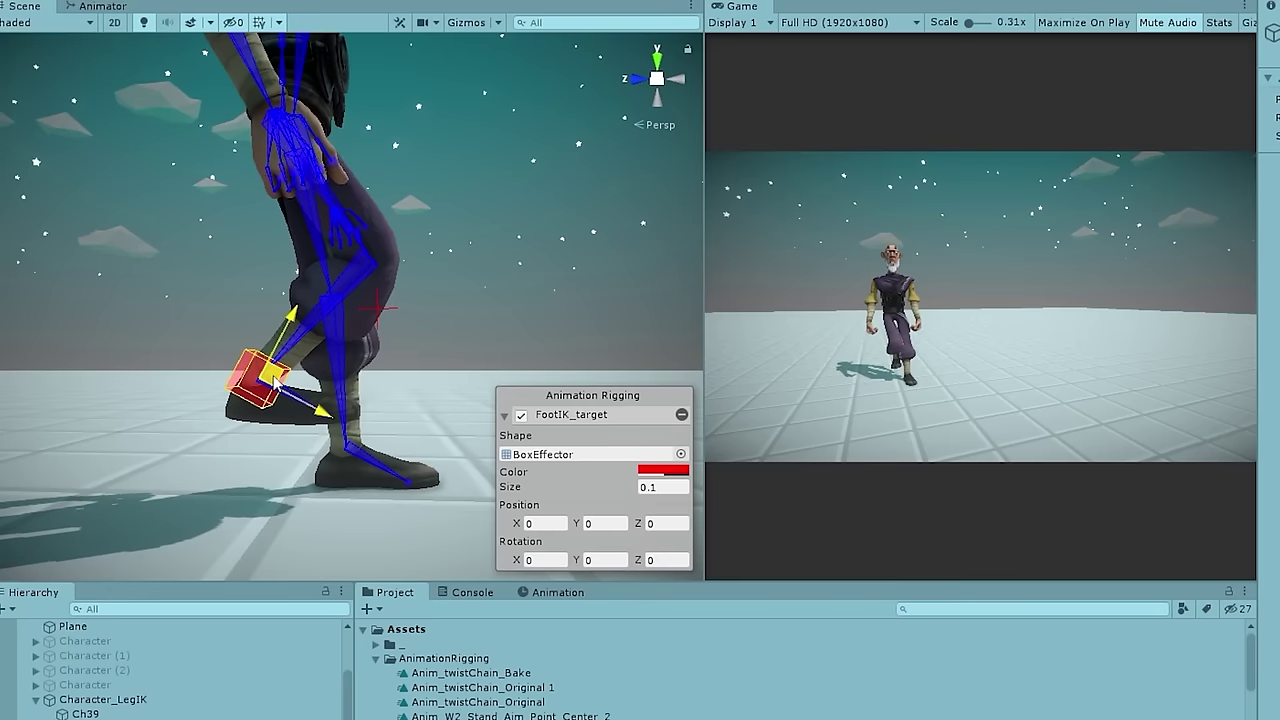
Step: Move FootIK_target on the leg rig and the ball target in front of the rifle-holding character
drag(275, 383, 523, 288)
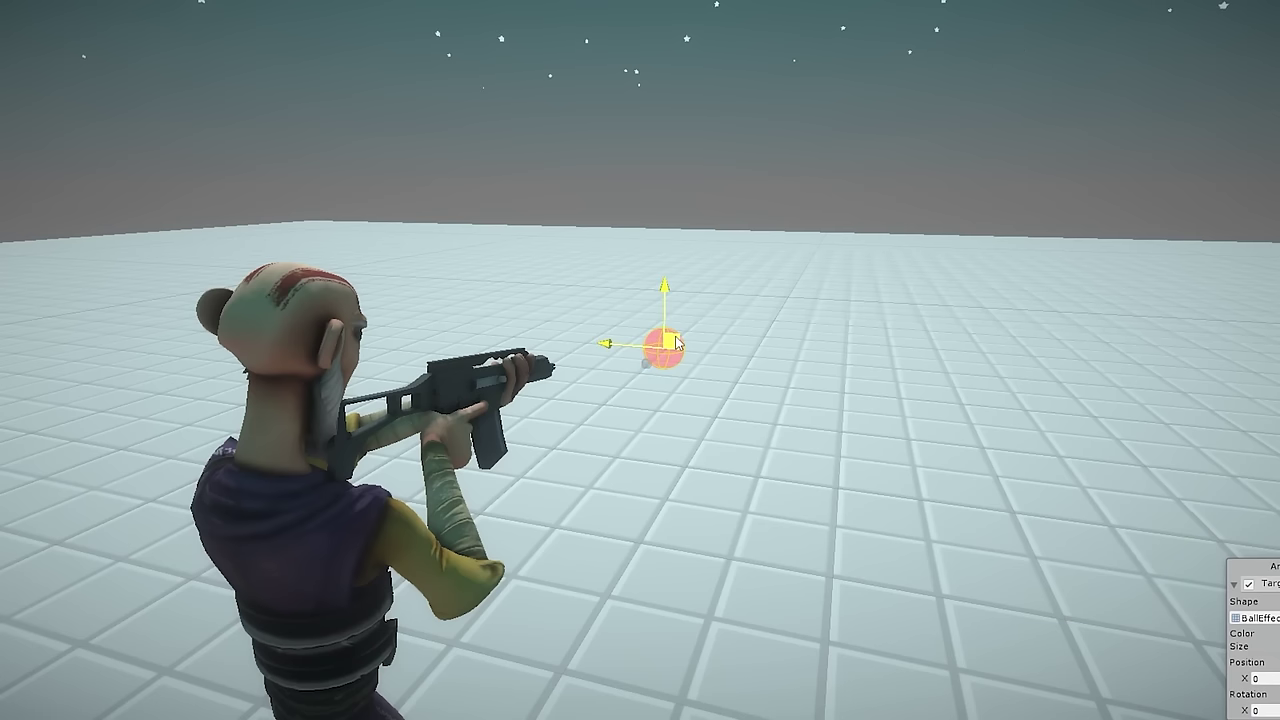
drag(657, 343, 776, 232)
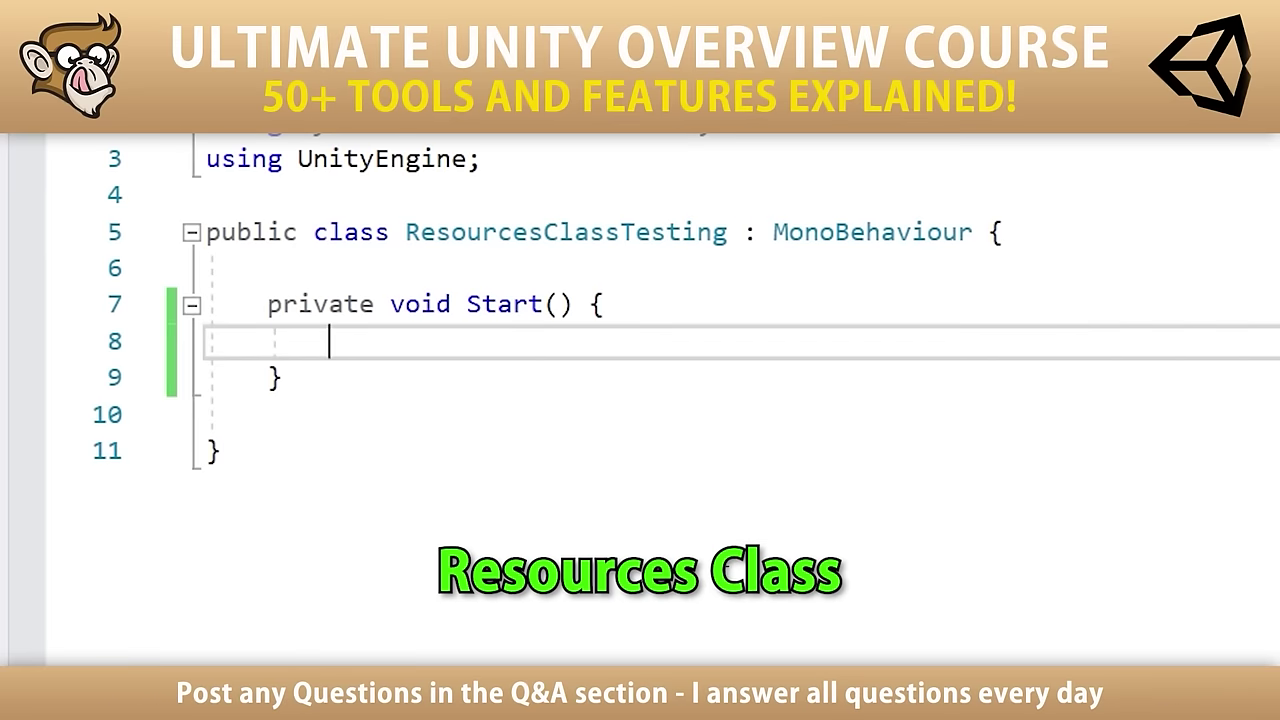
Step: Begin a Resources.Load<Transform>( call inside the Start method of the ResourcesClassTesting class
text(Resources.Load<)
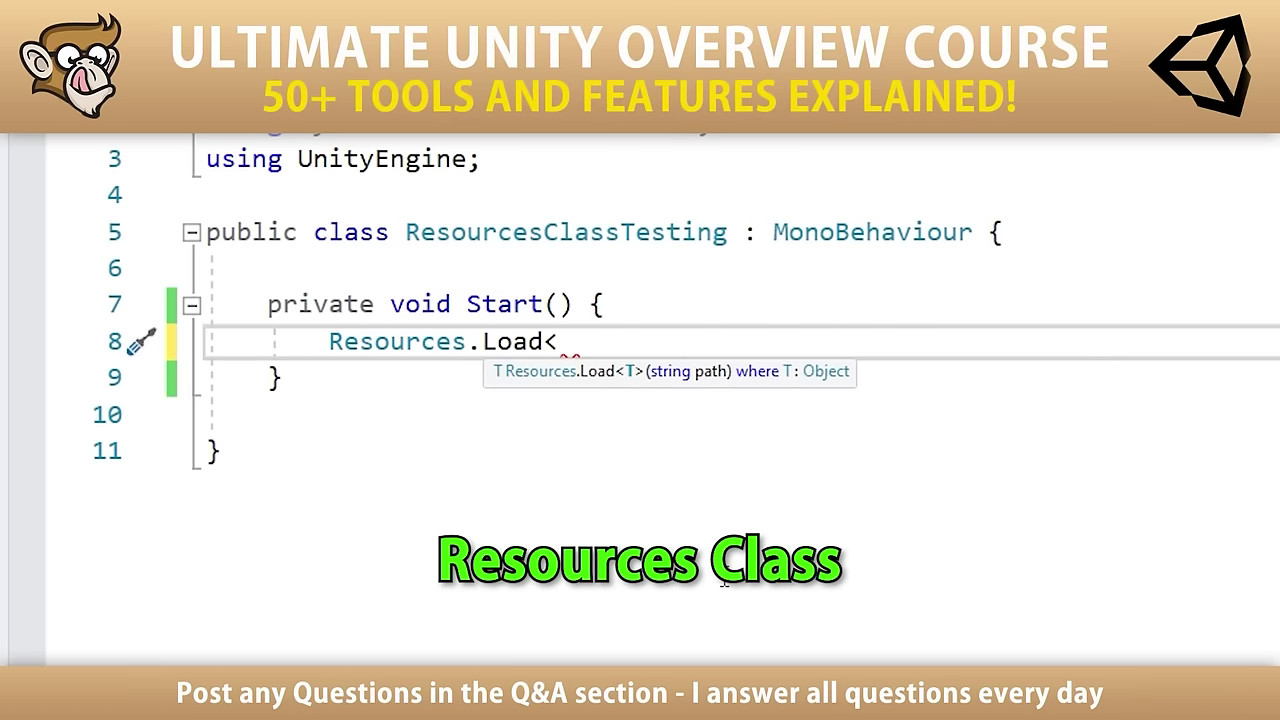
text(Transform>()
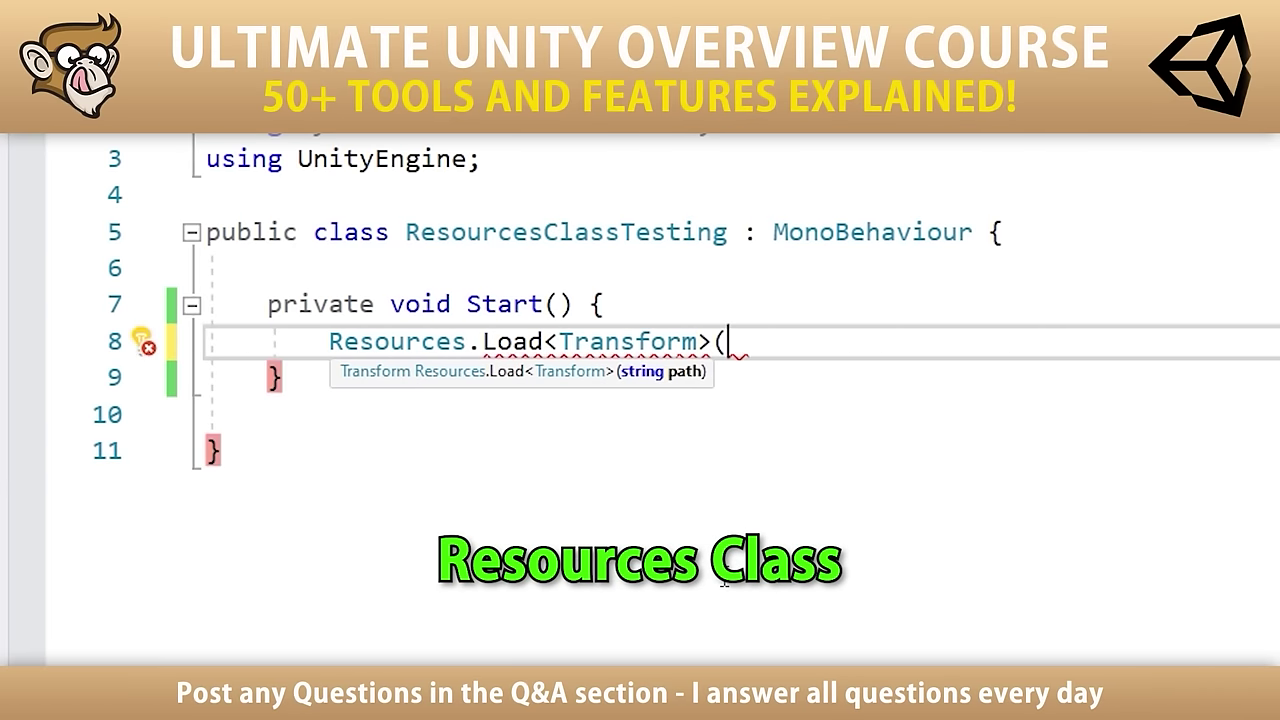
key(Escape)
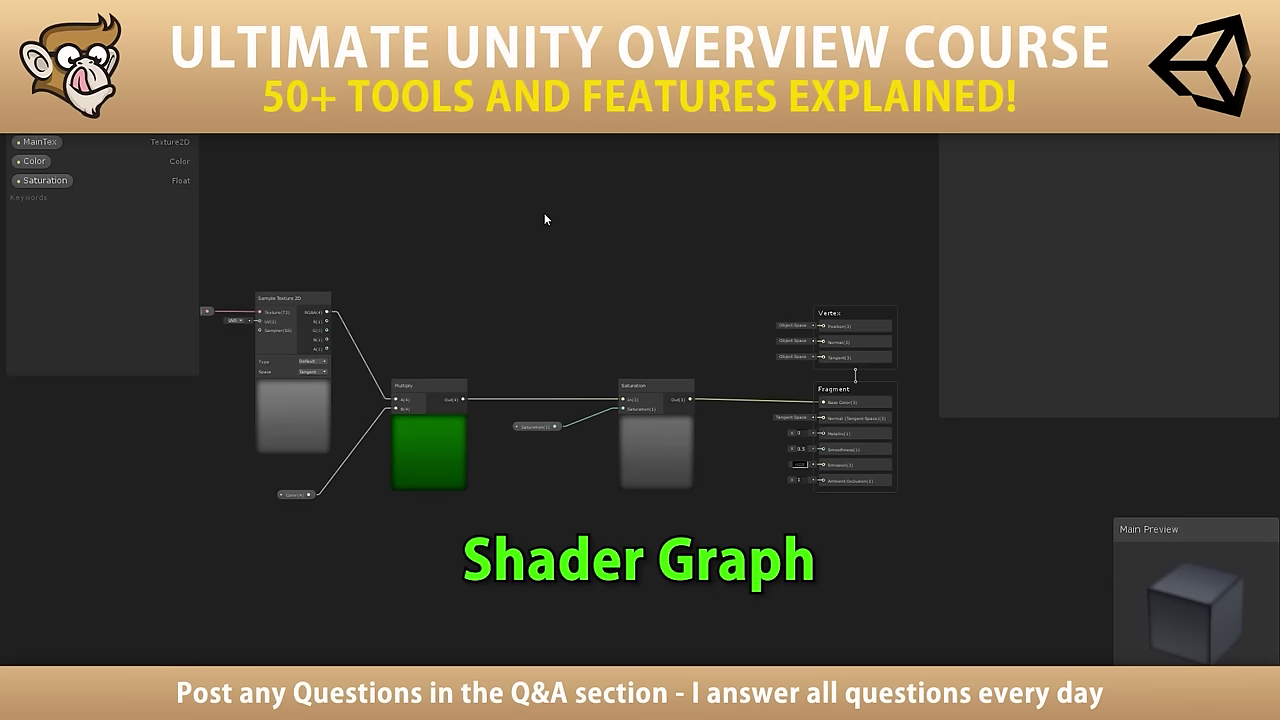
click(45, 180)
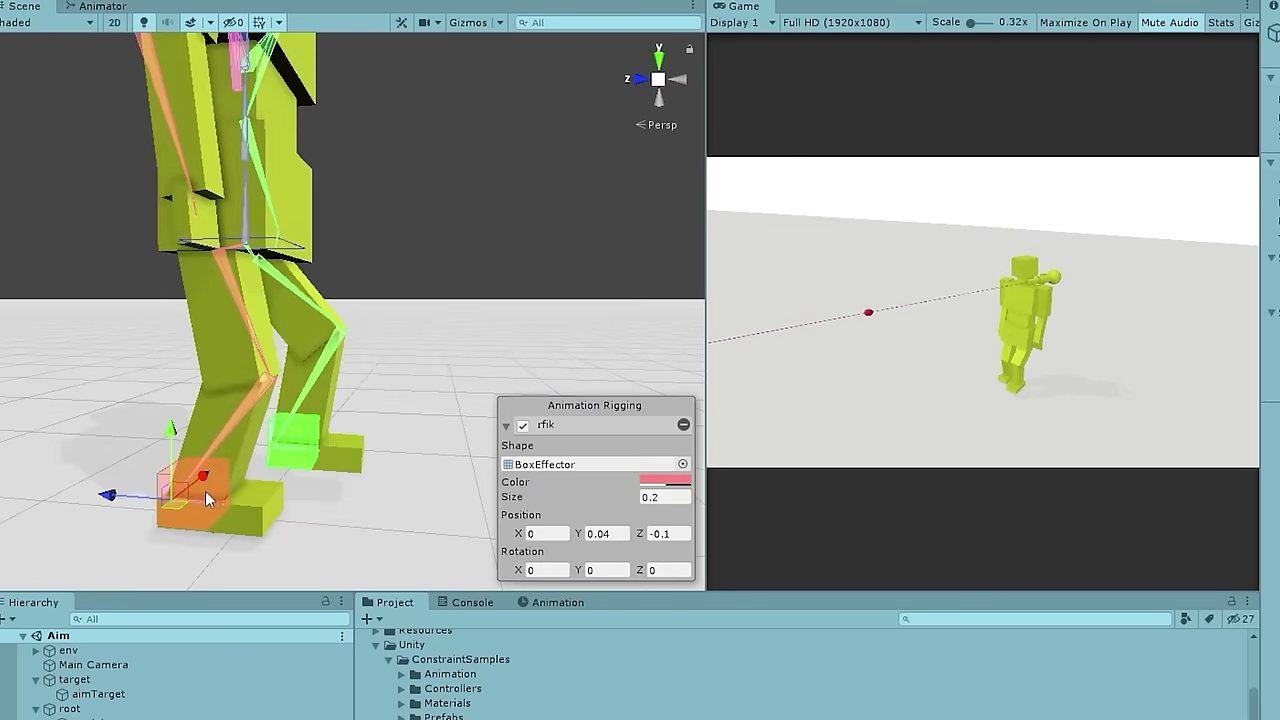
Step: Reposition the rfik box effector at the humanoid's foot and the chainIK locator at the scorpion's tail tip
middle_drag(318, 276, 341, 262)
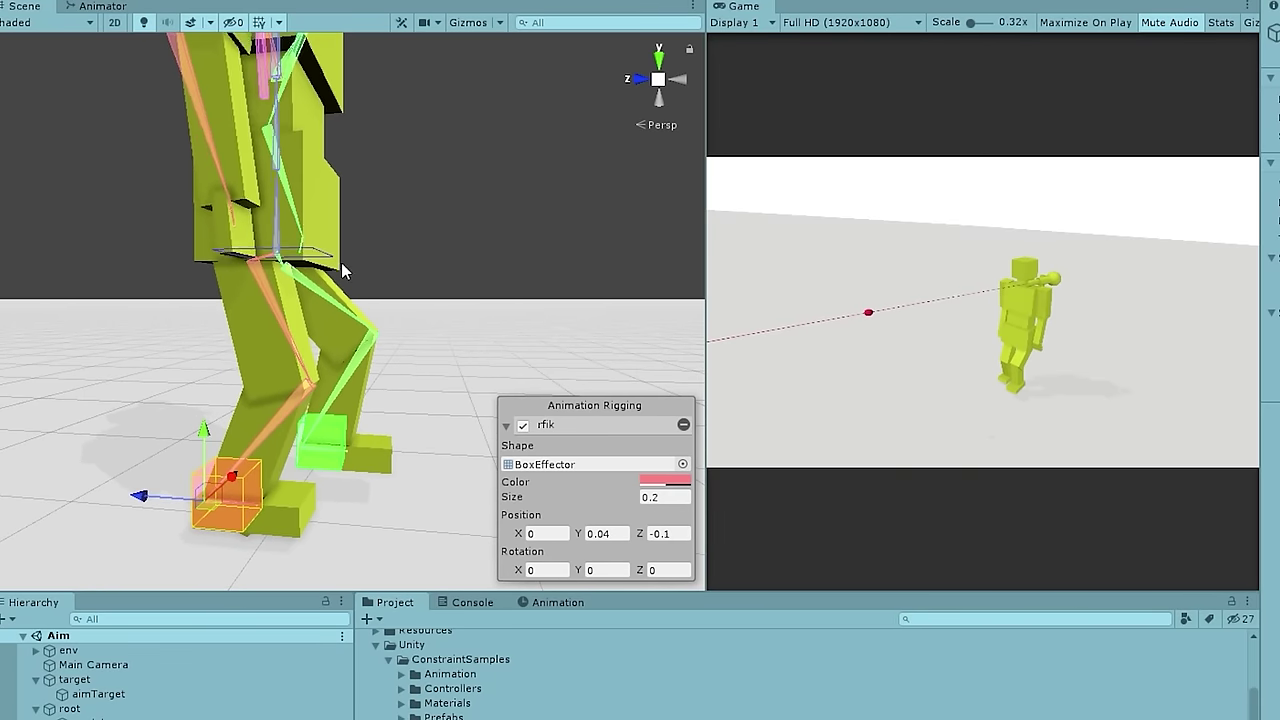
mouse_move(216, 491)
mouse_down()
mouse_move(341, 494)
mouse_move(127, 508)
mouse_move(243, 507)
mouse_move(243, 455)
mouse_move(214, 510)
mouse_up()
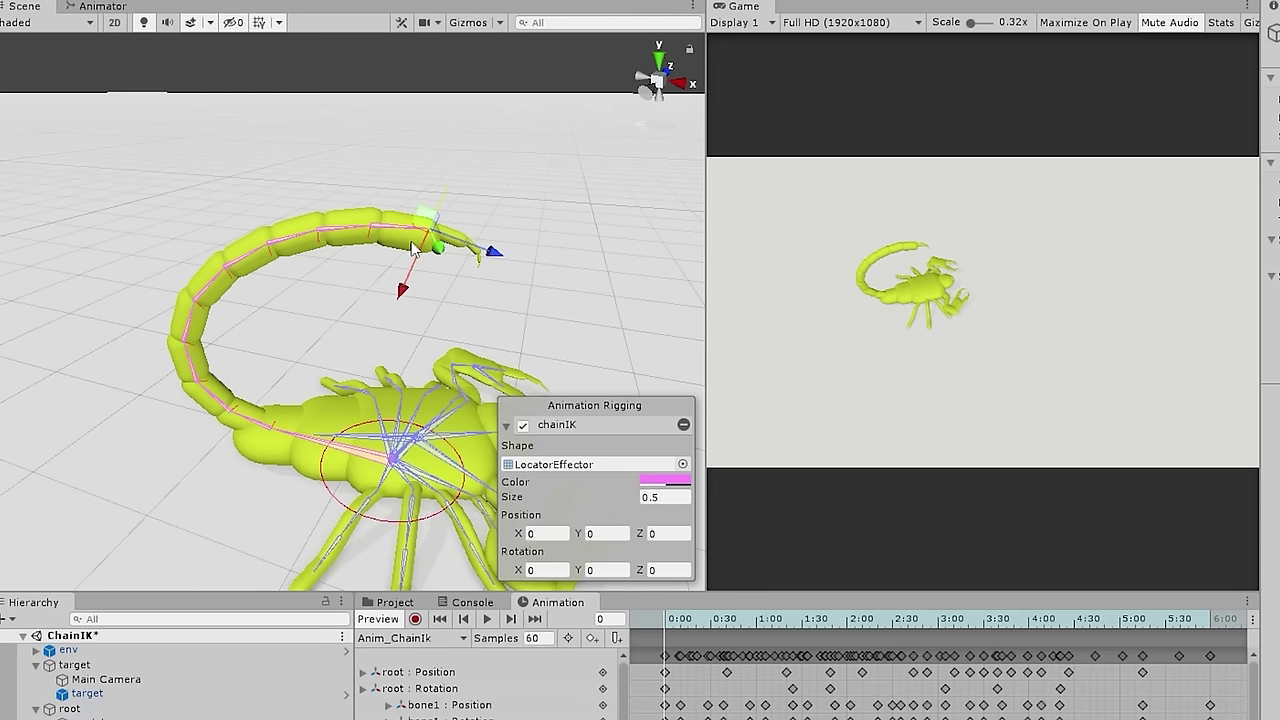
drag(424, 228, 445, 255)
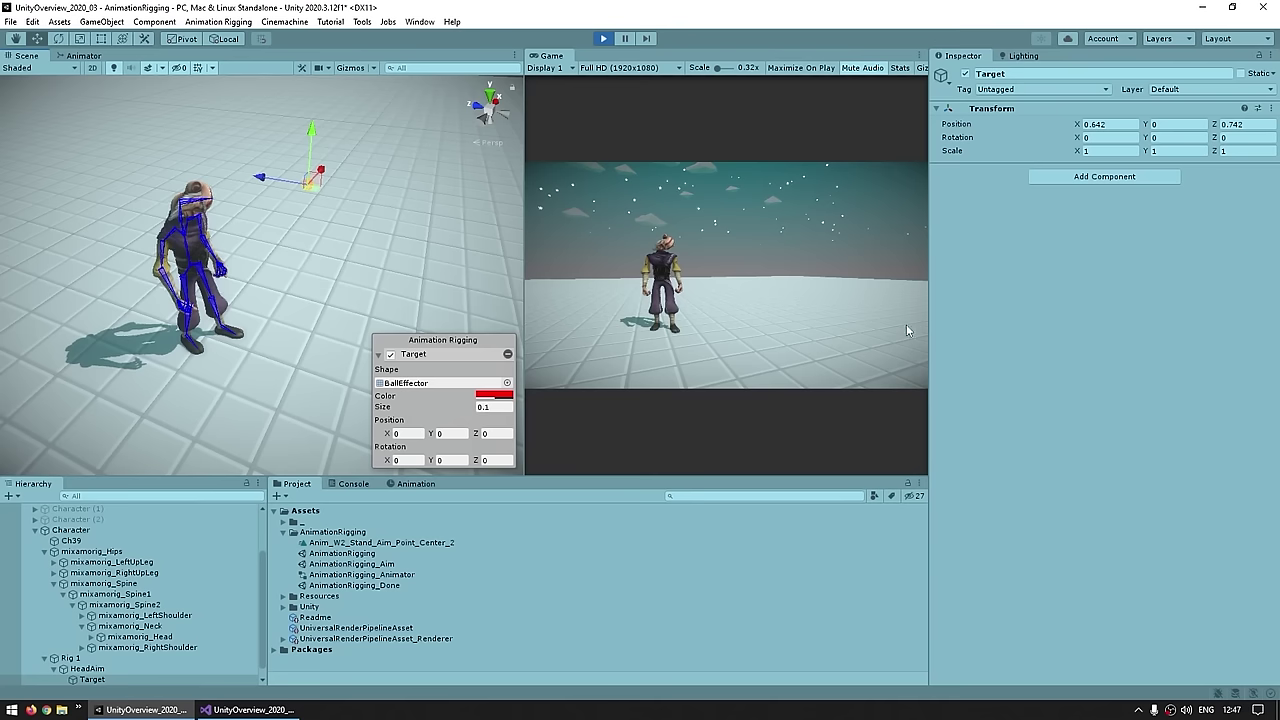
Step: Examine the character's head-aim setup through the Rig 1 and HeadAim objects
middle_drag(273, 206, 262, 231)
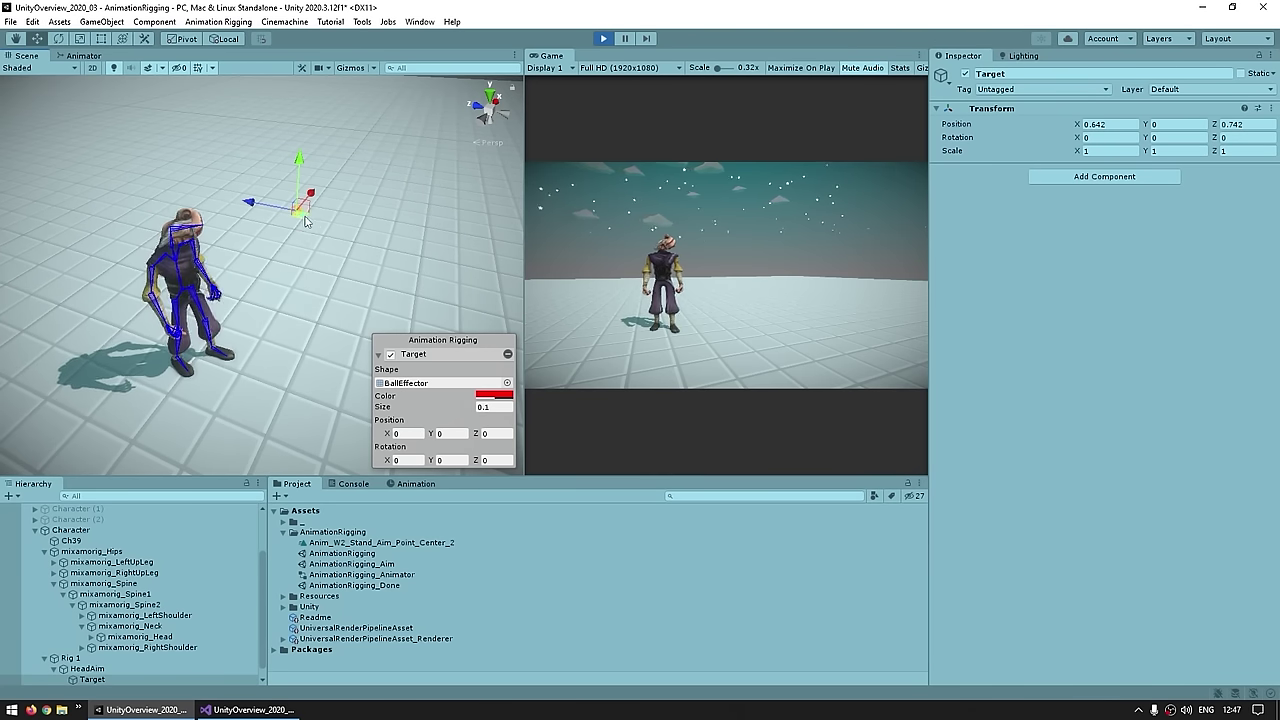
click(70, 658)
click(87, 668)
click(1110, 212)
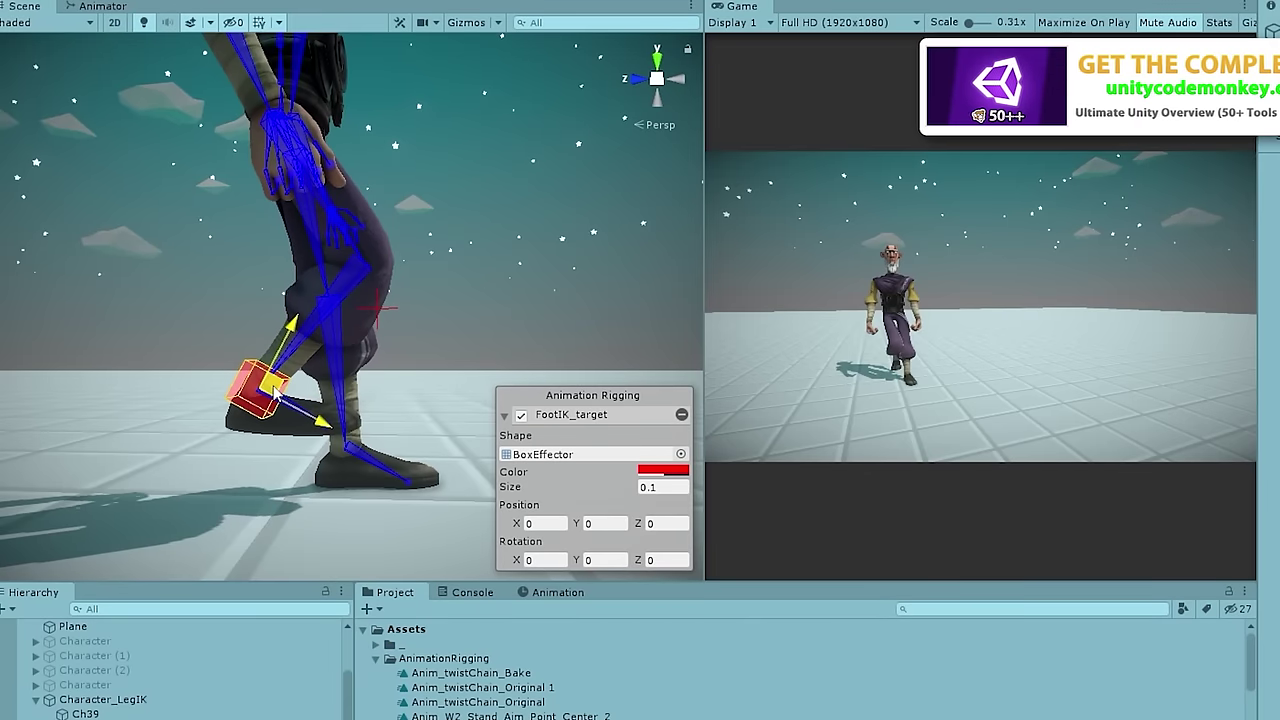
Step: Move FootIK_target to bend the character's leg and shift the rifle character's ball aim target
drag(275, 392, 533, 287)
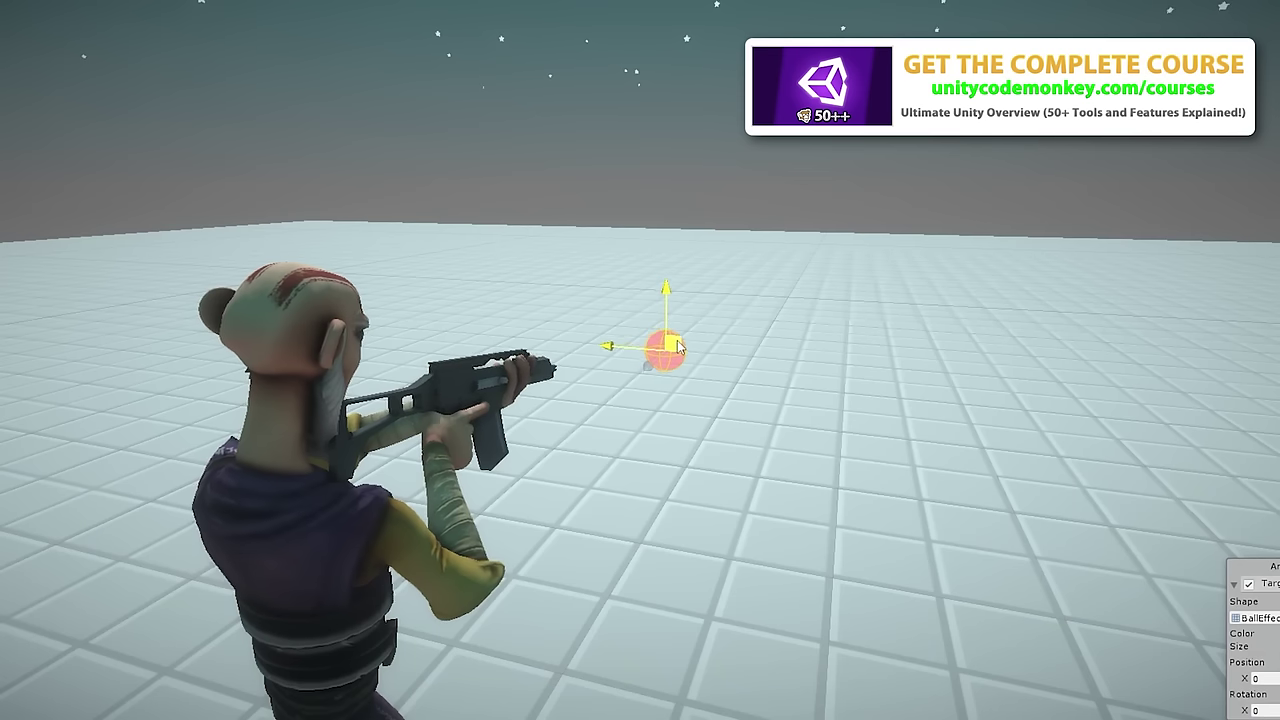
drag(663, 346, 814, 367)
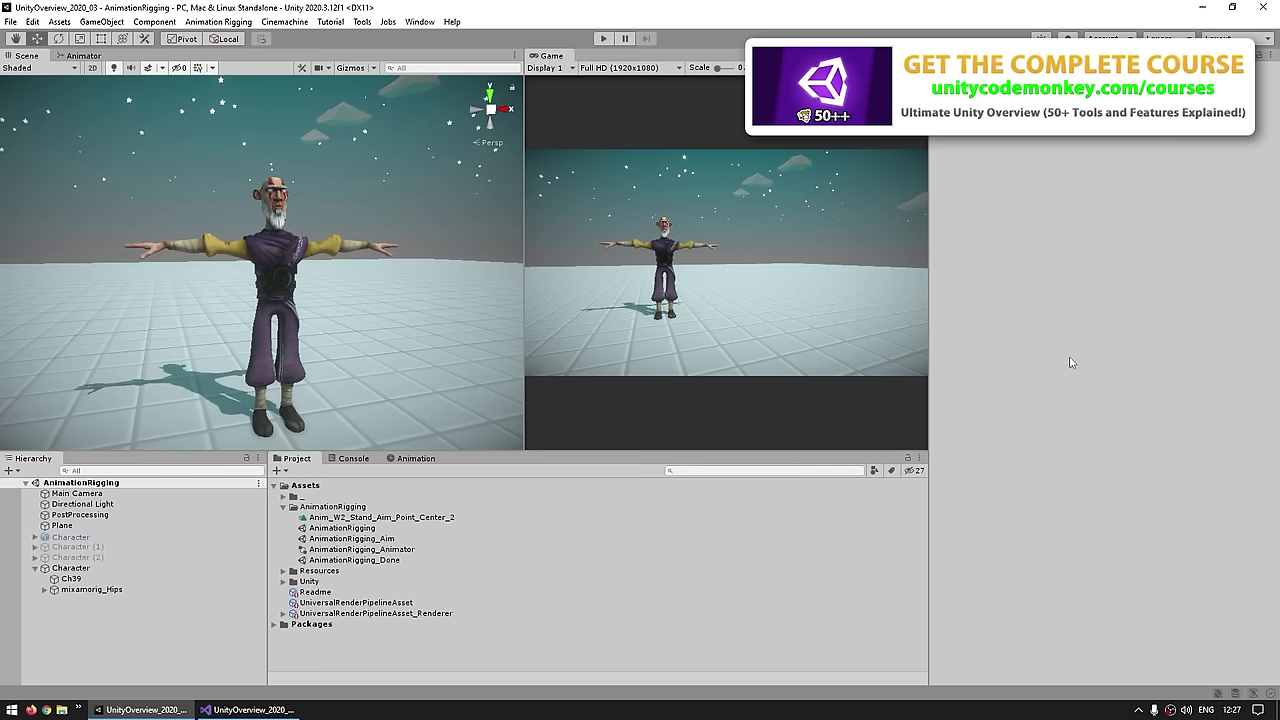
Step: Open the Package Manager on the Unity Registry packages and select Animation Rigging
click(419, 22)
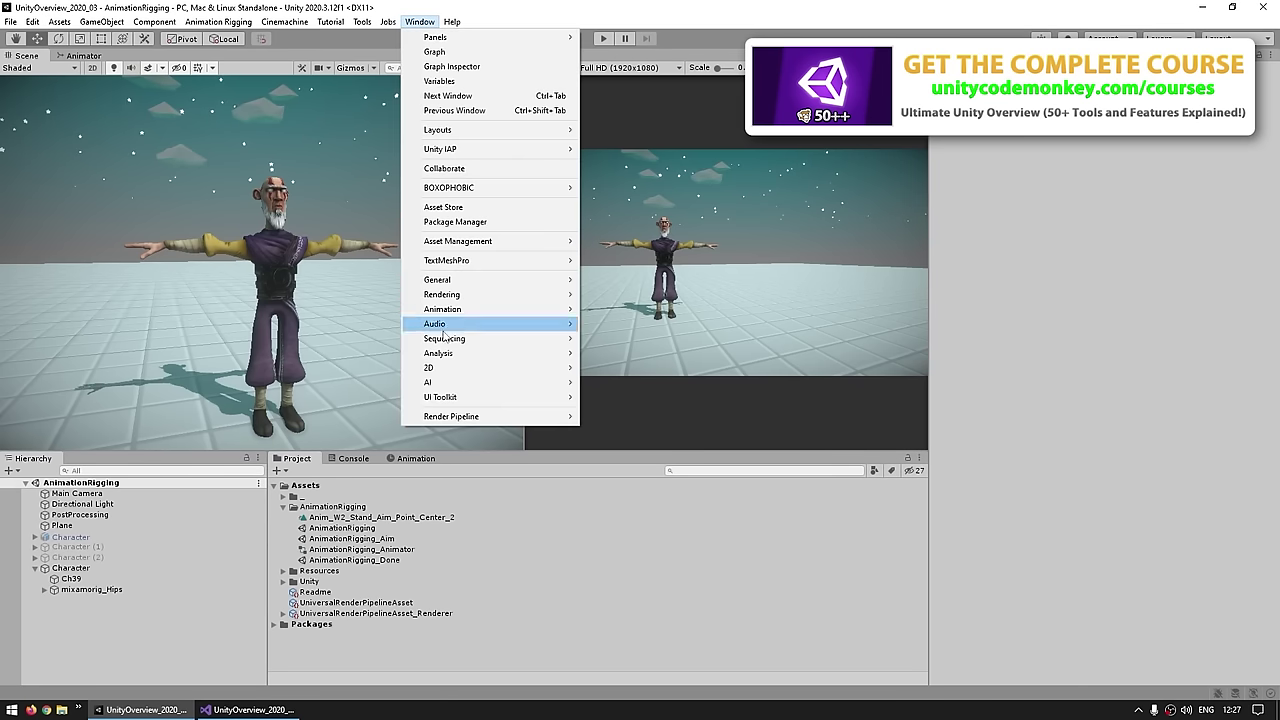
click(462, 220)
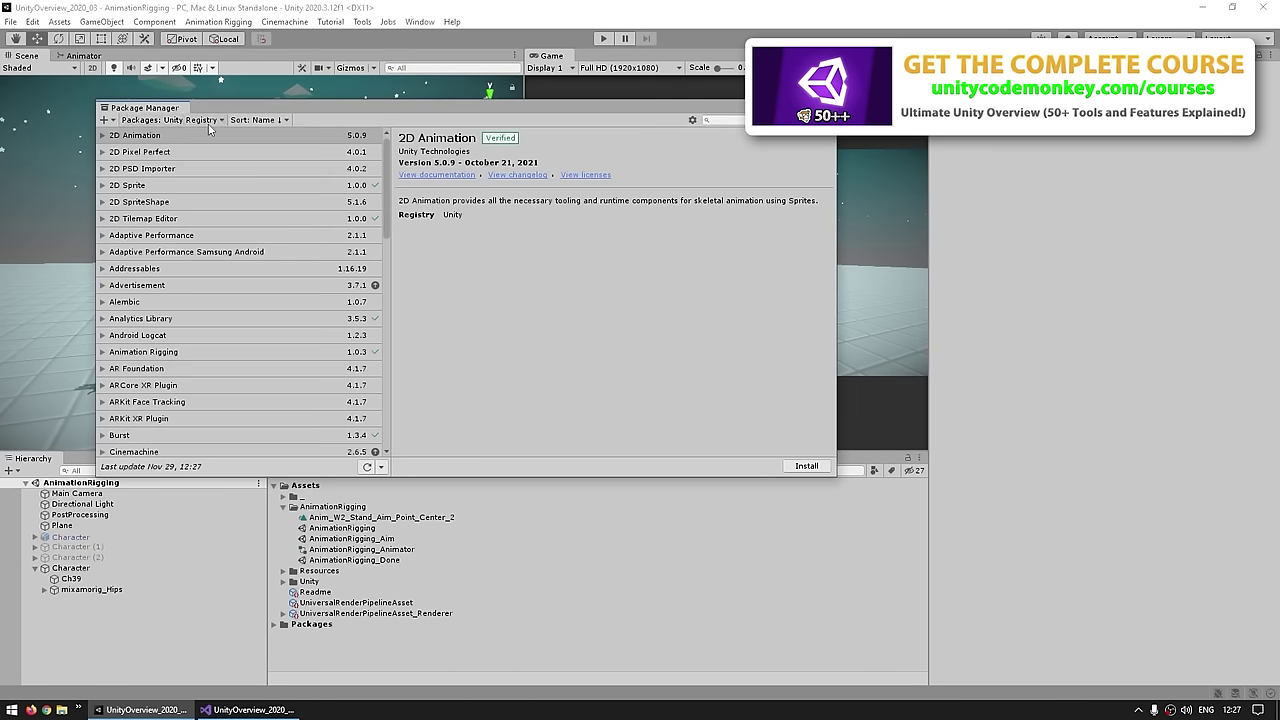
click(219, 120)
click(150, 138)
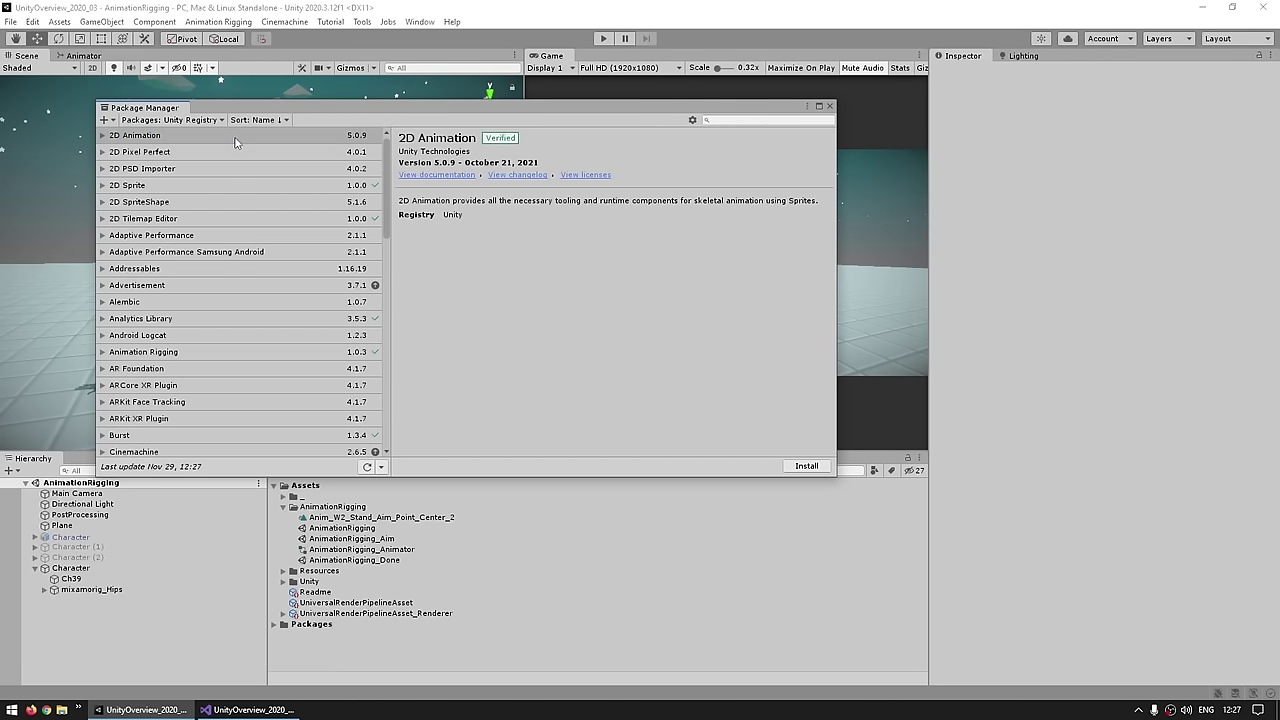
scroll(191, 243, down, 2)
click(167, 316)
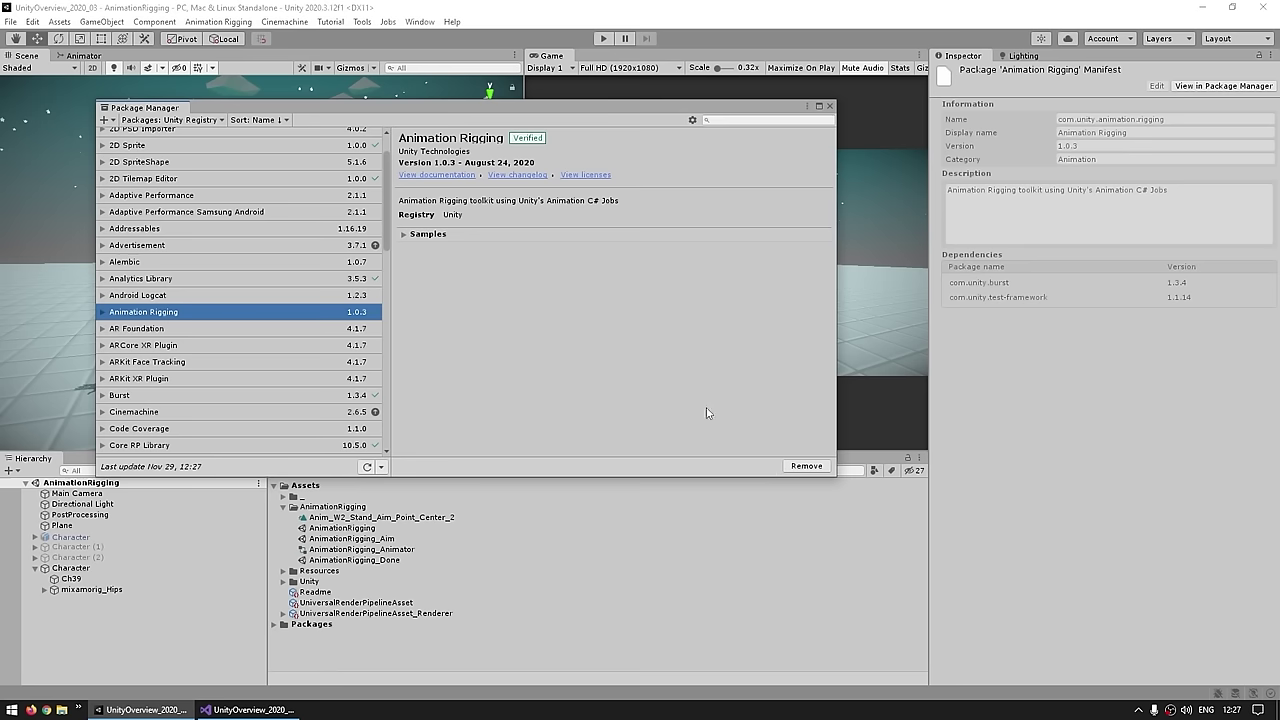
Step: Review the Animation Rigging commands and the package's samples, and close the Package Manager
click(218, 21)
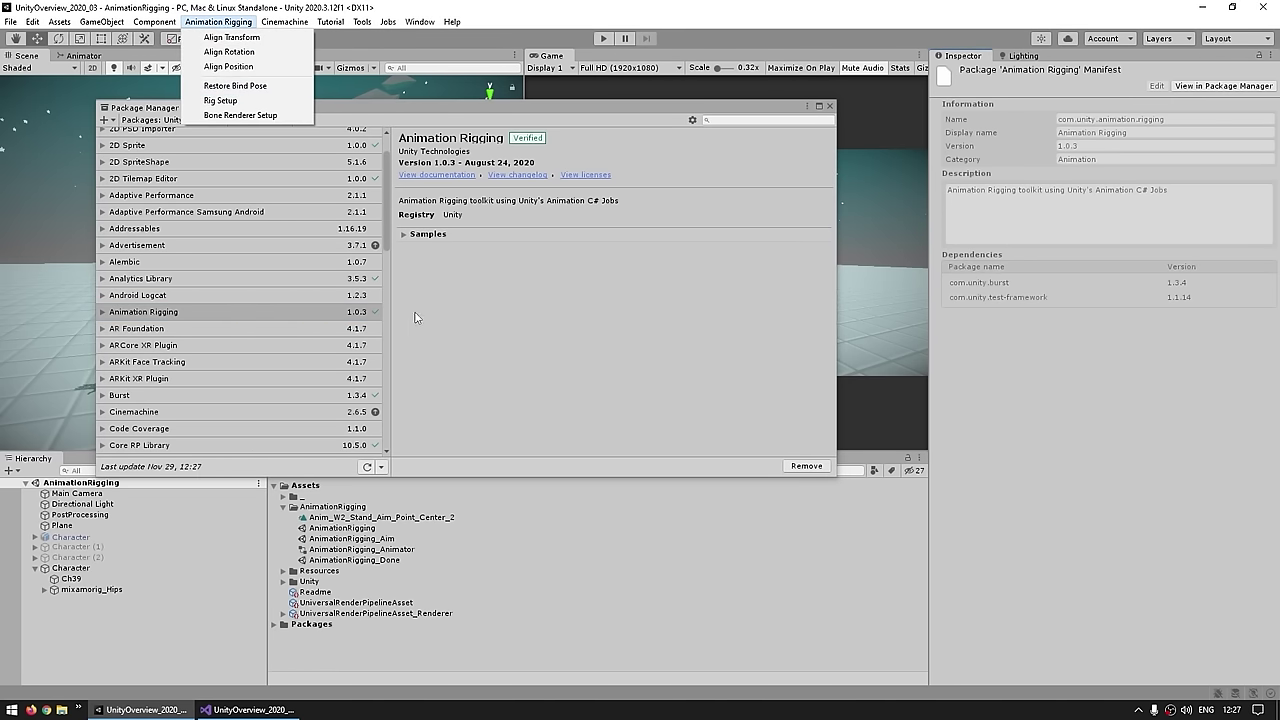
click(673, 377)
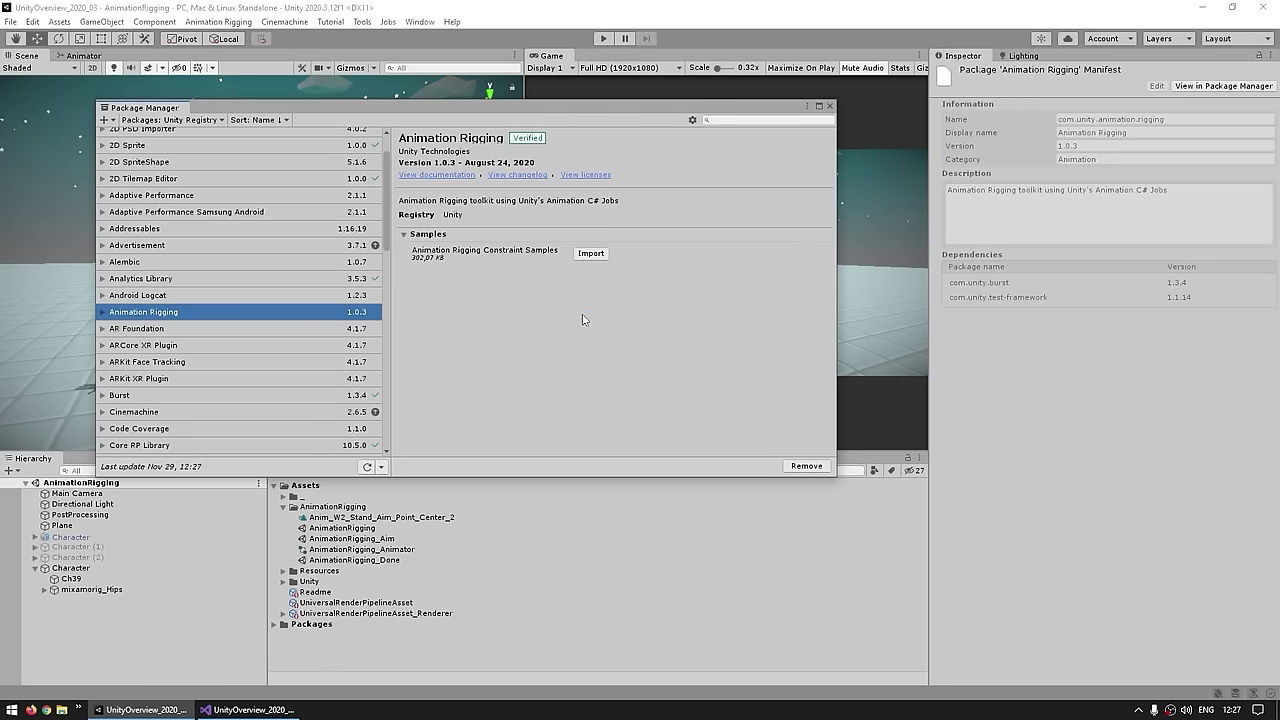
click(829, 106)
Step: Expand Unity/ConstraintSamples in the project assets and collapse its Animation and Controllers subfolders to browse the sample scenes
click(309, 582)
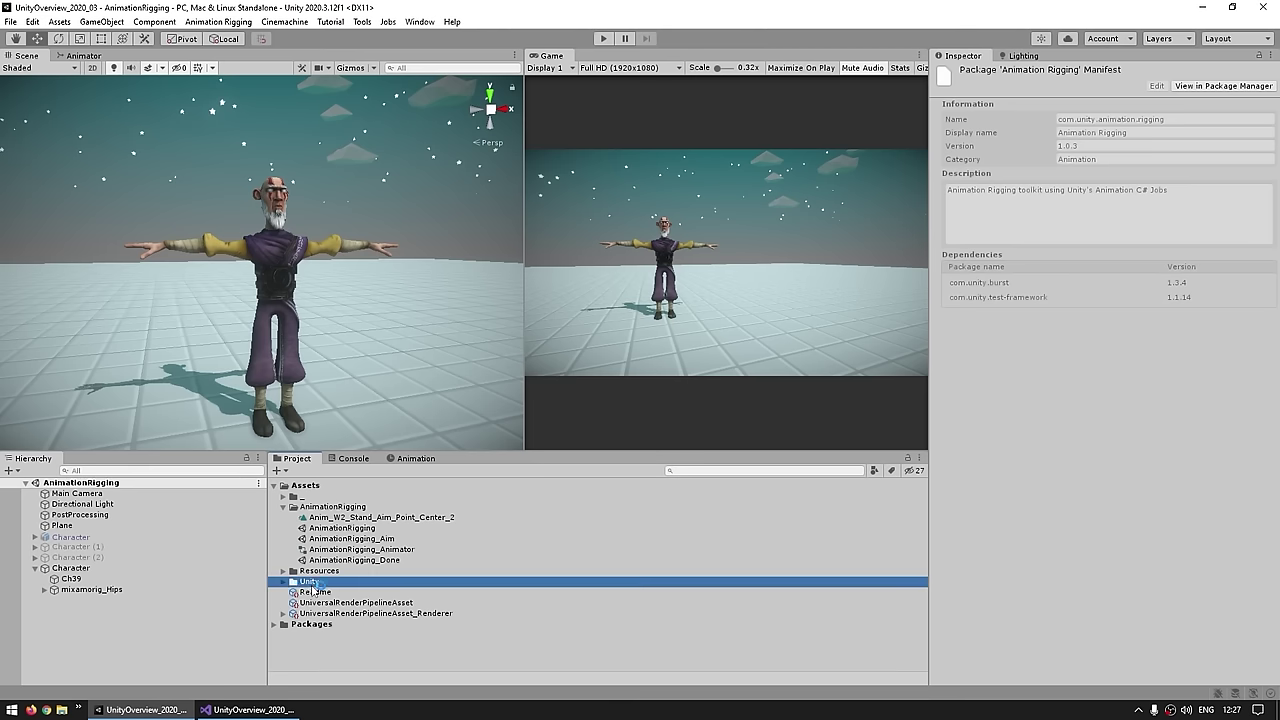
click(284, 581)
click(316, 592)
scroll(326, 592, down, 2)
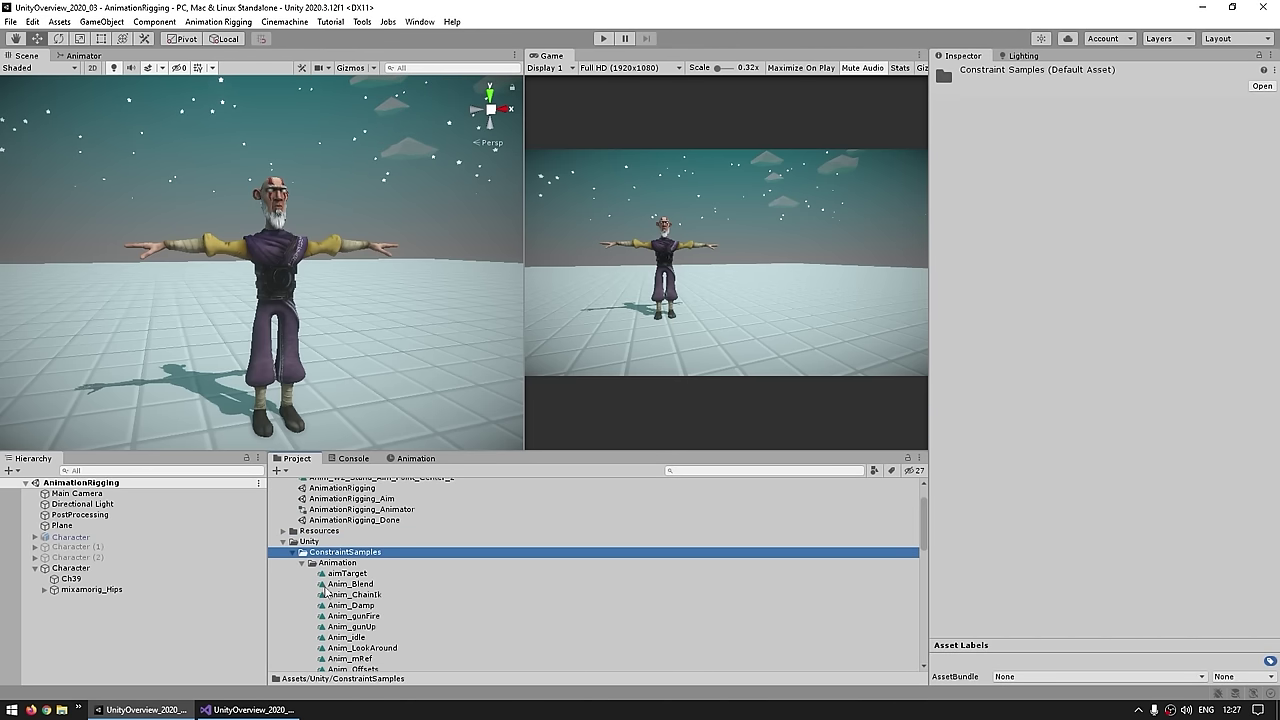
scroll(320, 580, down, 4)
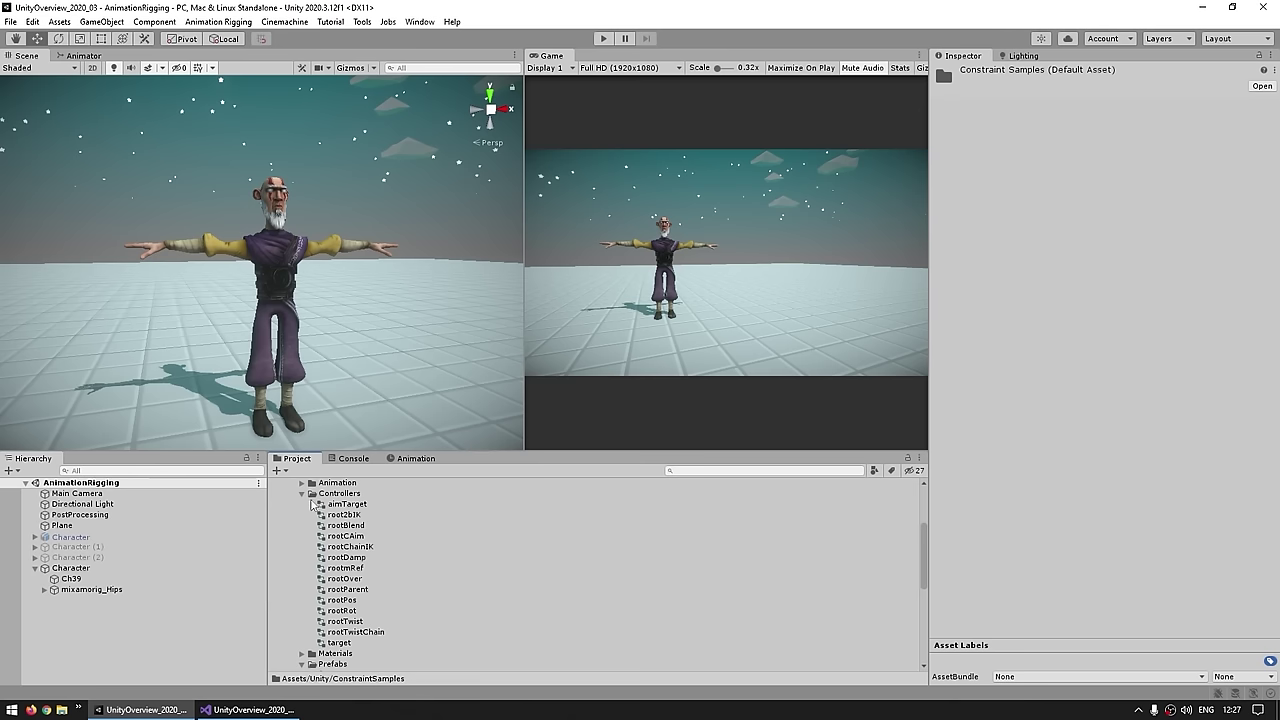
click(301, 494)
click(301, 514)
scroll(352, 603, up, 4)
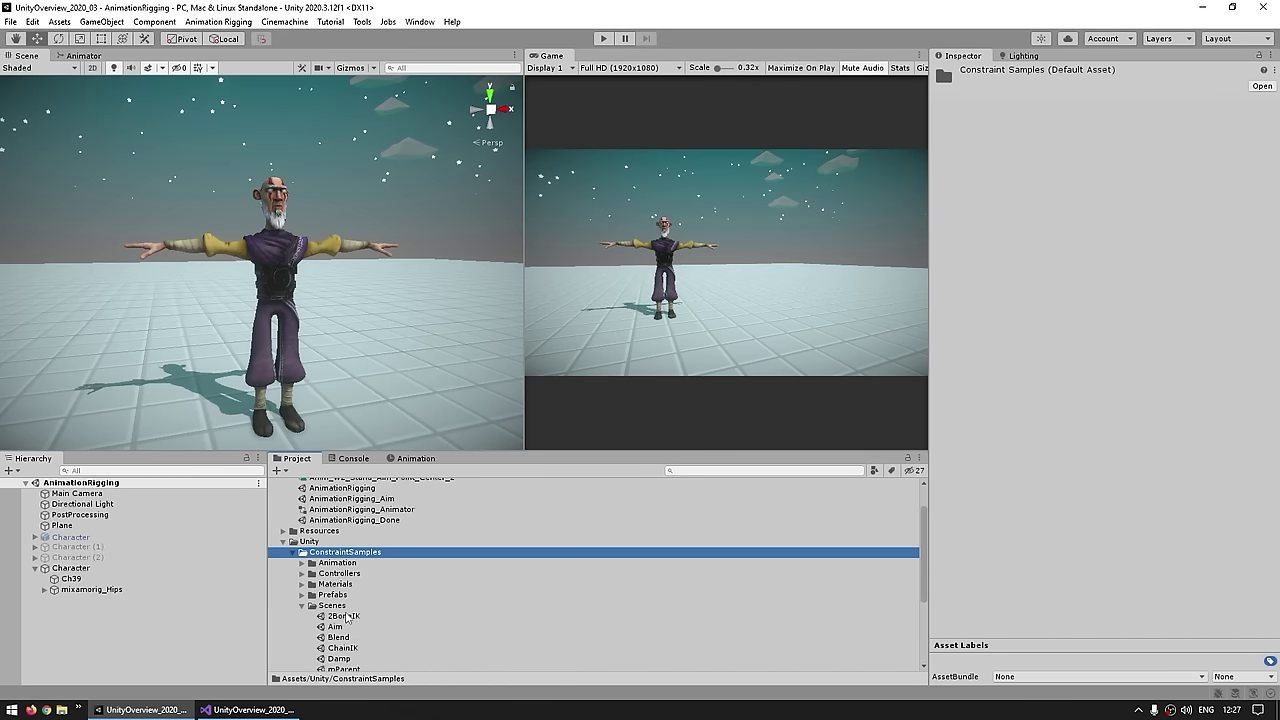
scroll(350, 610, down, 5)
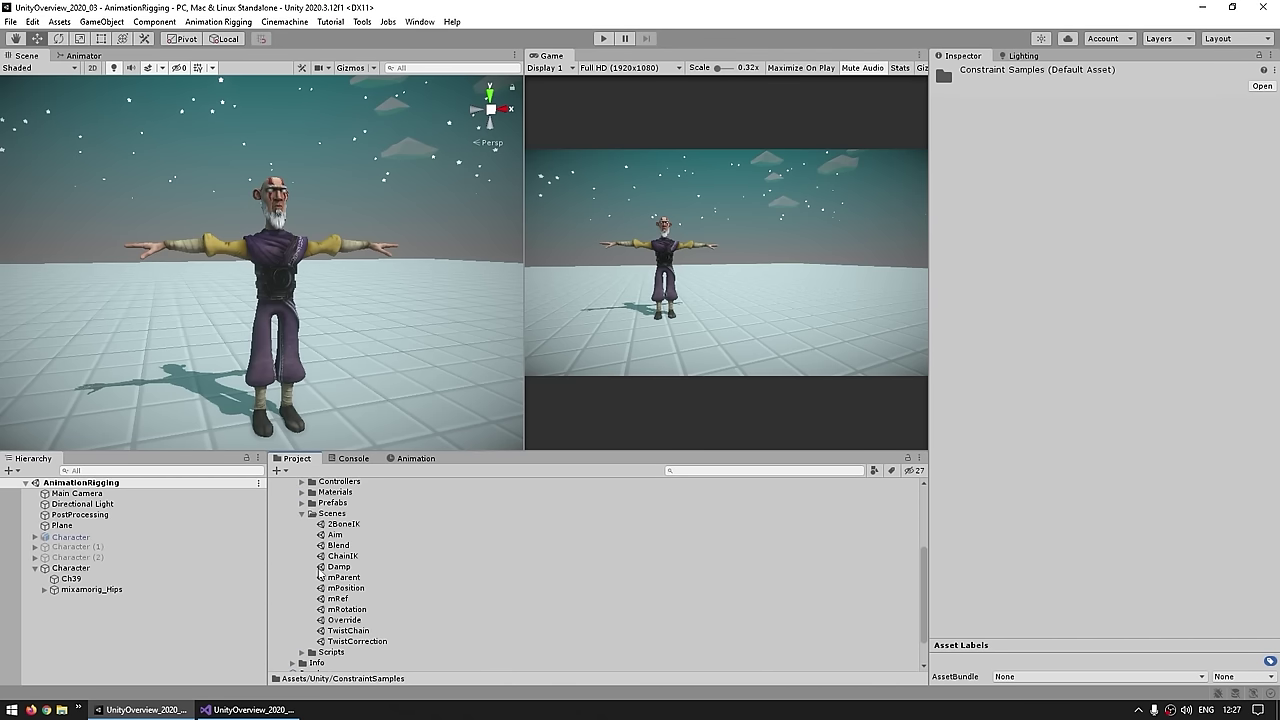
Step: Open the Readme asset and read through its descriptions of the constraint sample scenes
scroll(319, 573, down, 2)
click(314, 633)
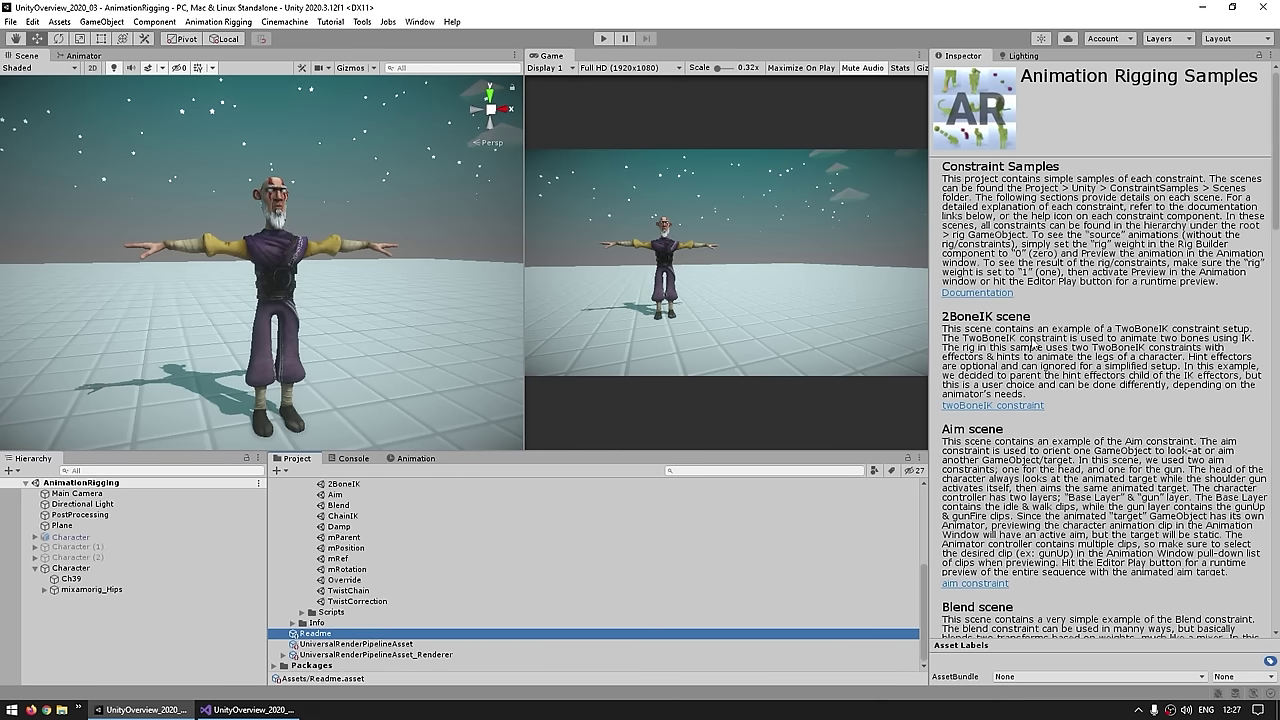
scroll(1116, 366, down, 6)
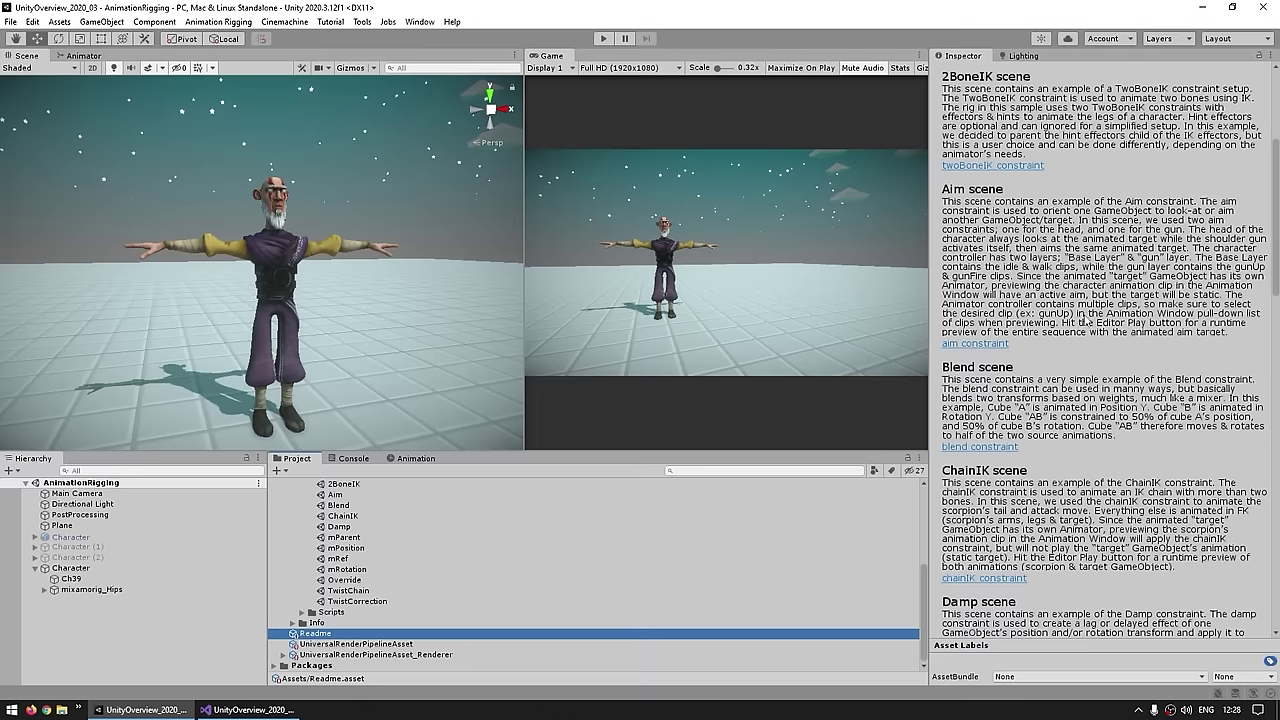
scroll(1096, 232, down, 6)
scroll(1126, 341, down, 20)
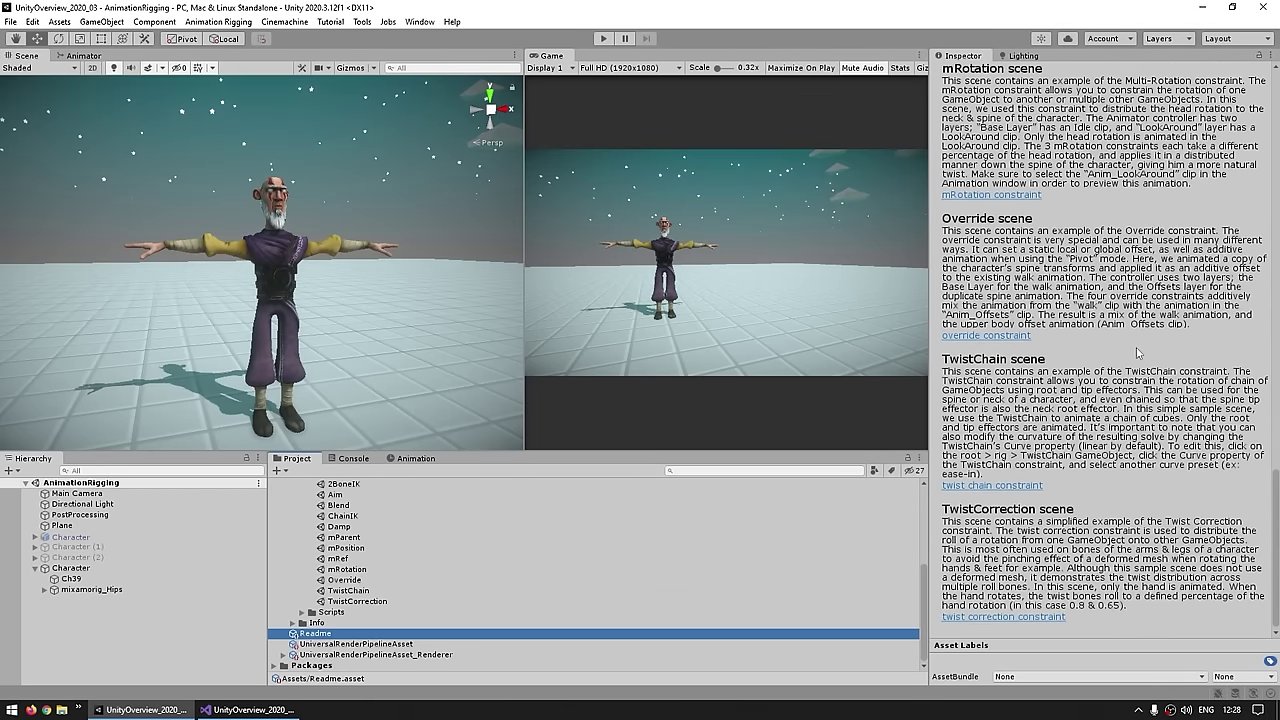
scroll(1153, 406, up, 20)
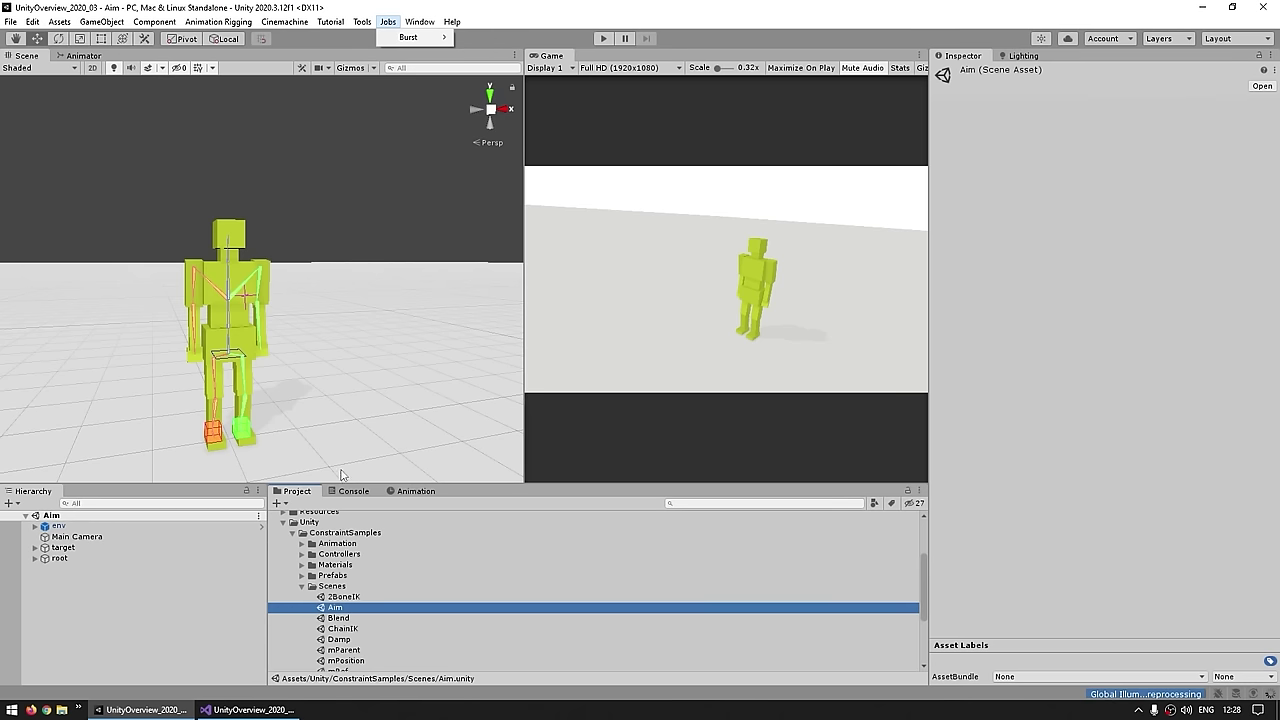
Step: Run the Aim sample scene in play mode and watch the character follow its target
click(603, 38)
scroll(277, 314, down, 7)
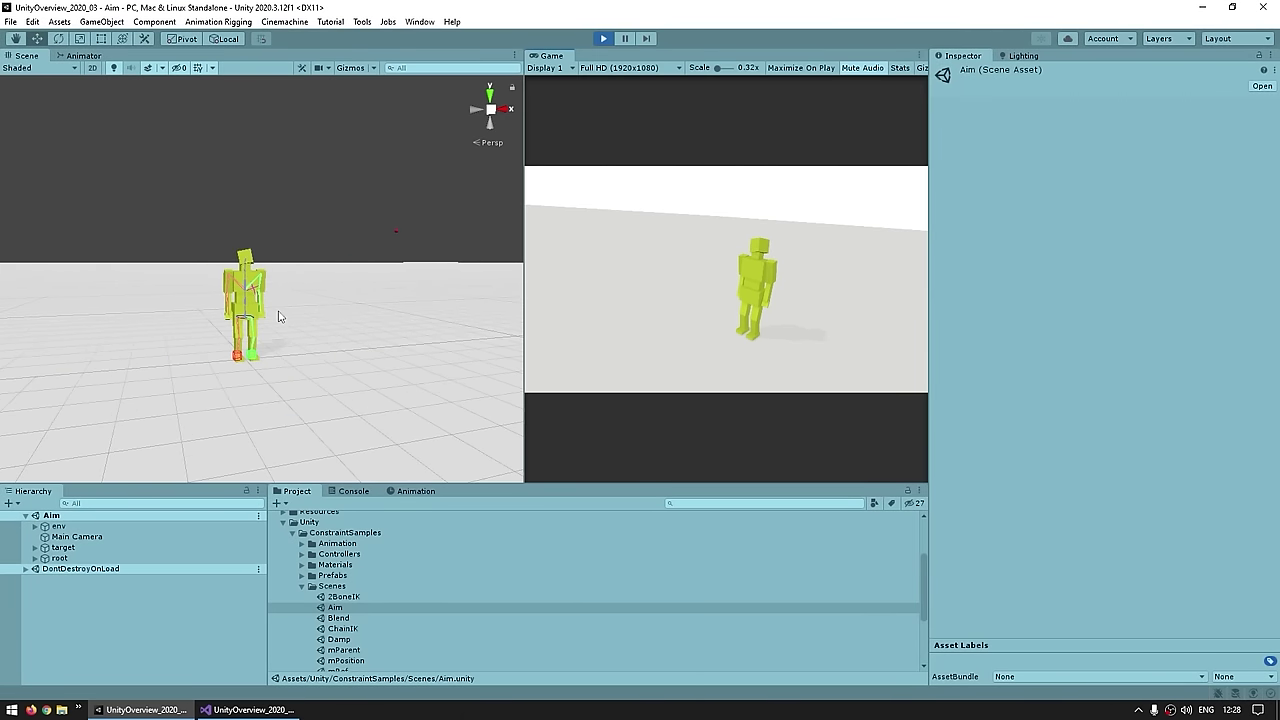
middle_drag(300, 280, 290, 336)
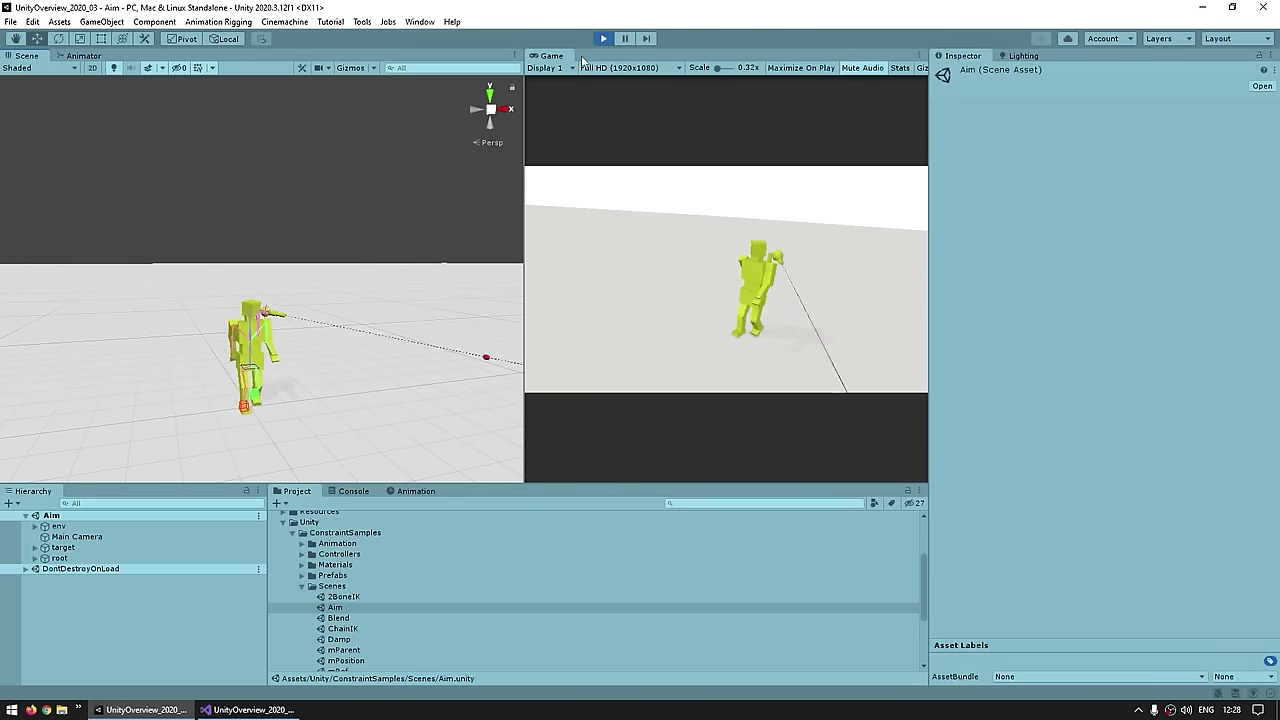
Step: Examine the root object's rig setup and the Multi-Aim Constraint settings of aimHead and aimGun
click(58, 558)
click(35, 558)
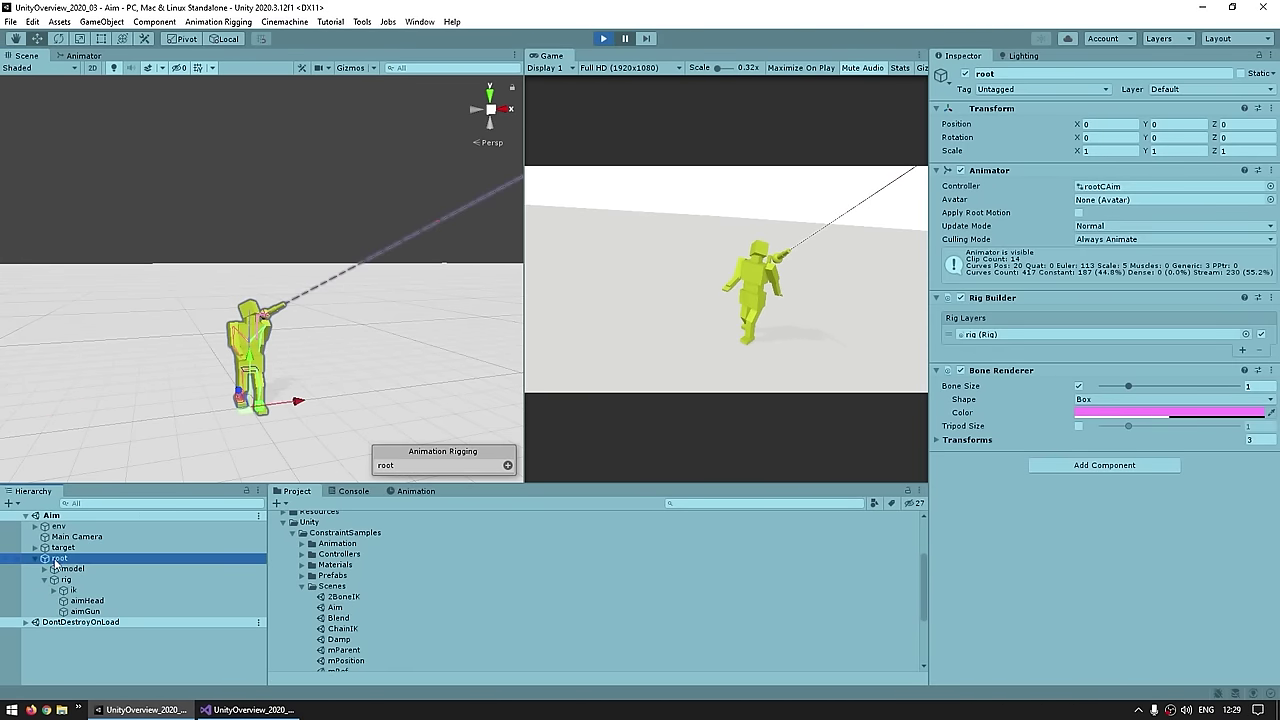
click(69, 580)
click(76, 601)
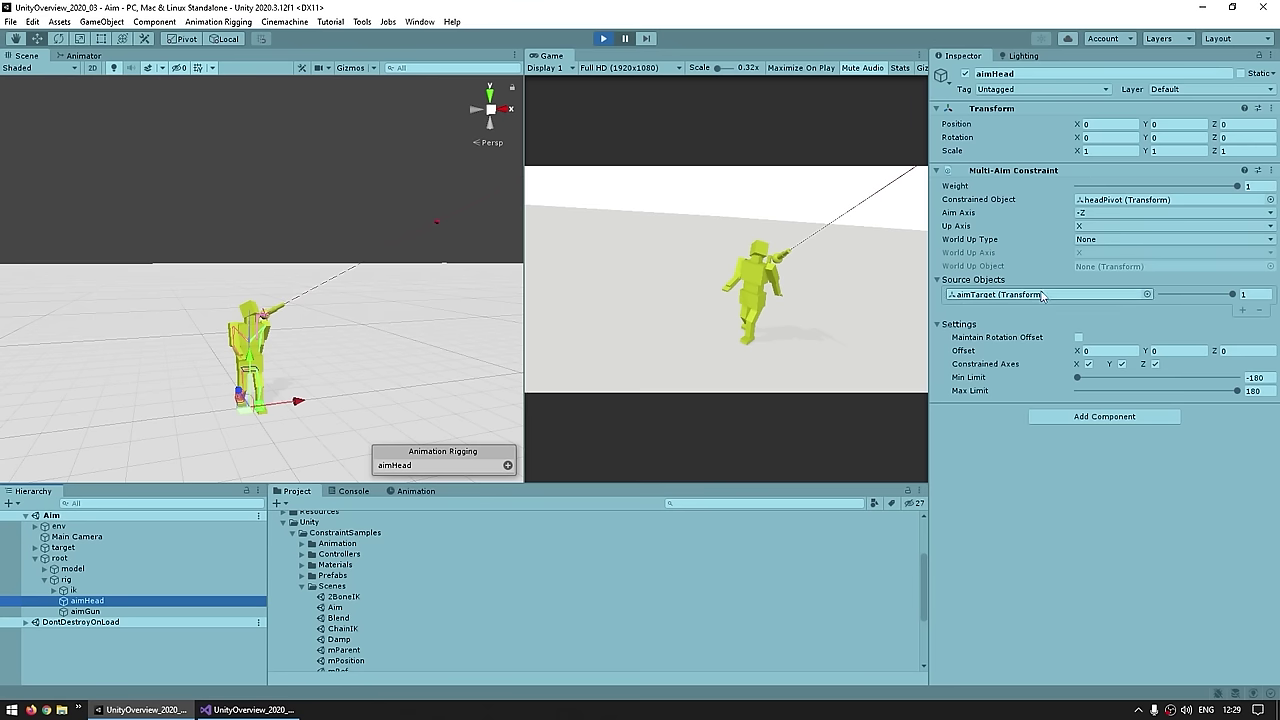
click(78, 612)
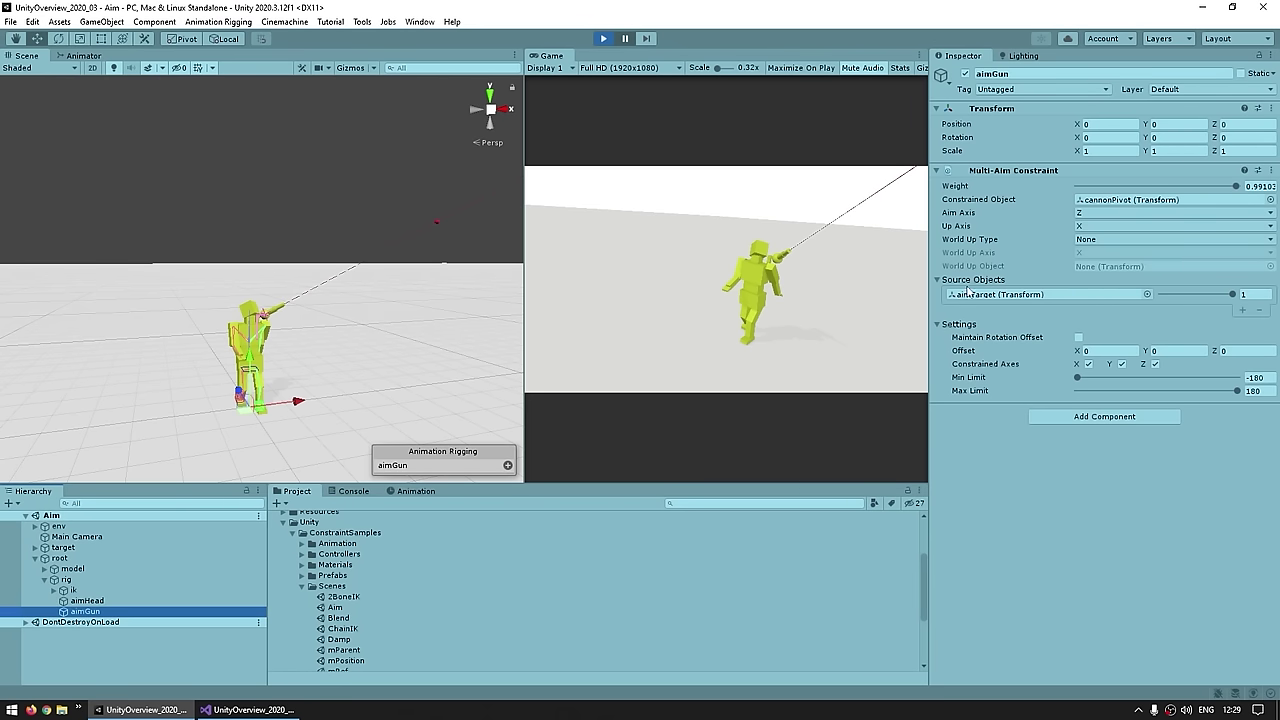
Step: Move the red aimTarget around the running character and shift the rfik foot effector to test the rig
key(ctrl+shift+p)
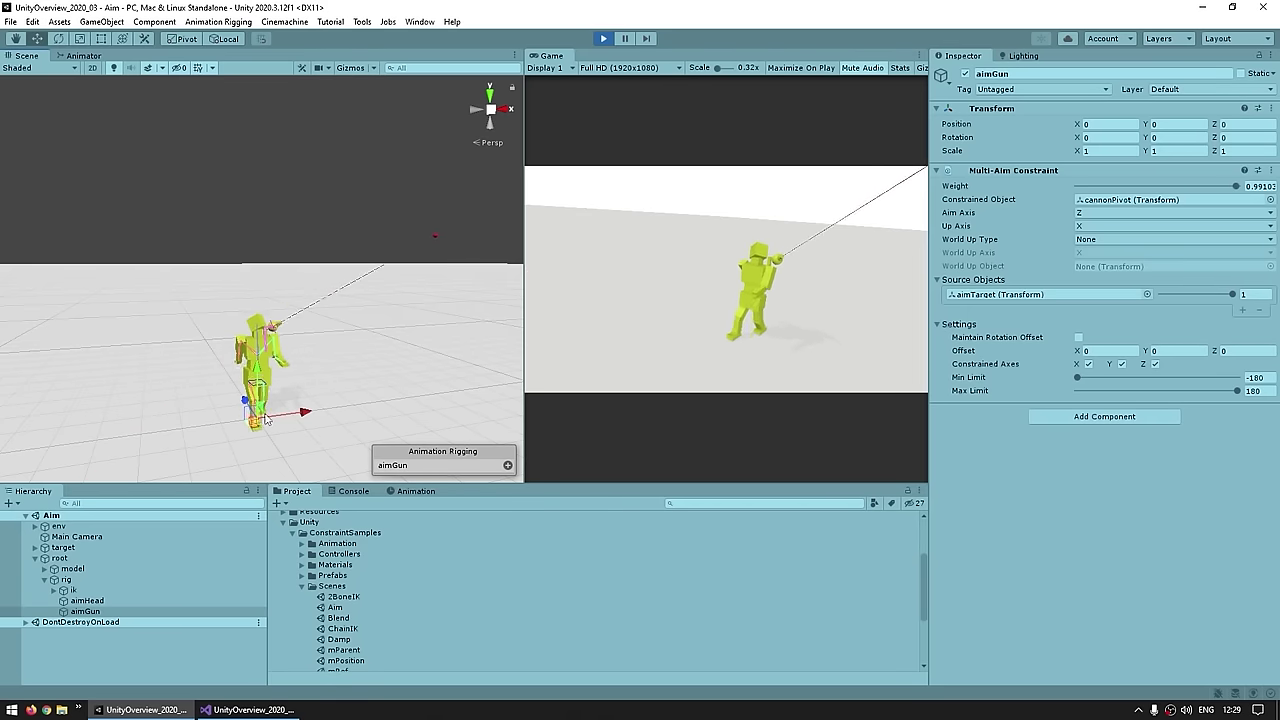
click(416, 280)
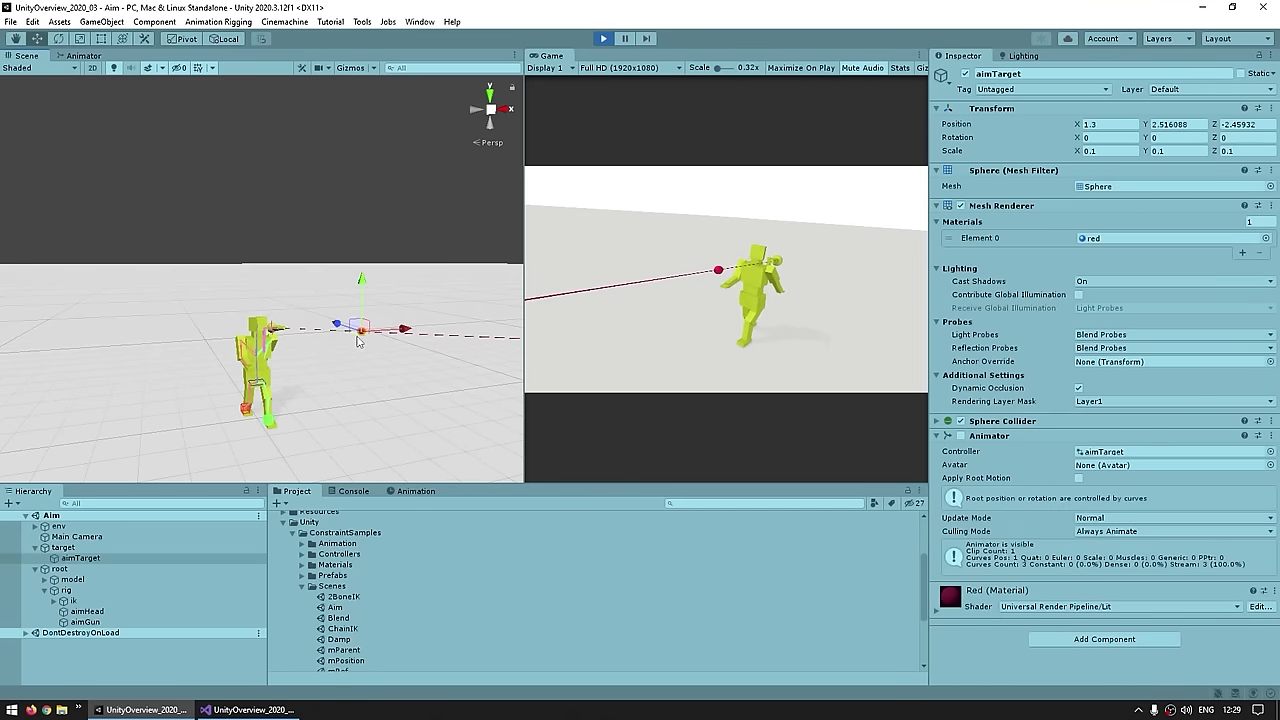
click(341, 334)
click(361, 334)
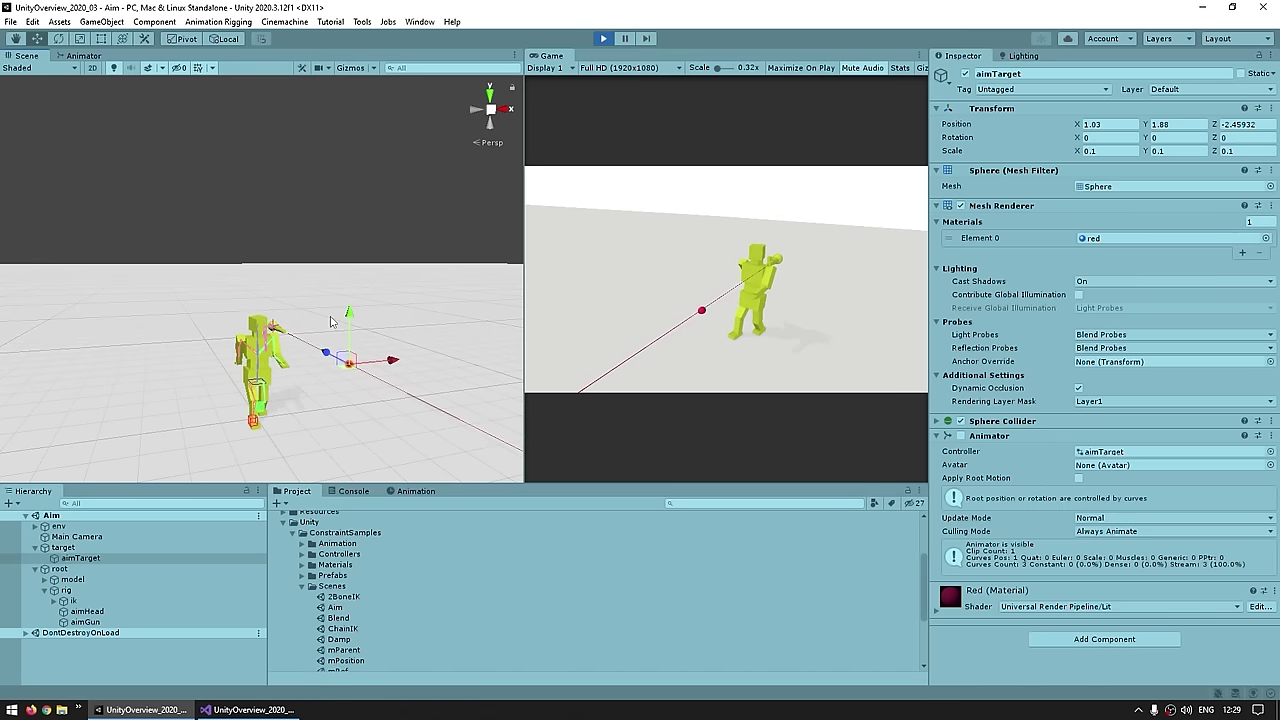
mouse_move(348, 360)
mouse_down()
mouse_move(288, 337)
mouse_move(337, 365)
mouse_up()
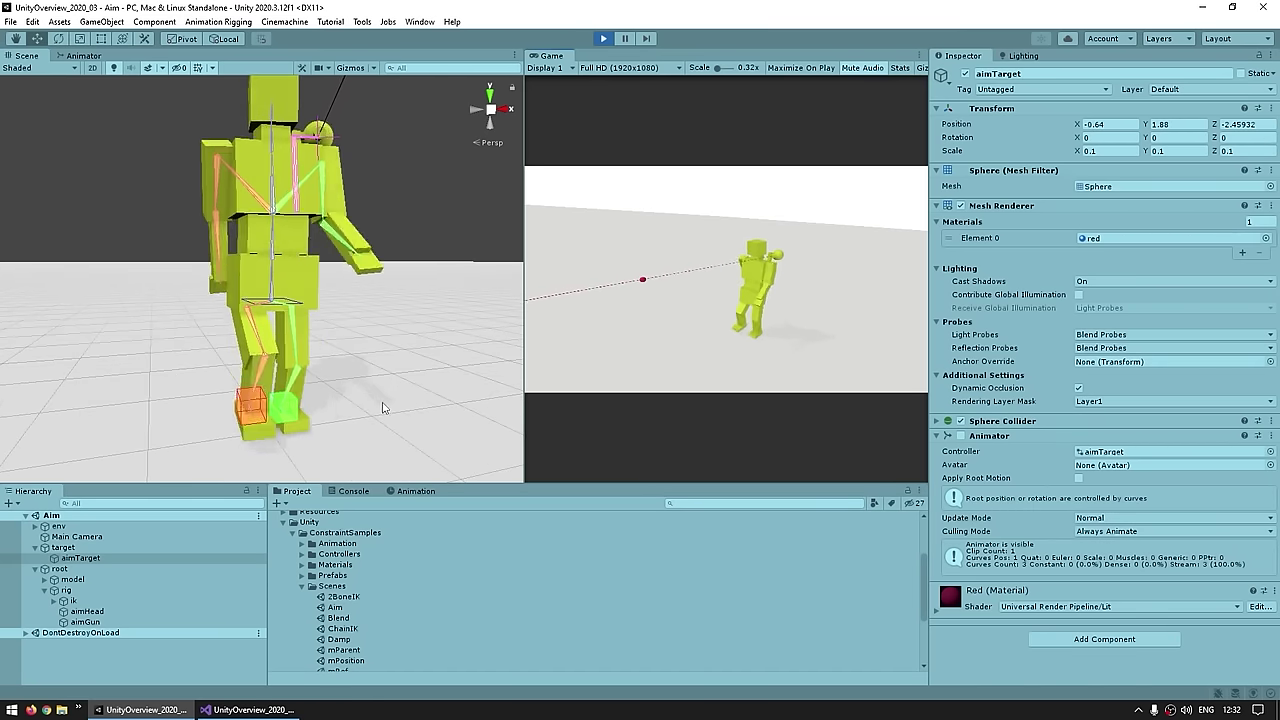
middle_drag(331, 400, 340, 375)
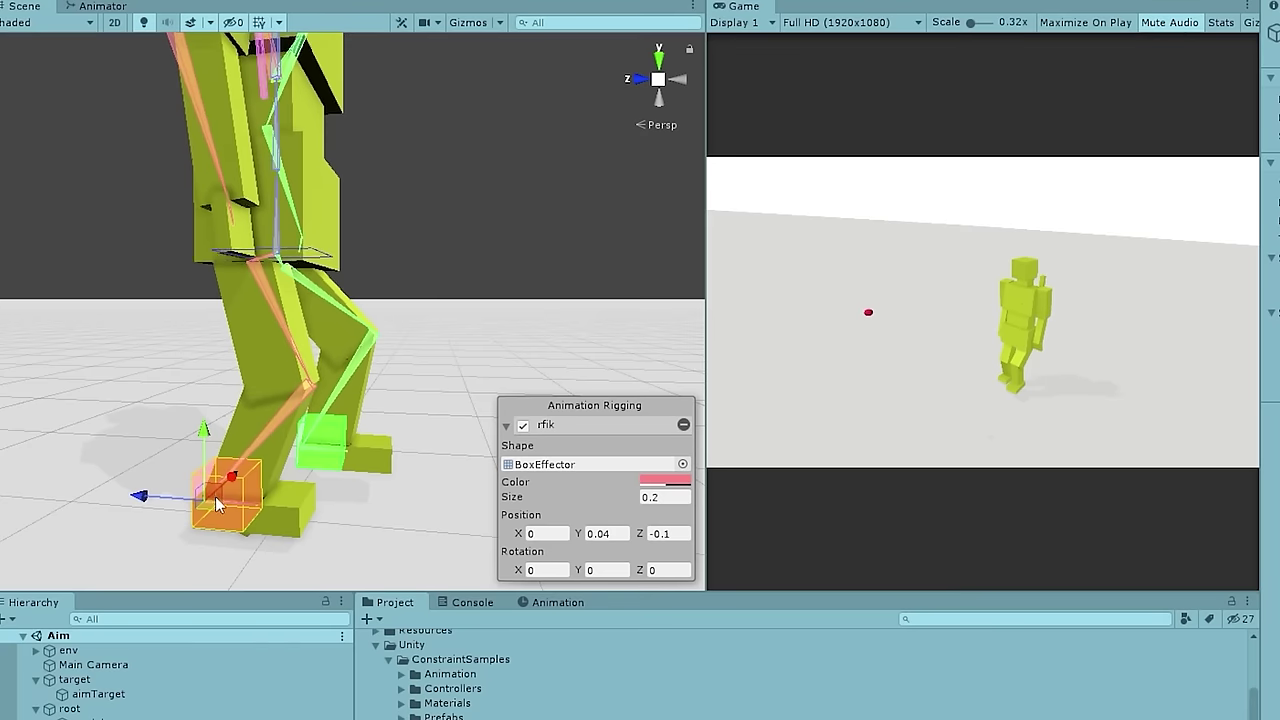
drag(215, 496, 185, 492)
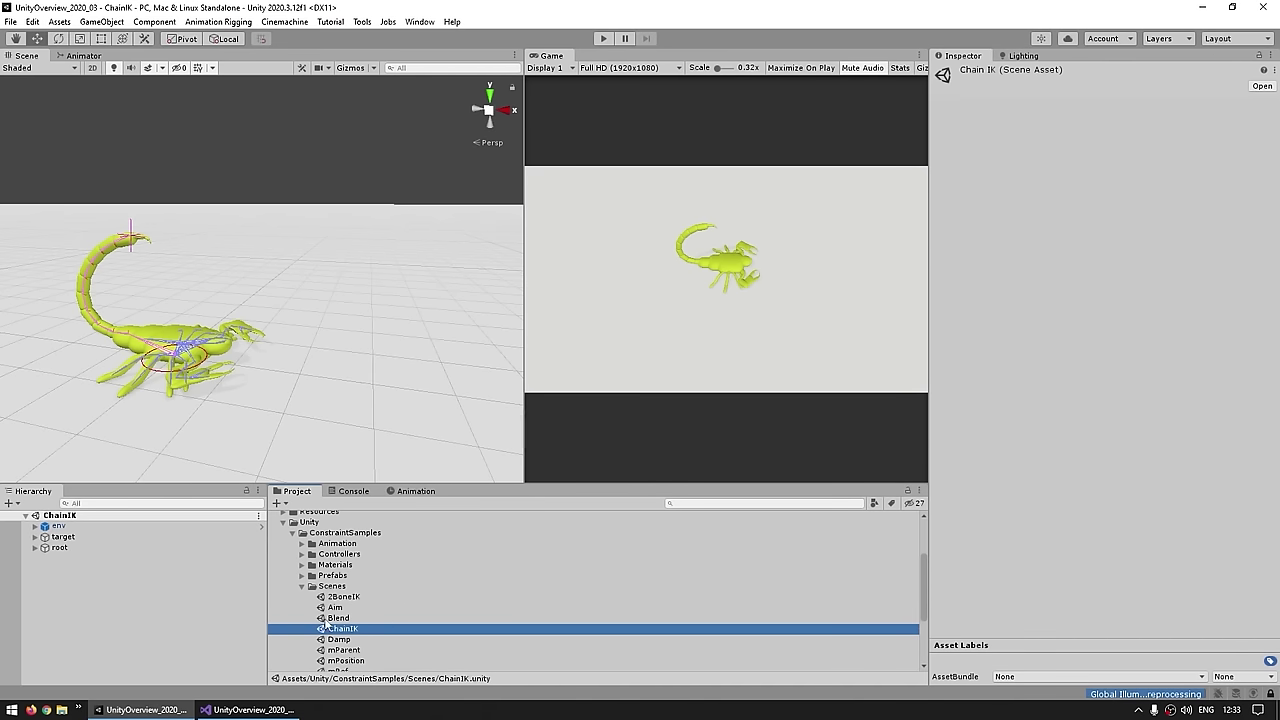
Step: Inspect the scorpion's tail bones in the ChainIK scene and move the chainIK effector to bend the tail
scroll(188, 287, up, 10)
middle_drag(188, 287, 262, 368)
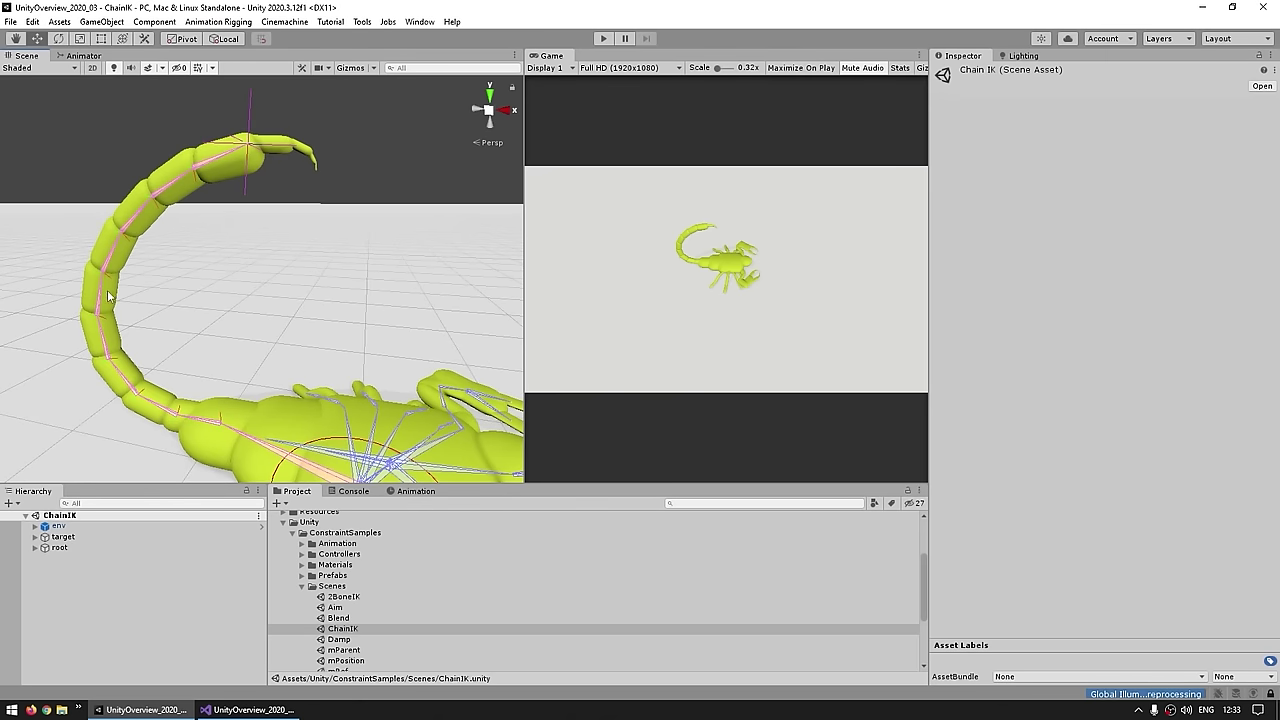
scroll(347, 287, down, 5)
key(ctrl+p)
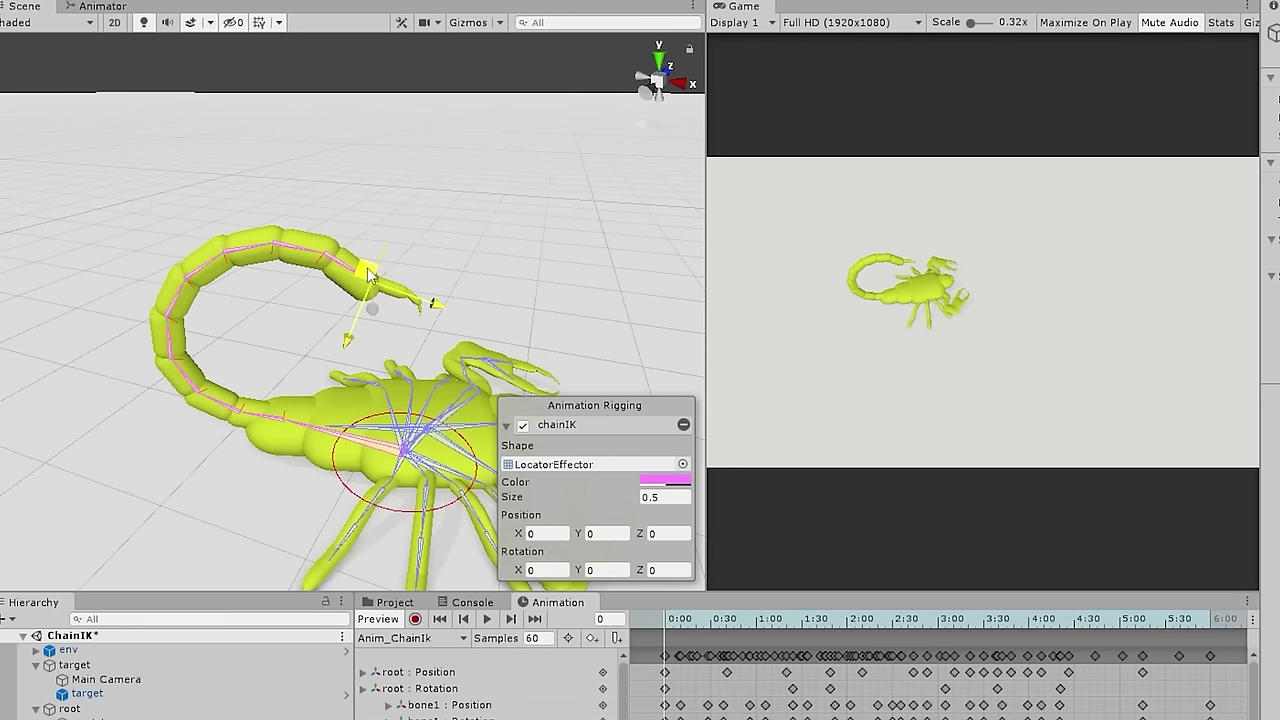
drag(368, 276, 486, 296)
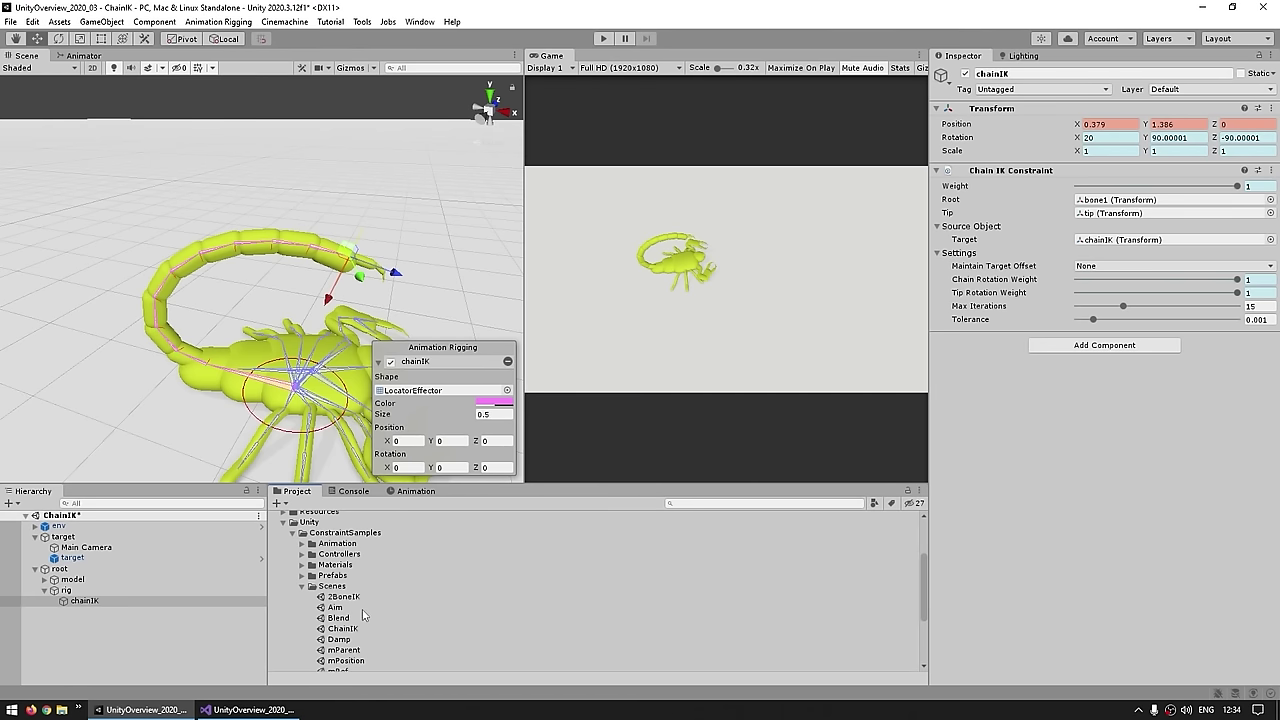
Step: Browse the sample scenes and read the Two Bone IK Constraint page in the Animation Rigging manual
click(363, 609)
scroll(371, 600, down, 2)
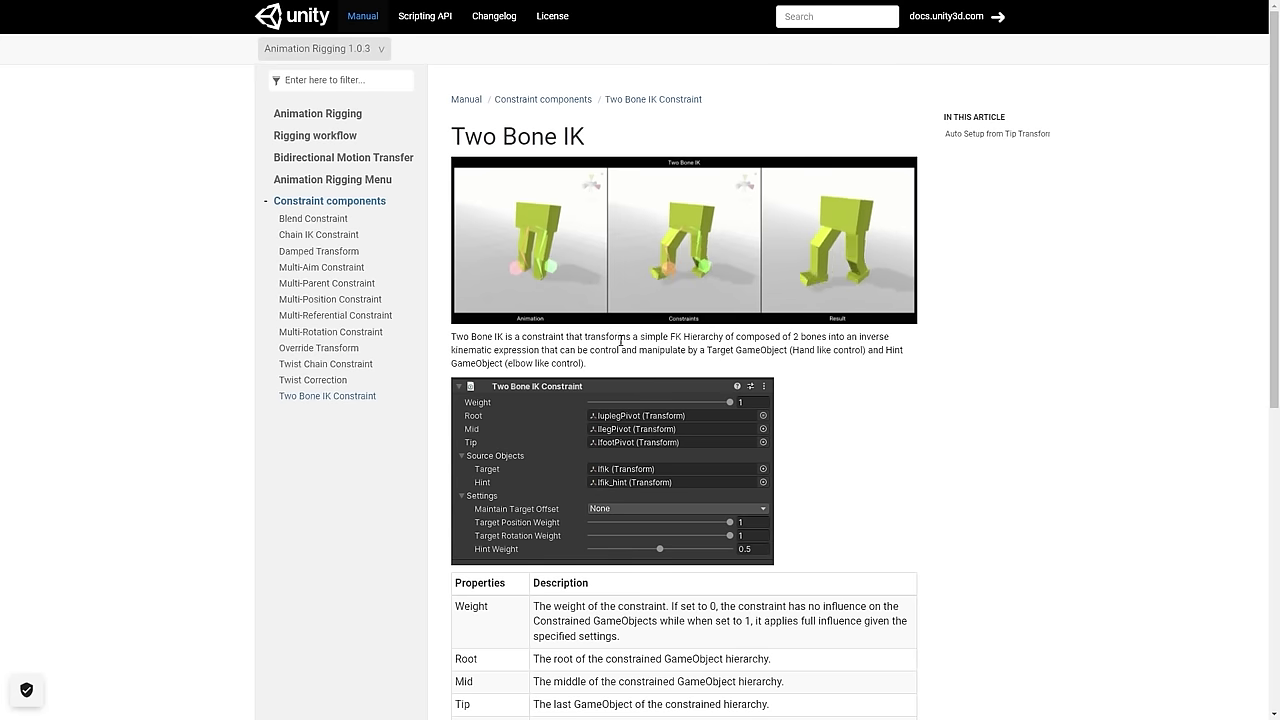
scroll(710, 526, down, 4)
scroll(1030, 440, up, 4)
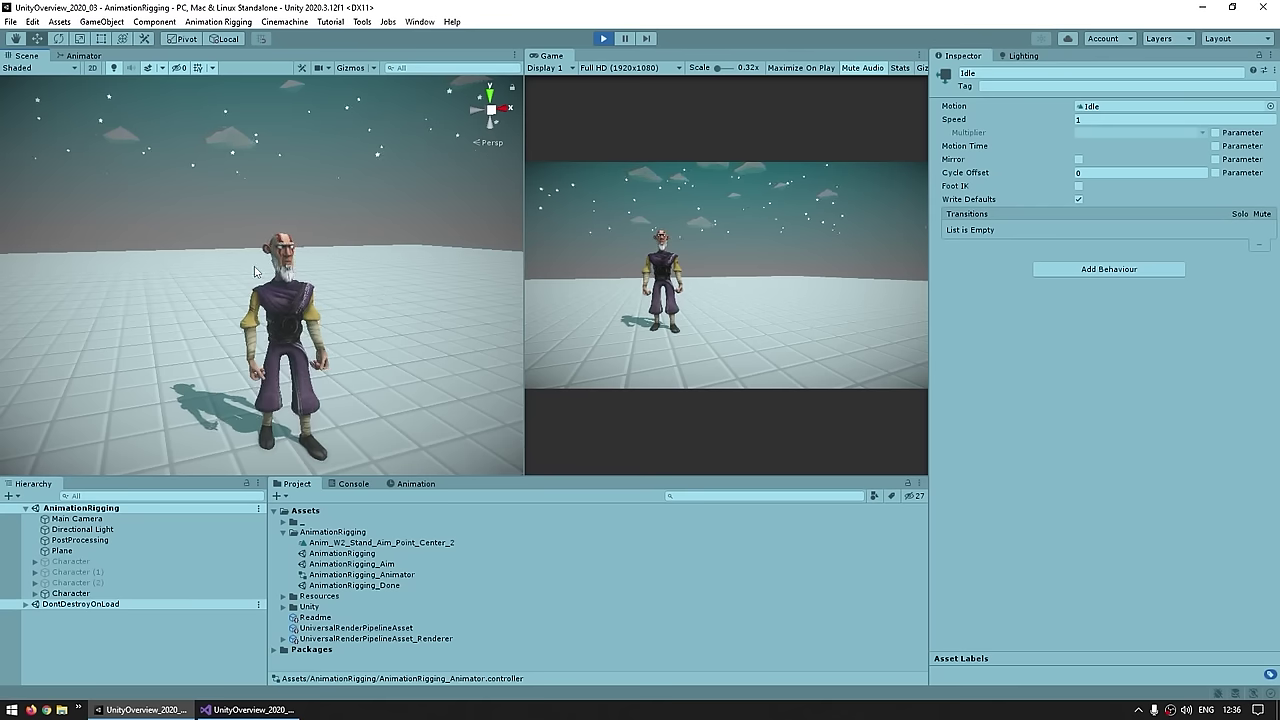
Step: Exit play mode in the AnimationRigging scene and inspect the Character's Ch39 mesh and mixamorig_Hips bone root
key(ctrl+p)
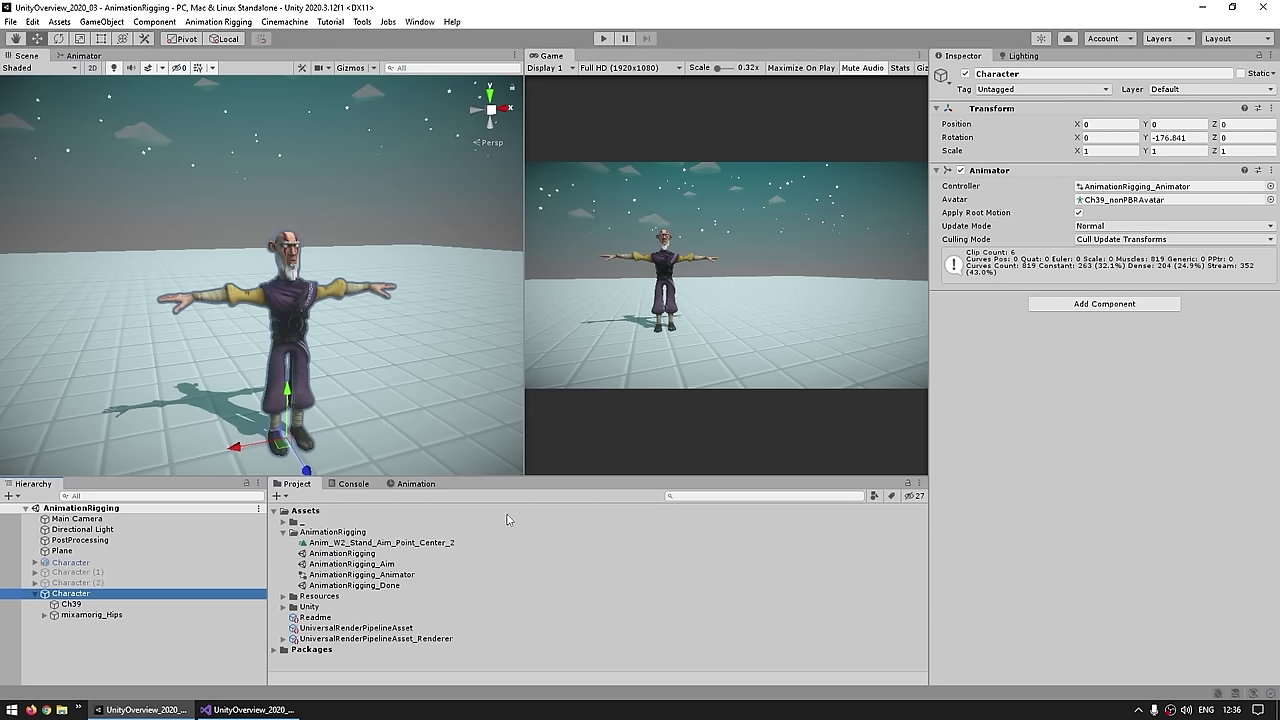
click(102, 606)
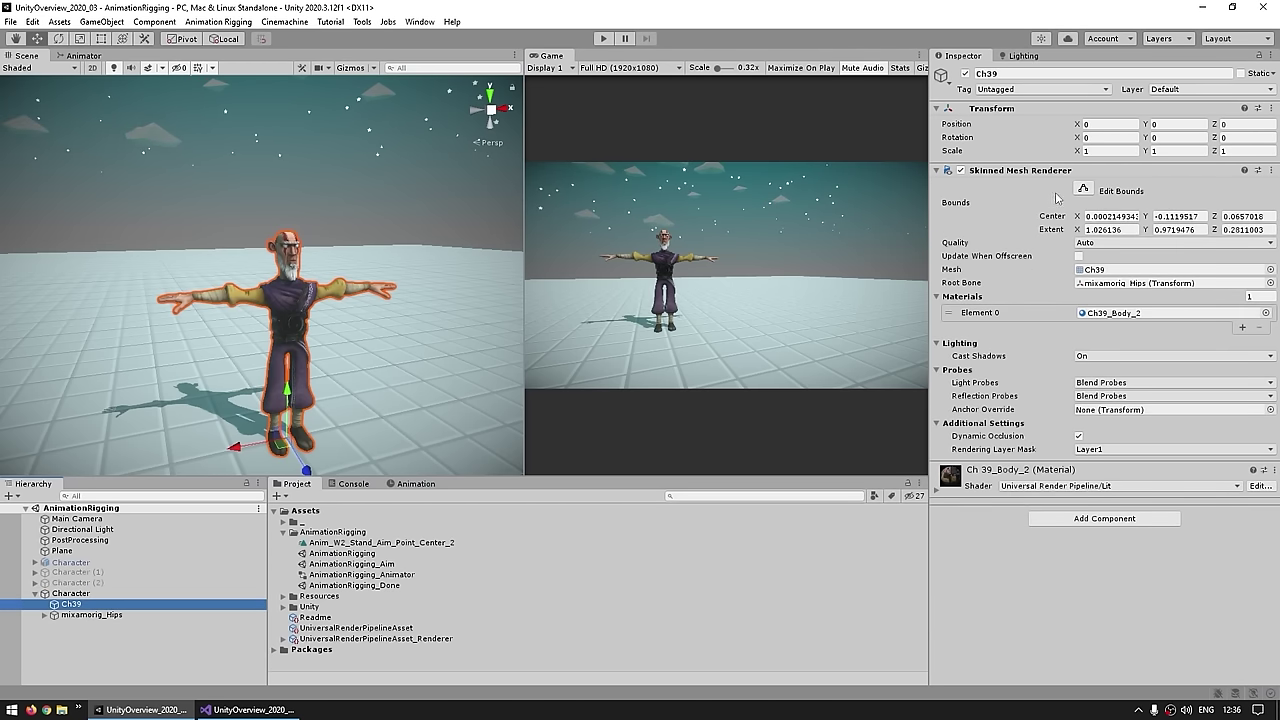
click(114, 616)
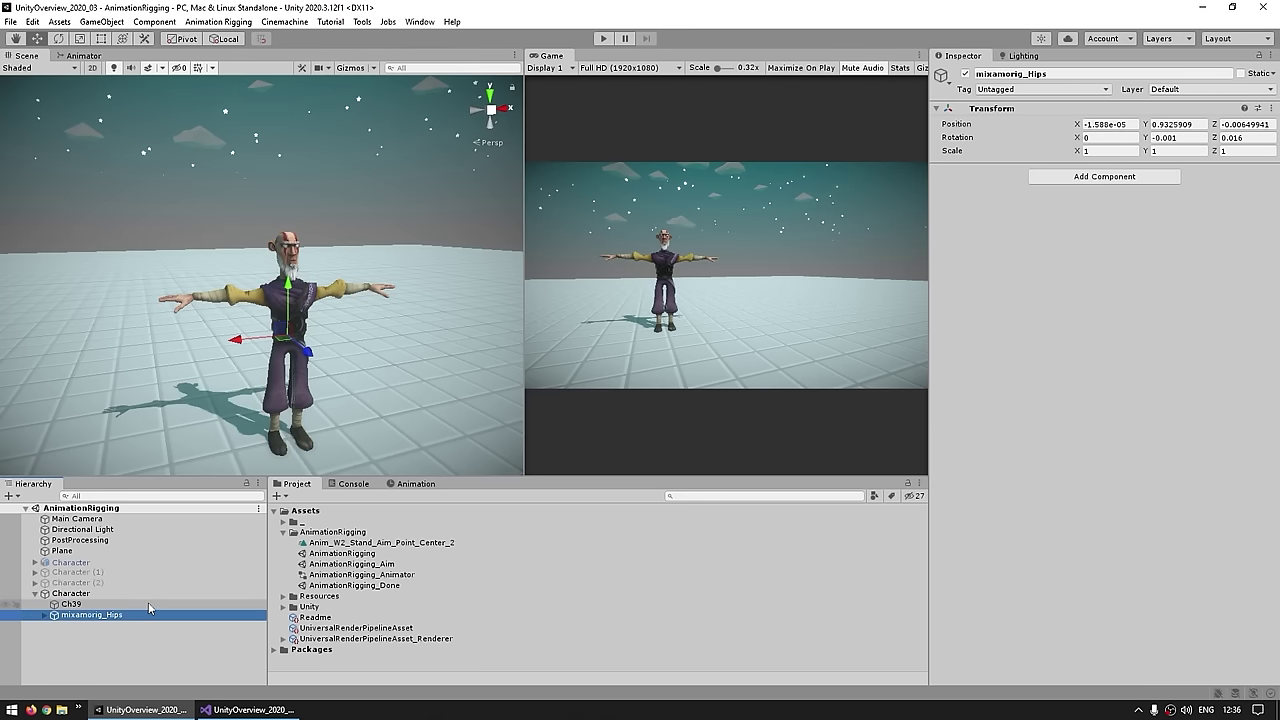
Step: Run Rig Setup on the Character and open the Rig 1 object from its rig layers
click(285, 420)
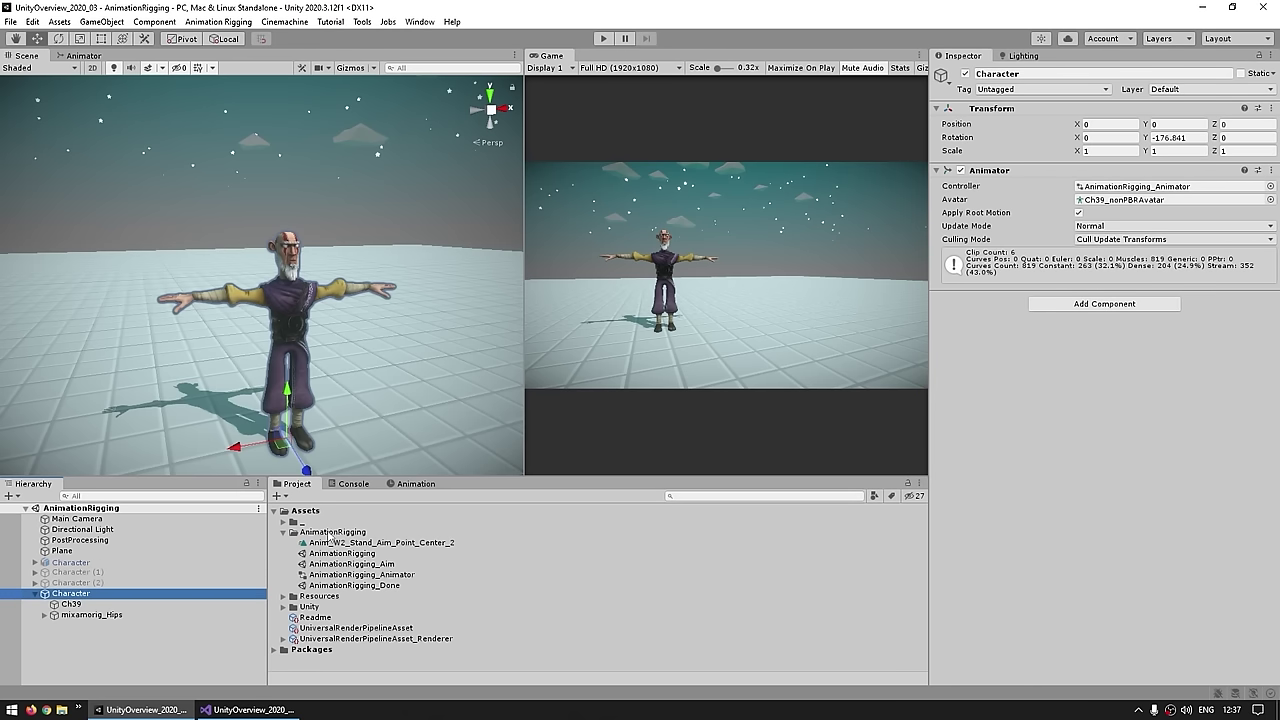
click(218, 21)
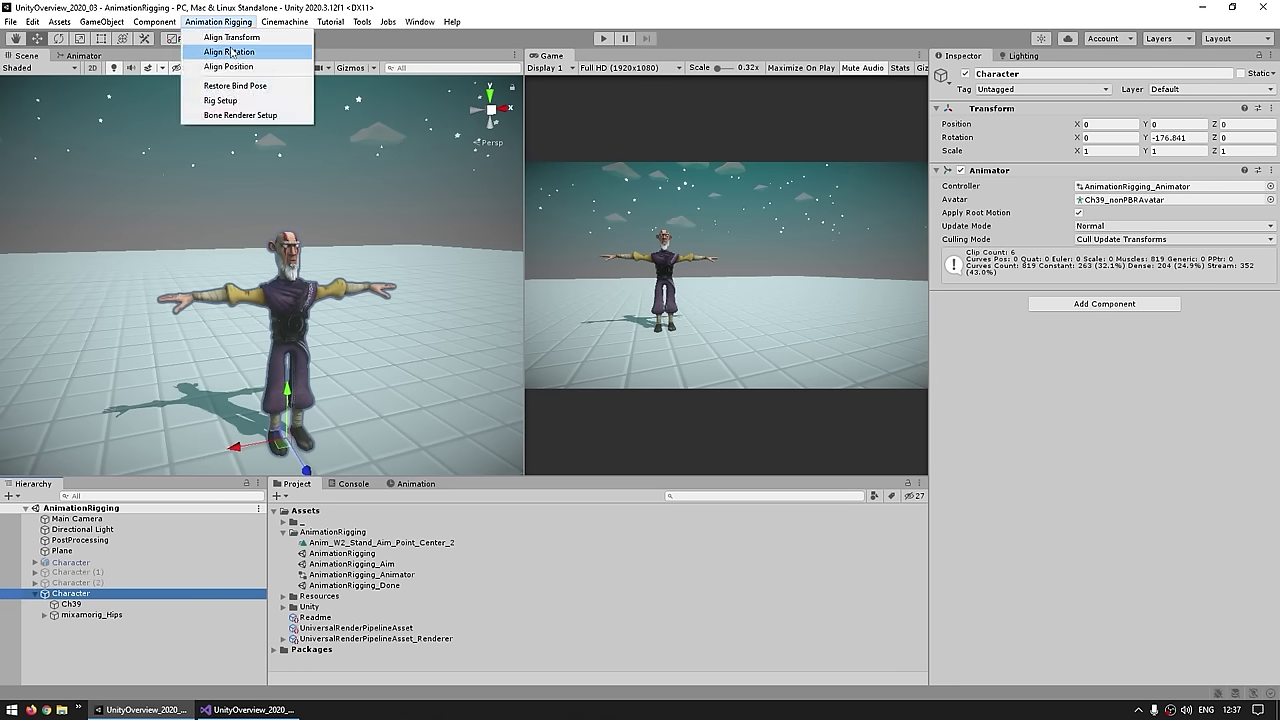
click(211, 101)
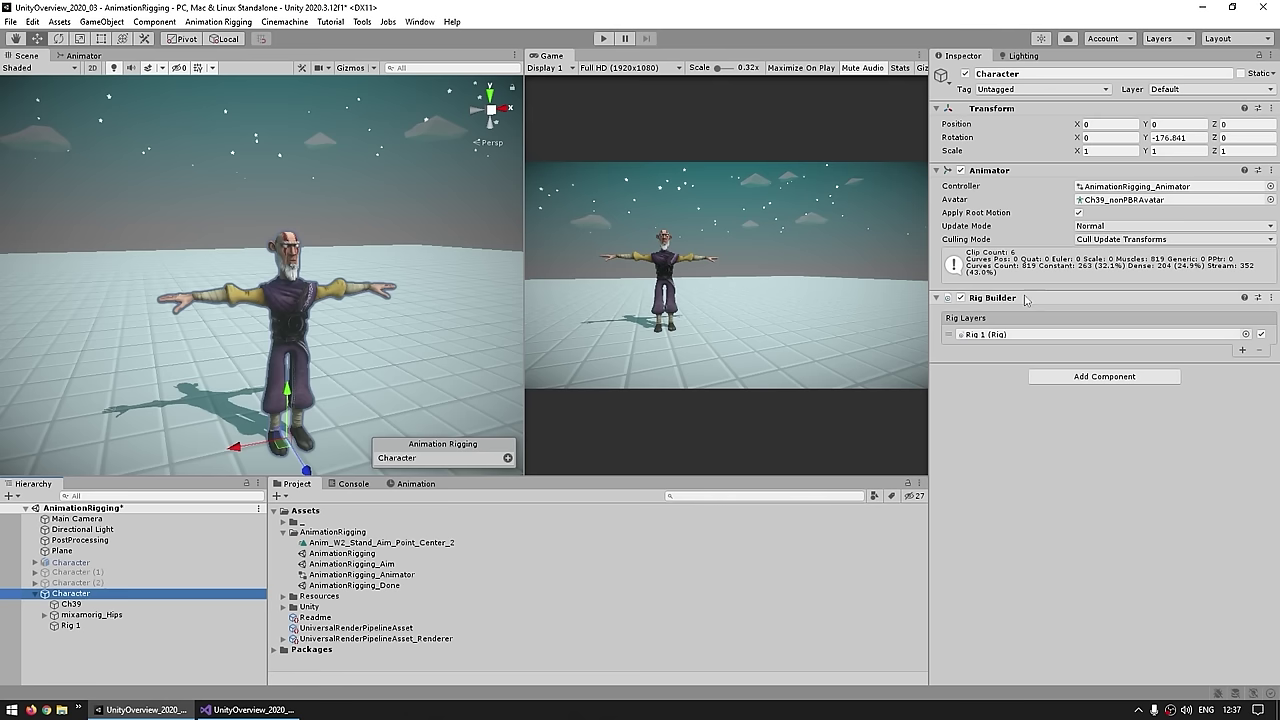
double_click(991, 336)
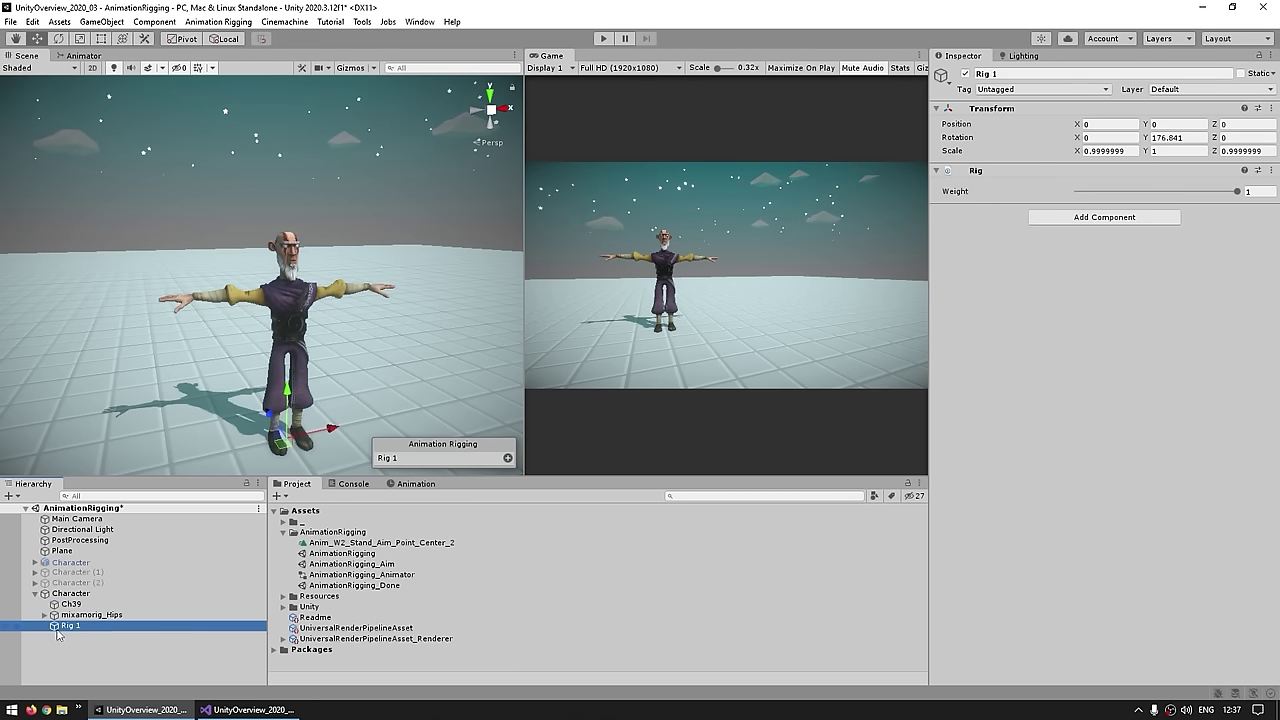
click(1064, 360)
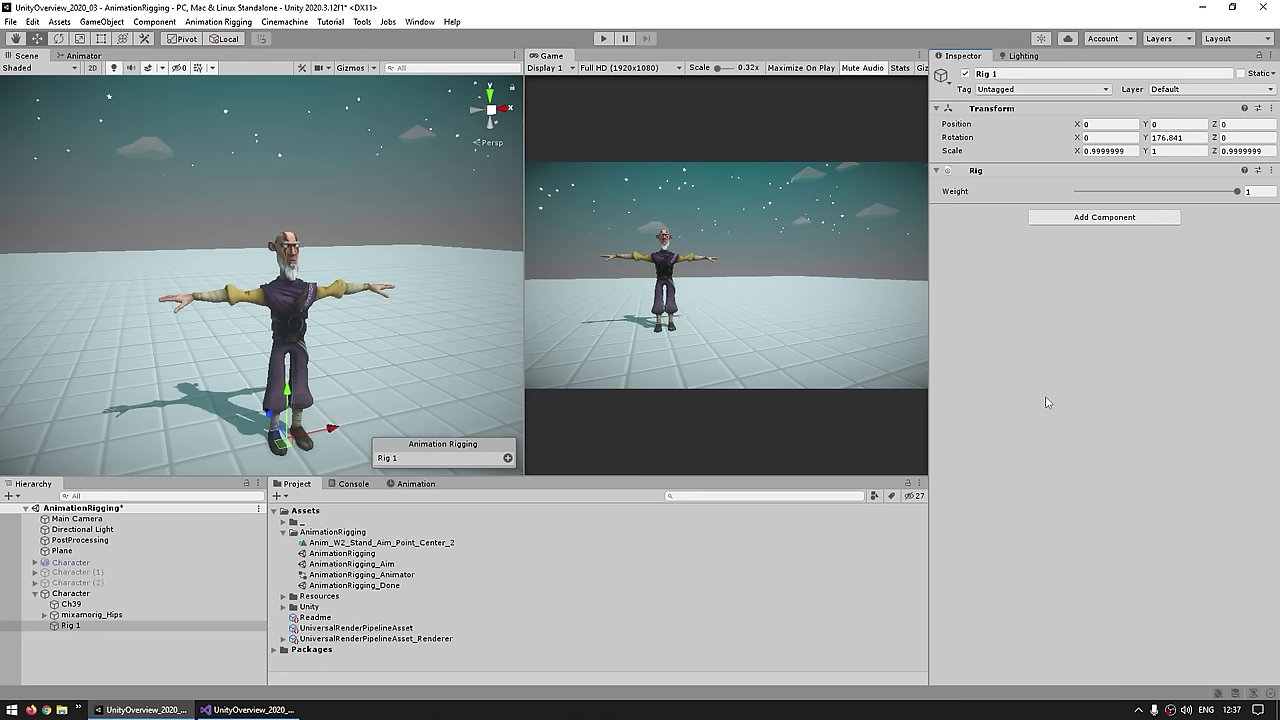
Step: Create an empty child object named HeadAim under Rig 1
right_click(93, 627)
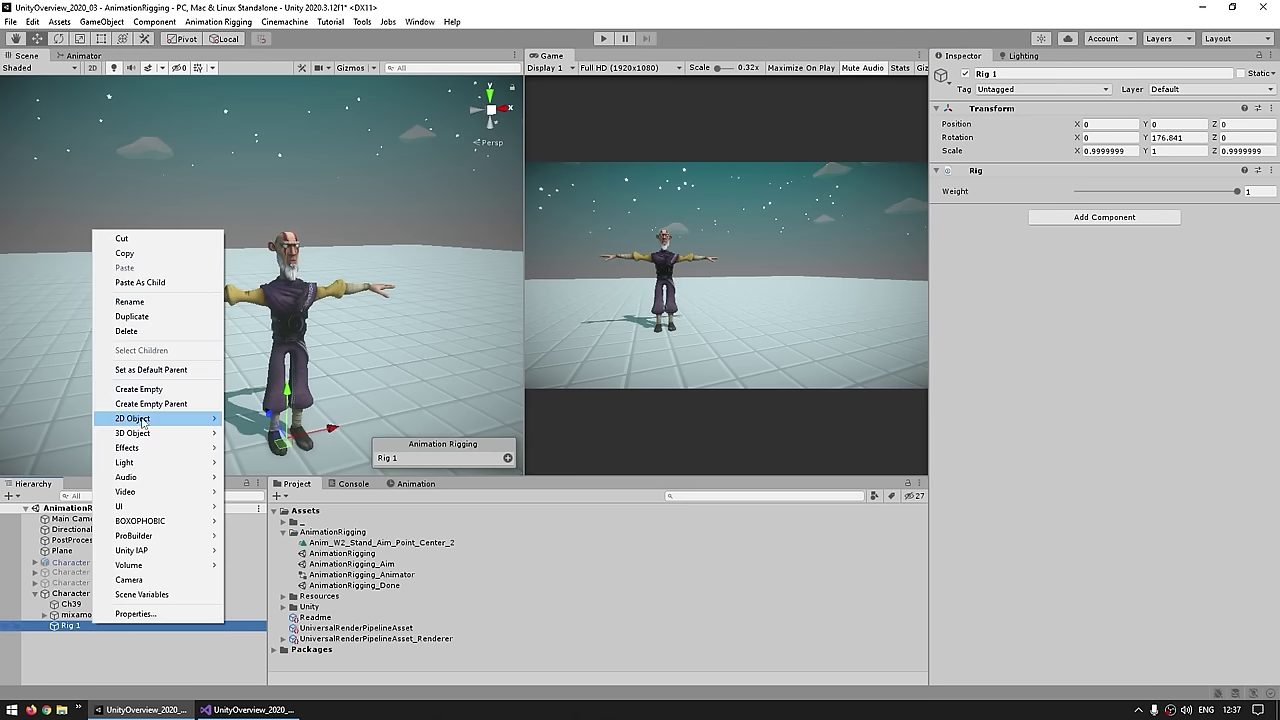
click(145, 392)
text(HeadAim)
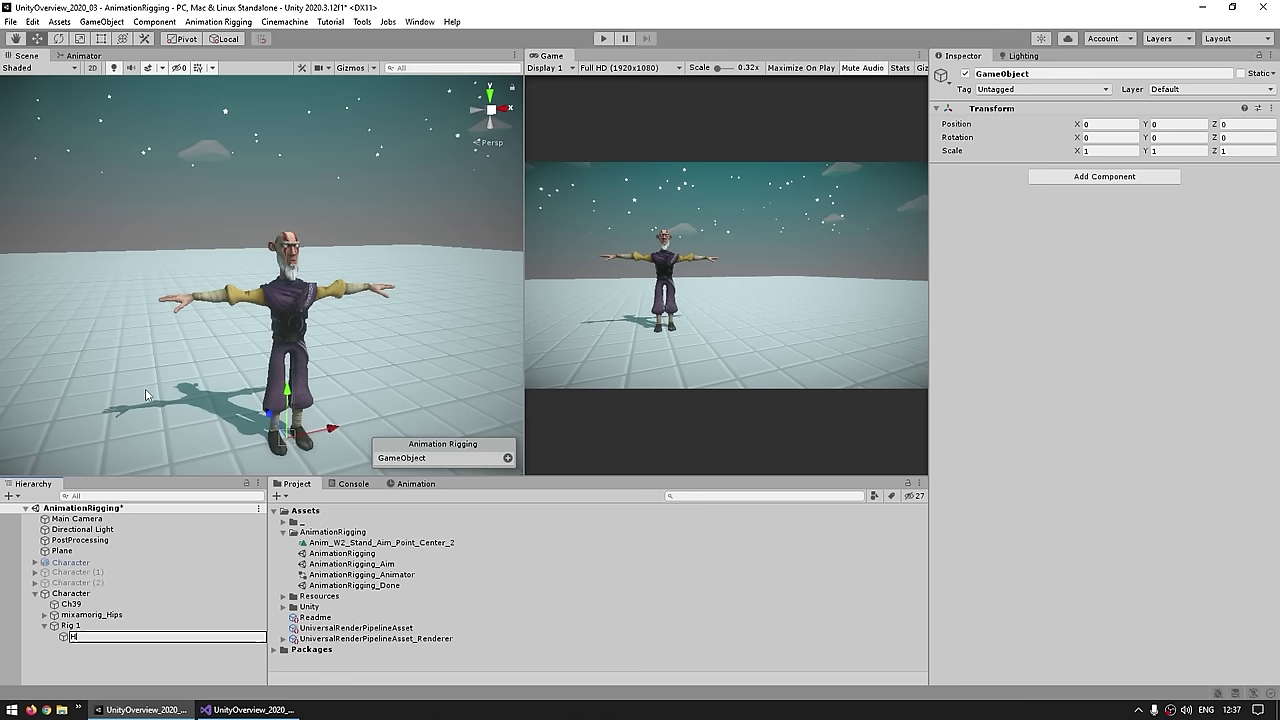
key(Return)
Step: Add a Multi-Aim Constraint component to the HeadAim object
click(1097, 228)
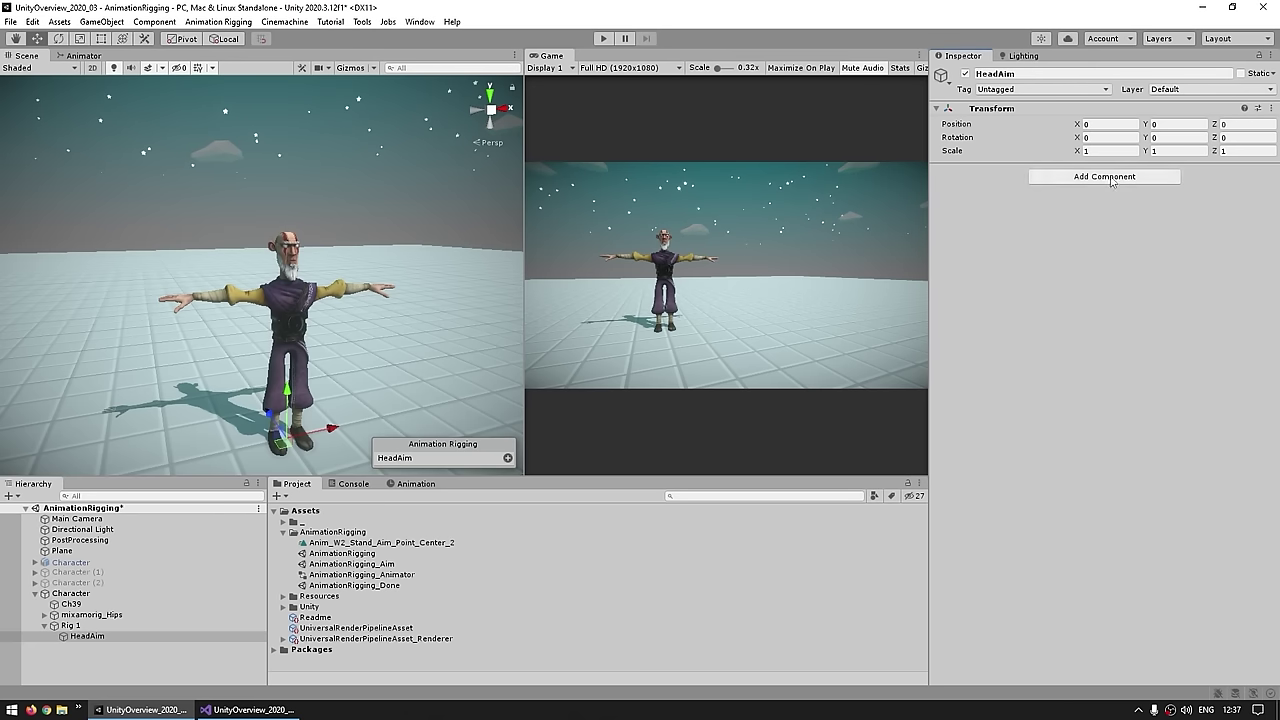
click(1080, 179)
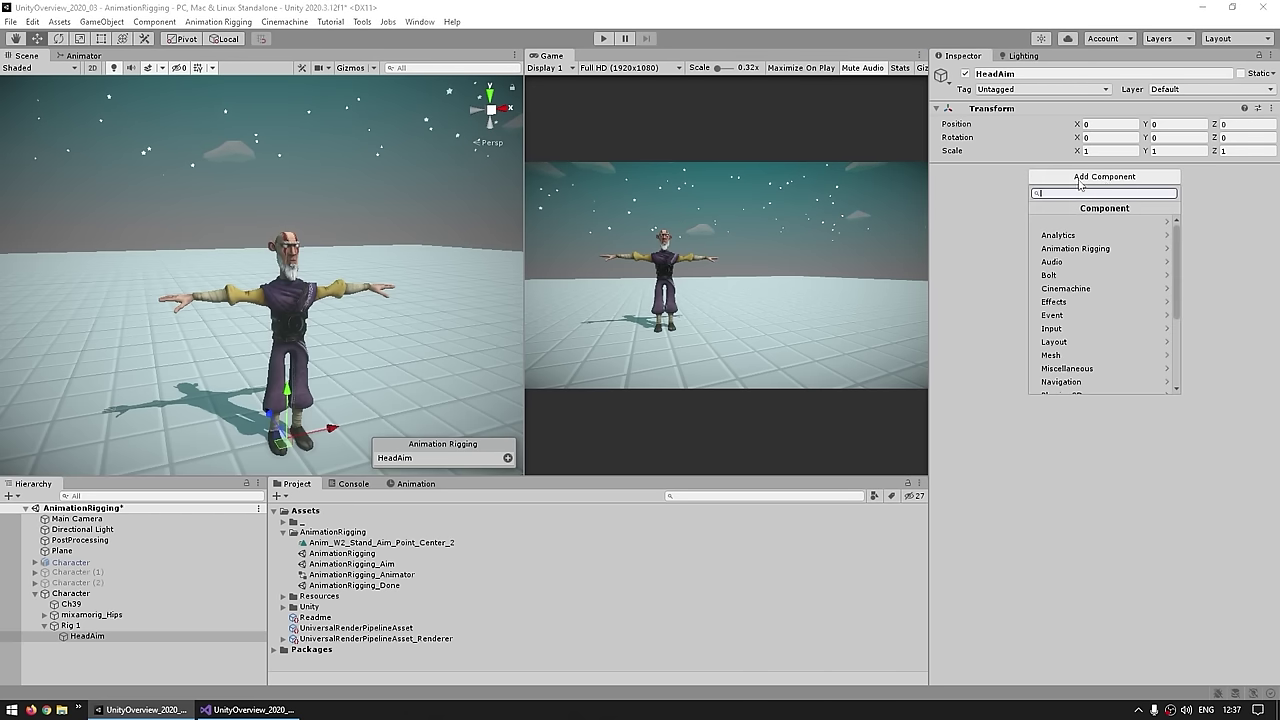
click(1076, 248)
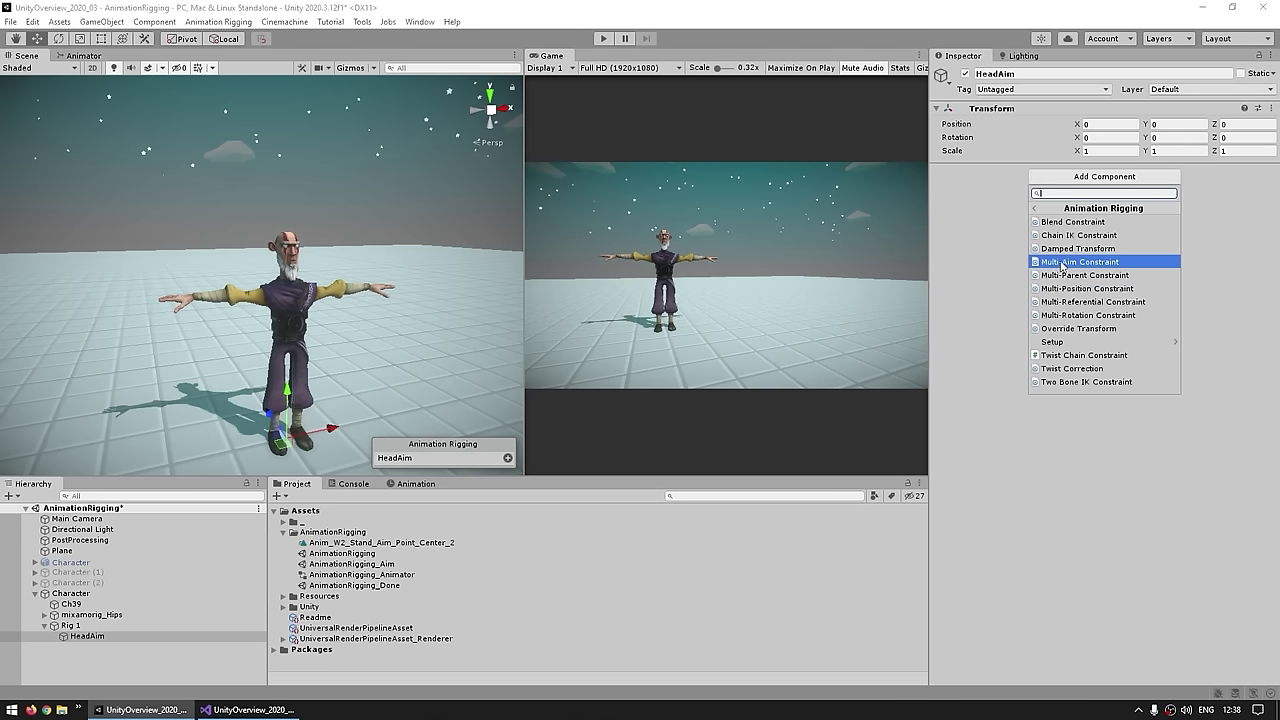
click(1063, 262)
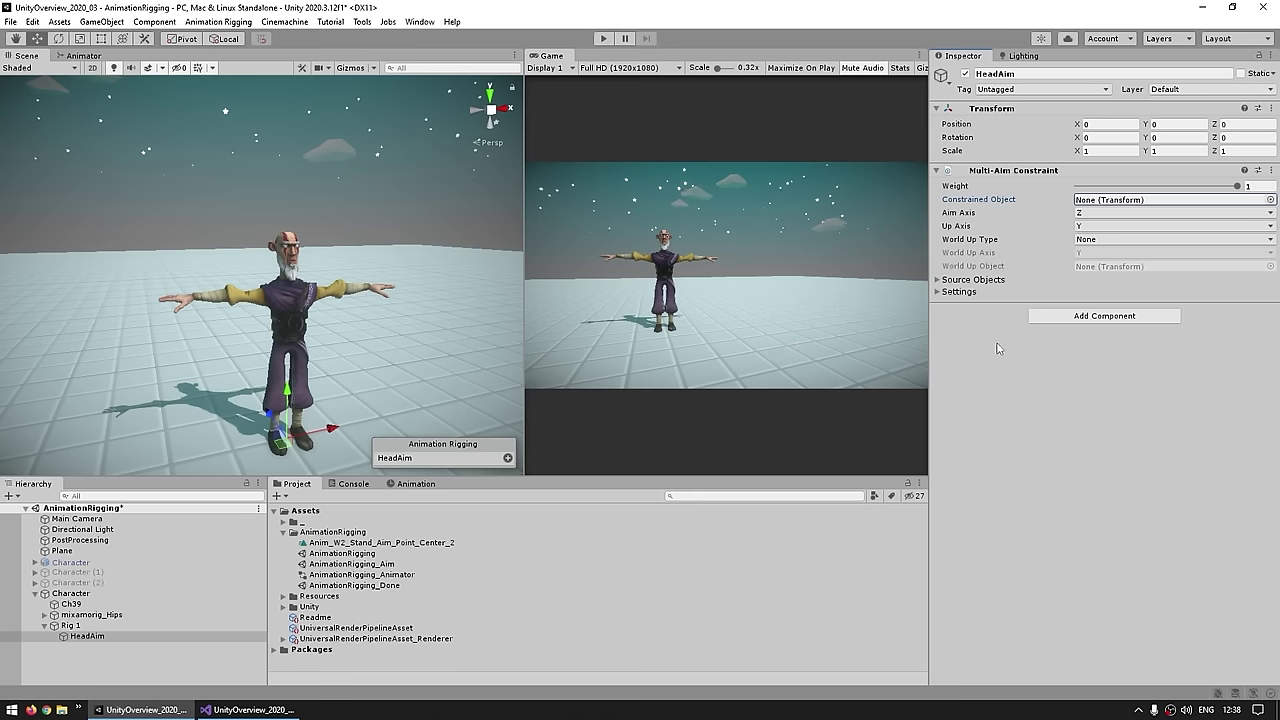
Step: Run Bone Renderer Setup on the Character and set its bone size to 1.74
click(71, 593)
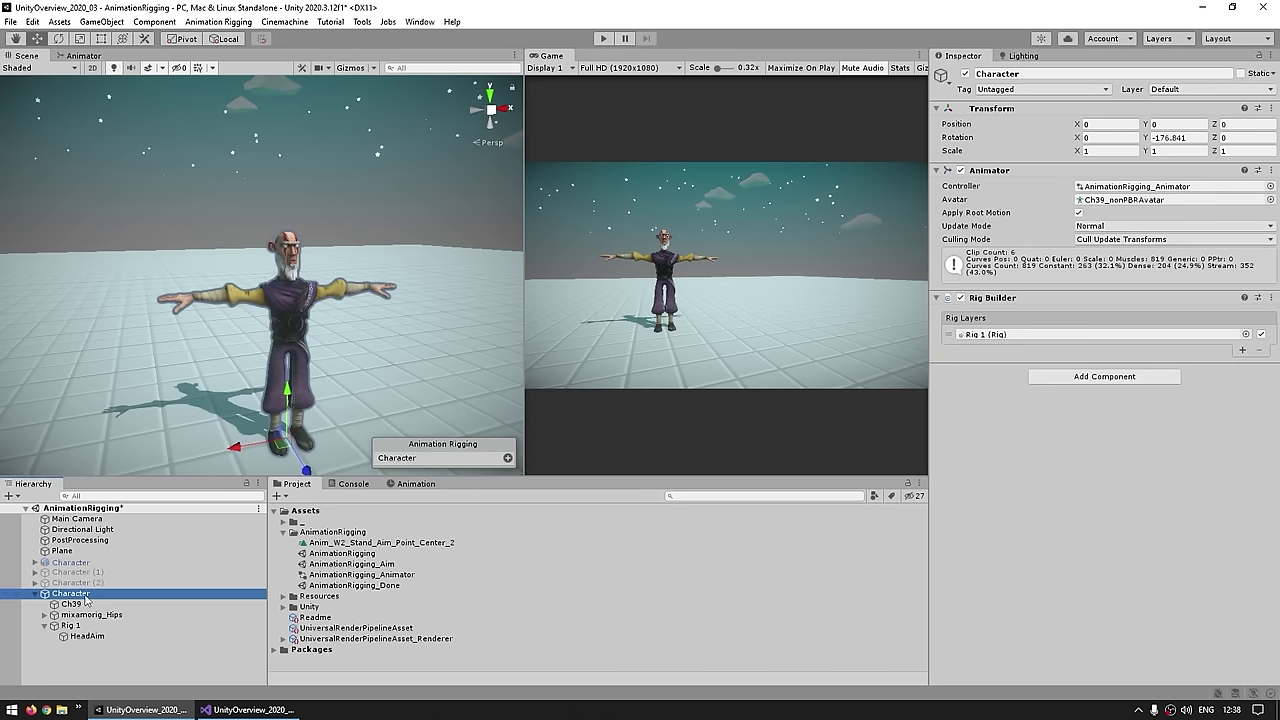
click(218, 21)
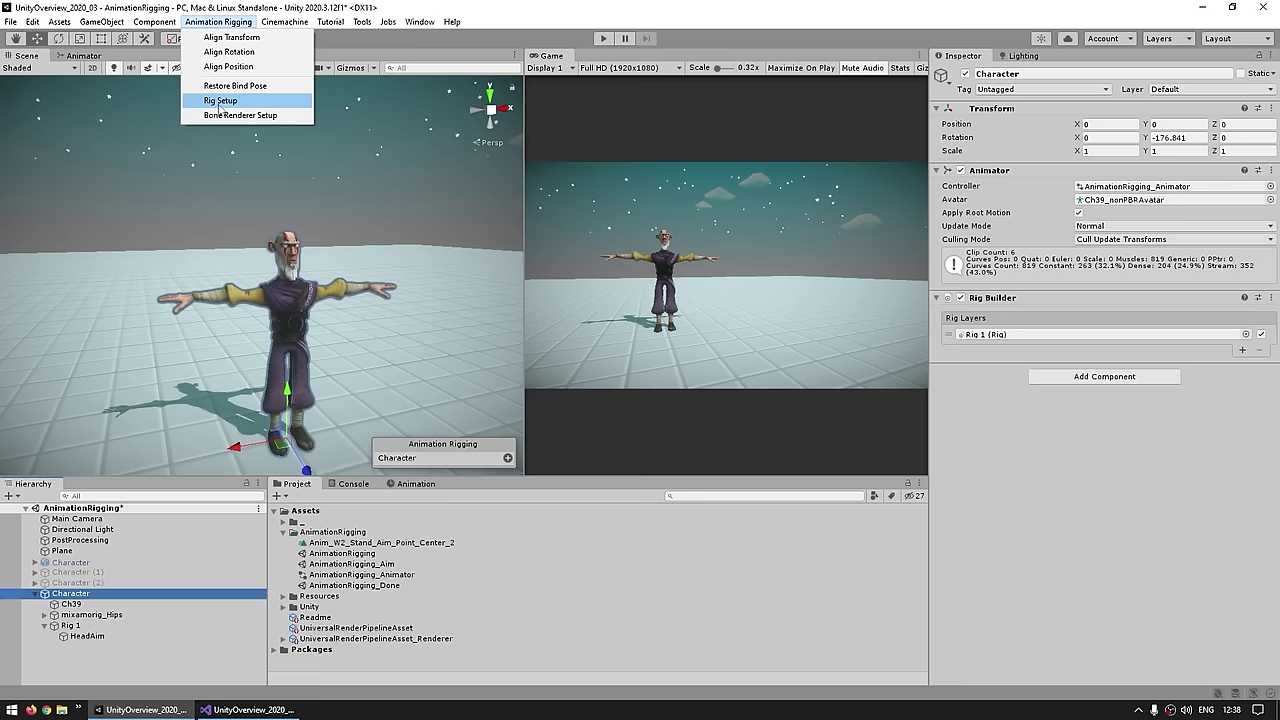
click(242, 117)
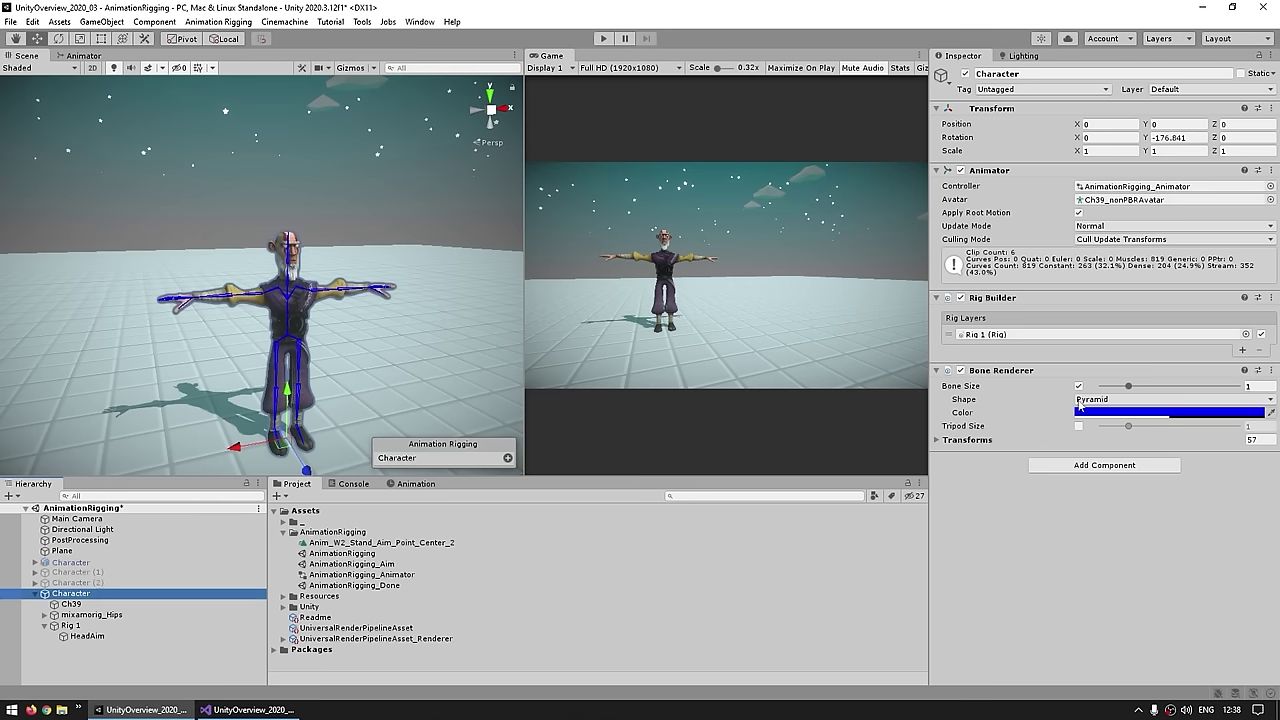
drag(1142, 388, 1148, 388)
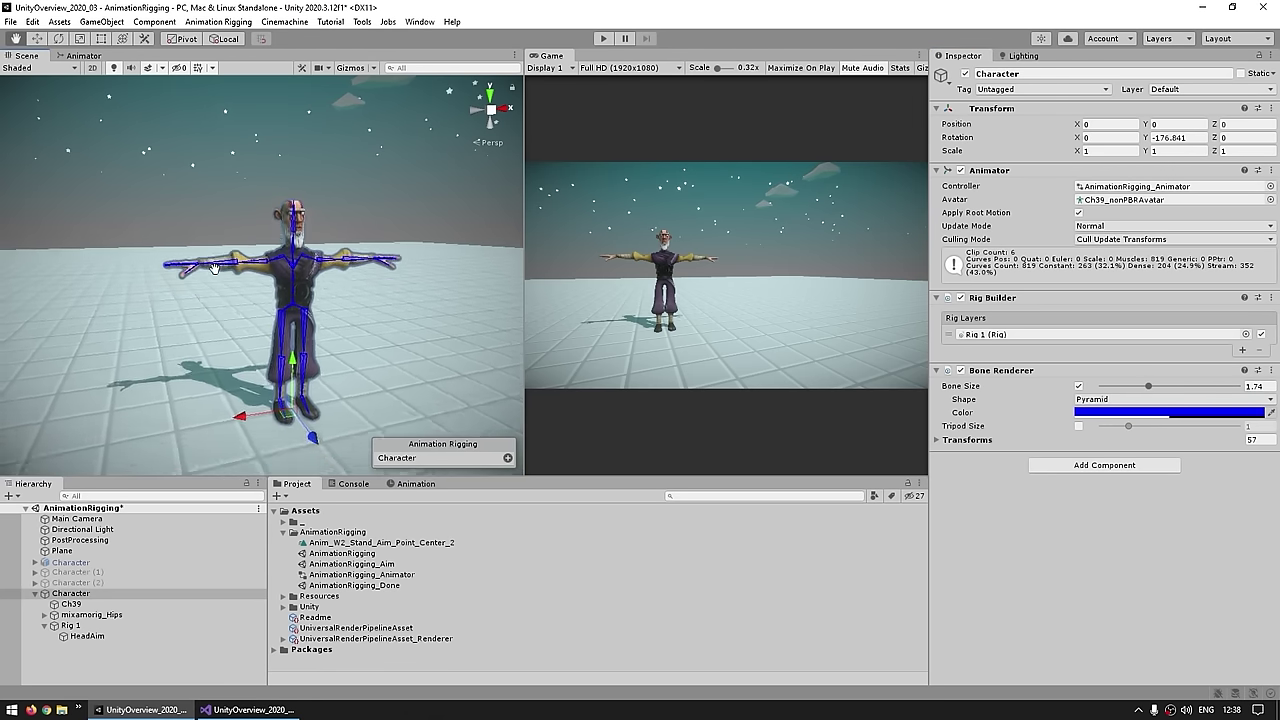
Step: Inspect the rendered skeleton by selecting the character's head bone and its Ch39 mesh in the scene
scroll(334, 261, up, 5)
scroll(300, 275, down, 4)
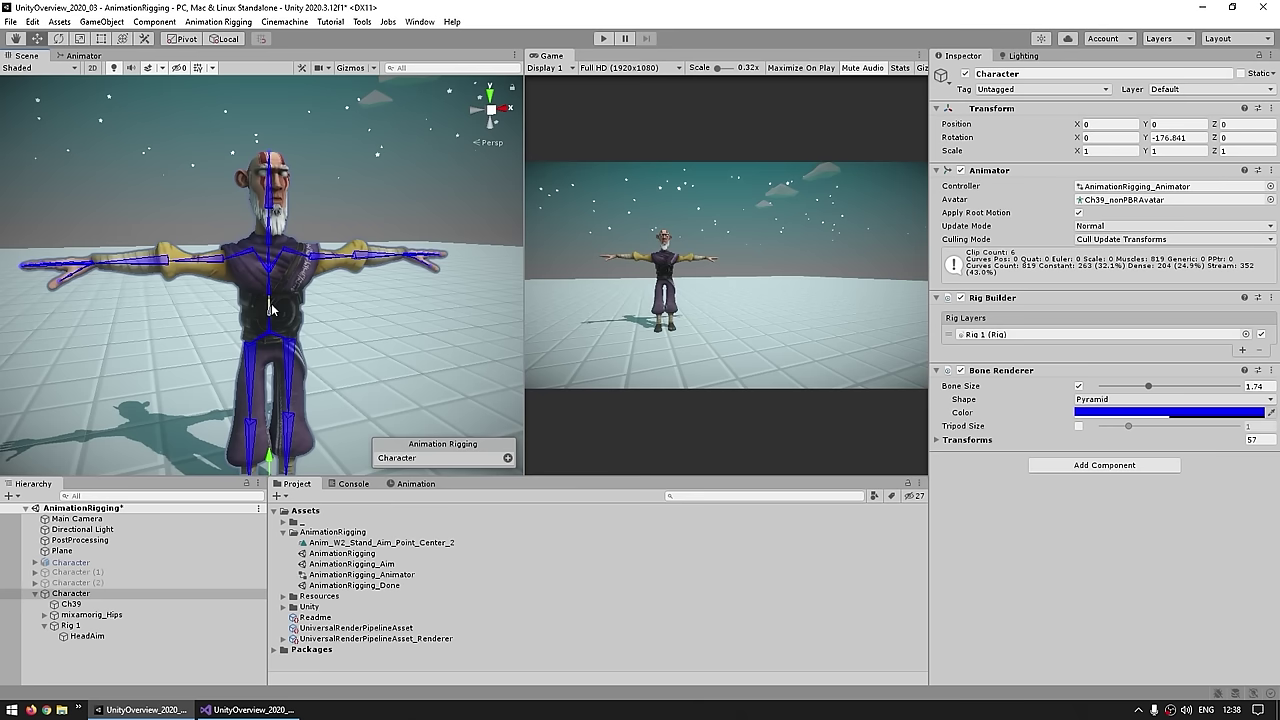
click(268, 205)
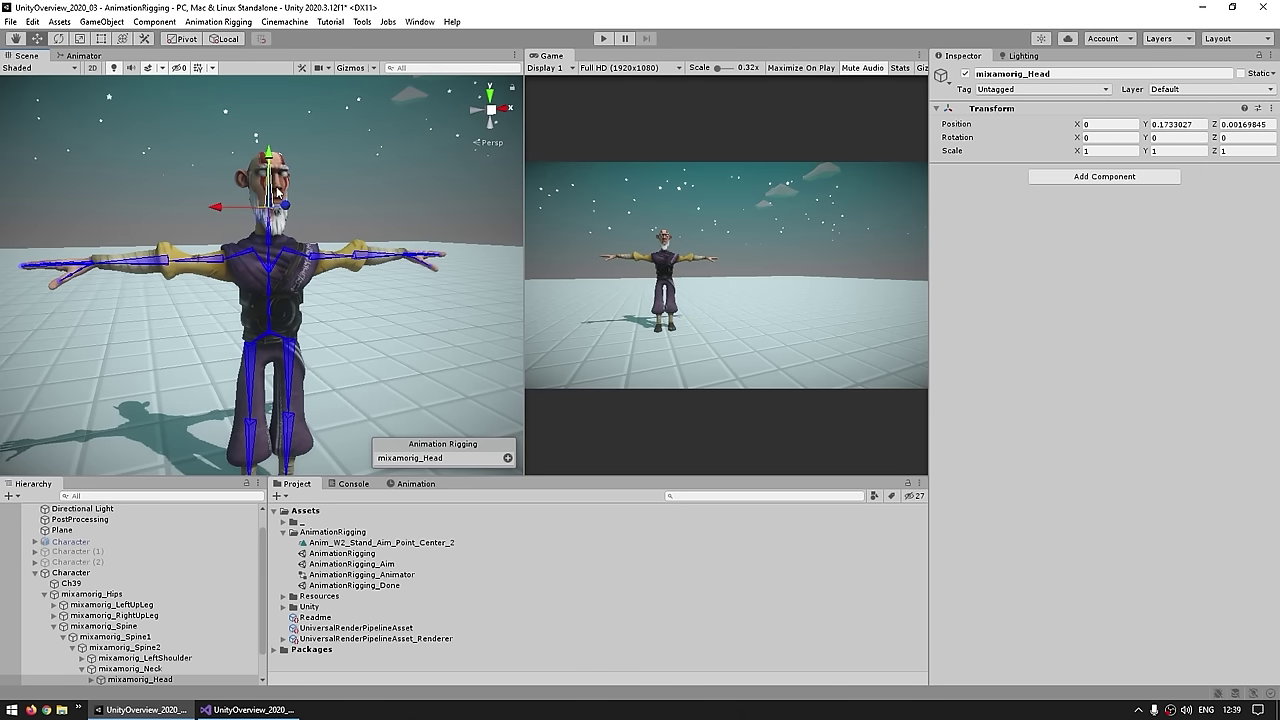
click(286, 234)
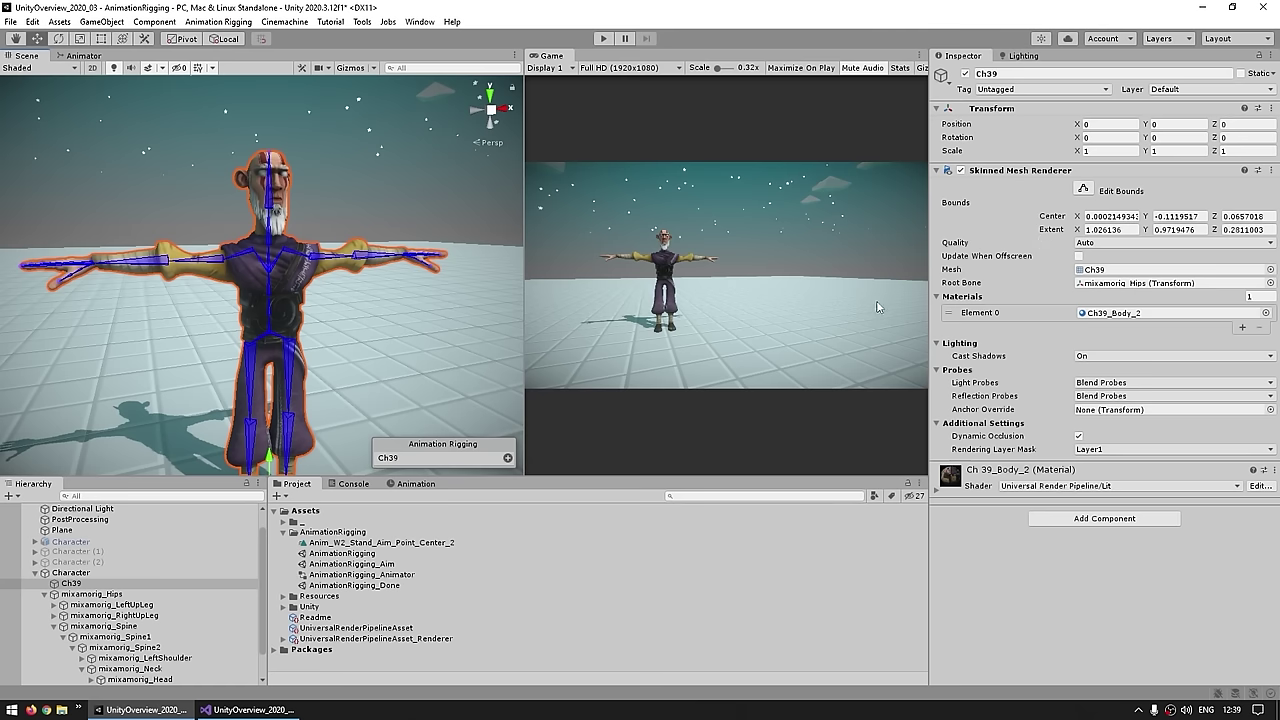
Step: Assign the mixamorig_Head bone as the Constrained Object of HeadAim's Multi-Aim Constraint
click(270, 207)
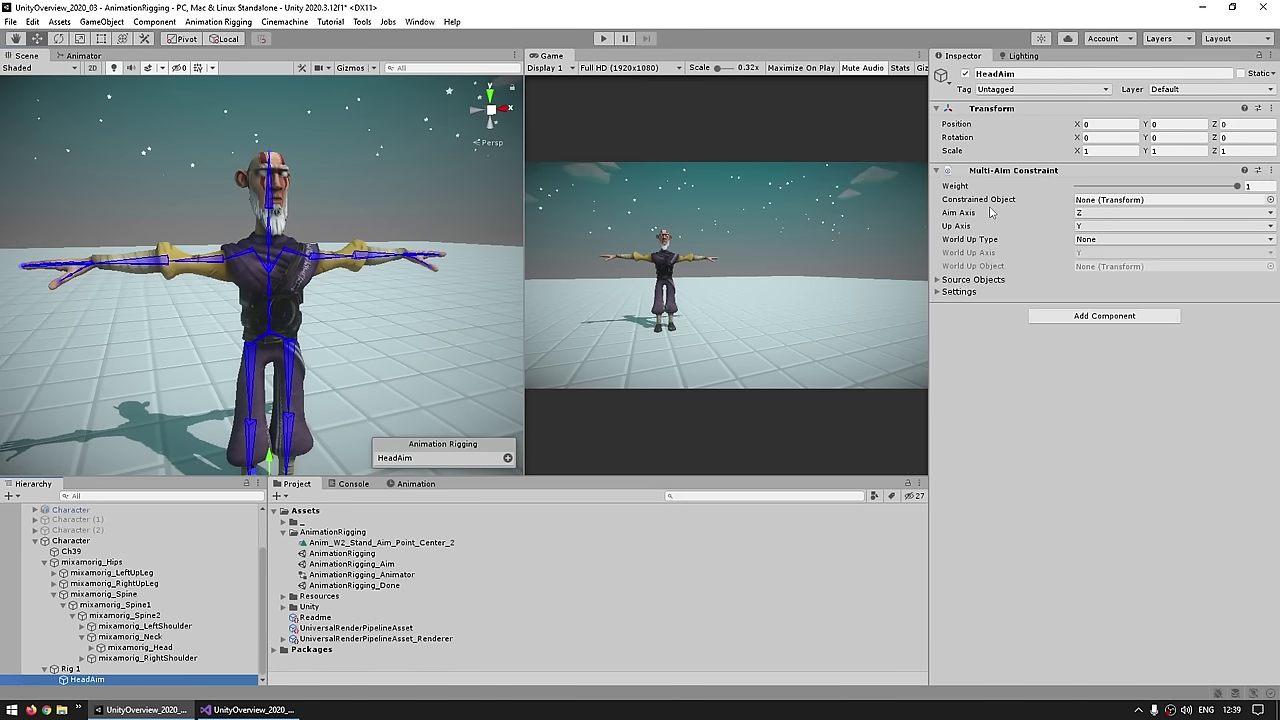
click(991, 204)
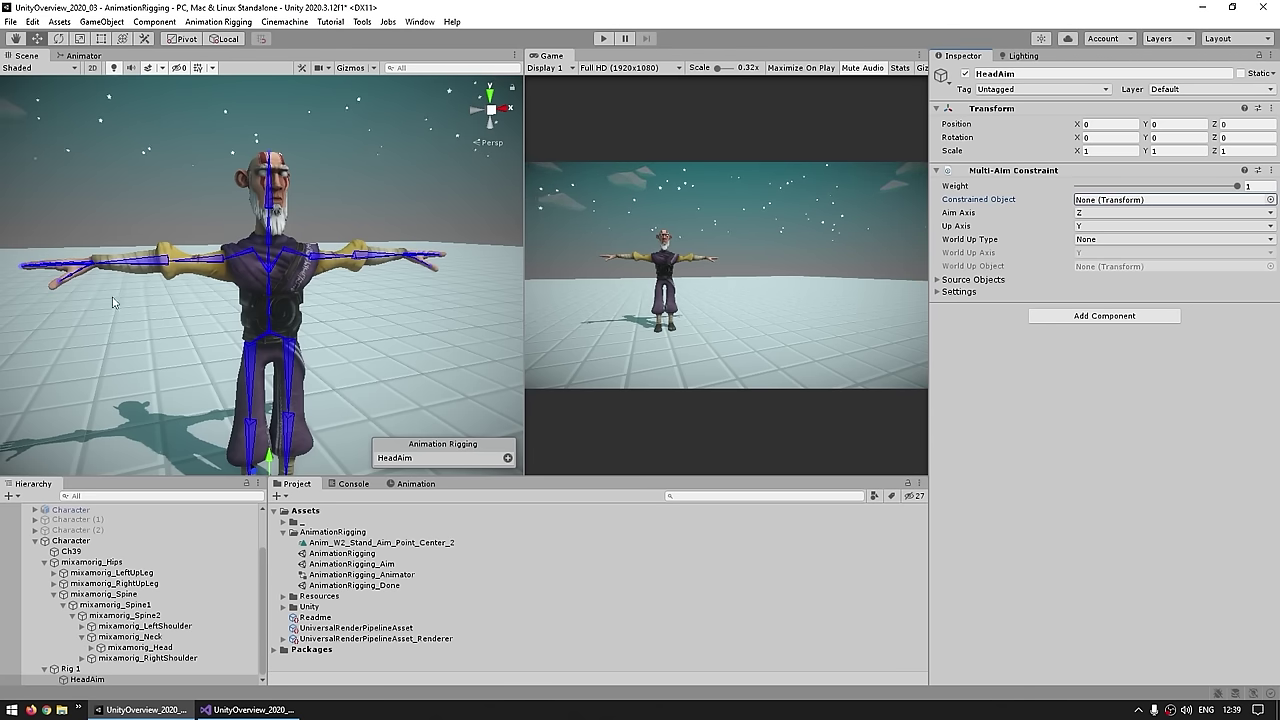
click(268, 207)
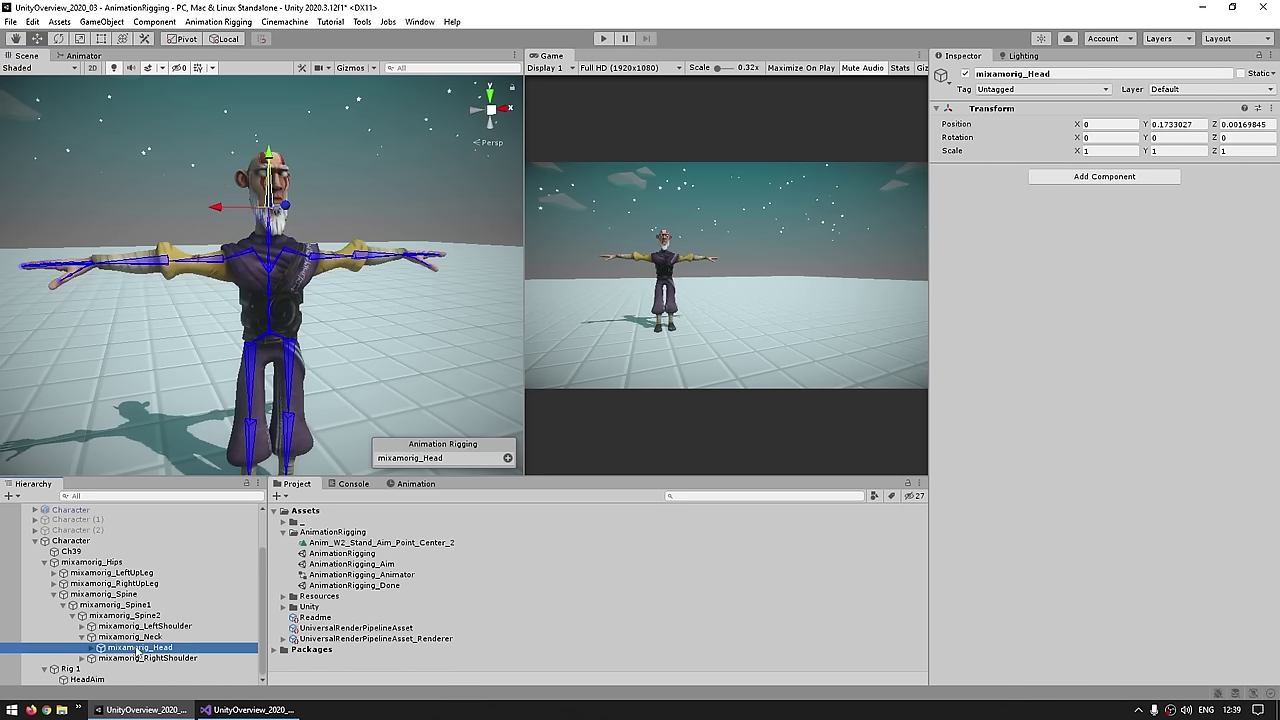
click(82, 680)
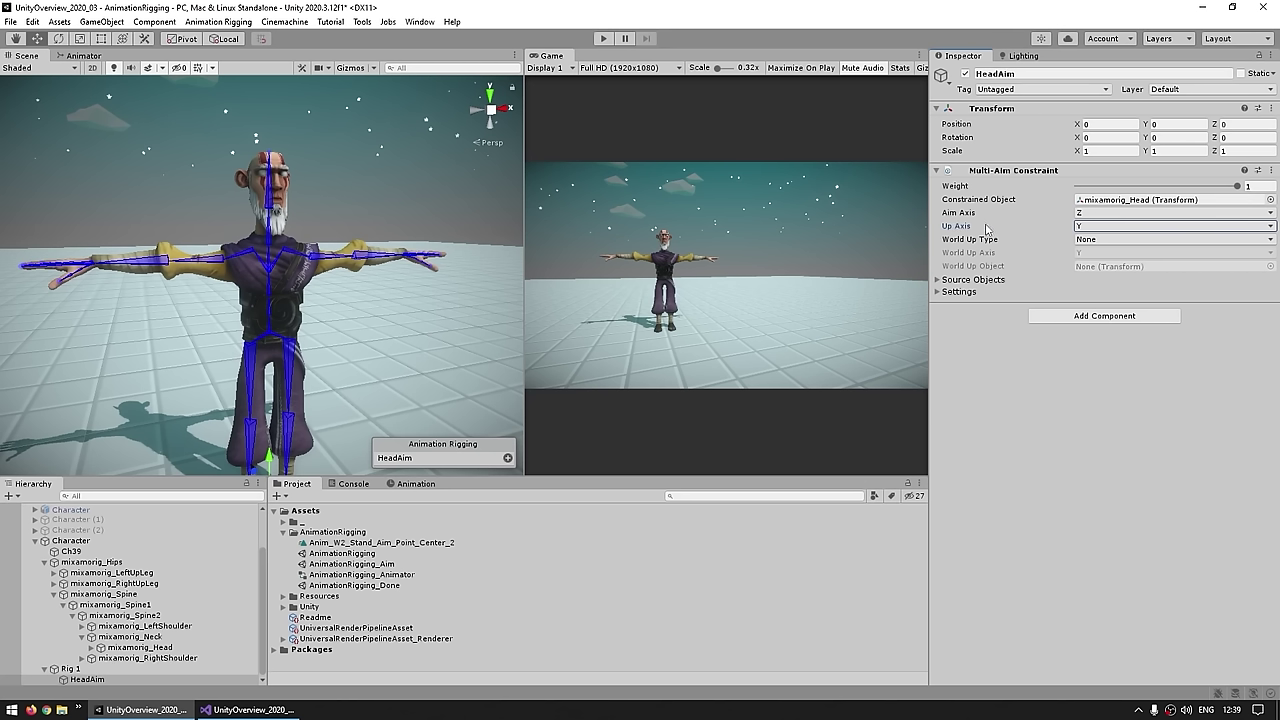
Step: Examine the head bone's axes from several angles, comparing local and global handle orientation to find which axis points forward
click(271, 199)
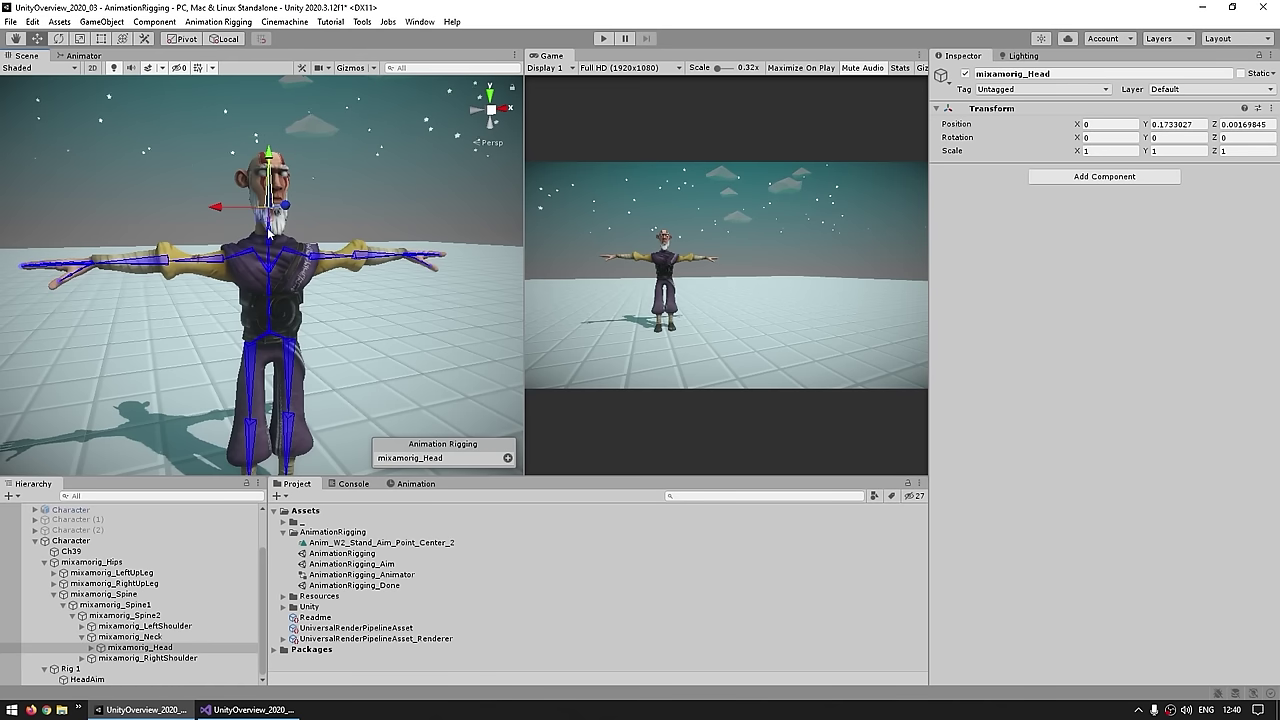
alt+drag(272, 228, 283, 332)
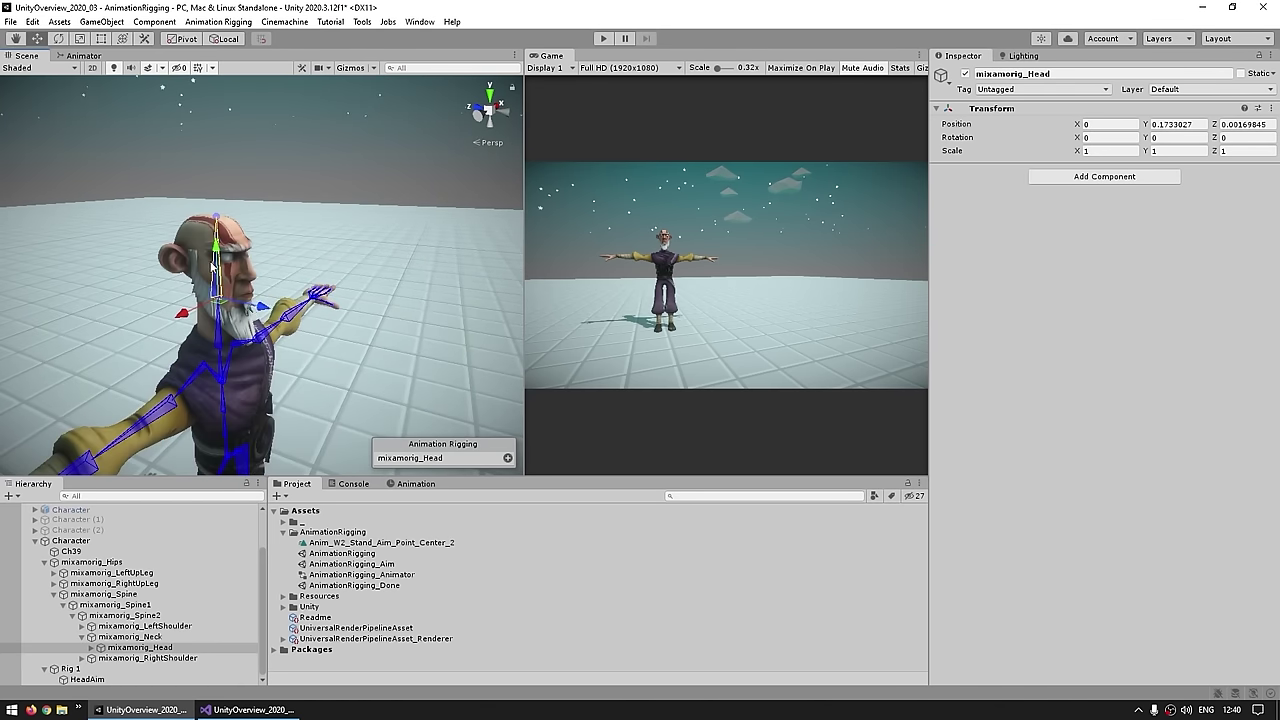
click(223, 39)
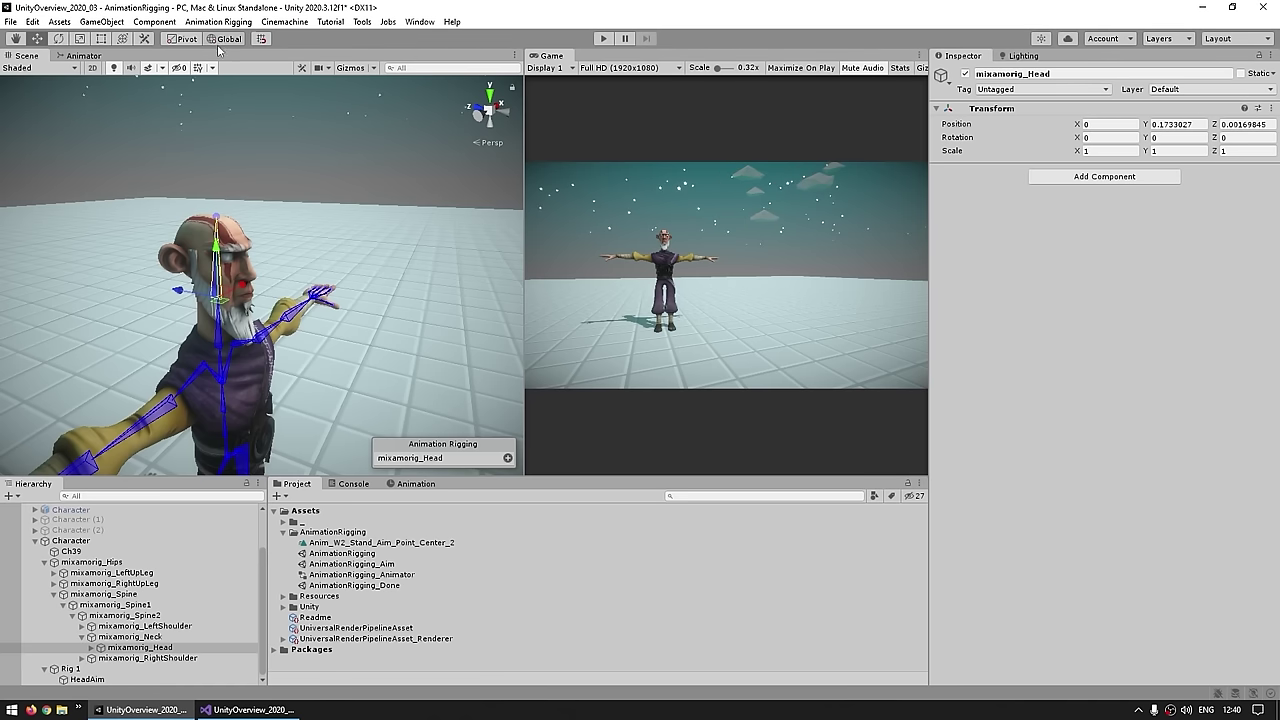
click(223, 41)
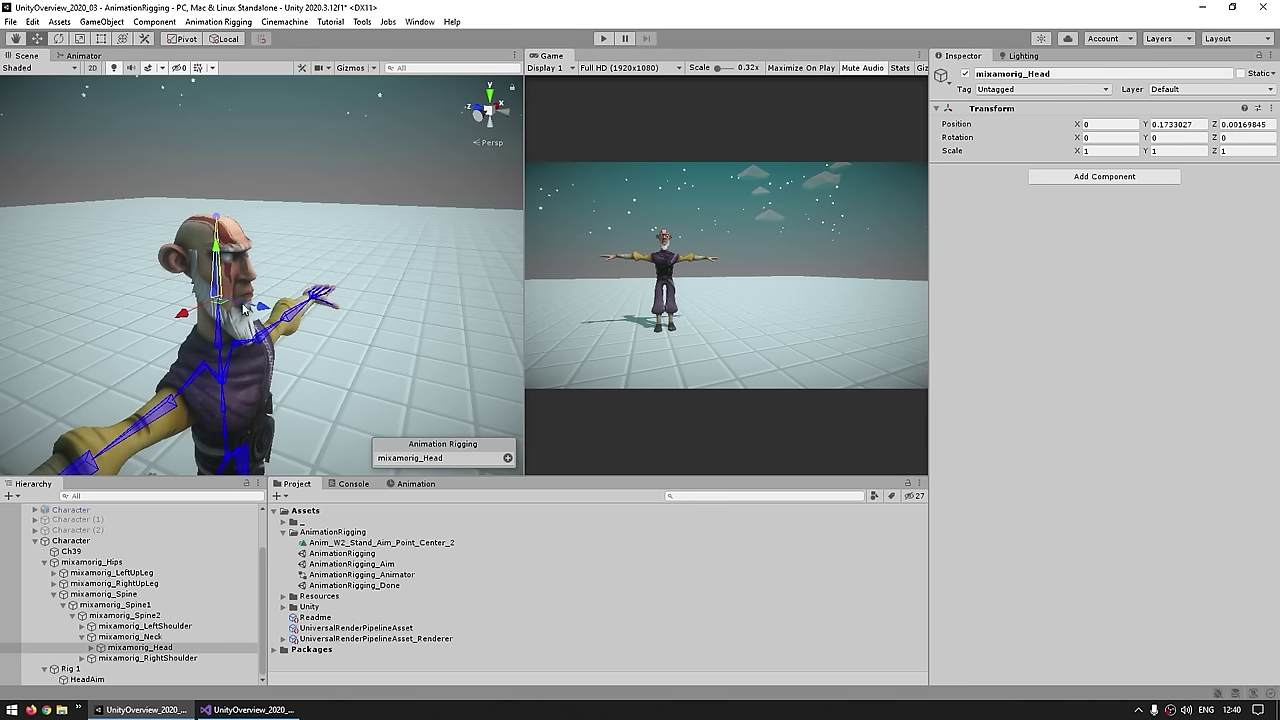
click(224, 39)
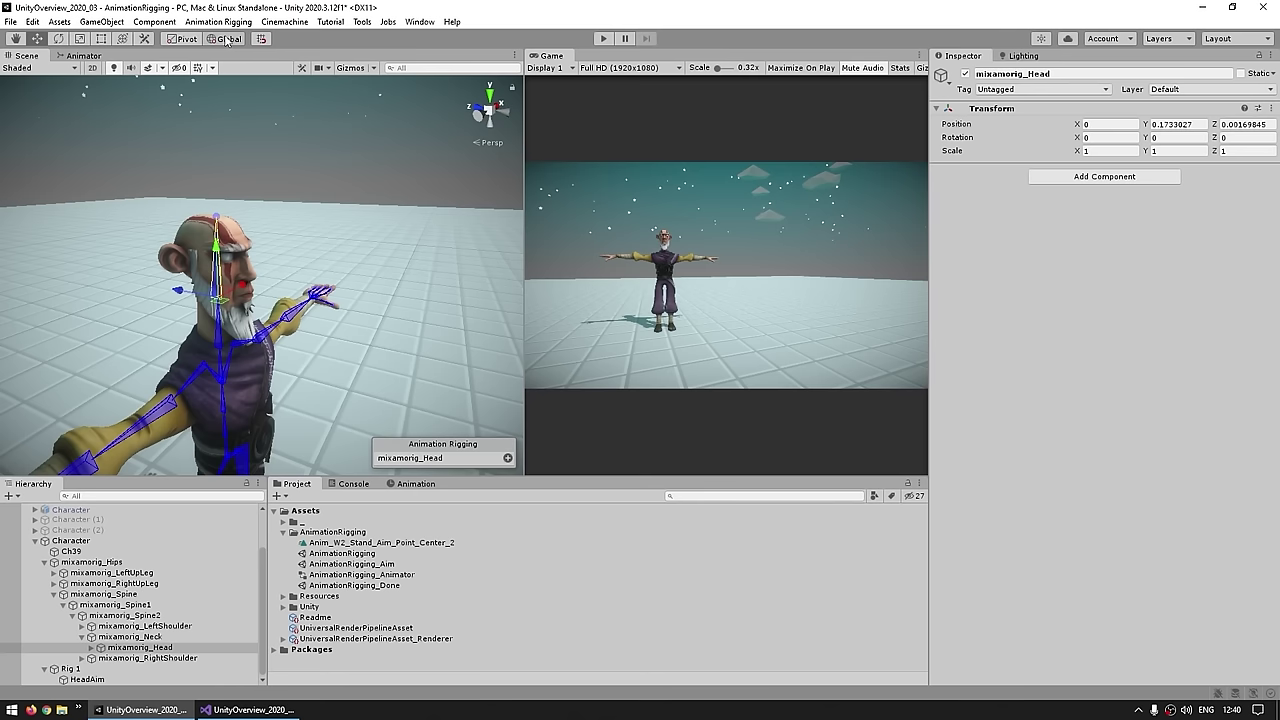
alt+drag(394, 234, 236, 262)
click(300, 276)
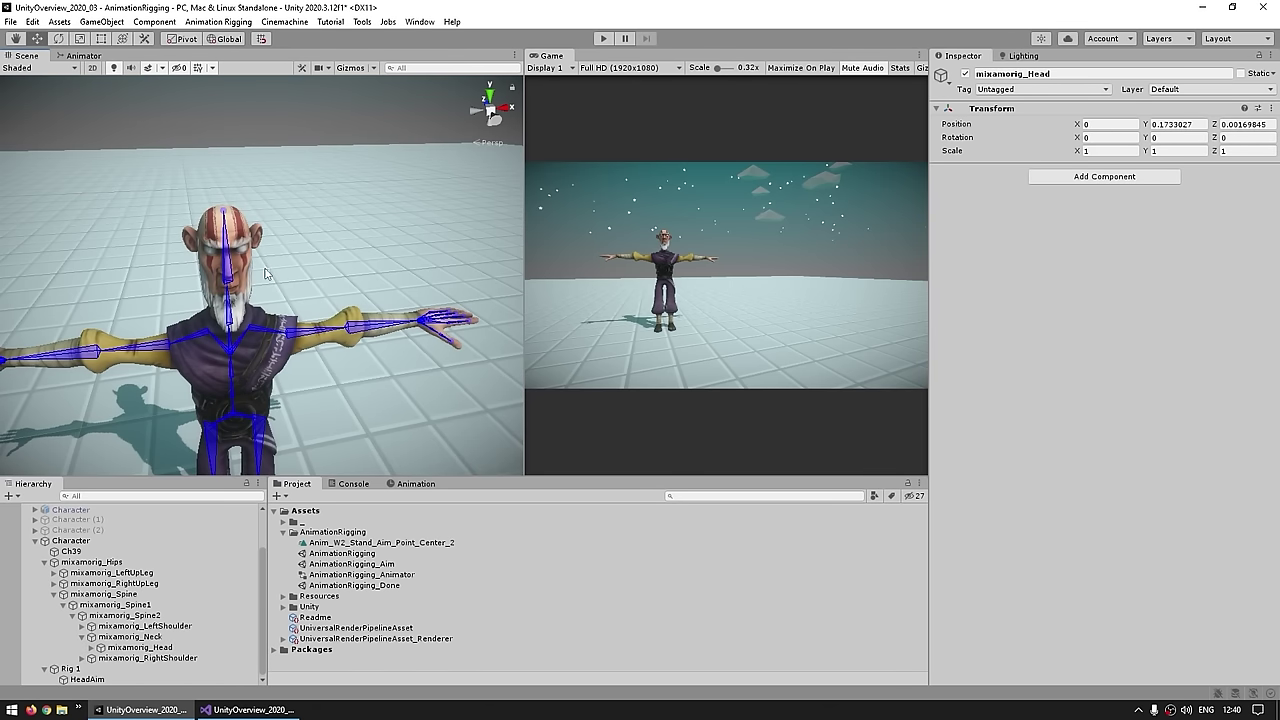
key(ctrl+z)
alt+drag(260, 280, 224, 306)
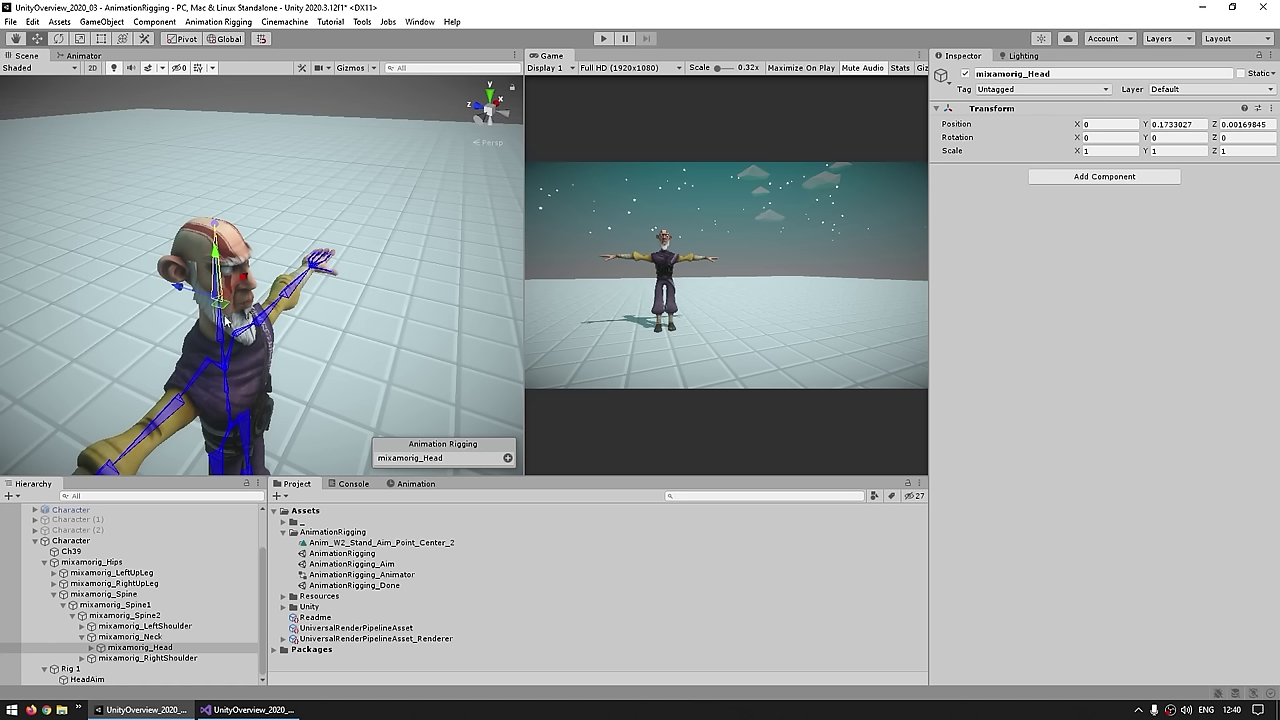
click(223, 38)
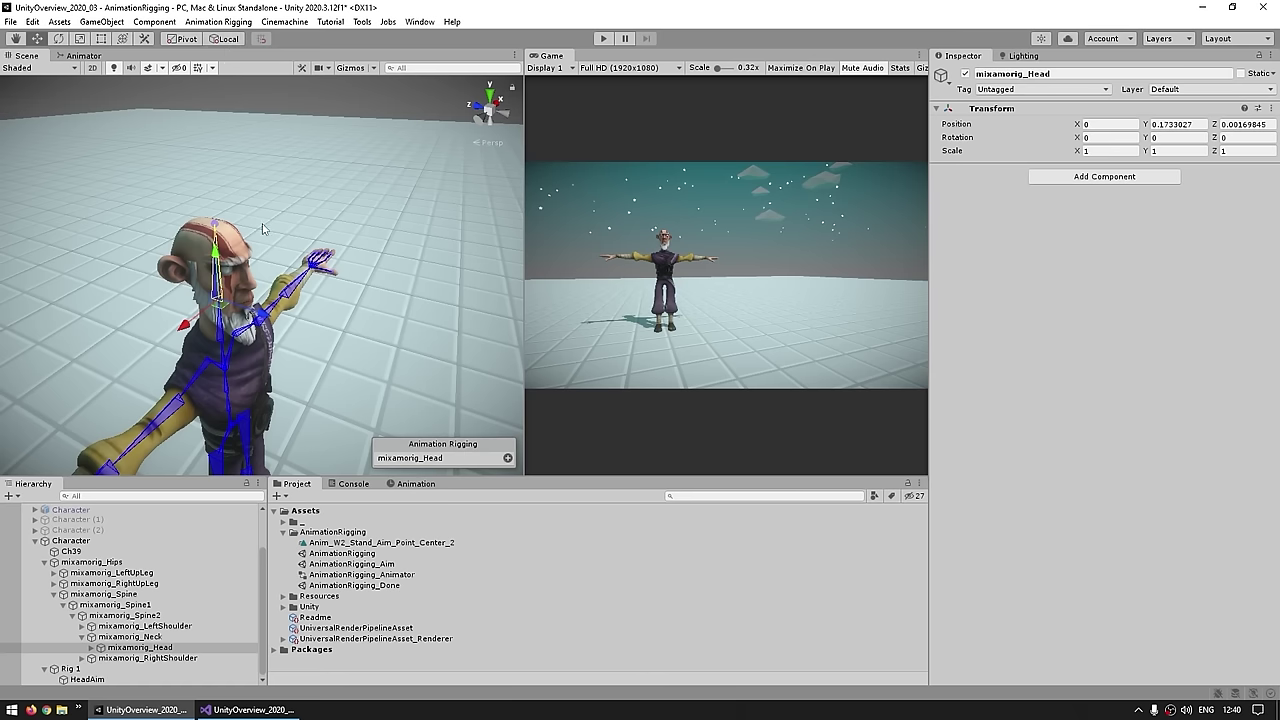
alt+drag(175, 303, 320, 319)
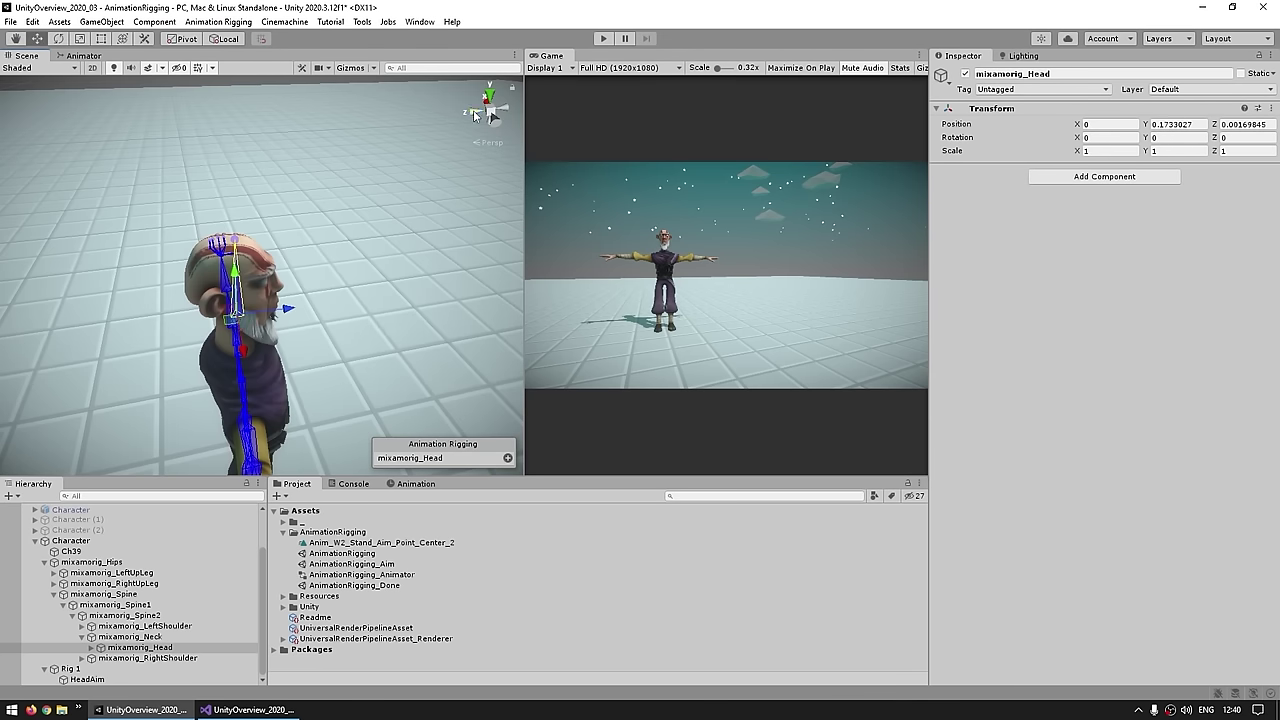
alt+drag(389, 310, 260, 315)
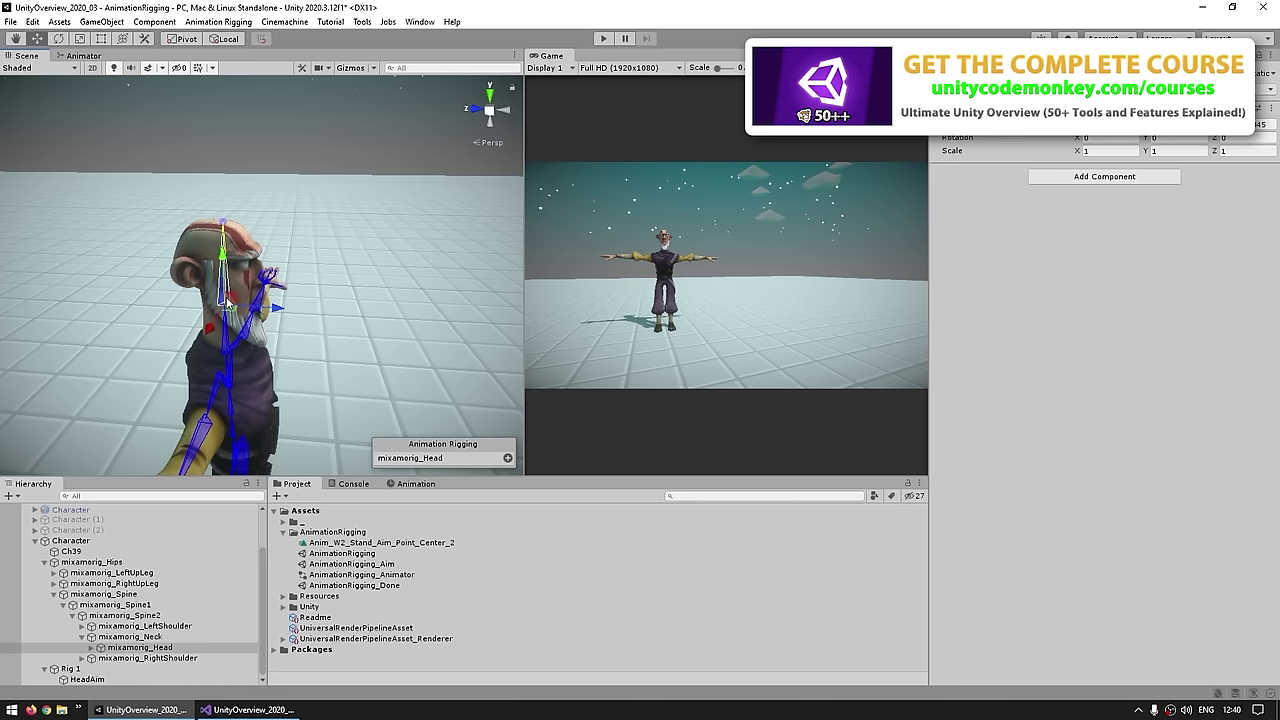
Step: Add an empty source object entry to HeadAim's Multi-Aim Constraint
click(87, 679)
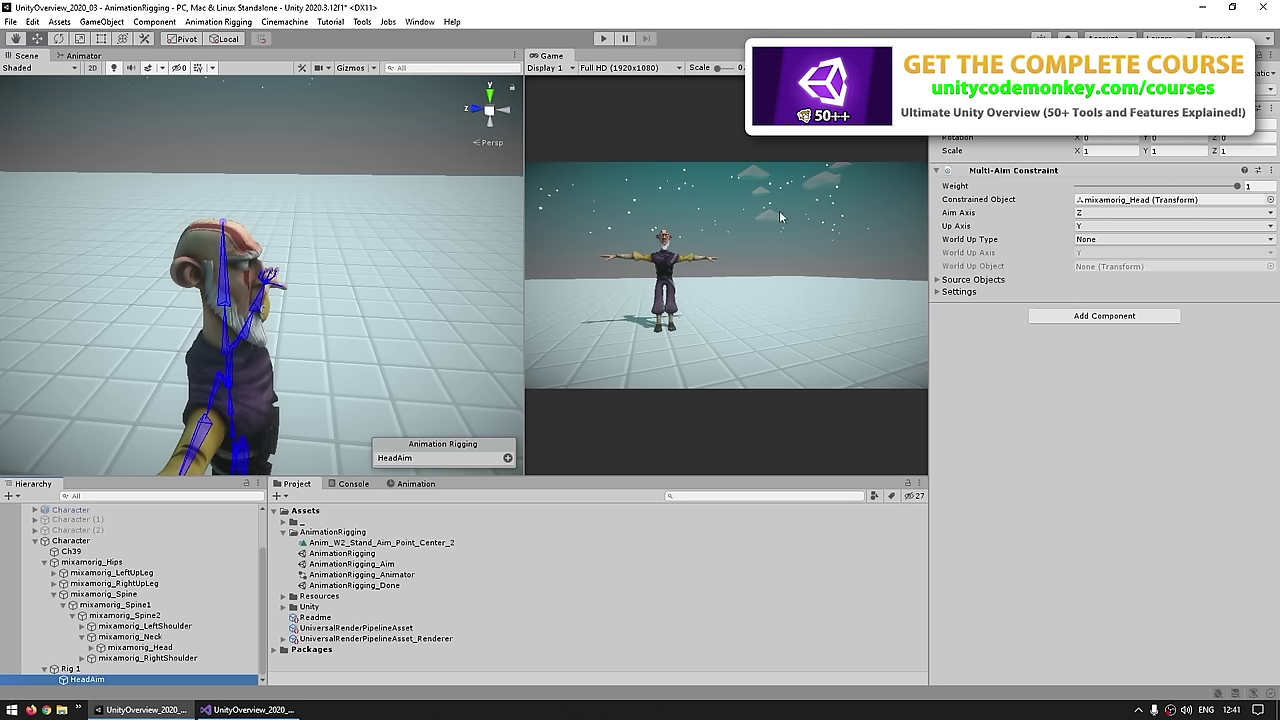
click(971, 215)
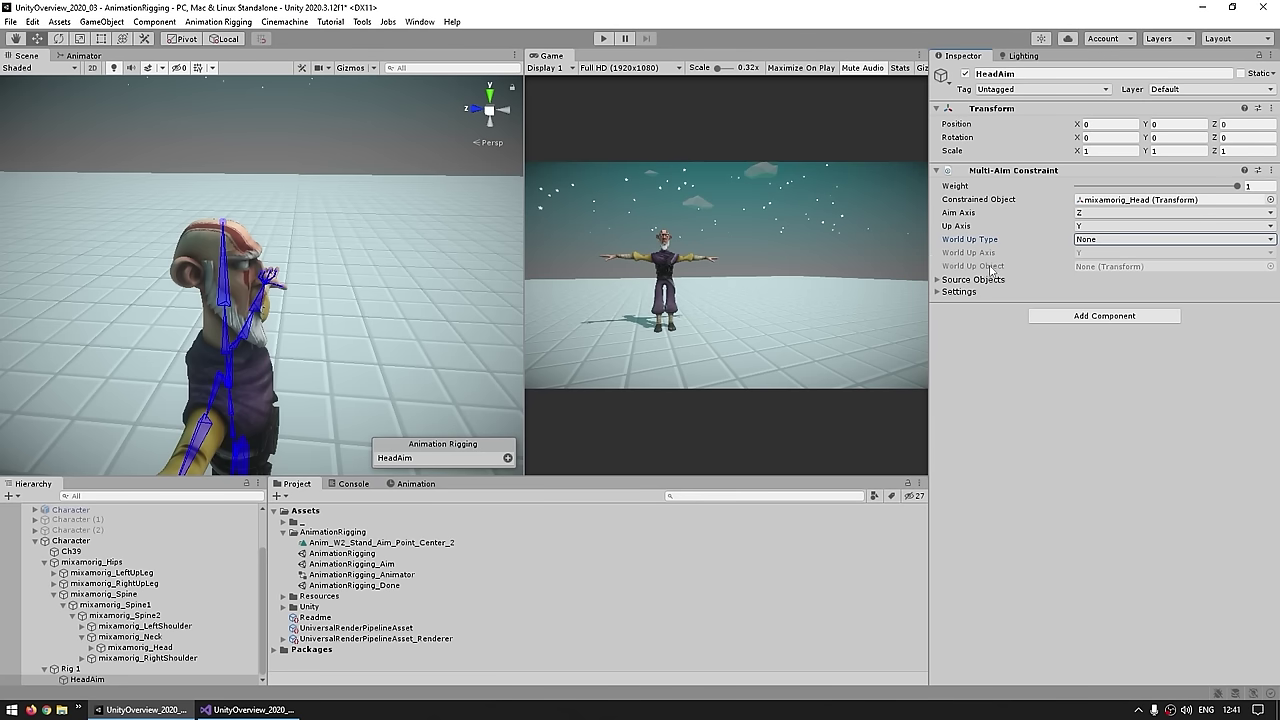
click(938, 280)
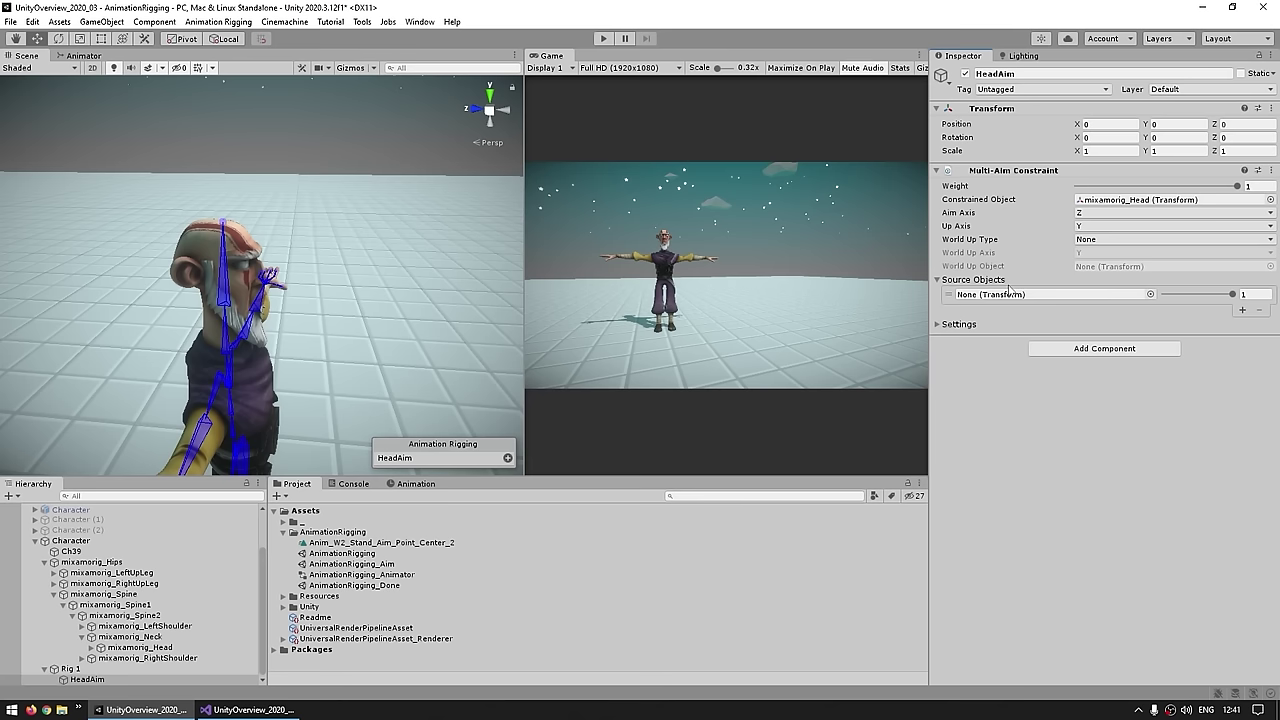
Step: Create an empty child object named Target under HeadAim and assign it as the constraint's source object
right_click(78, 681)
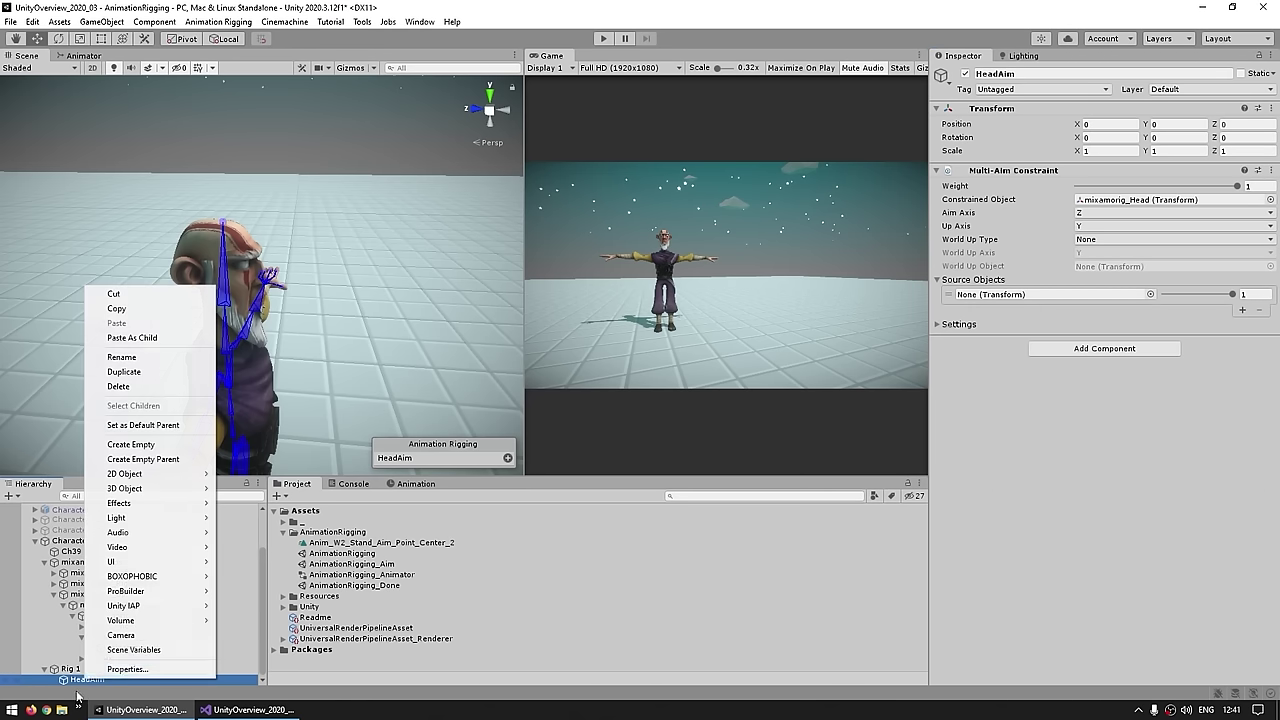
click(131, 444)
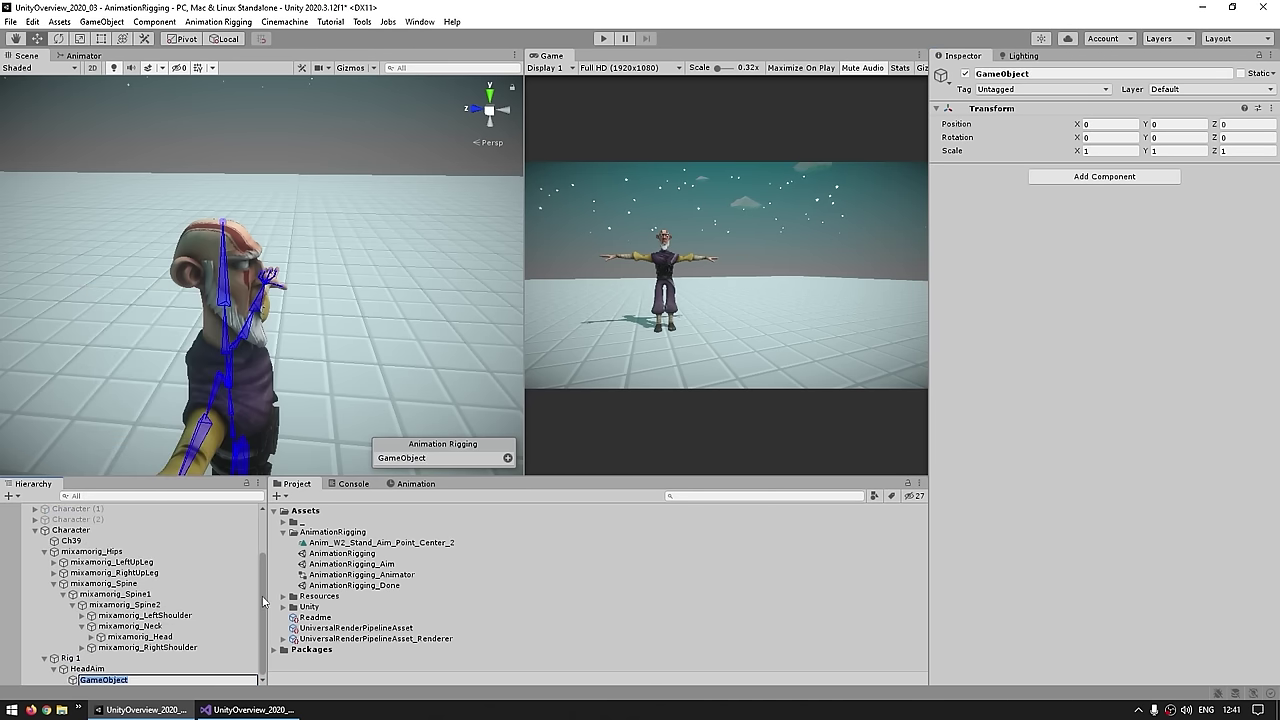
text(Target)
key(Return)
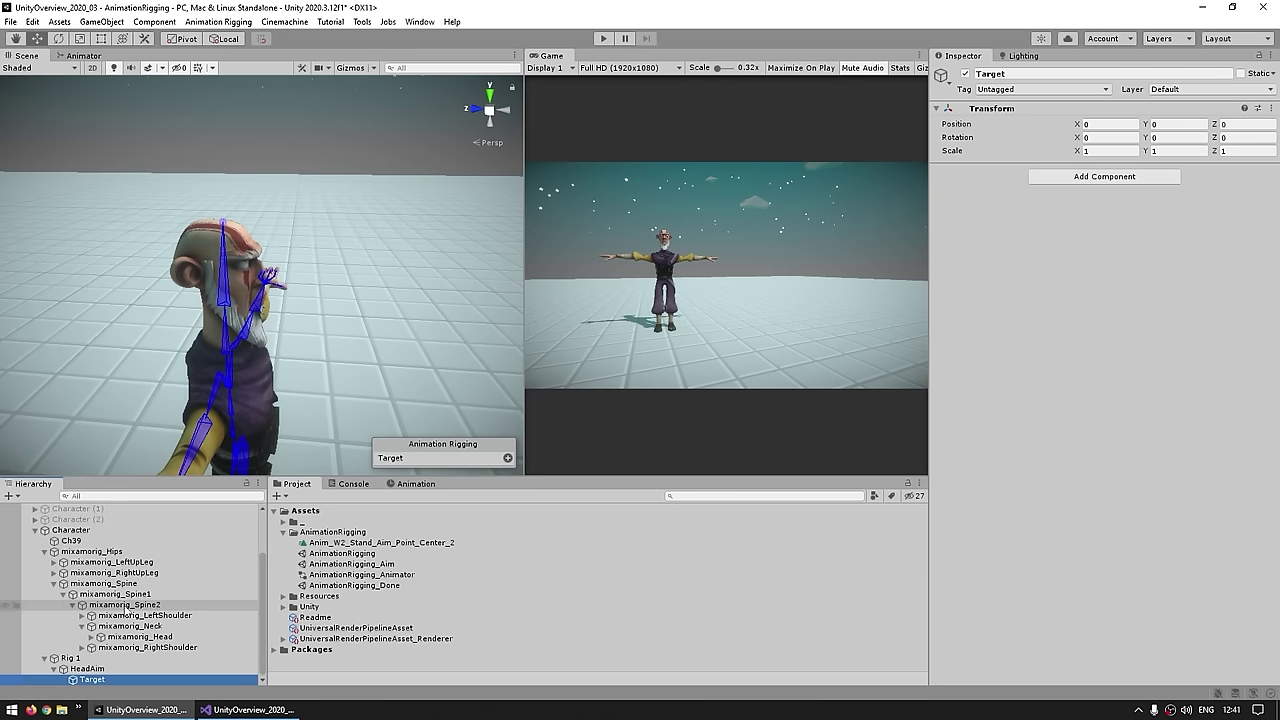
key(Up)
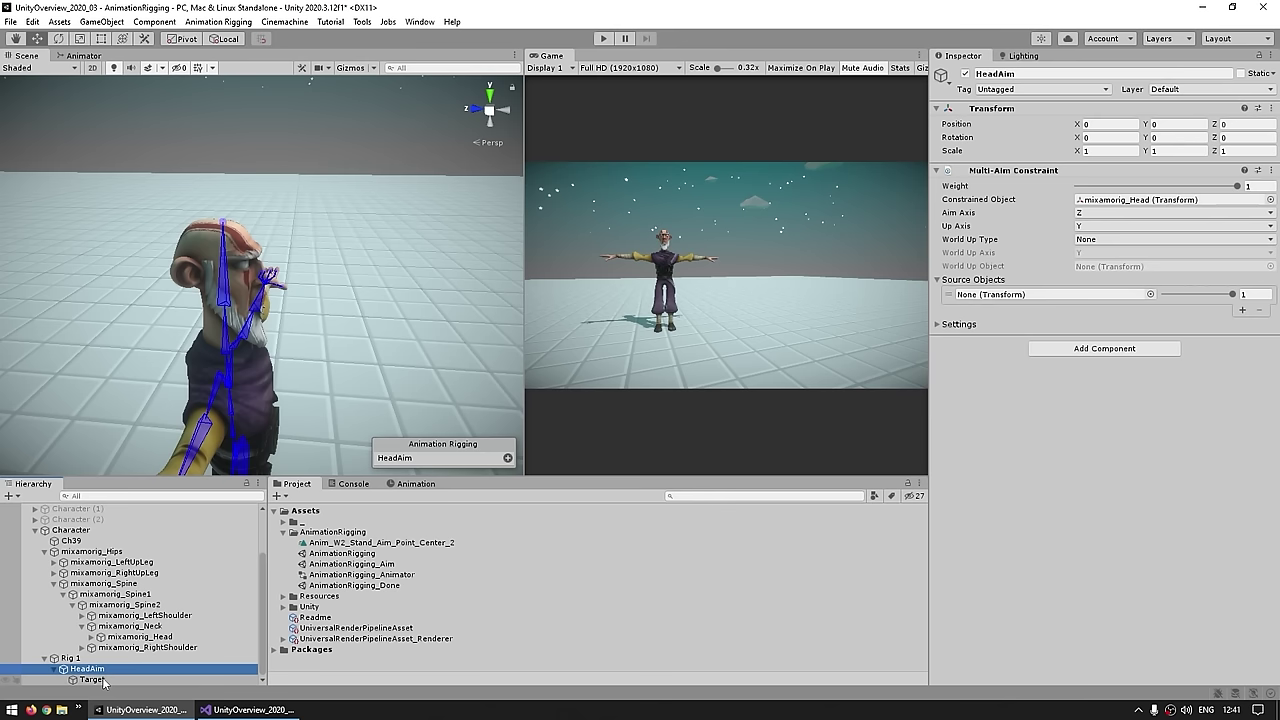
drag(84, 681, 995, 295)
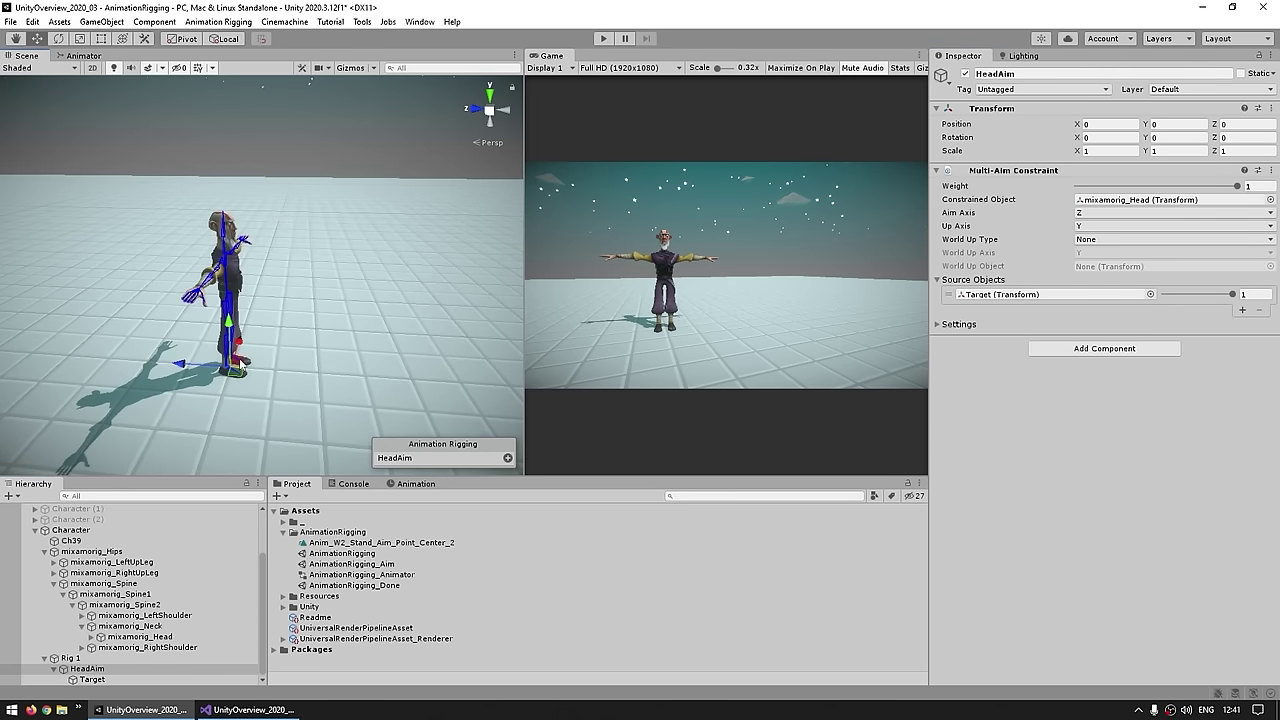
Step: Move HeadAim in front of the character's face, to about Y 1.539 and Z -1.522, and add an effector to it
drag(240, 364, 446, 268)
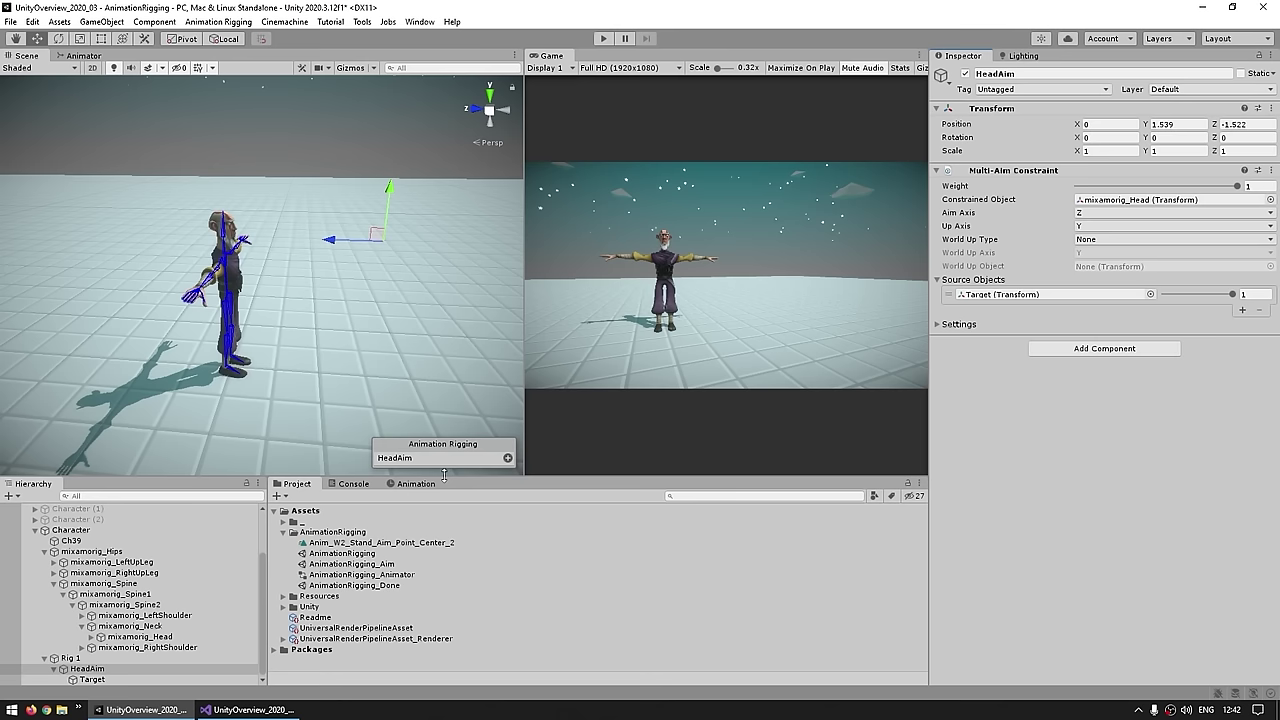
click(508, 459)
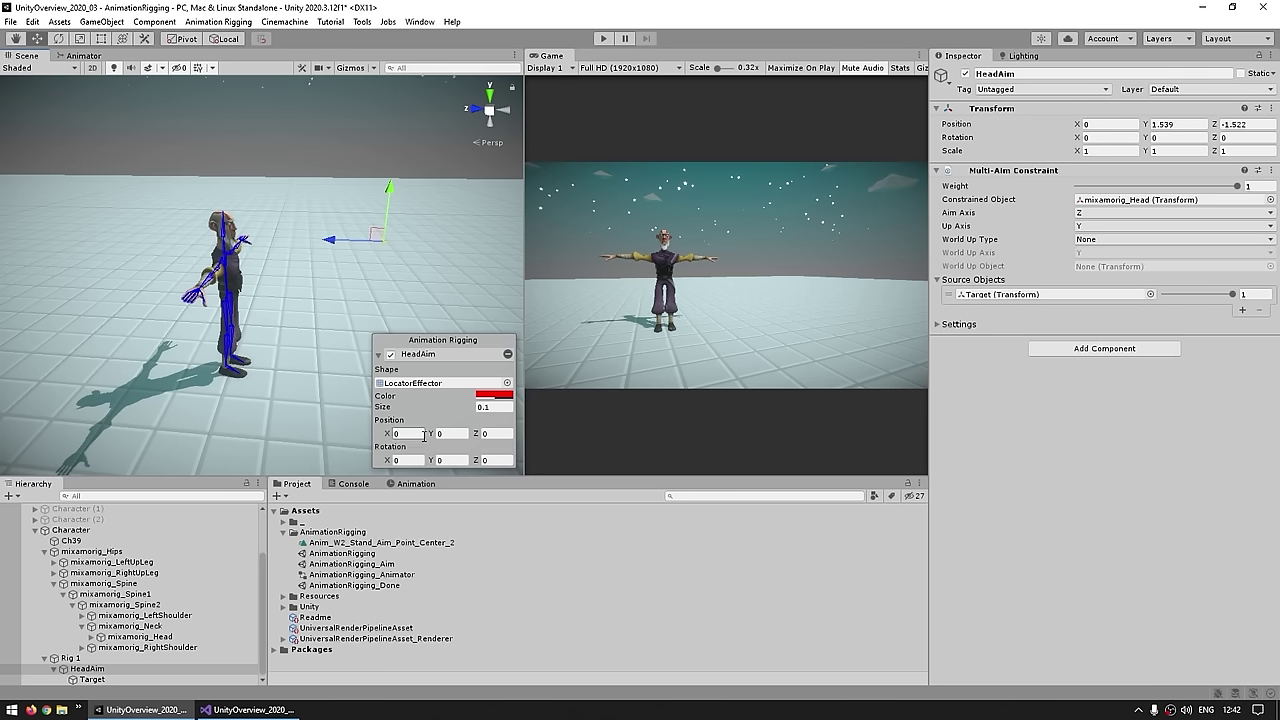
Step: Try several project meshes as the HeadAim effector's shape, ending with SM_Bld_Apartment_Stack_01
click(507, 383)
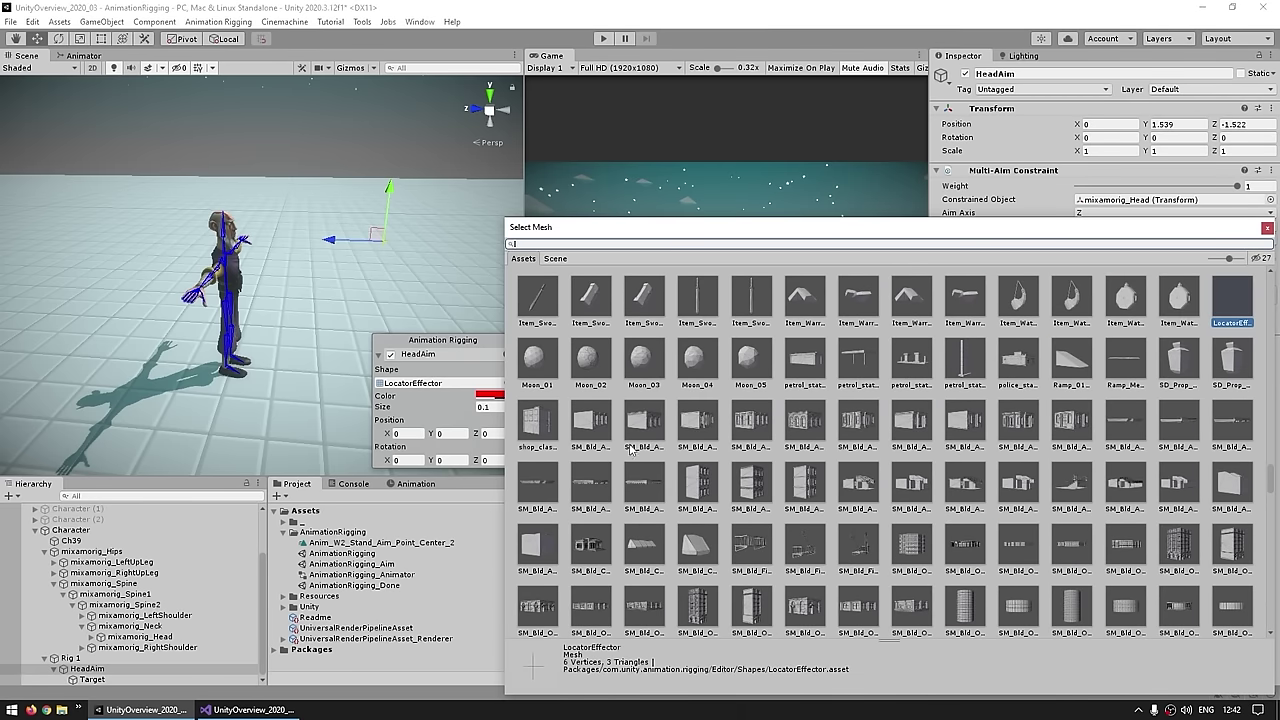
click(652, 362)
click(643, 418)
click(697, 485)
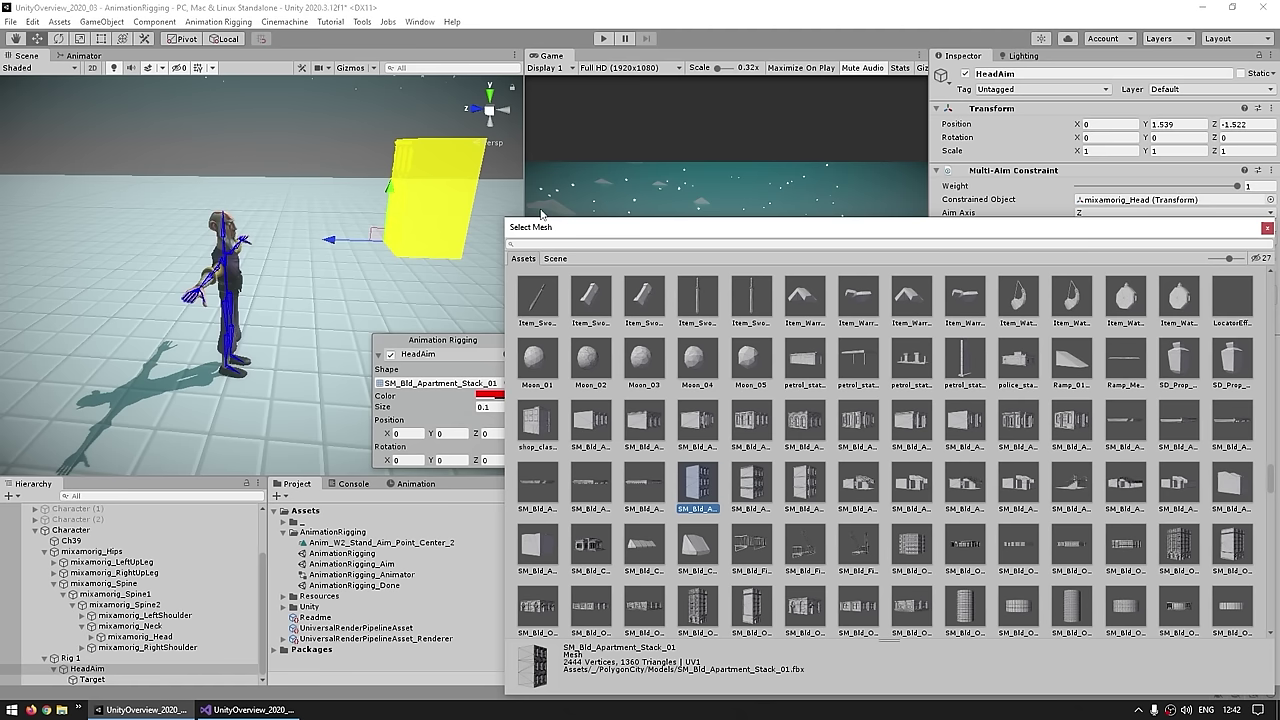
Step: Search the meshes for "effector" and set the HeadAim effector's shape to BoxEffector
click(580, 243)
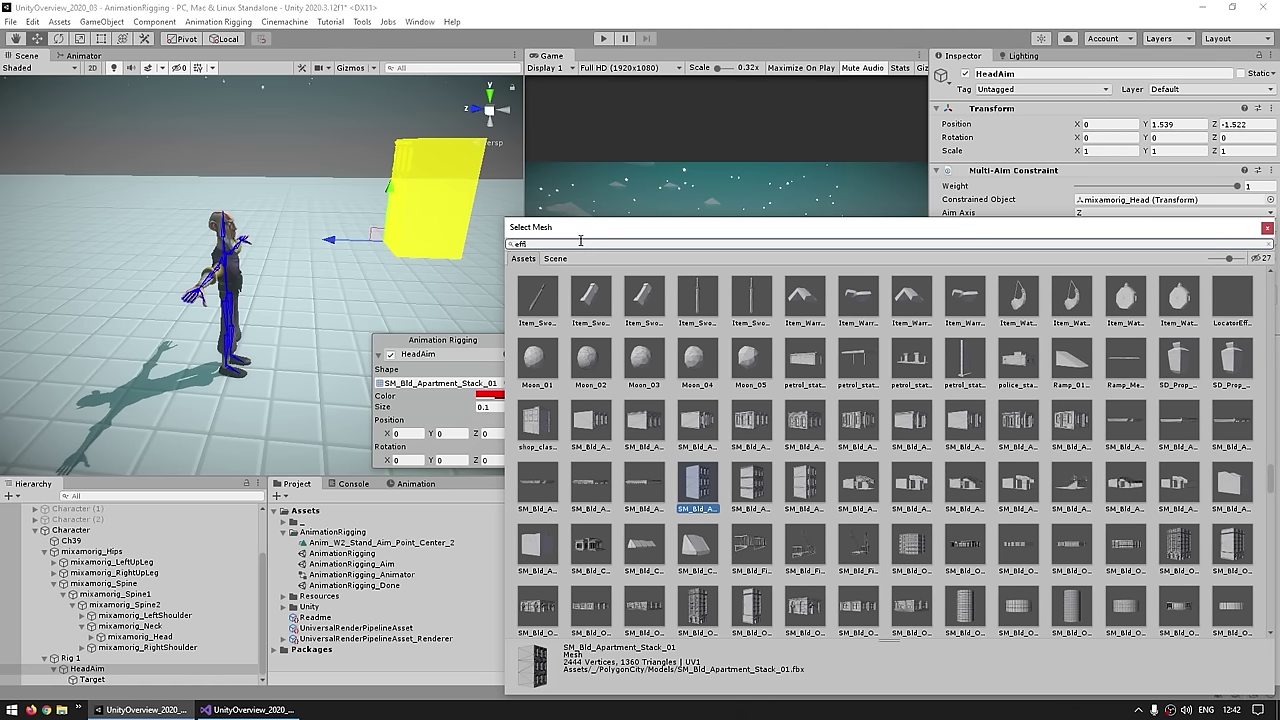
text(effector)
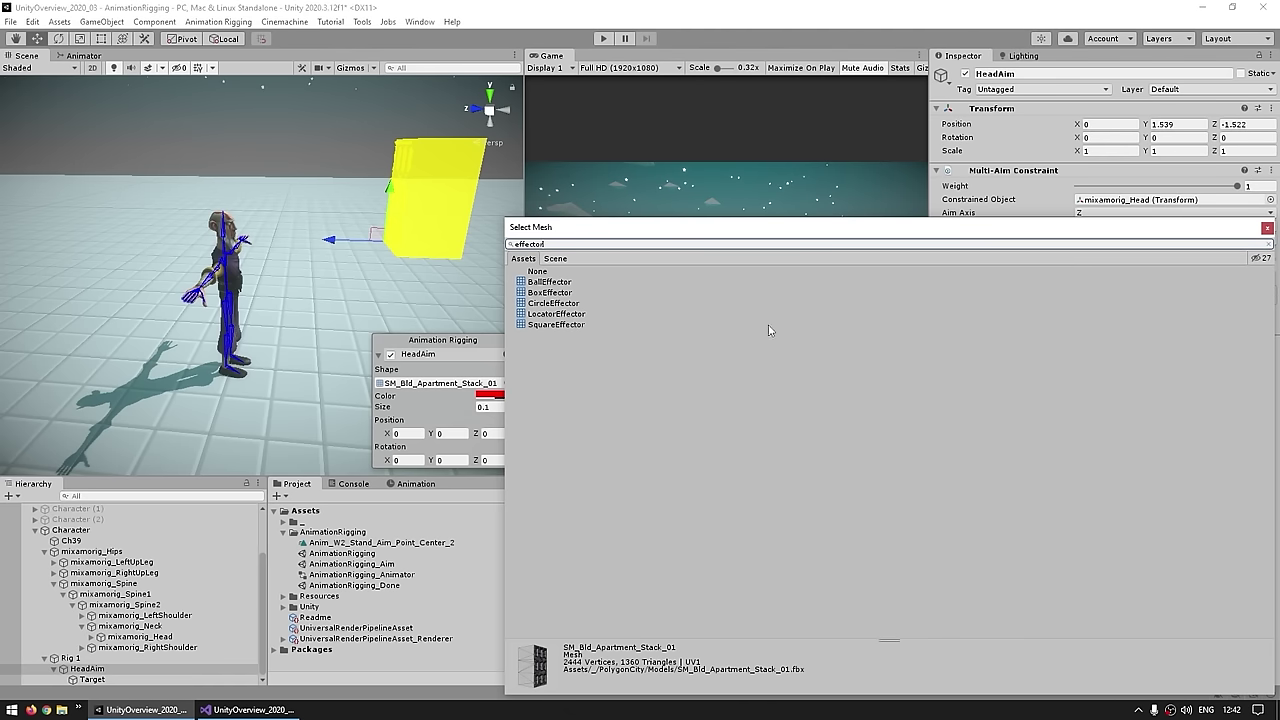
click(1257, 261)
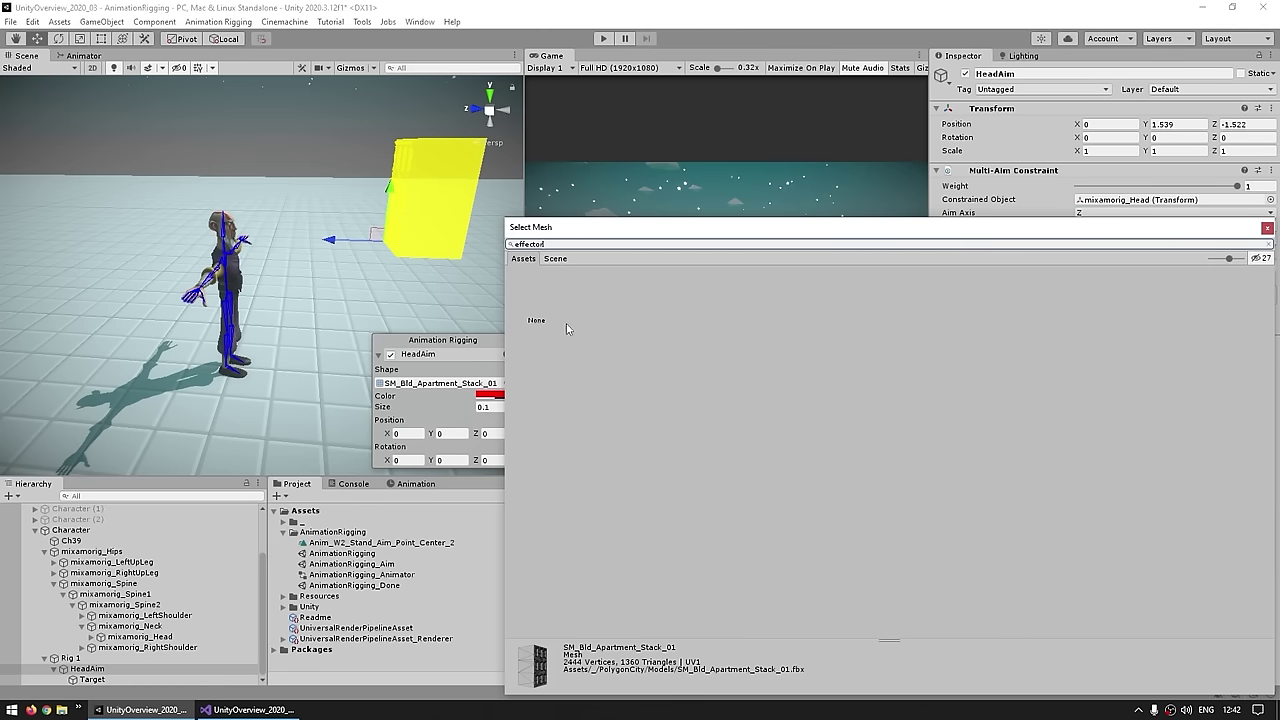
click(1263, 260)
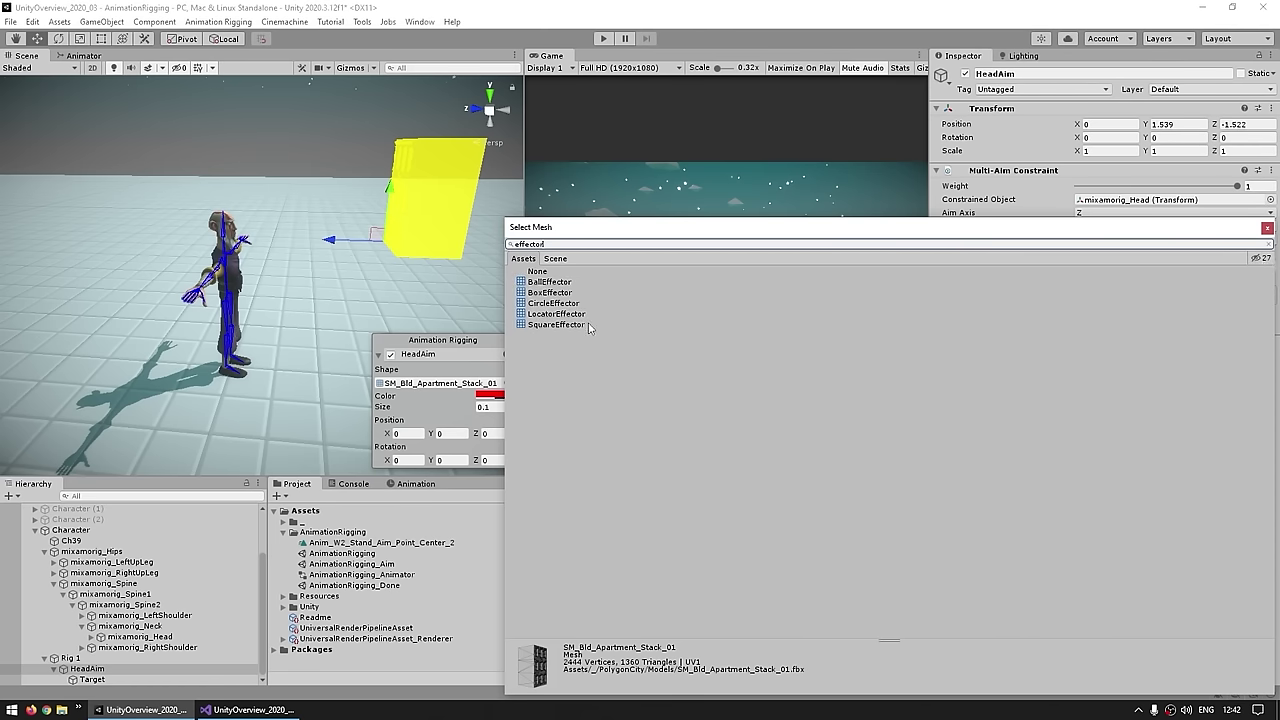
click(549, 292)
click(554, 314)
click(552, 293)
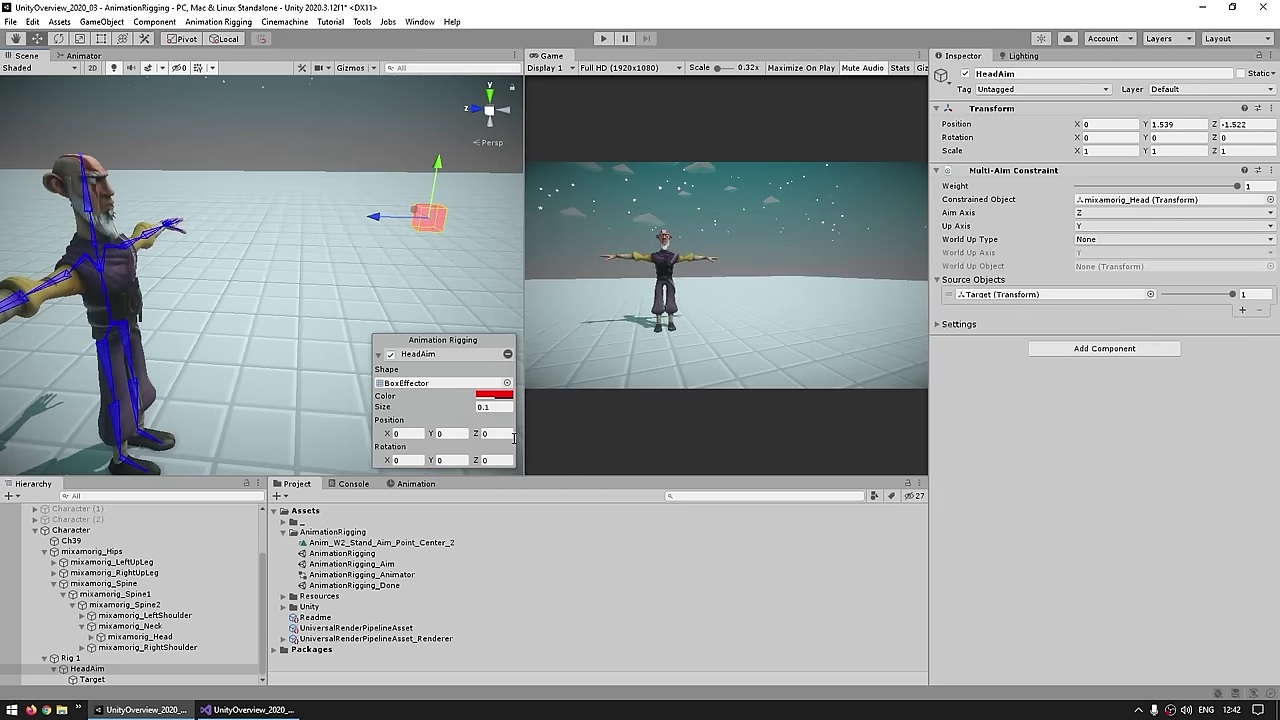
Step: Try the CircleEffector, LocatorEffector and SquareEffector shapes on the HeadAim effector, settling on BallEffector
click(508, 383)
click(552, 303)
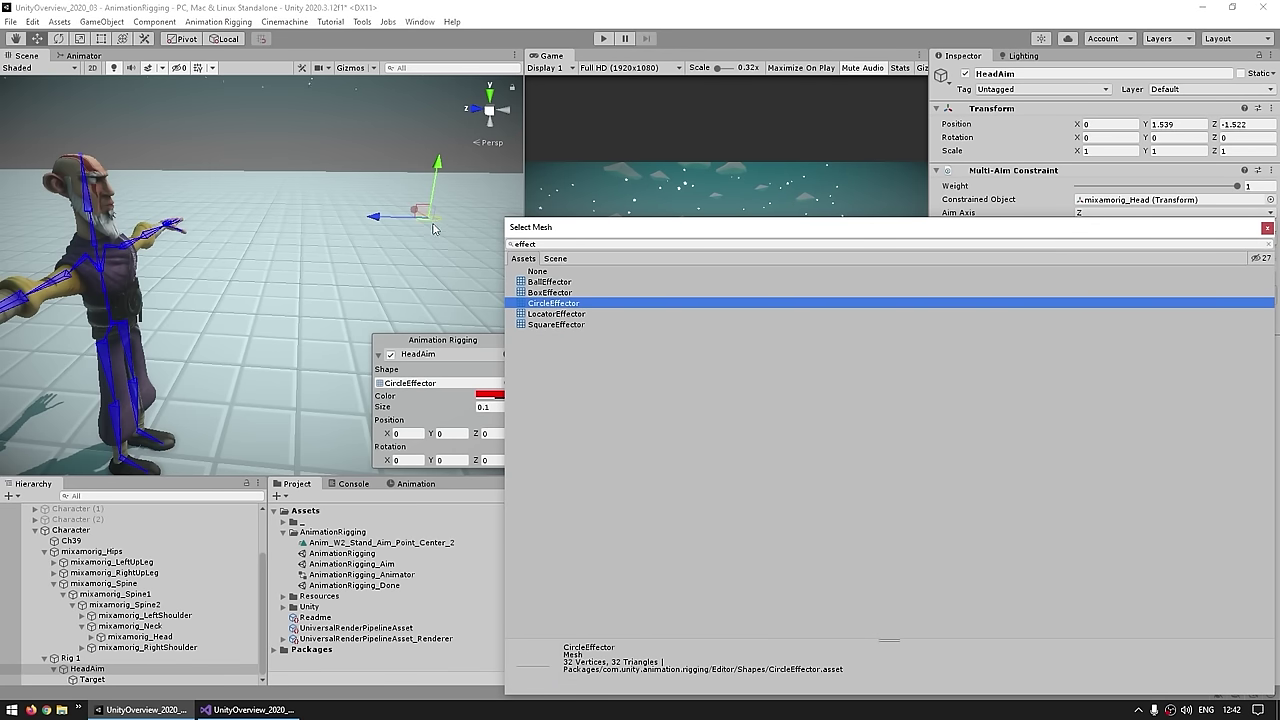
click(553, 314)
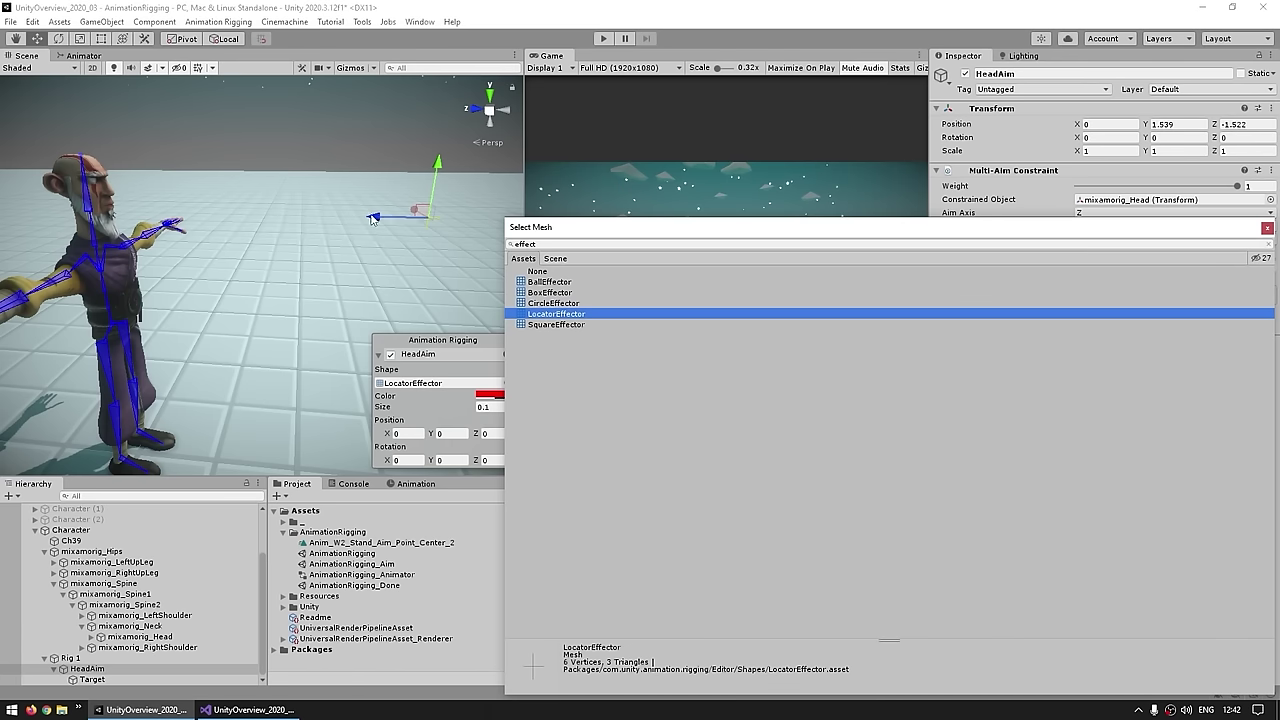
click(557, 326)
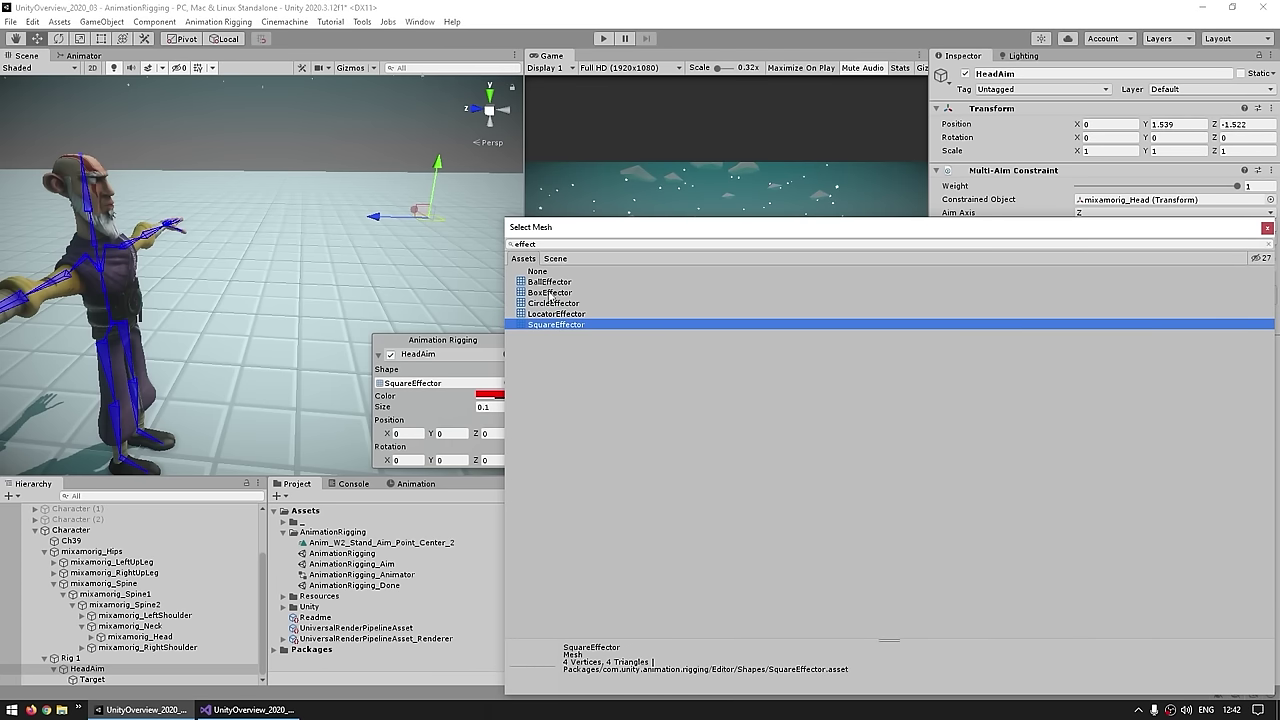
click(549, 283)
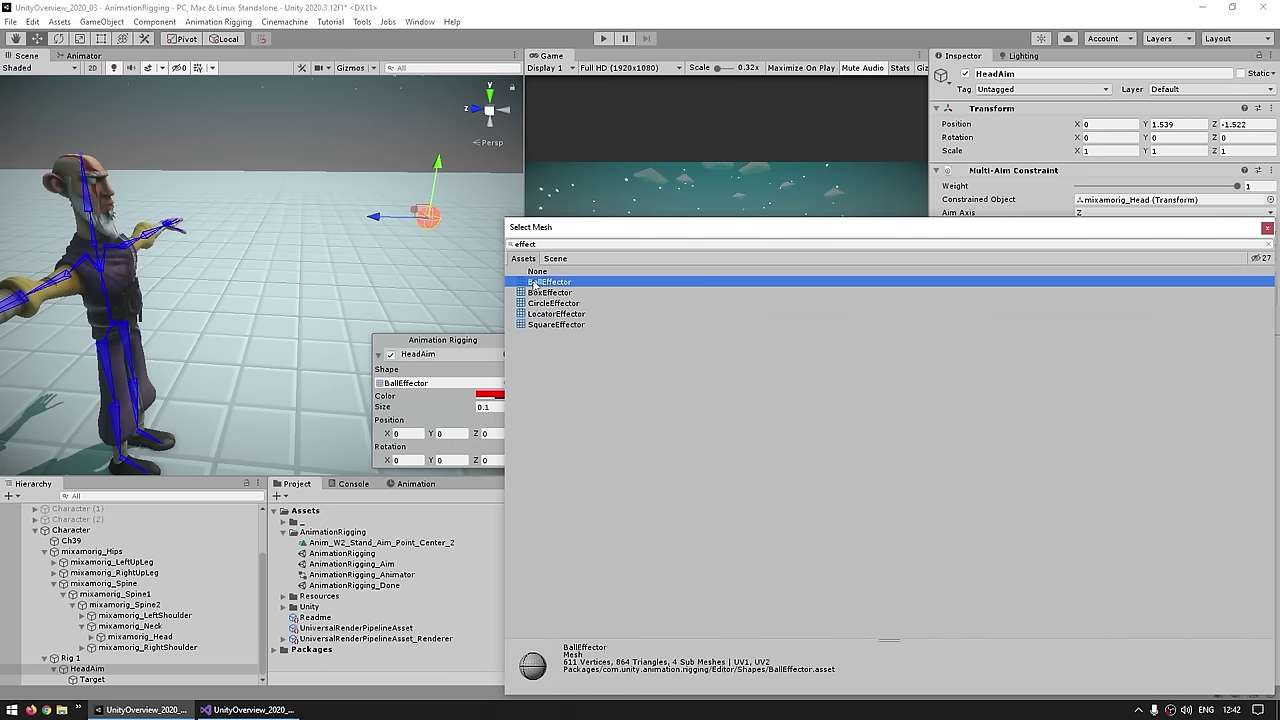
Step: Close the mesh selection, reselect HeadAim by its effector and expand its Multi-Aim Constraint settings
click(1267, 228)
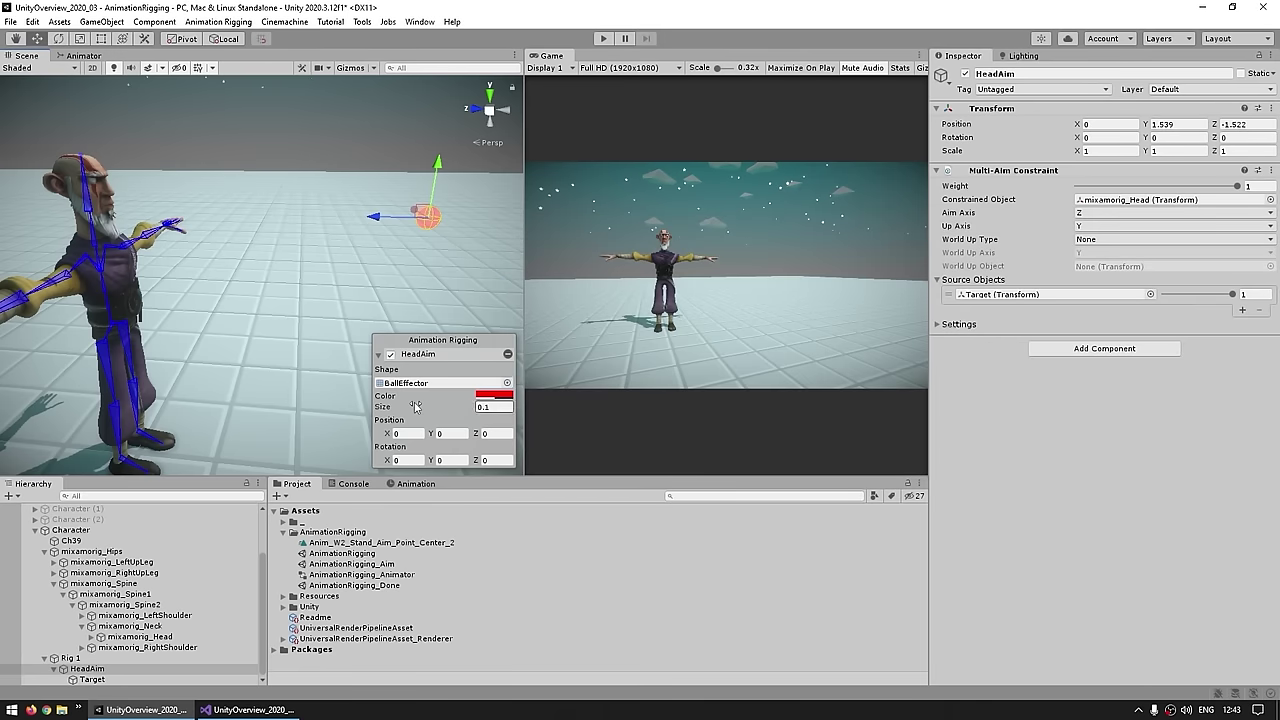
click(358, 202)
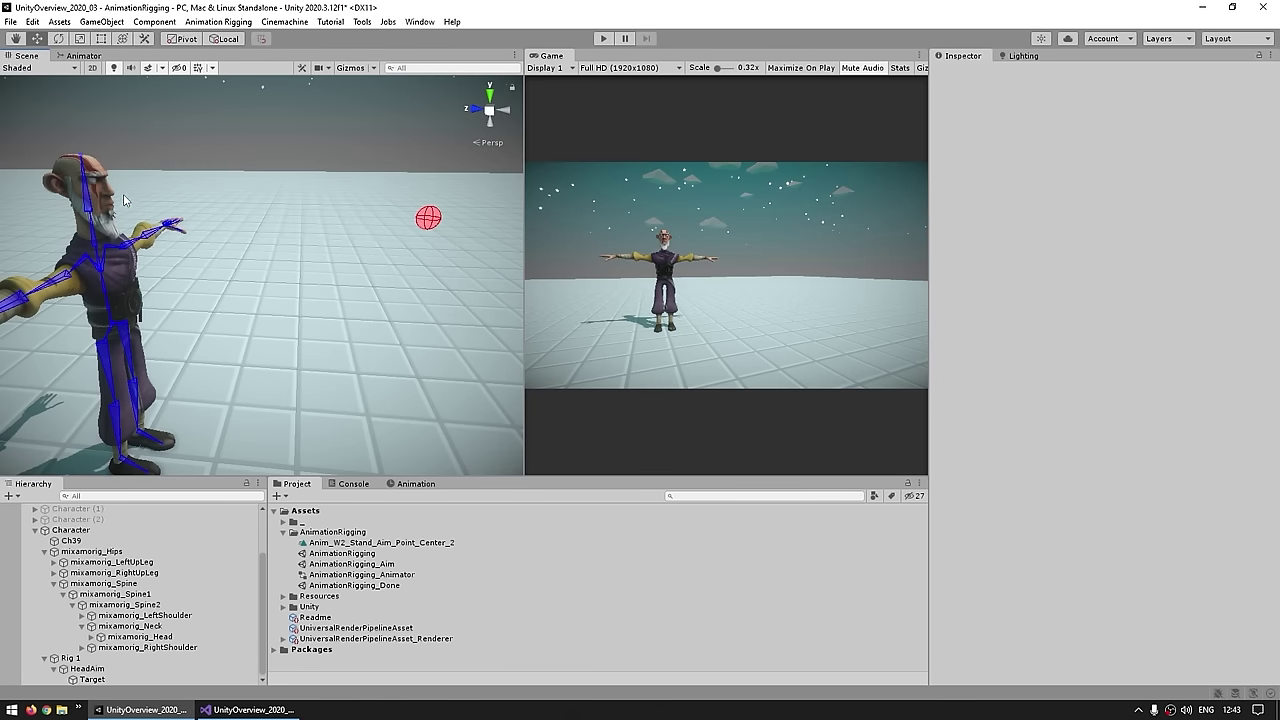
click(427, 224)
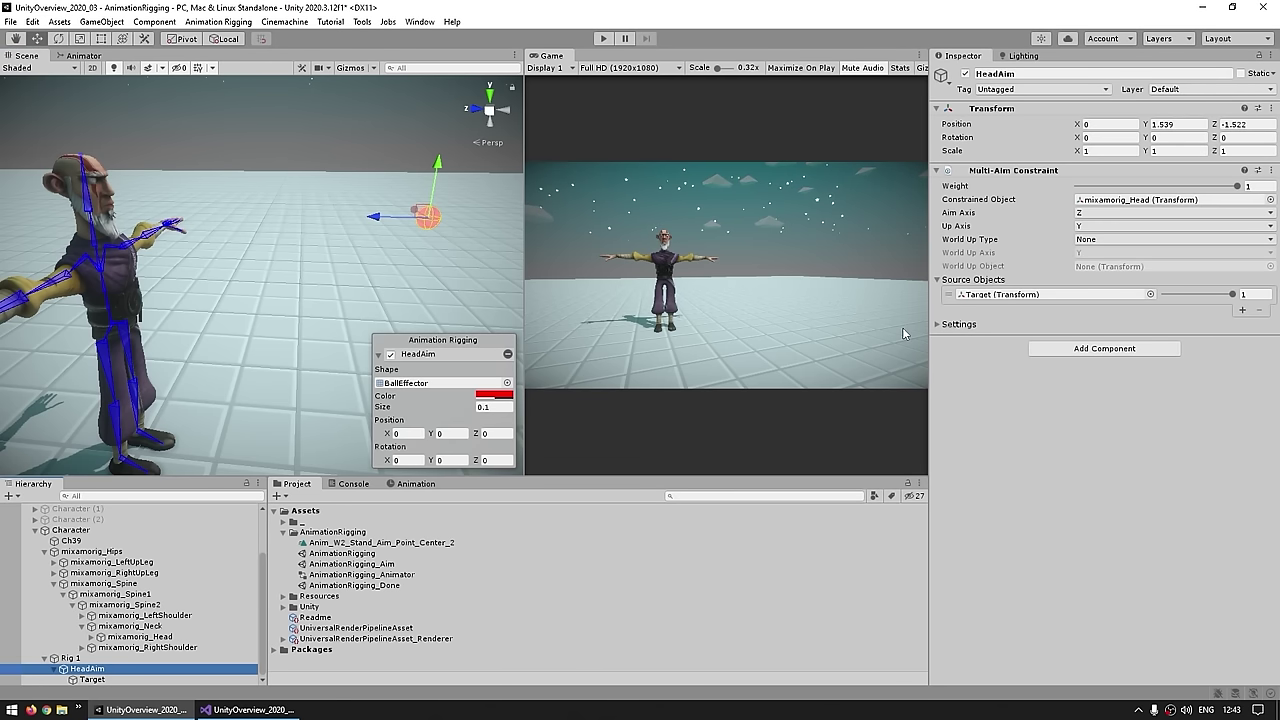
click(937, 326)
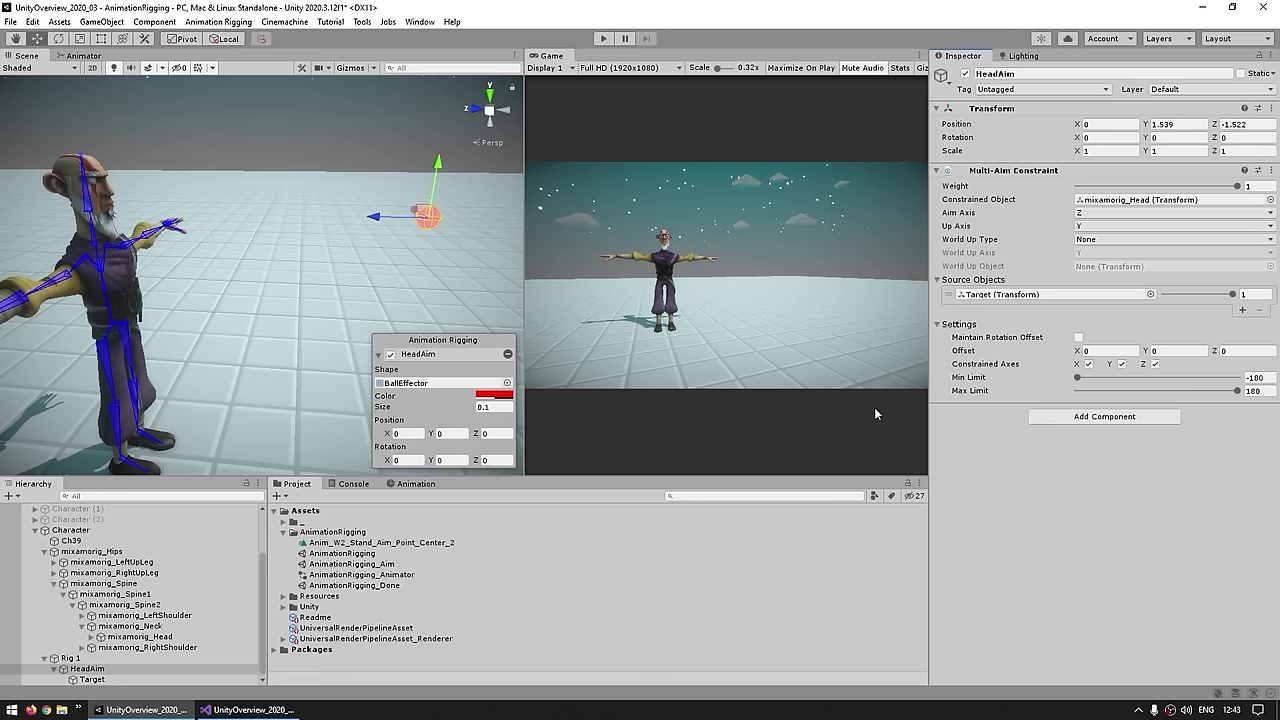
Step: Try to move Target in the scene by grabbing the ball effector that belongs to HeadAim
middle_drag(394, 235, 352, 262)
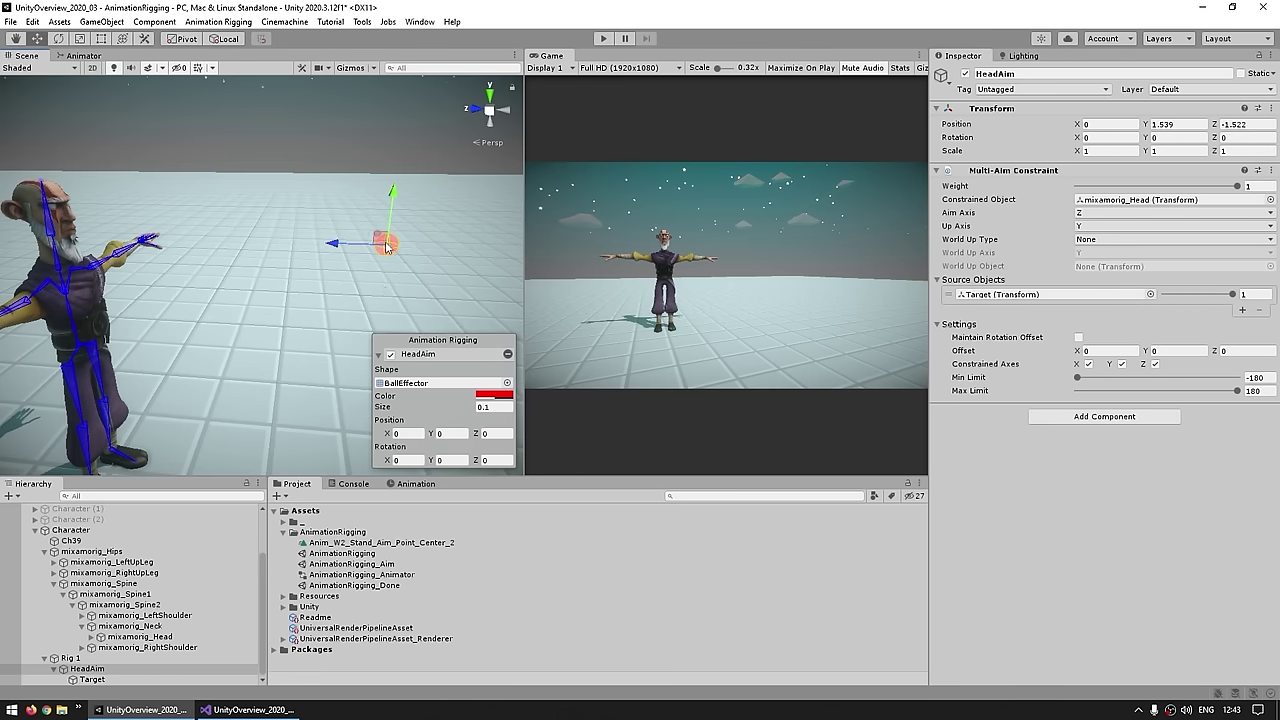
click(92, 679)
alt+drag(200, 170, 414, 300)
scroll(414, 300, down, 3)
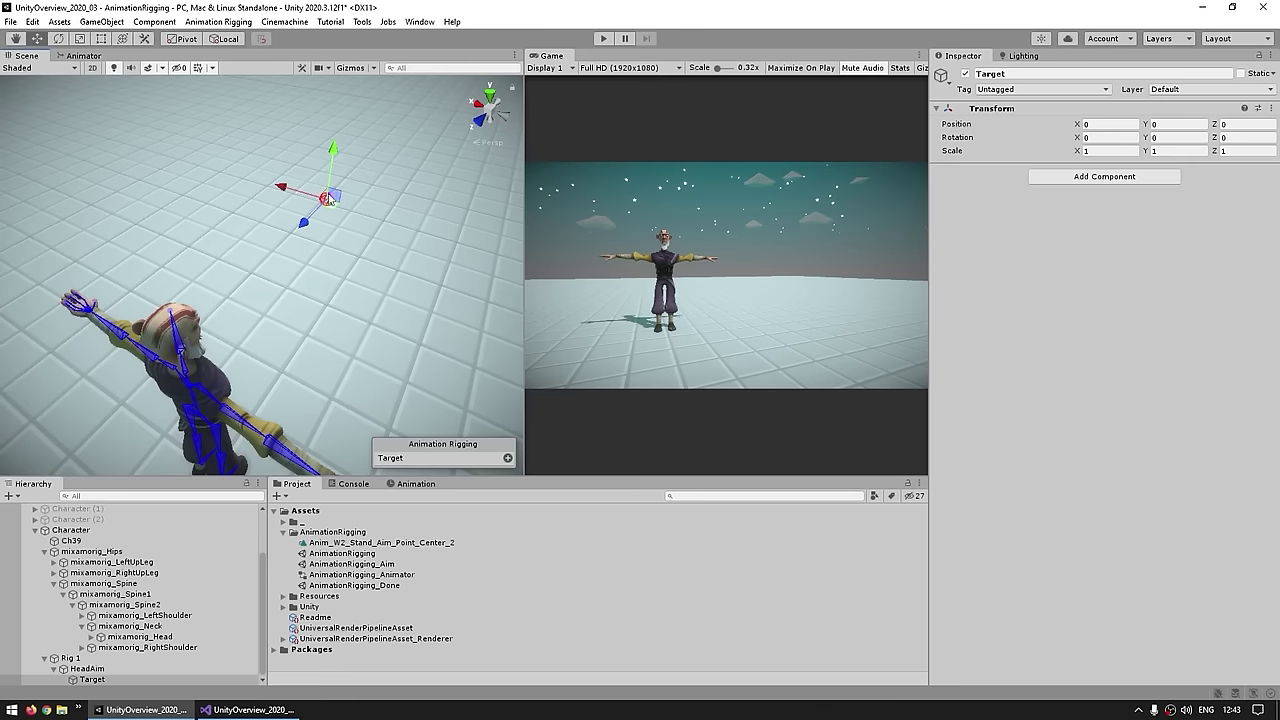
drag(316, 205, 179, 232)
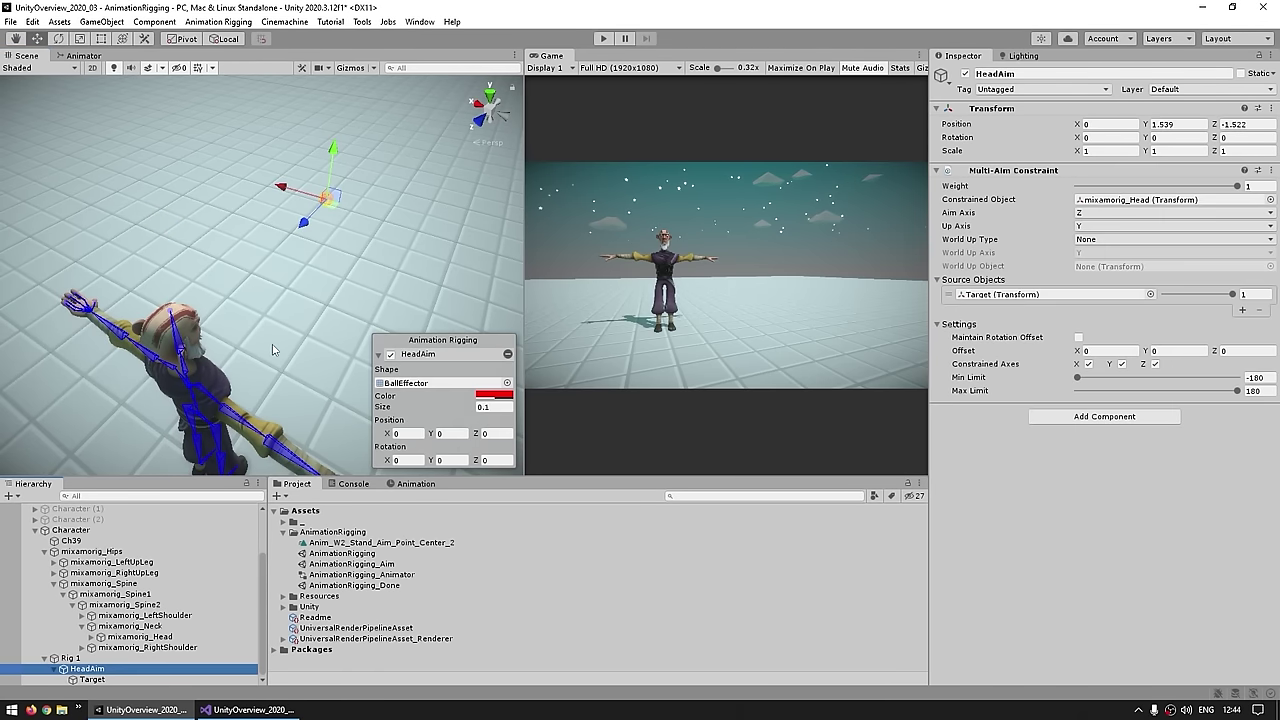
alt+drag(331, 293, 322, 303)
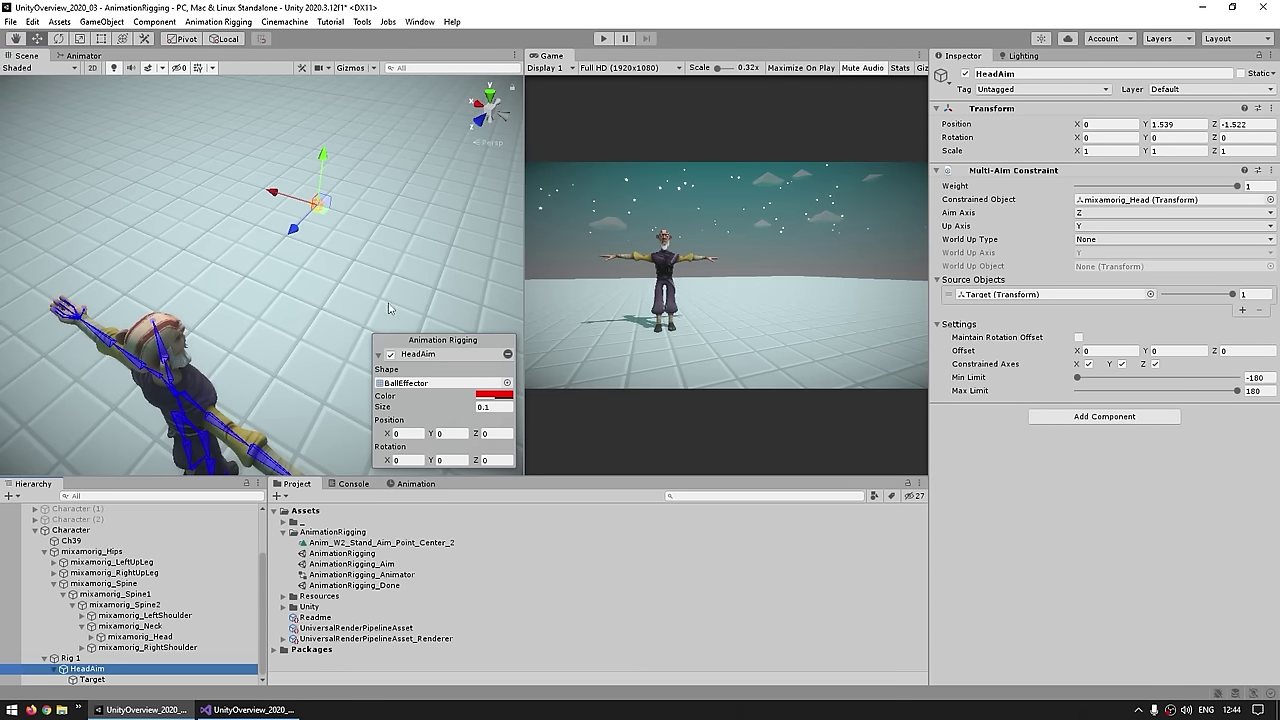
click(94, 680)
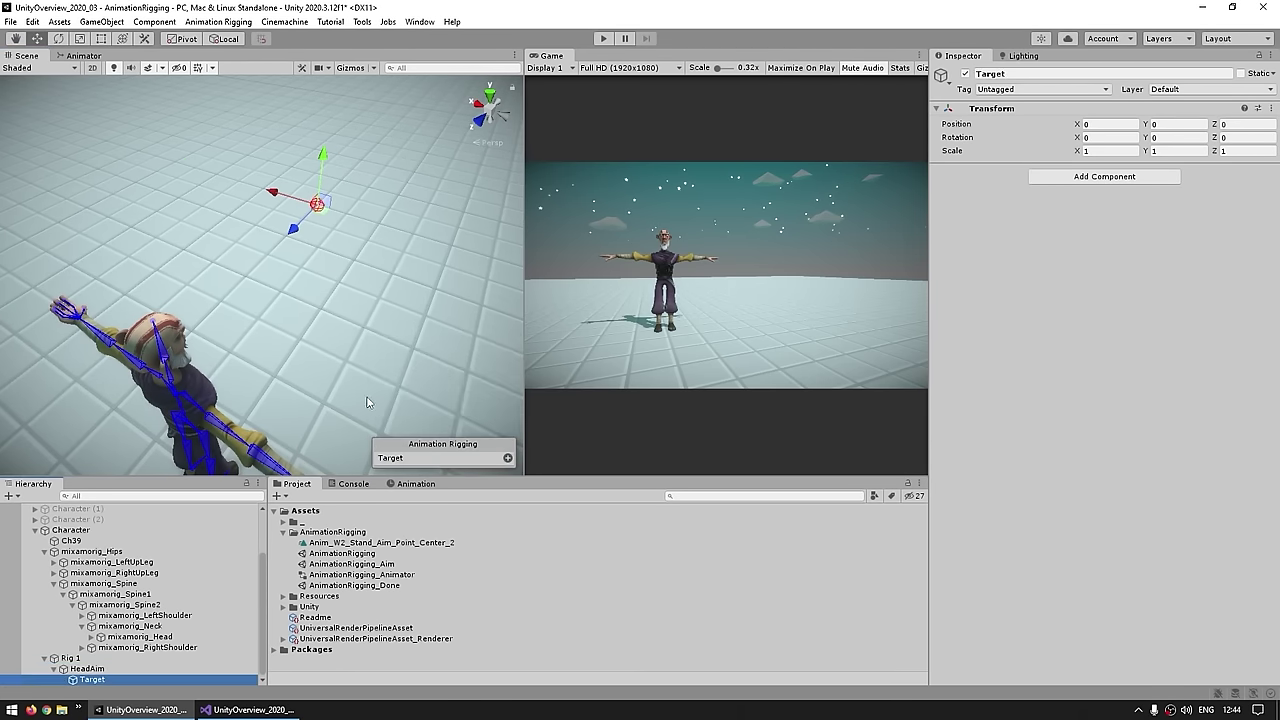
click(113, 670)
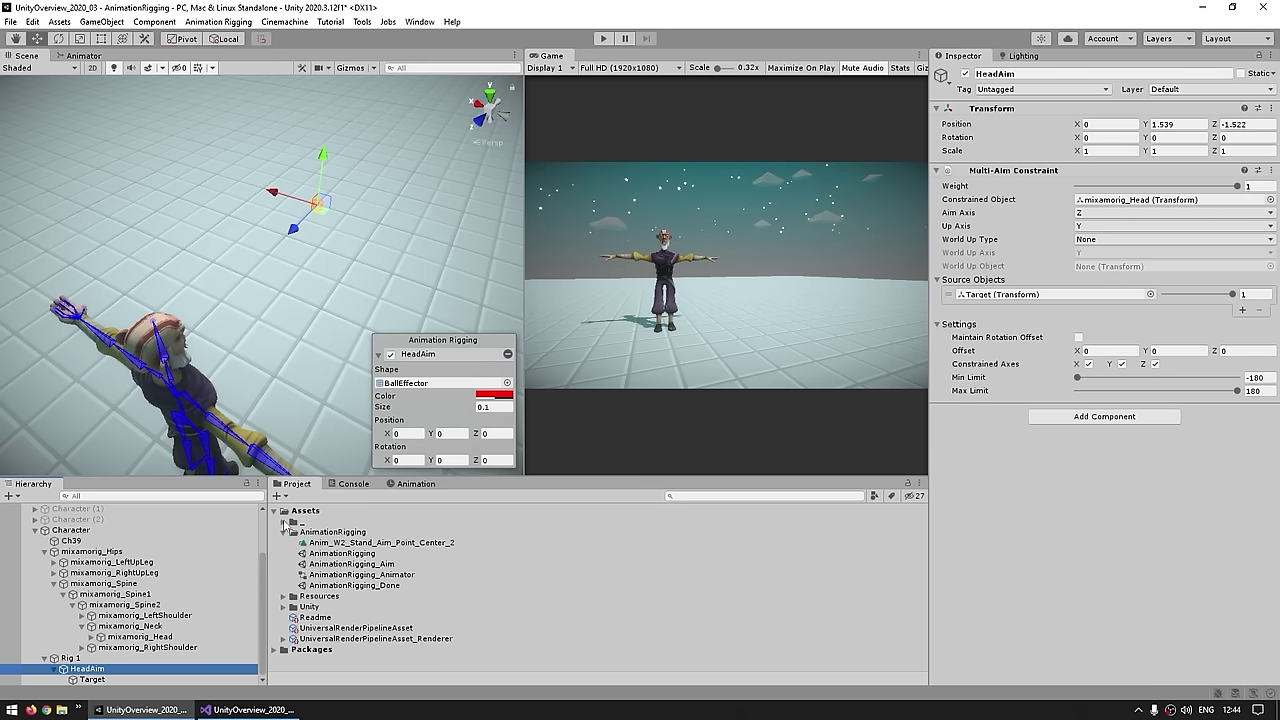
Step: Remove the effector from HeadAim and give Target its own effector with the BallEffector shape
click(507, 354)
click(96, 680)
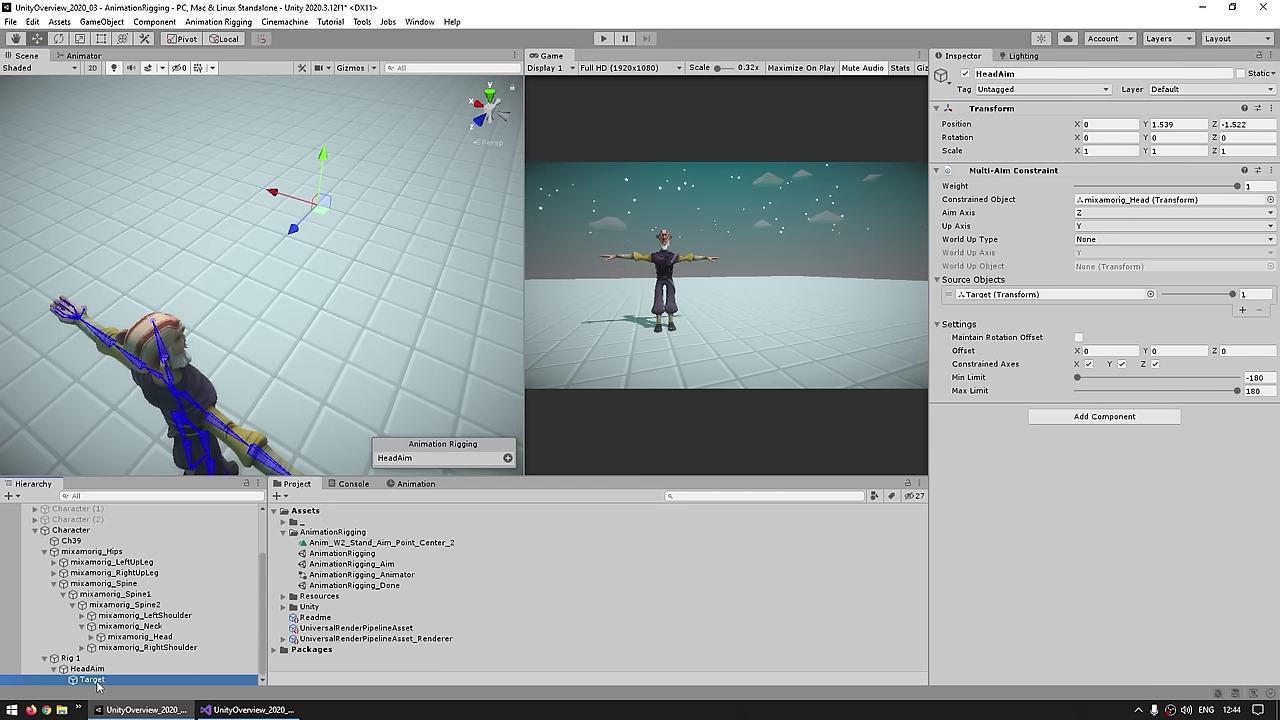
click(506, 459)
click(507, 383)
text(effect)
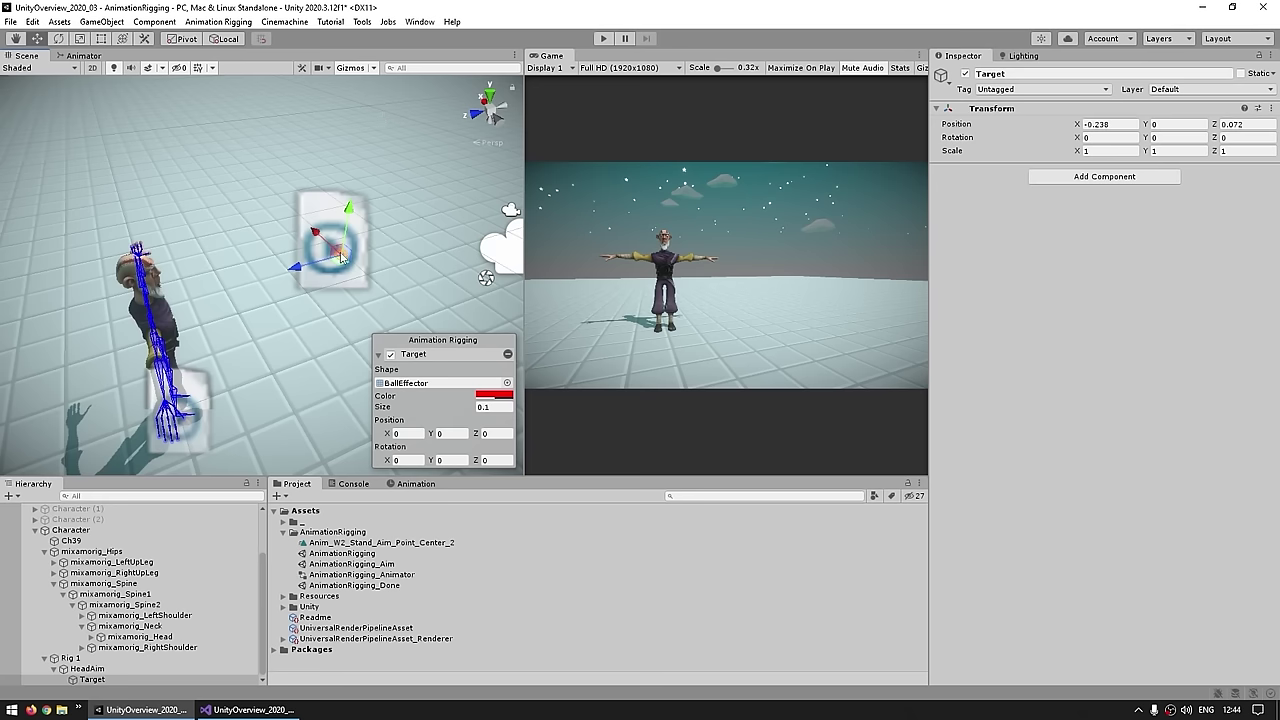
click(87, 668)
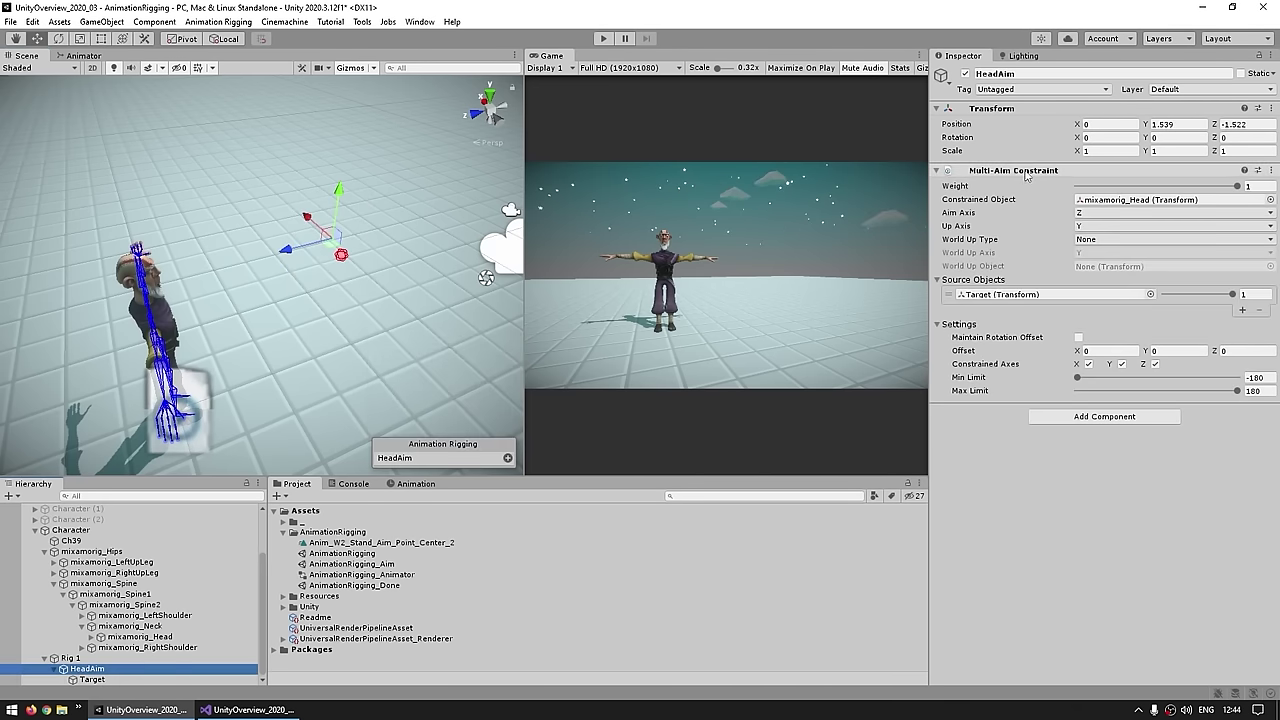
click(92, 679)
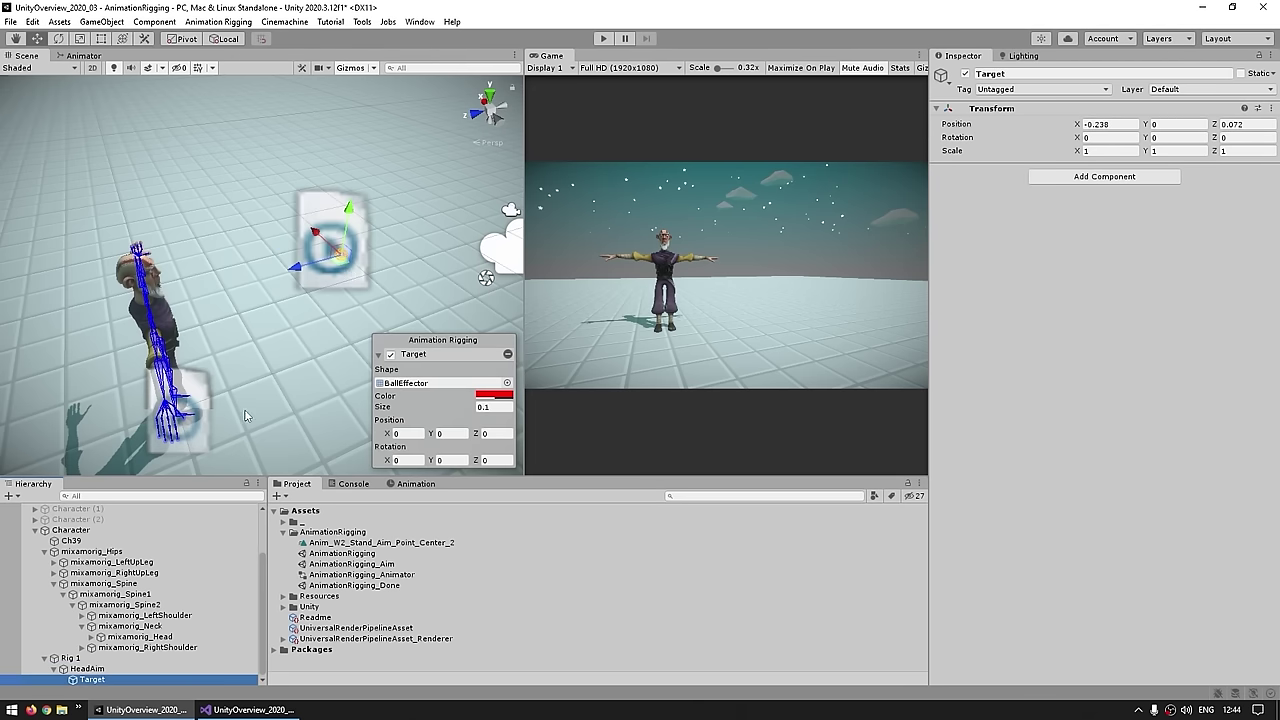
Step: Hide the MultiAimConstraint icon and the rig icon at the character's feet in the Scene view gizmos
click(375, 68)
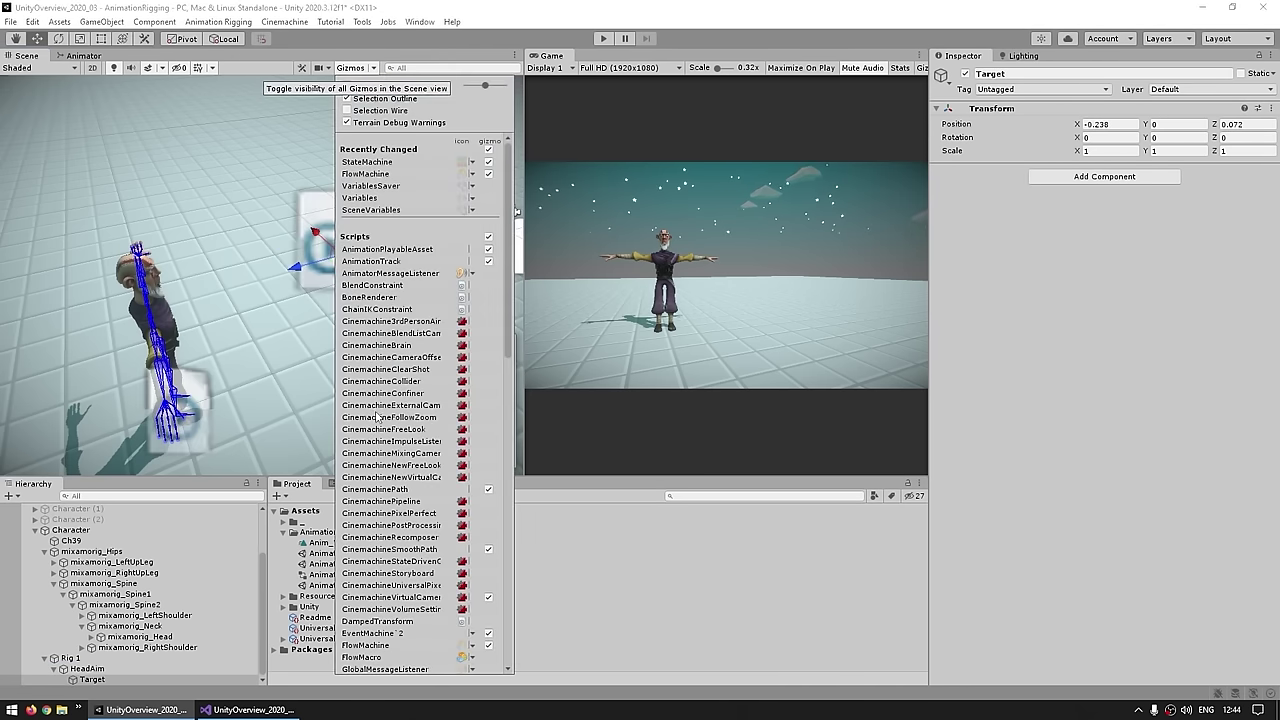
scroll(391, 428, down, 4)
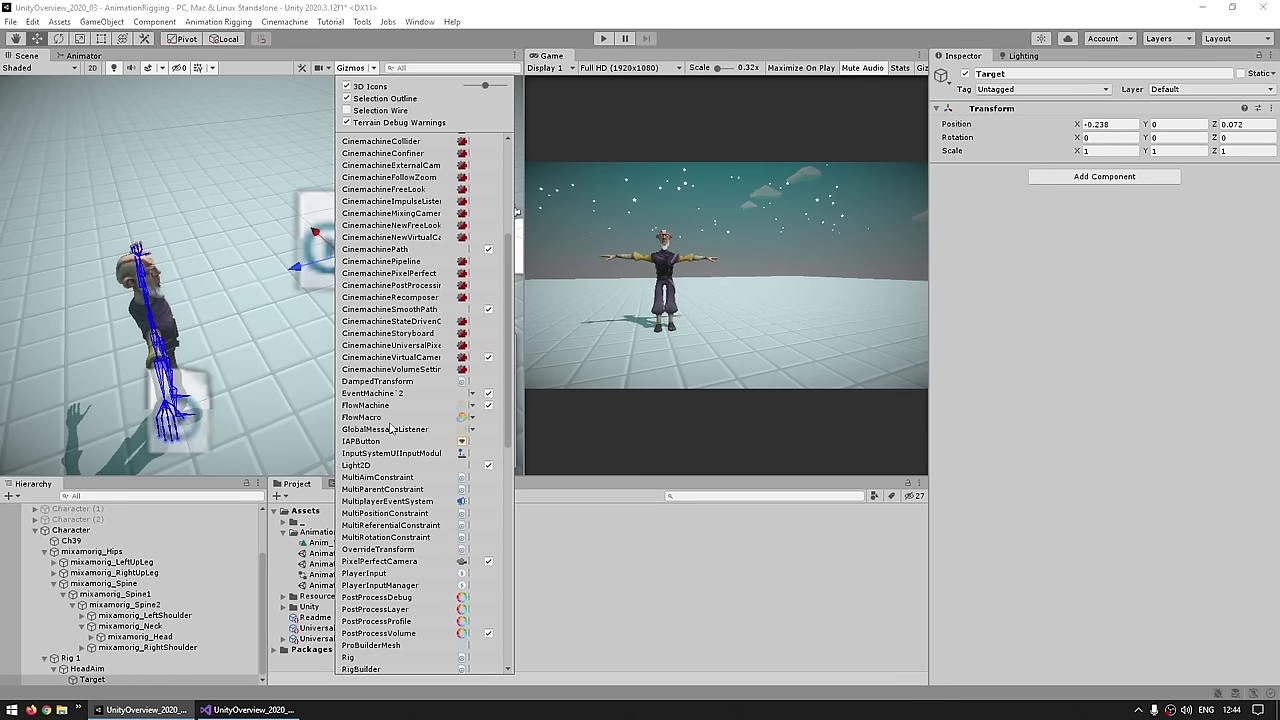
scroll(391, 418, down, 3)
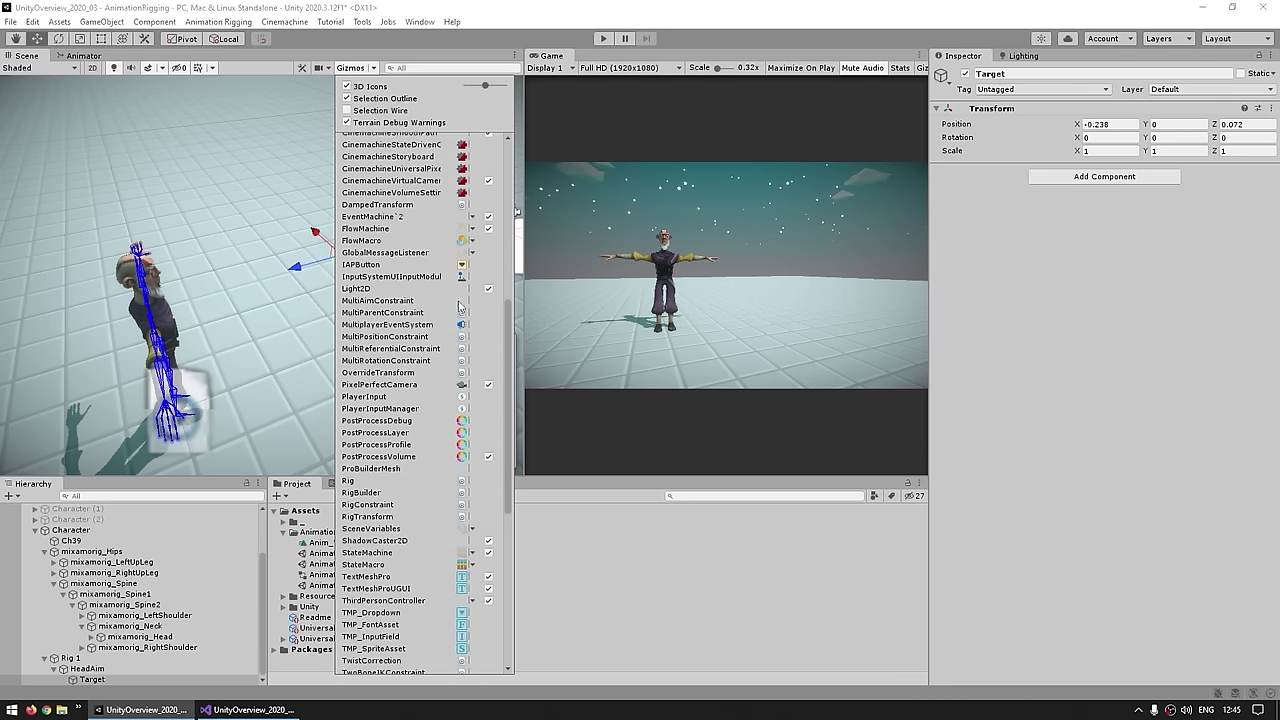
click(250, 79)
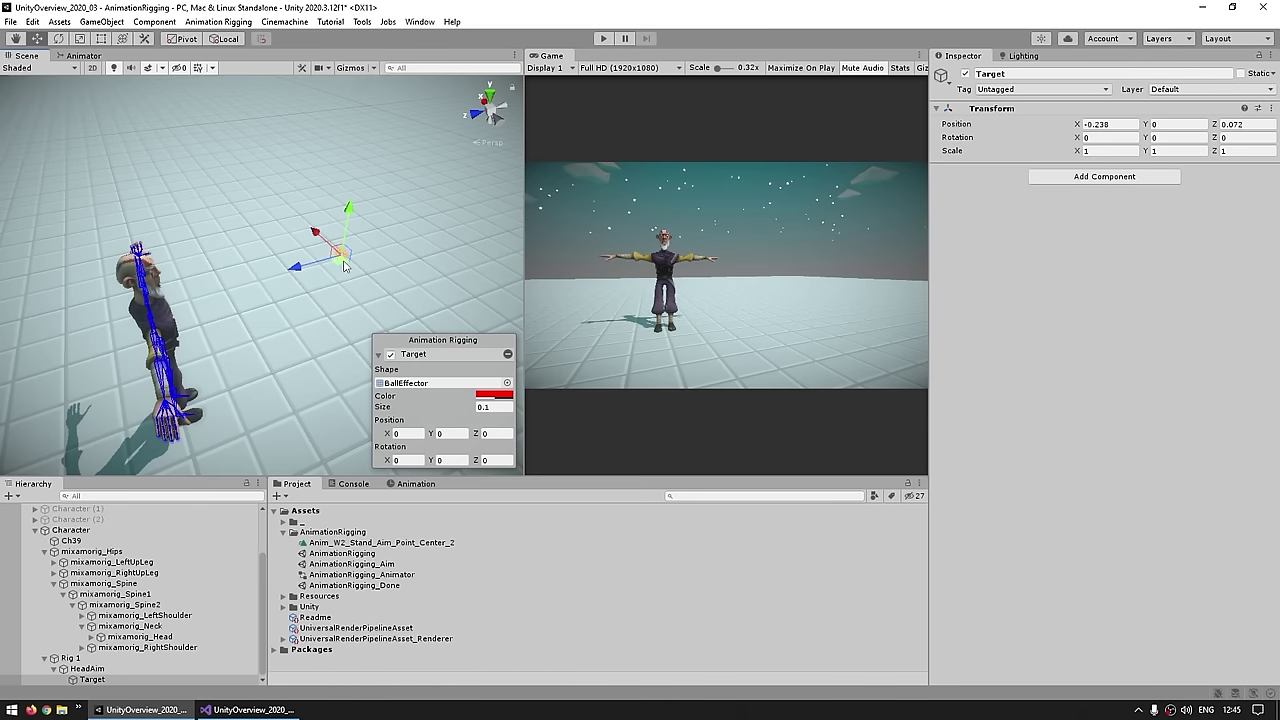
Step: Move Target to about X 0.642 and Z 0.742, and preview the character's Idle animation
alt+drag(280, 250, 298, 343)
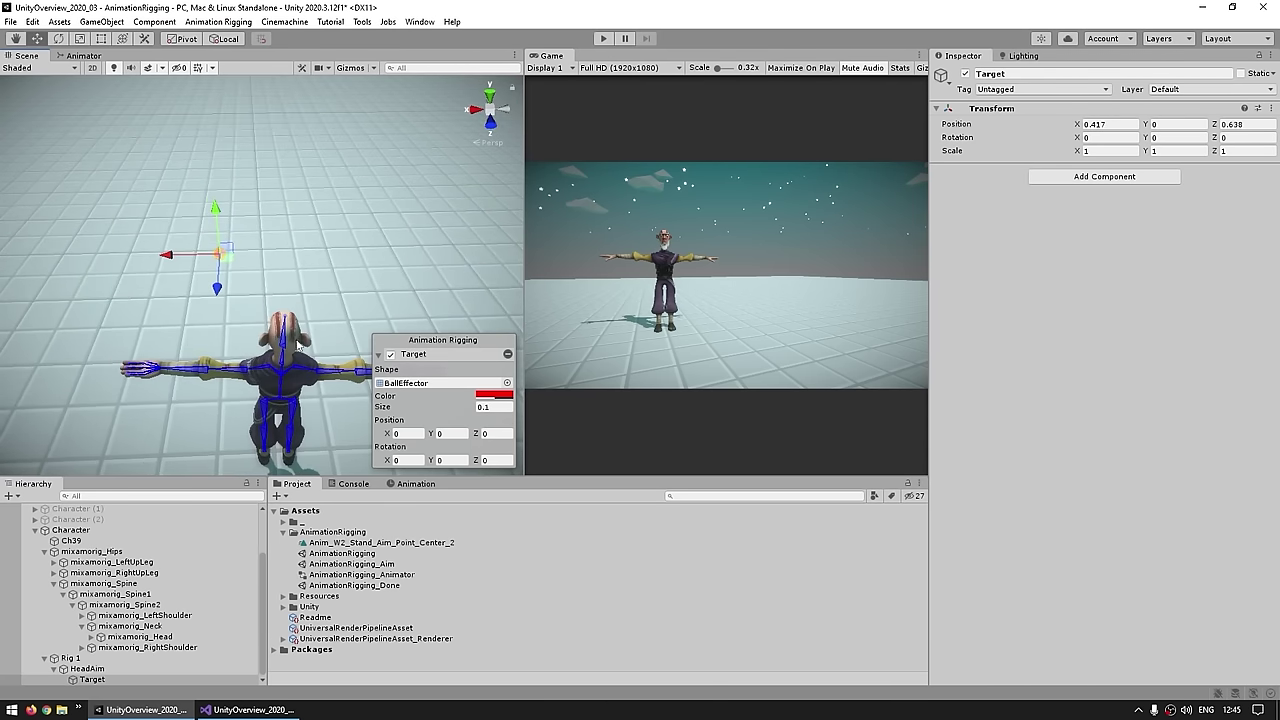
drag(212, 248, 216, 266)
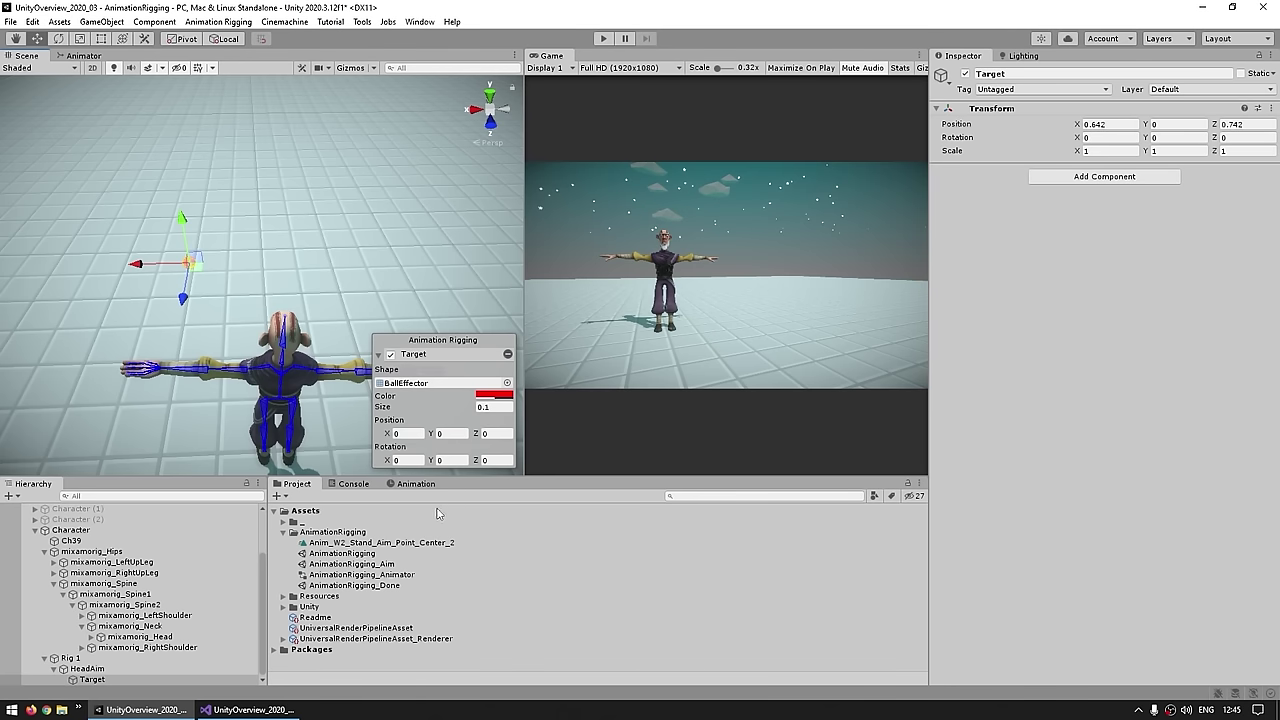
click(404, 486)
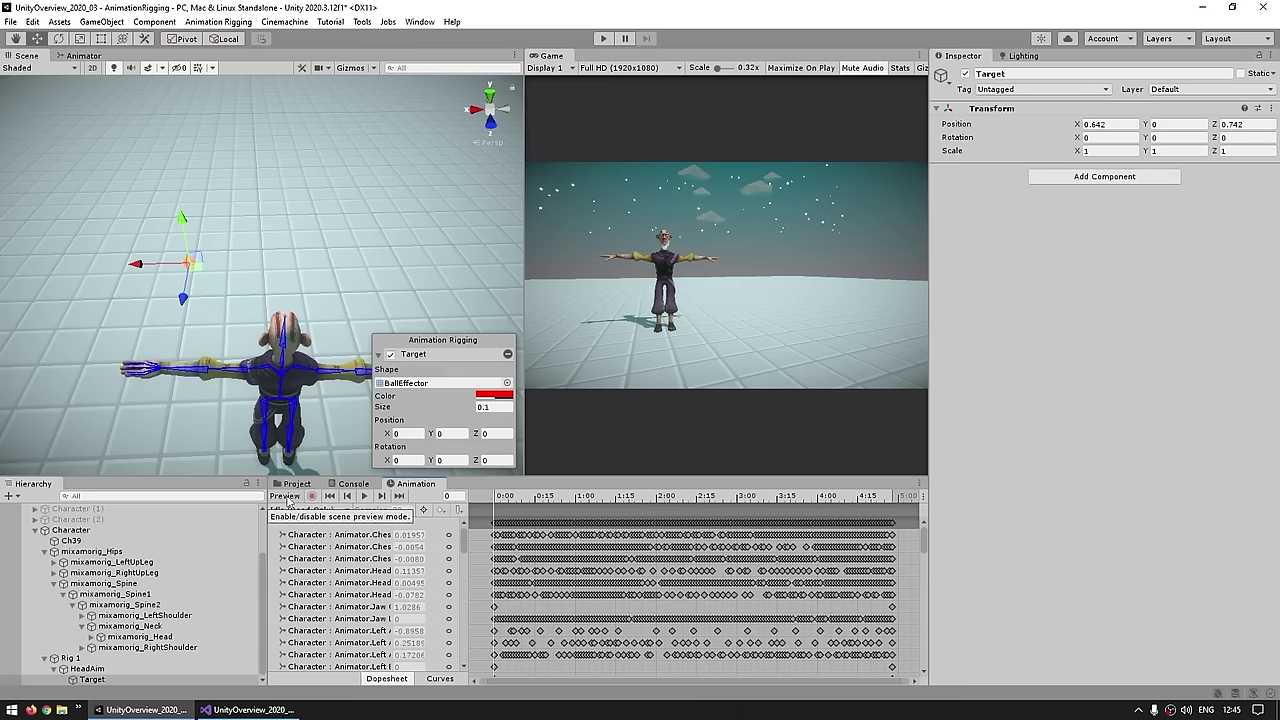
scroll(272, 378, down, 3)
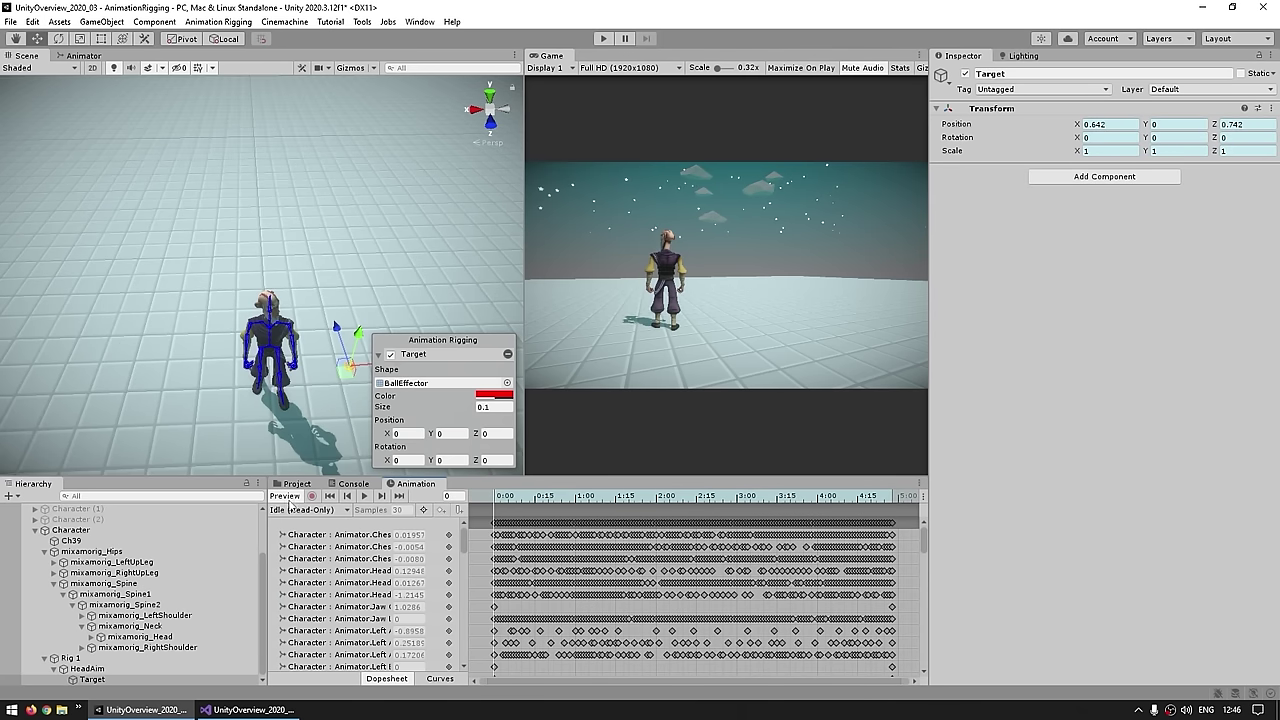
Step: Test the head aim in the animation preview by moving Target to about X 0.552 and Z 0.401
middle_drag(322, 374, 296, 366)
mouse_move(314, 365)
mouse_down()
mouse_move(202, 374)
mouse_move(320, 385)
mouse_up()
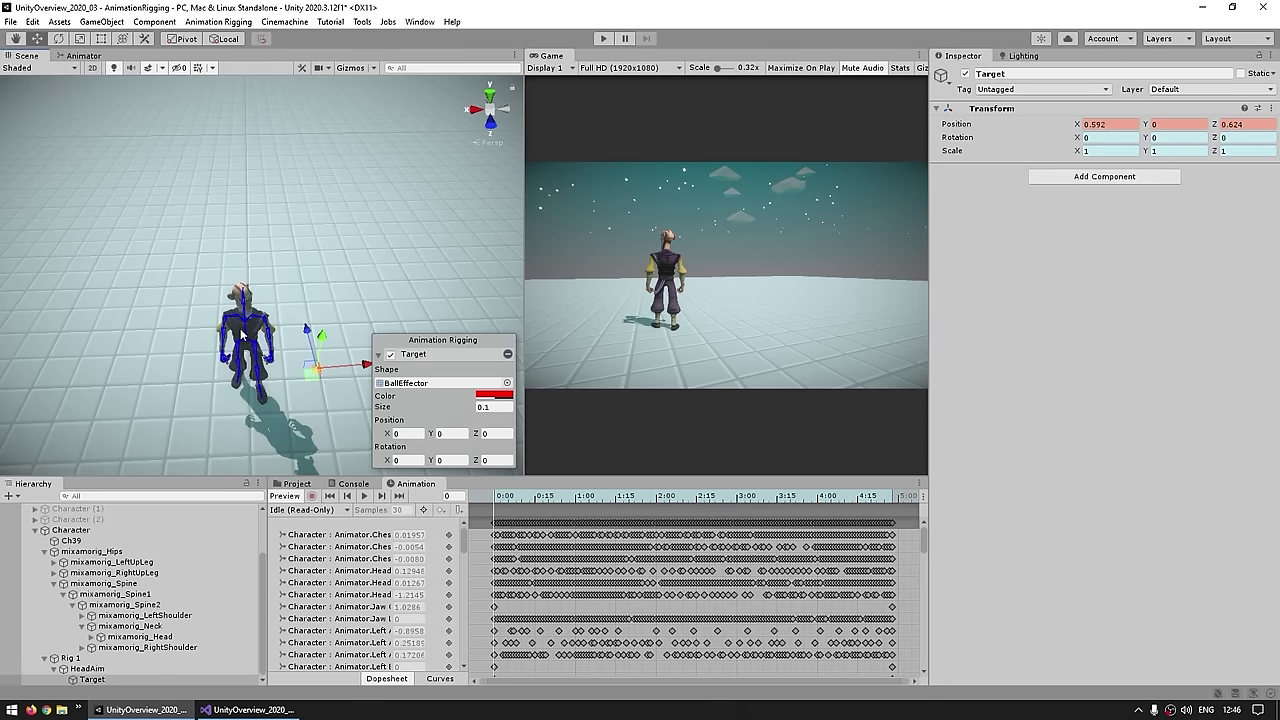
drag(330, 376, 306, 411)
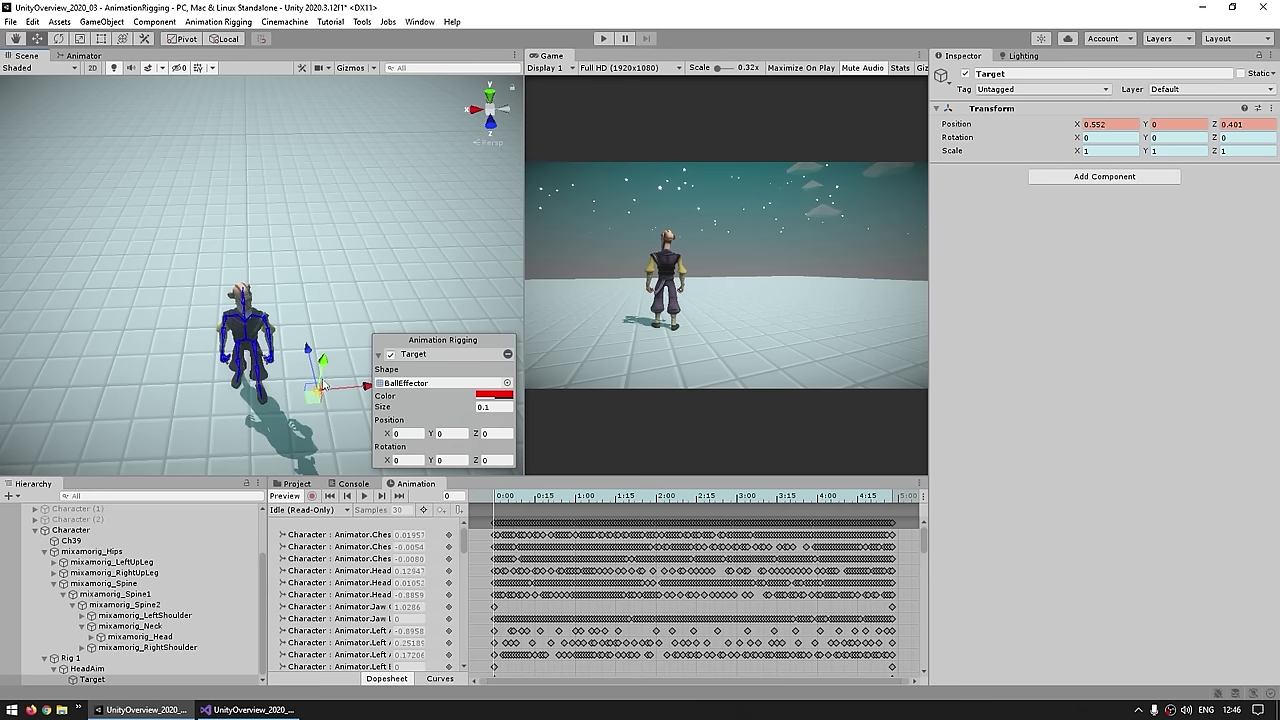
Step: Set the Aim Axis of HeadAim's Multi-Aim Constraint to Y
click(87, 668)
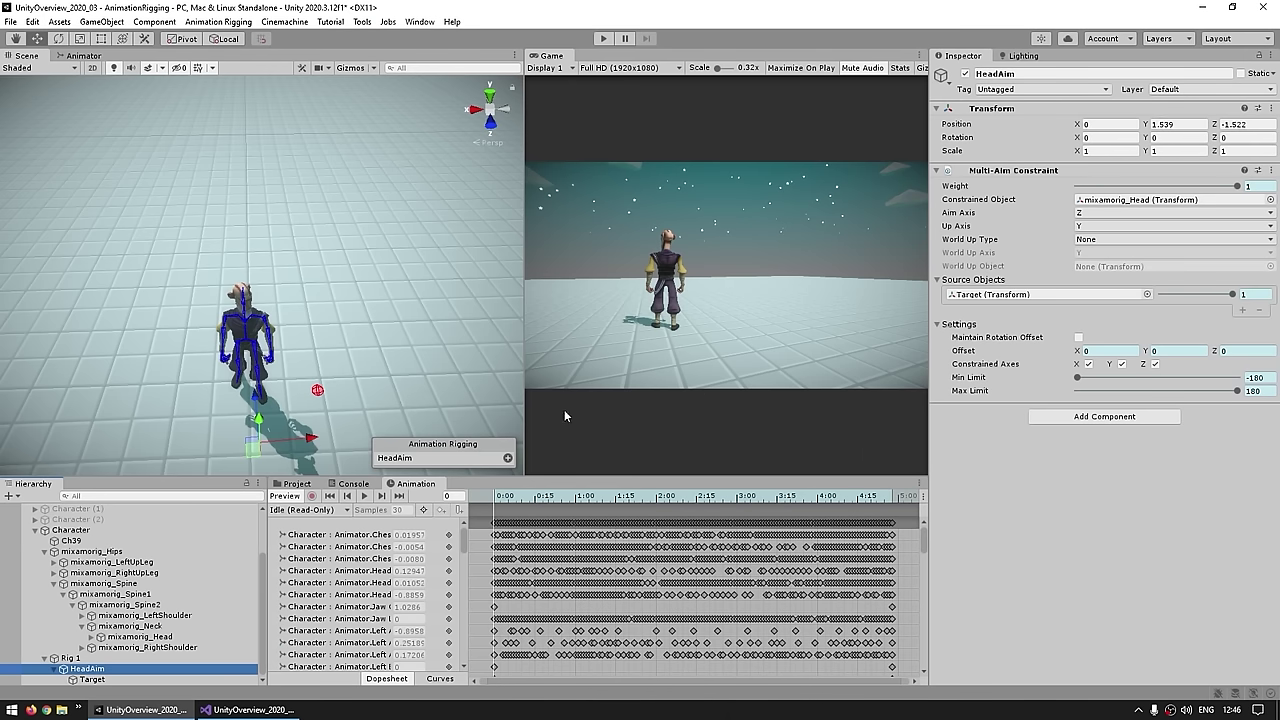
click(970, 214)
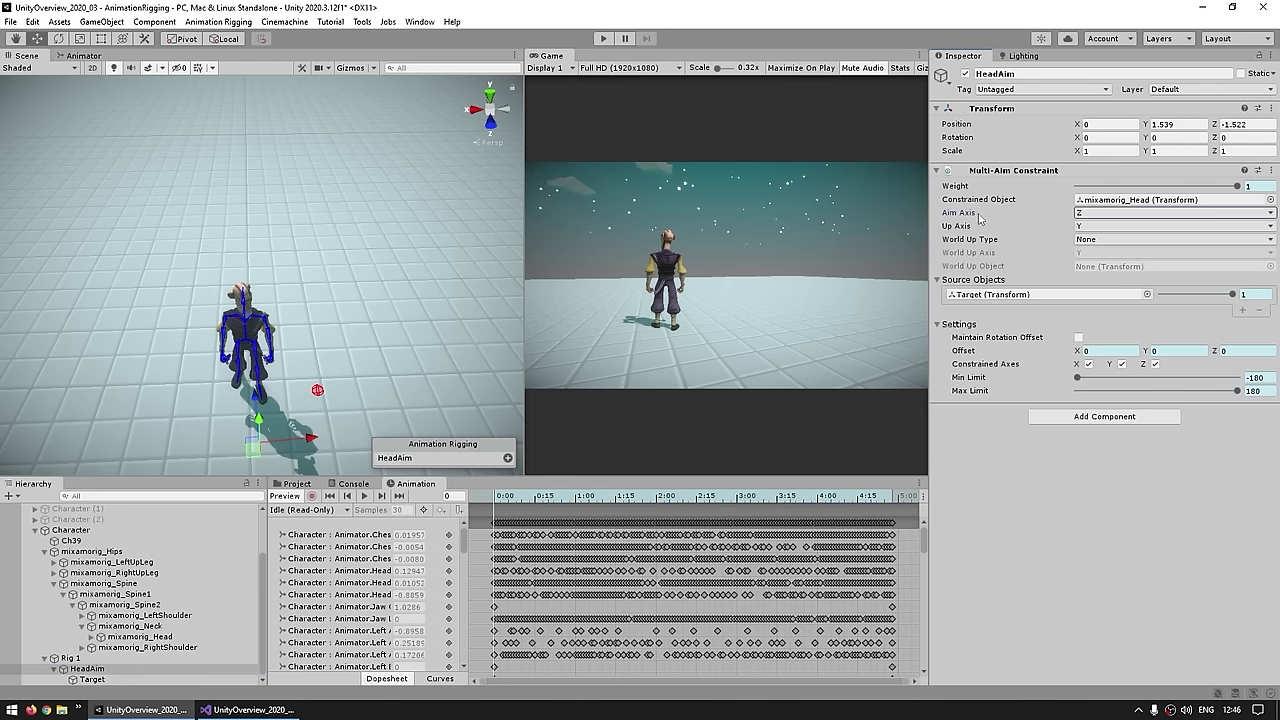
click(1097, 216)
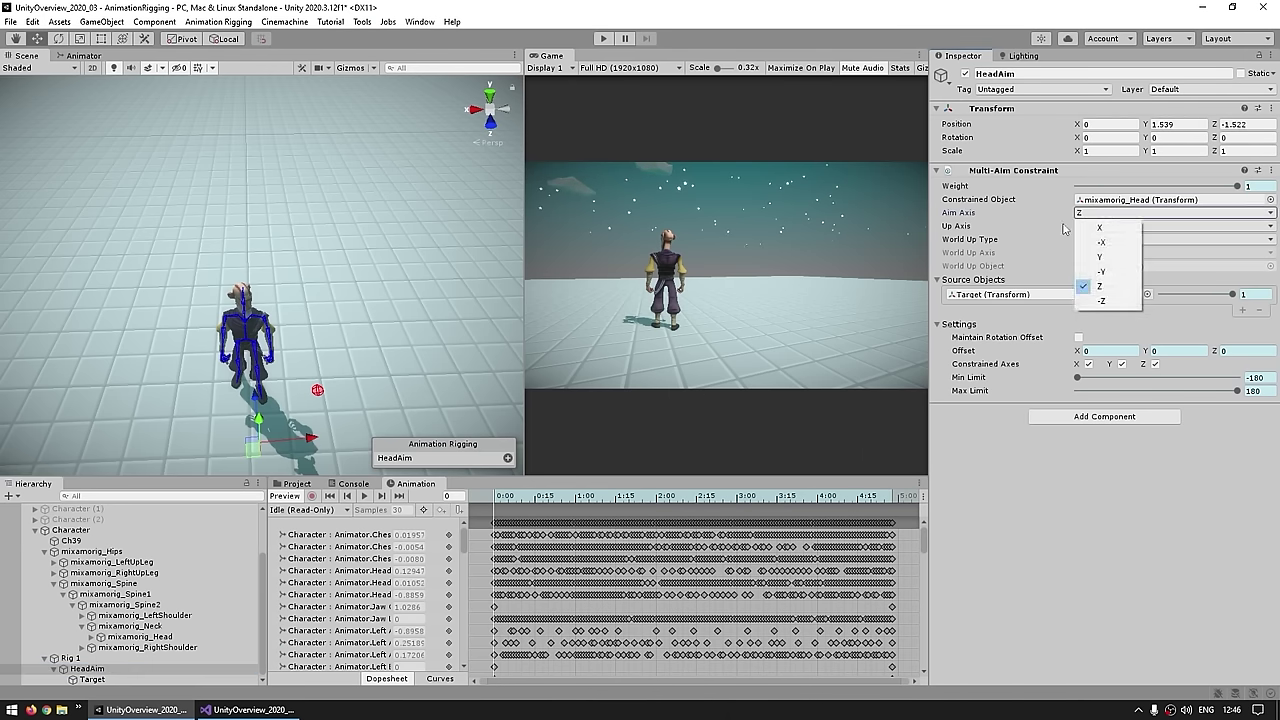
click(1115, 262)
Step: Test the new aim axis in the preview by moving Target to about X 0.333 and Z 0.644
click(316, 390)
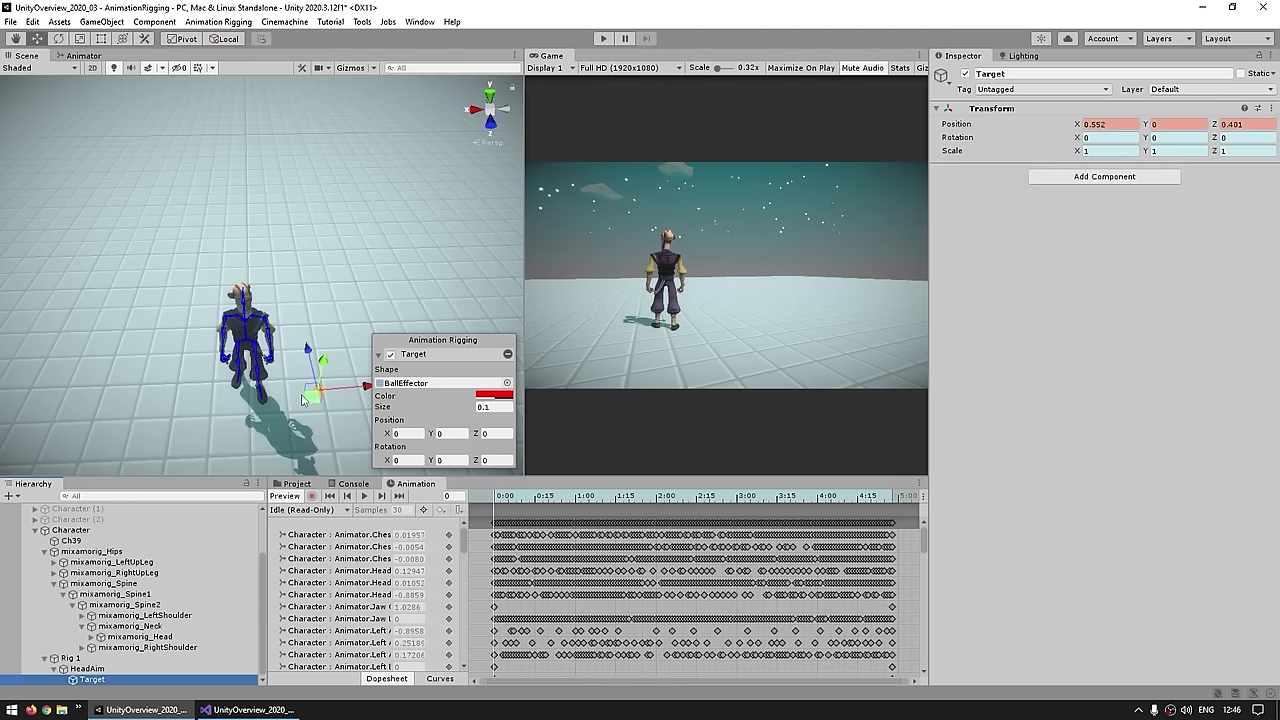
drag(284, 404, 282, 372)
scroll(234, 352, up, 3)
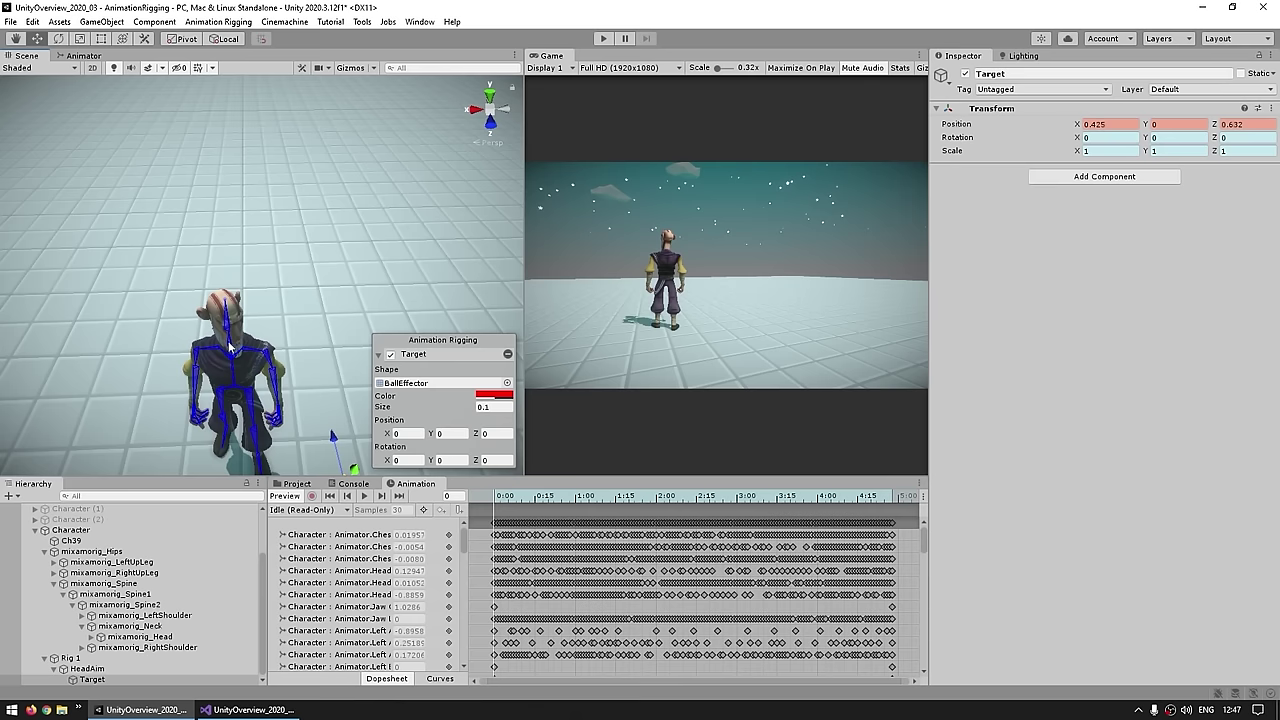
middle_drag(226, 394, 238, 270)
drag(357, 335, 336, 334)
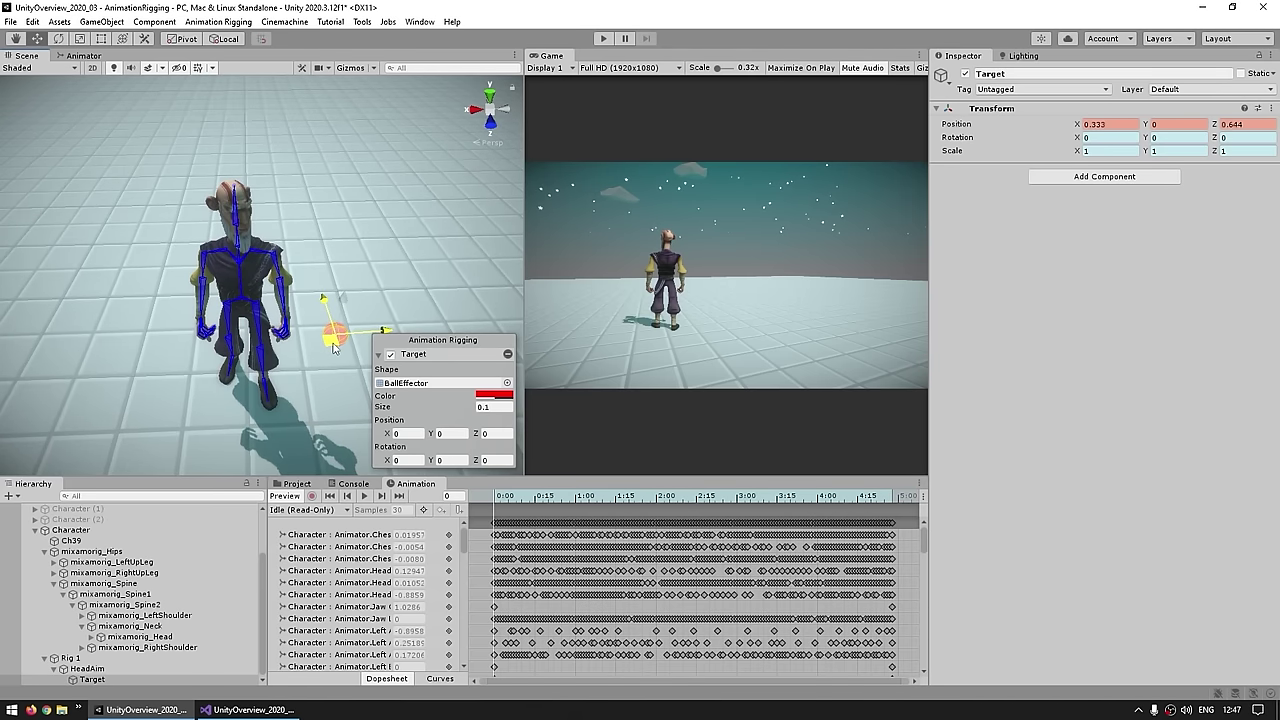
Step: Restart the Idle animation preview, check the head aim by moving Target, and leave the preview off
click(290, 497)
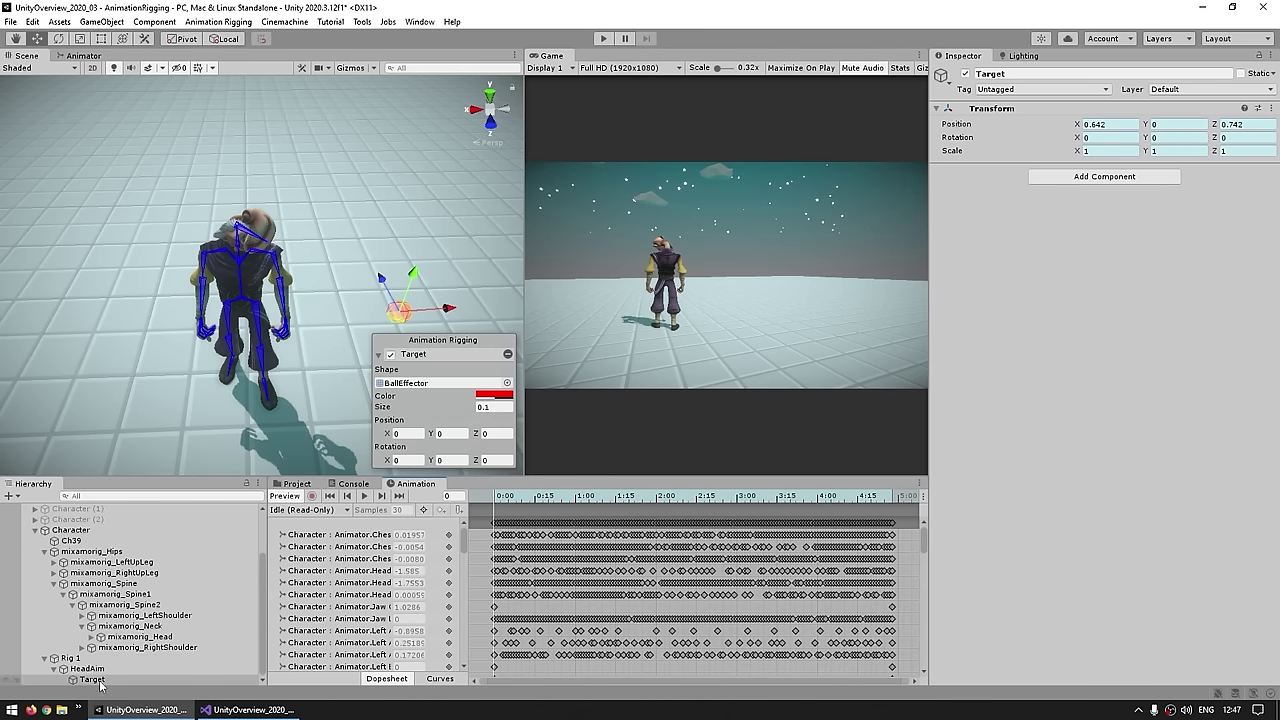
mouse_move(398, 313)
mouse_down()
mouse_move(185, 328)
mouse_move(322, 328)
mouse_move(124, 362)
mouse_move(256, 334)
mouse_move(415, 324)
mouse_up()
click(285, 496)
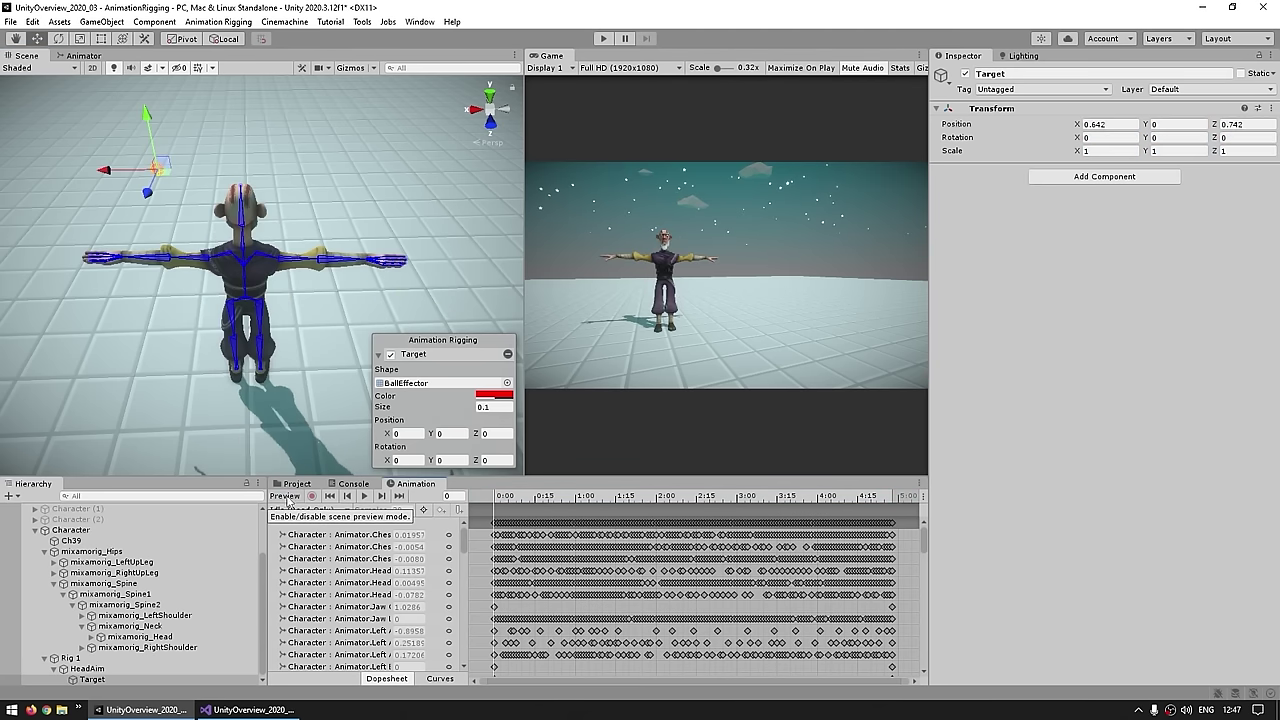
click(286, 496)
click(280, 496)
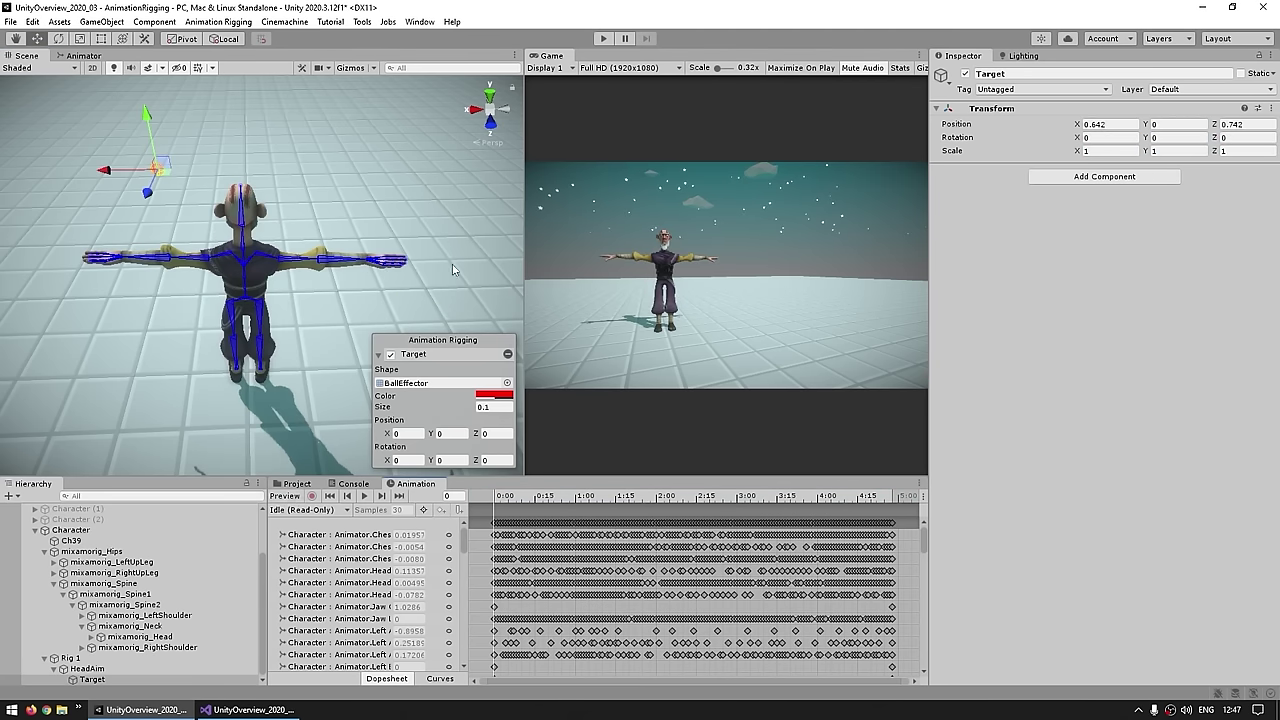
Step: Enter Play mode and test the head aim by moving Target to about X 0.425 and Z 0.299
click(606, 38)
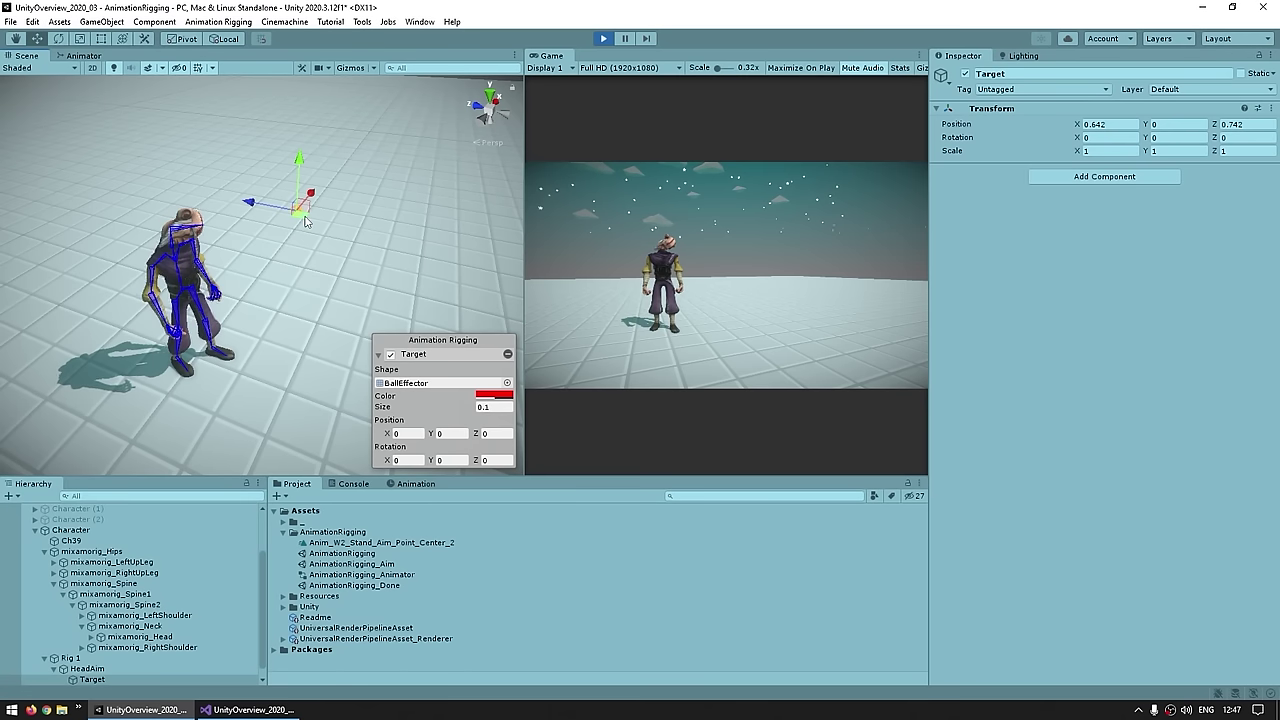
drag(305, 221, 350, 242)
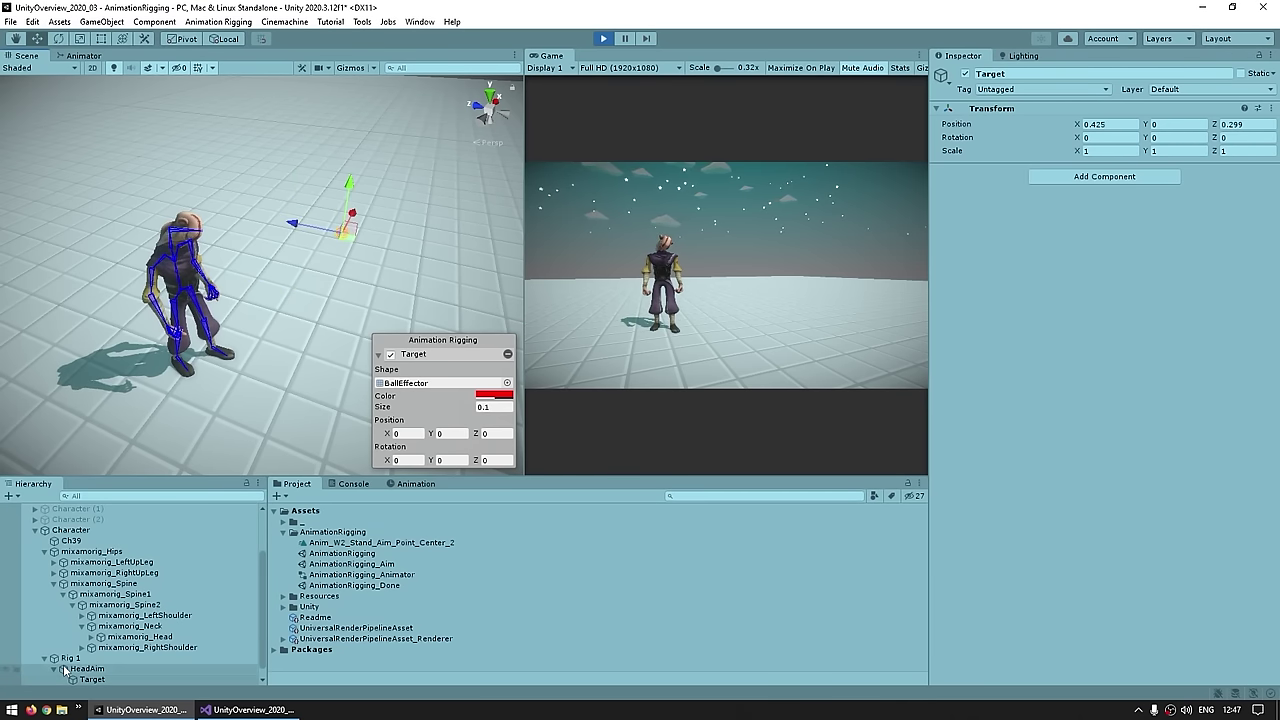
Step: Try Z as the Aim Axis of HeadAim's Multi-Aim Constraint while Play mode is running
click(70, 658)
click(85, 668)
click(1100, 212)
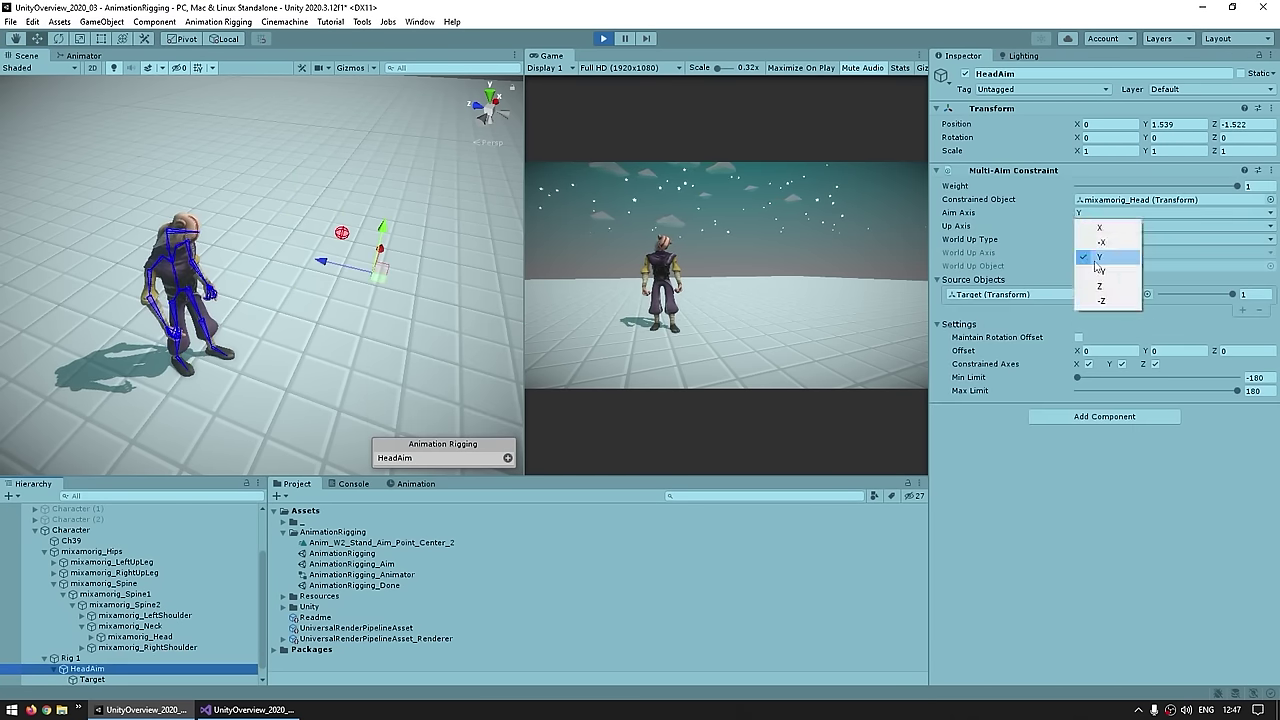
click(1100, 286)
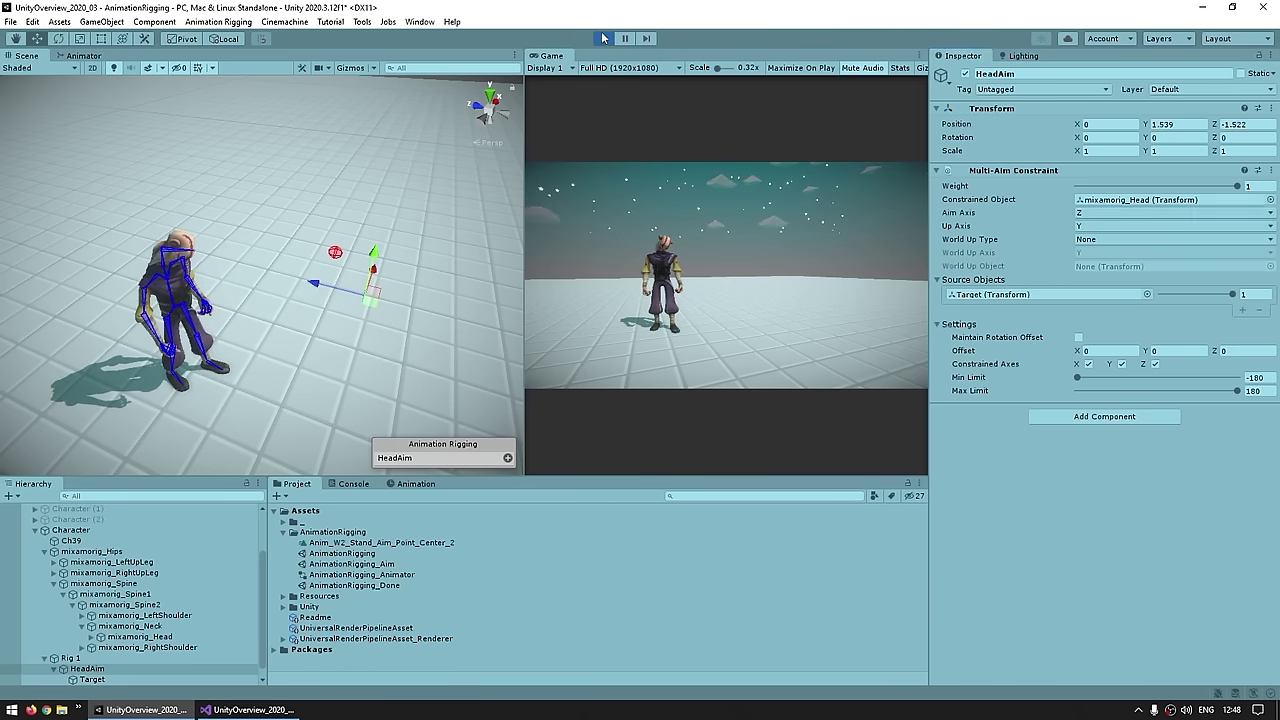
Step: Leave Play mode and set the Aim Axis of HeadAim's Multi-Aim Constraint to Z
key(ctrl+p)
click(1095, 213)
click(1100, 286)
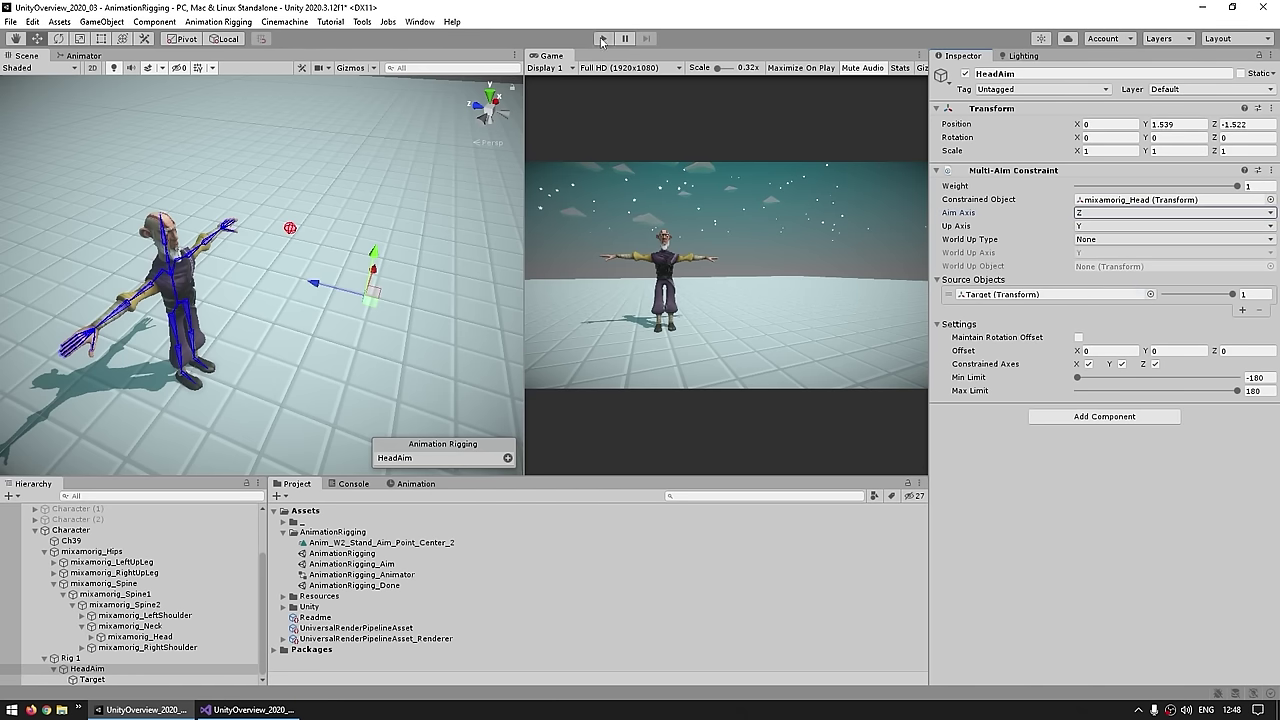
Step: Enter Play mode and test the Z aim axis by moving Target to about X -0.605, Y 0.235 and Z 0.325
click(603, 38)
click(92, 679)
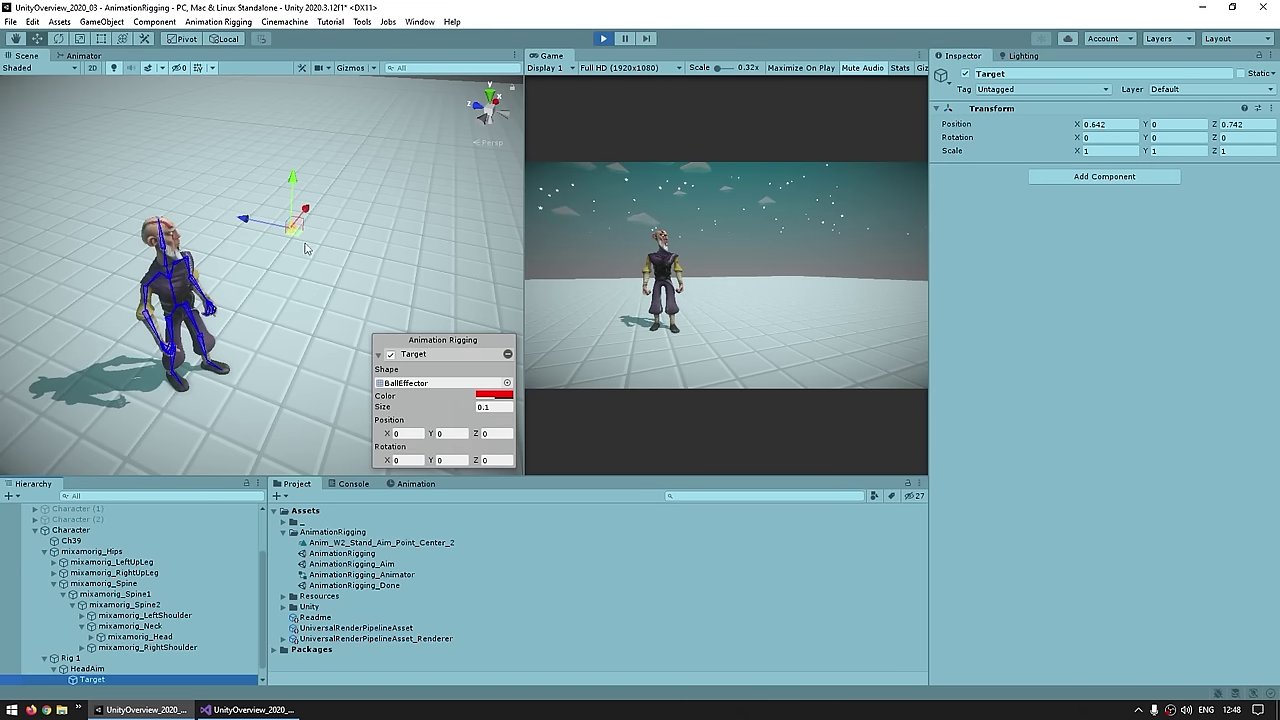
drag(298, 238, 401, 273)
drag(335, 184, 400, 228)
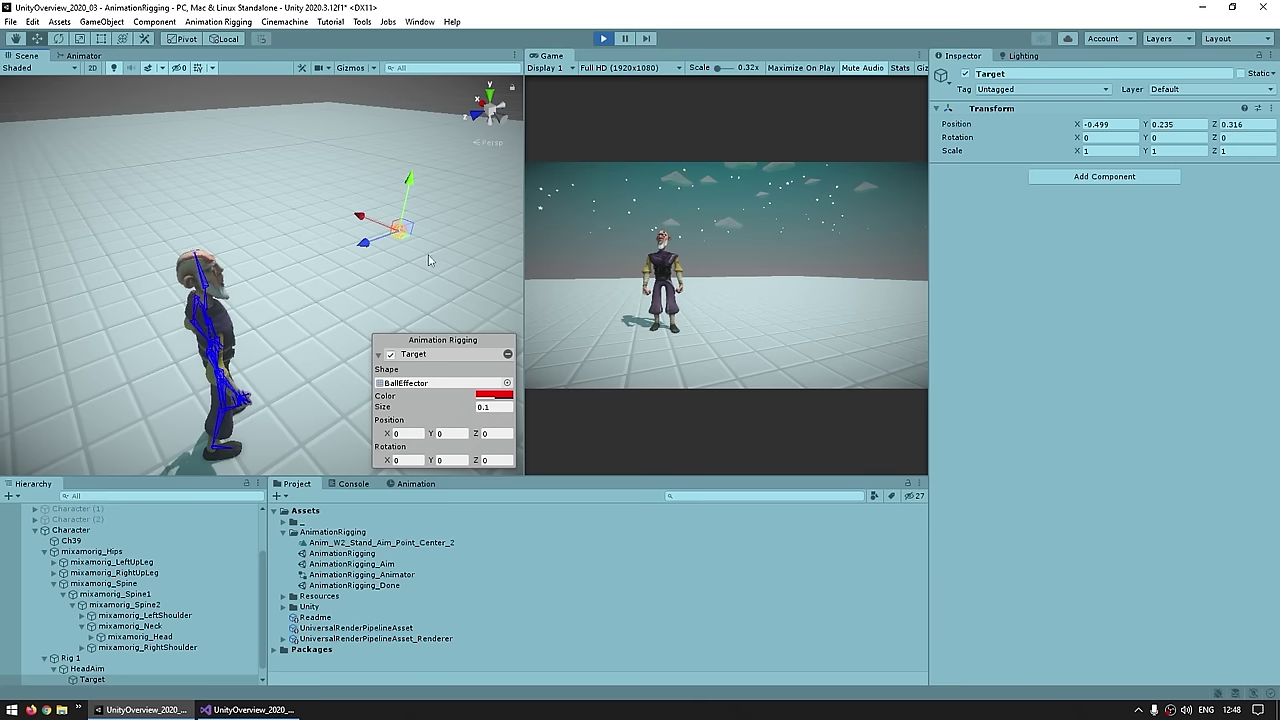
mouse_move(405, 236)
mouse_down()
mouse_move(362, 232)
mouse_move(368, 288)
mouse_move(440, 318)
mouse_move(552, 322)
mouse_move(412, 270)
mouse_move(402, 238)
mouse_move(415, 245)
mouse_up()
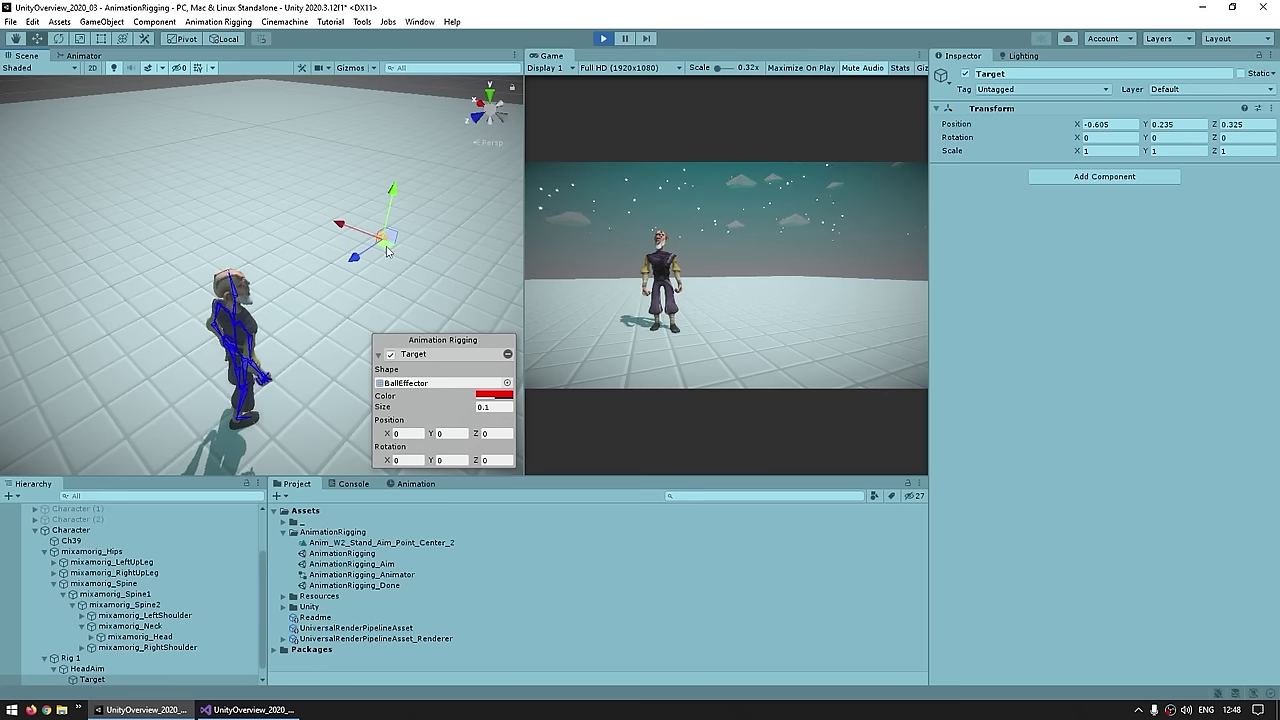
Step: Test the downward head aim by lowering Target to about X -0.798, Y -0.985 and Z 0.539, and leave Play mode
drag(387, 251, 371, 275)
drag(378, 218, 377, 231)
alt+drag(215, 260, 429, 277)
drag(455, 220, 432, 297)
middle_drag(394, 272, 285, 214)
mouse_move(312, 300)
mouse_down()
mouse_move(276, 298)
mouse_move(289, 301)
mouse_up()
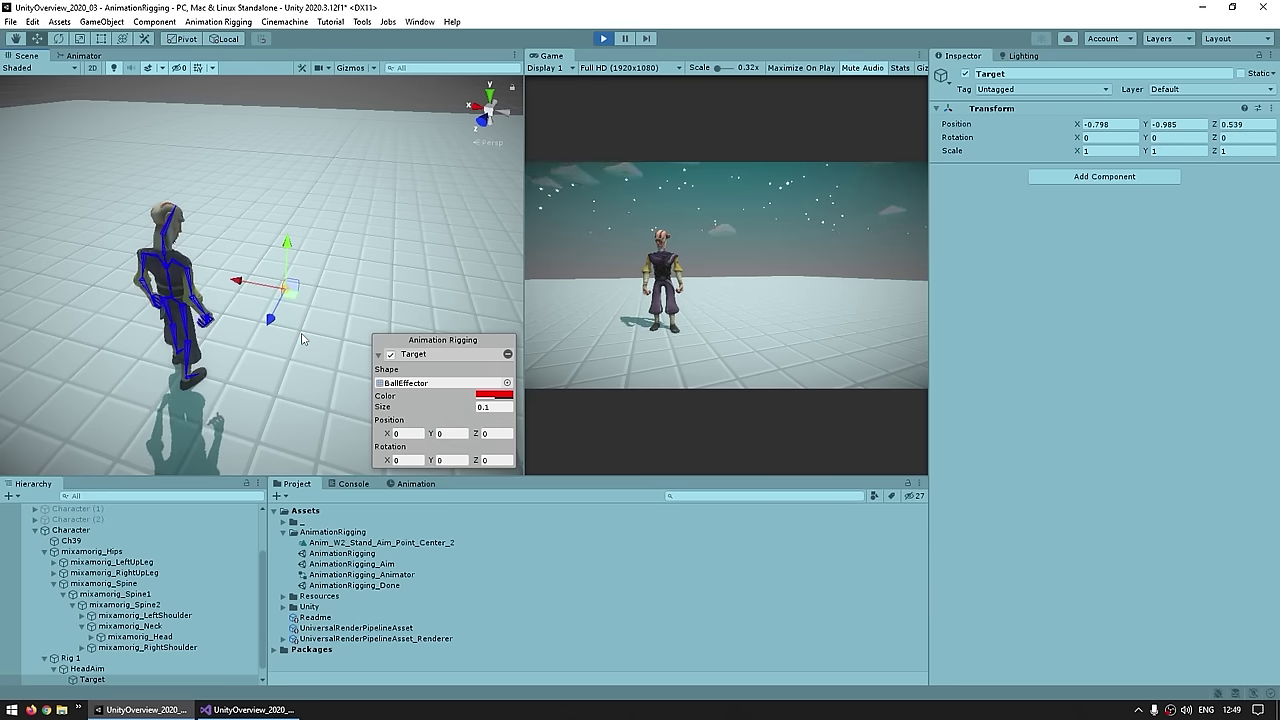
key(ctrl+p)
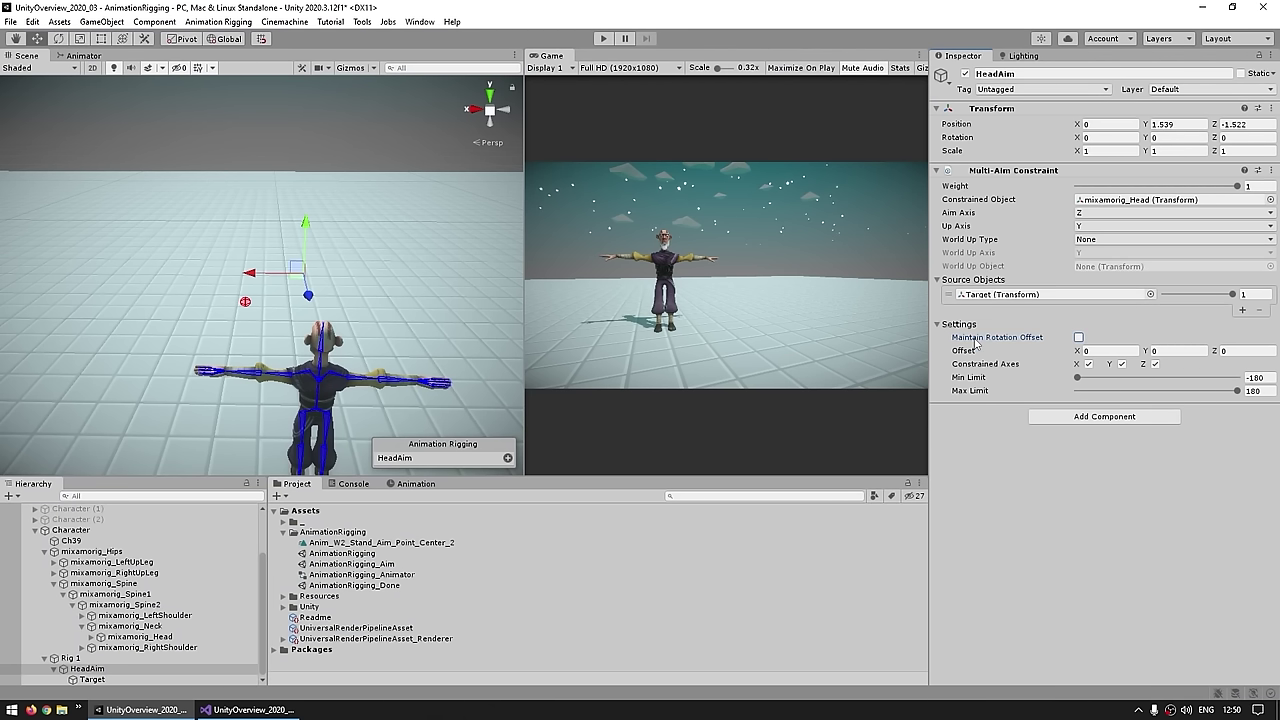
Step: Move Target sideways to about X 0.849 and Z 0.718 and run Play mode
click(247, 305)
drag(241, 327, 218, 326)
key(ctrl+p)
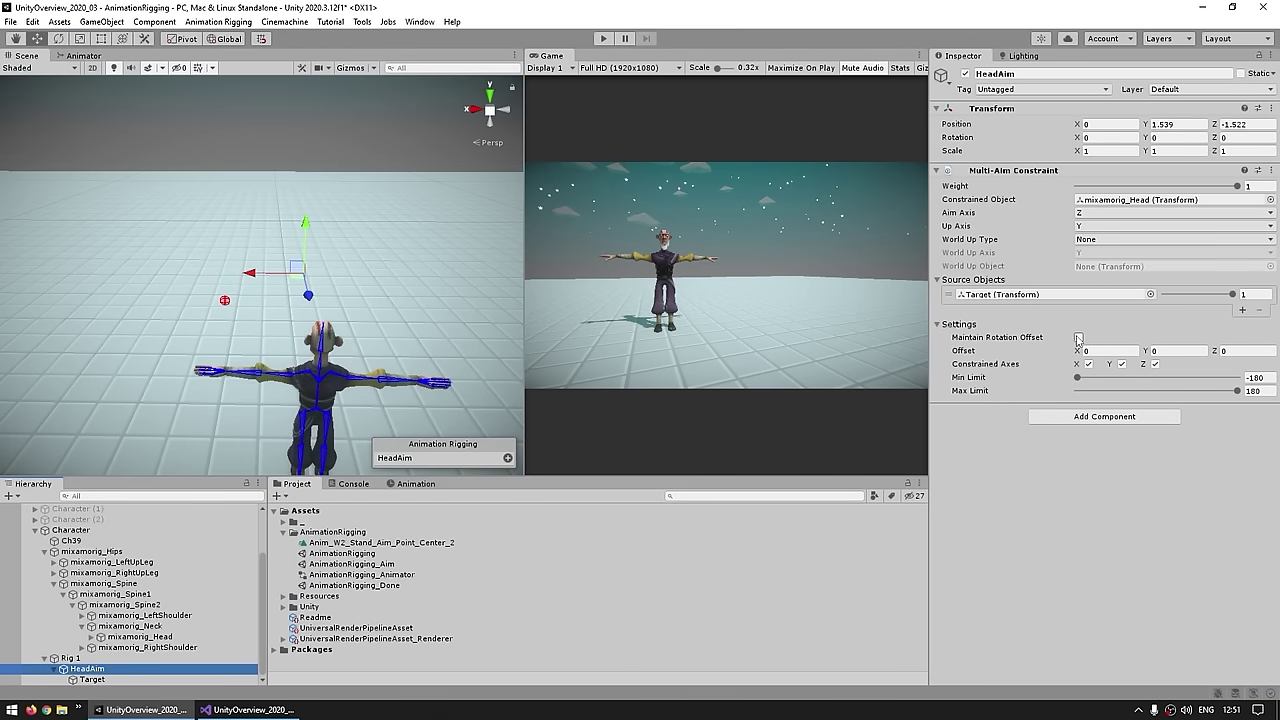
Step: Enter Play mode, test the head aim by moving Target to about X 1.022 and Z 0.764, and leave Play mode
click(226, 301)
key(ctrl+p)
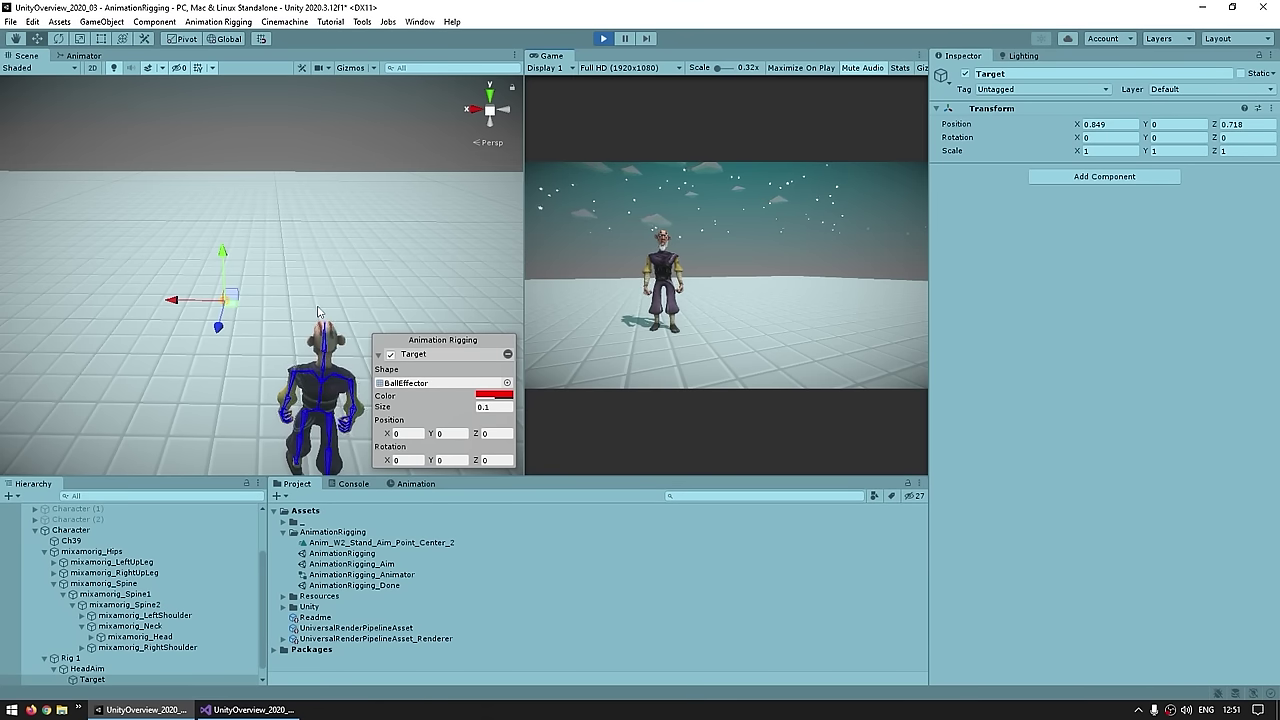
click(95, 681)
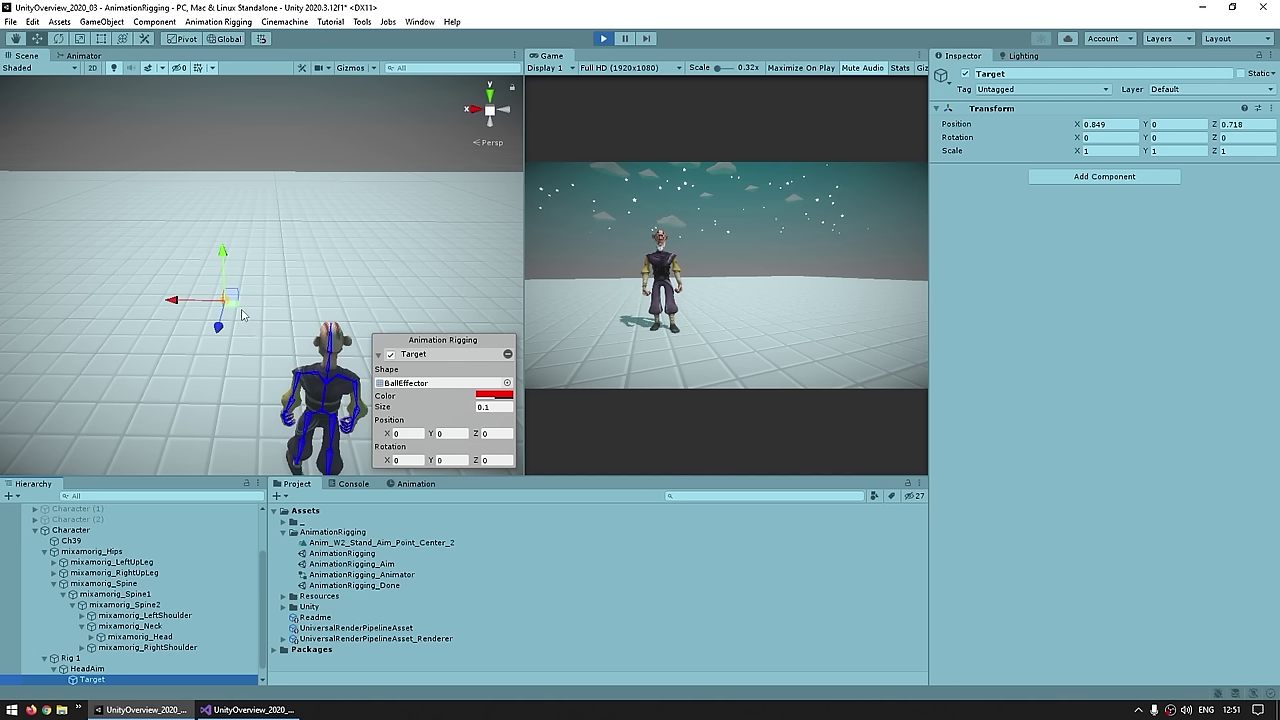
drag(236, 301, 210, 300)
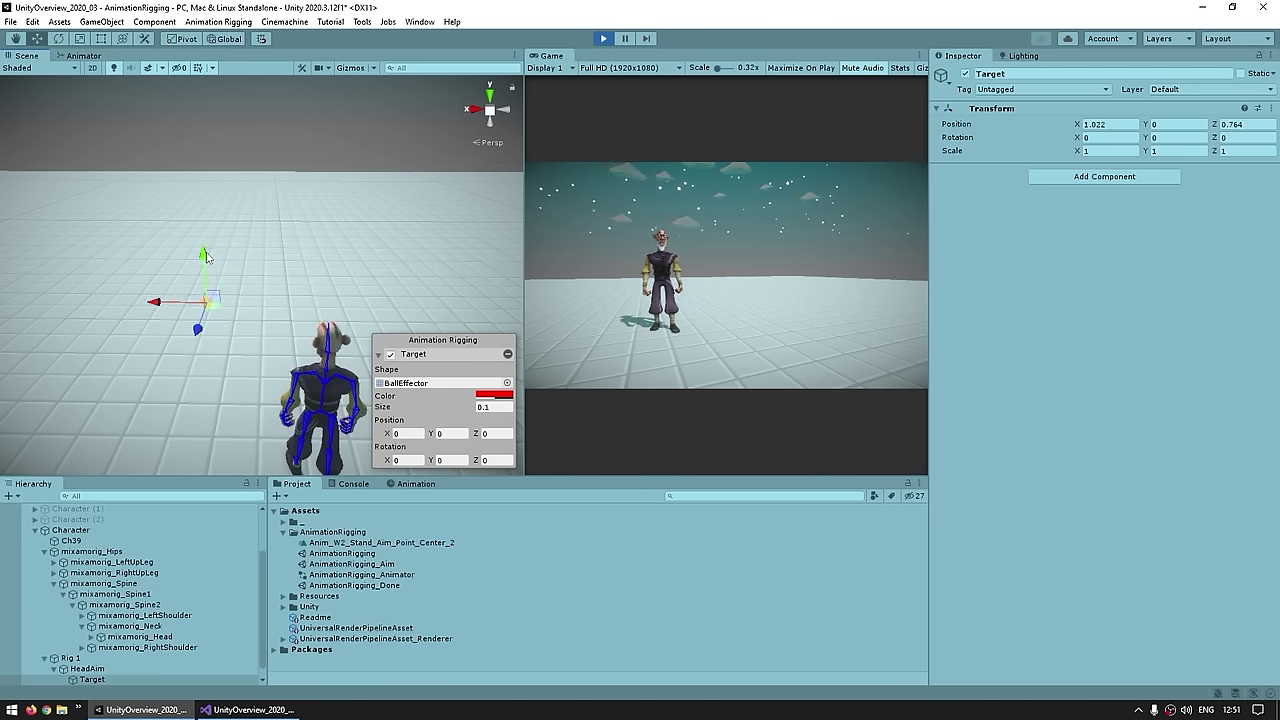
key(ctrl+p)
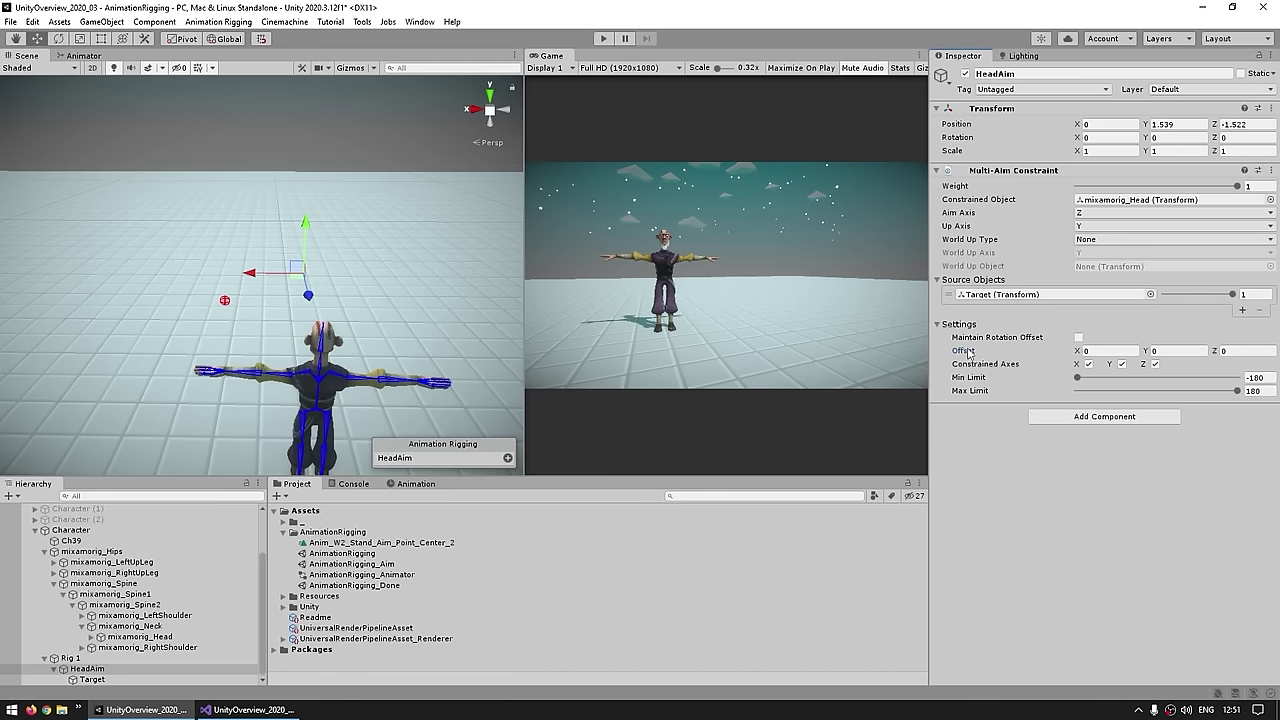
Step: Set the Offset Y of HeadAim's constraint to 1 and check the head aim in Play mode
text(1)
middle_drag(281, 326, 288, 336)
alt+drag(364, 369, 374, 266)
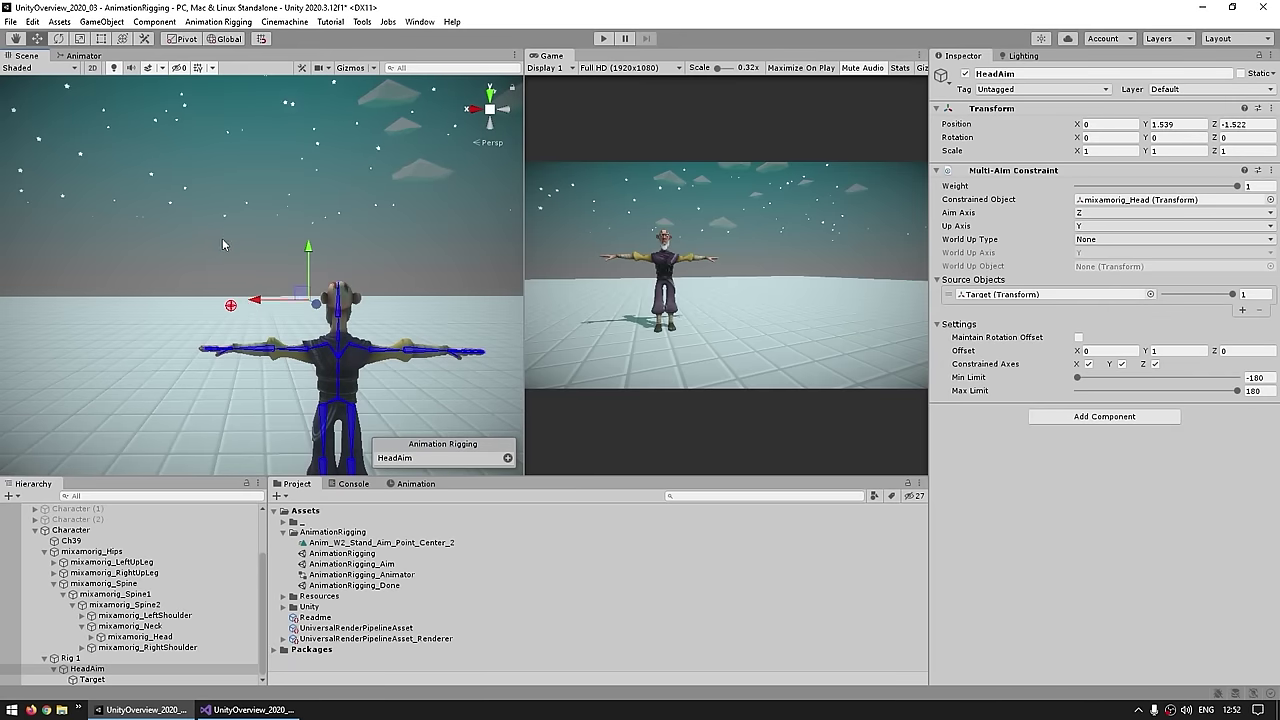
click(603, 38)
alt+drag(257, 363, 357, 341)
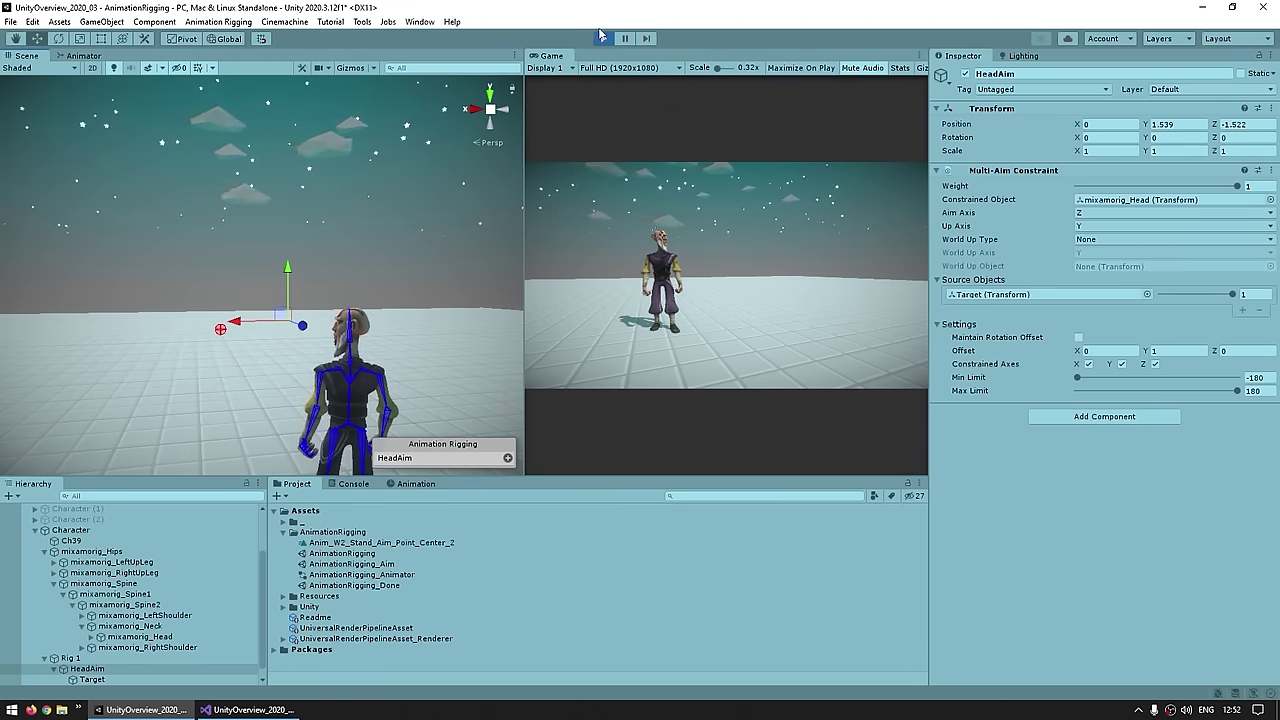
key(ctrl+p)
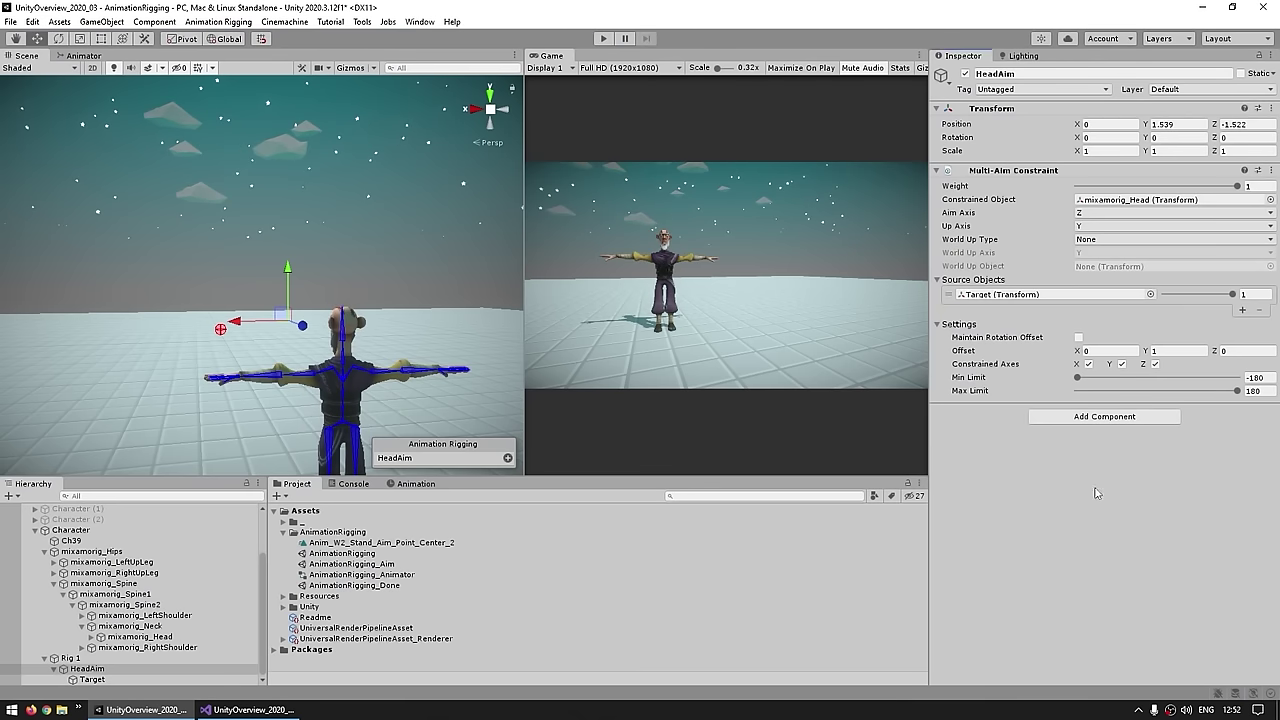
Step: Set HeadAim's Offset Y to 50 and test it in Play mode by moving Target, including to about X 0.523
text(50)
key(Return)
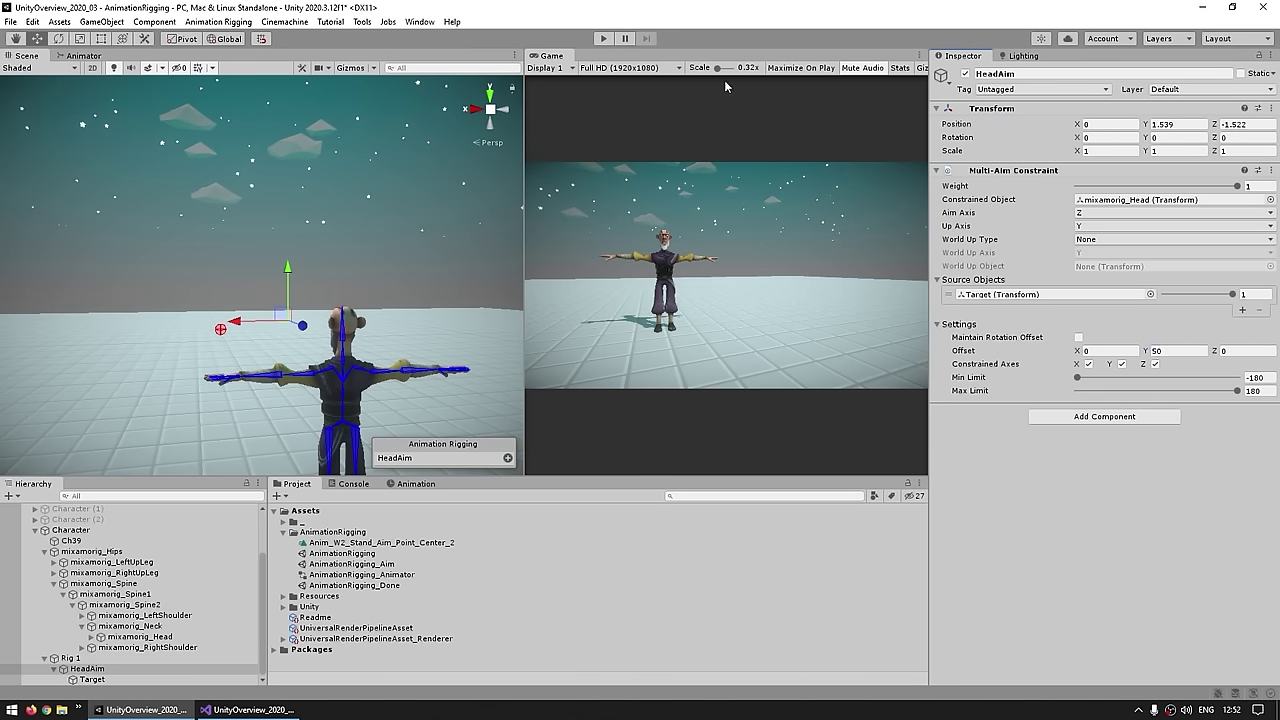
click(605, 41)
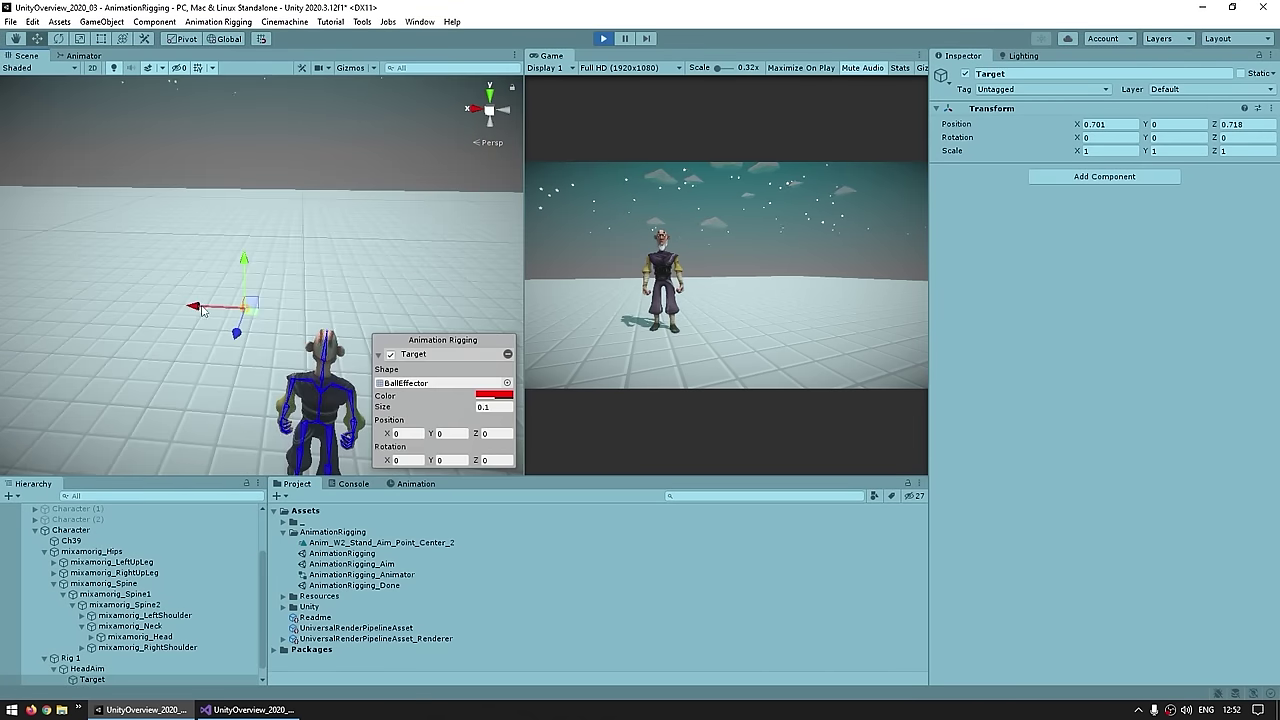
drag(201, 311, 213, 311)
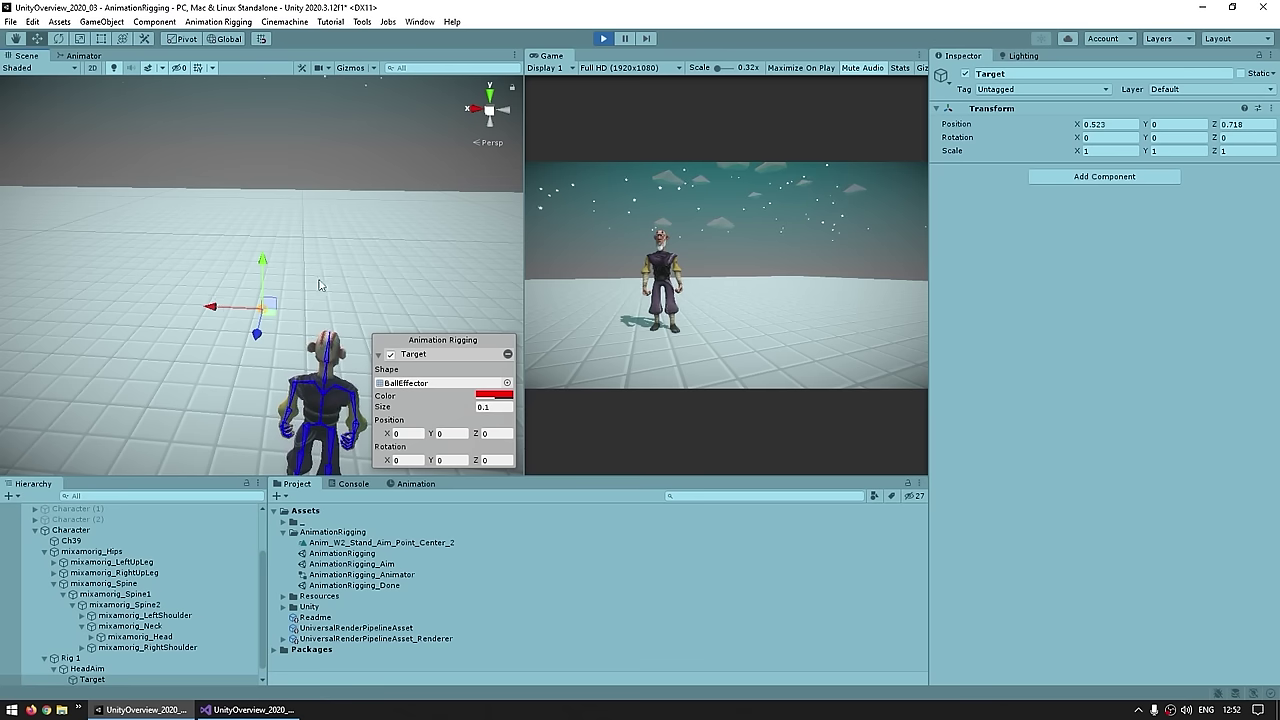
middle_drag(319, 285, 277, 286)
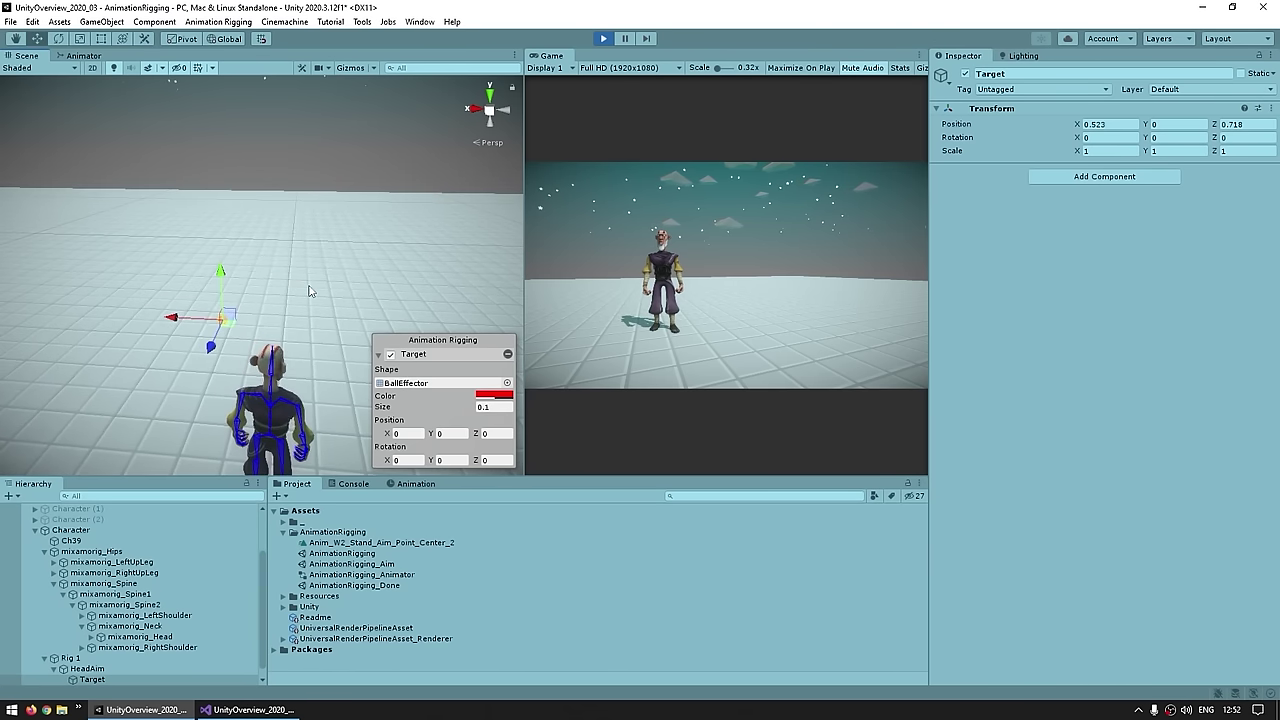
click(109, 672)
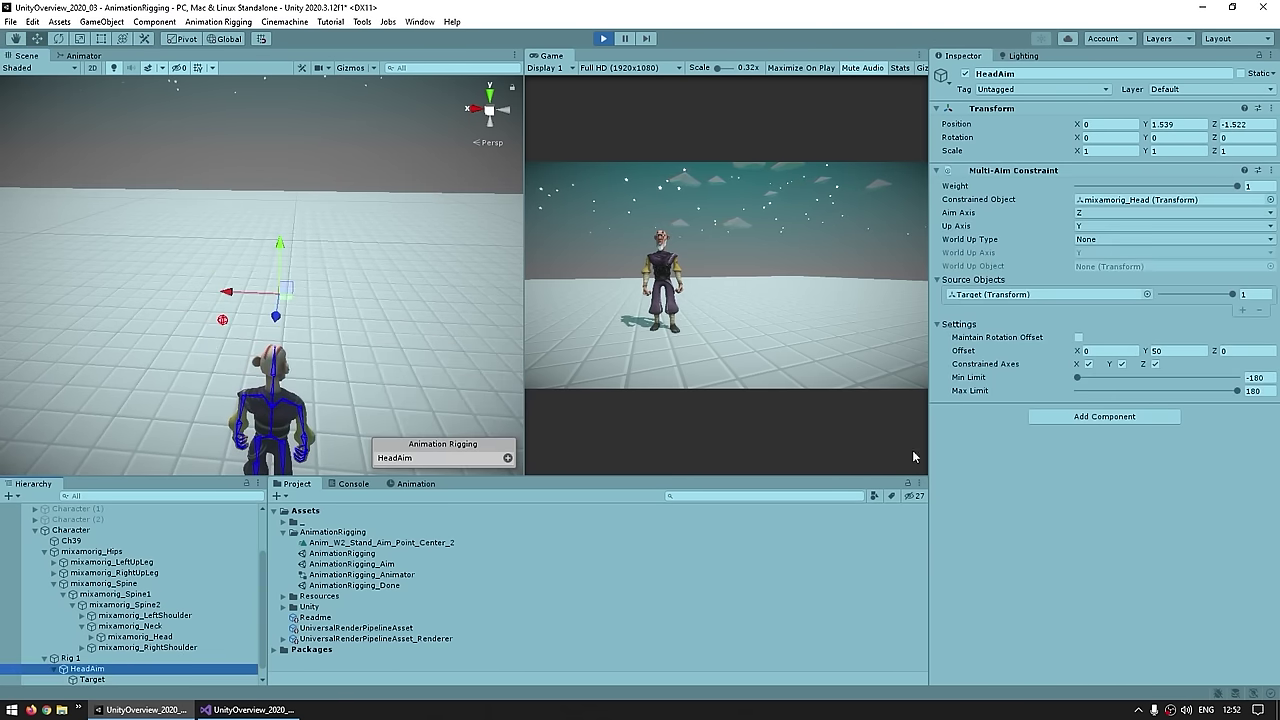
click(76, 679)
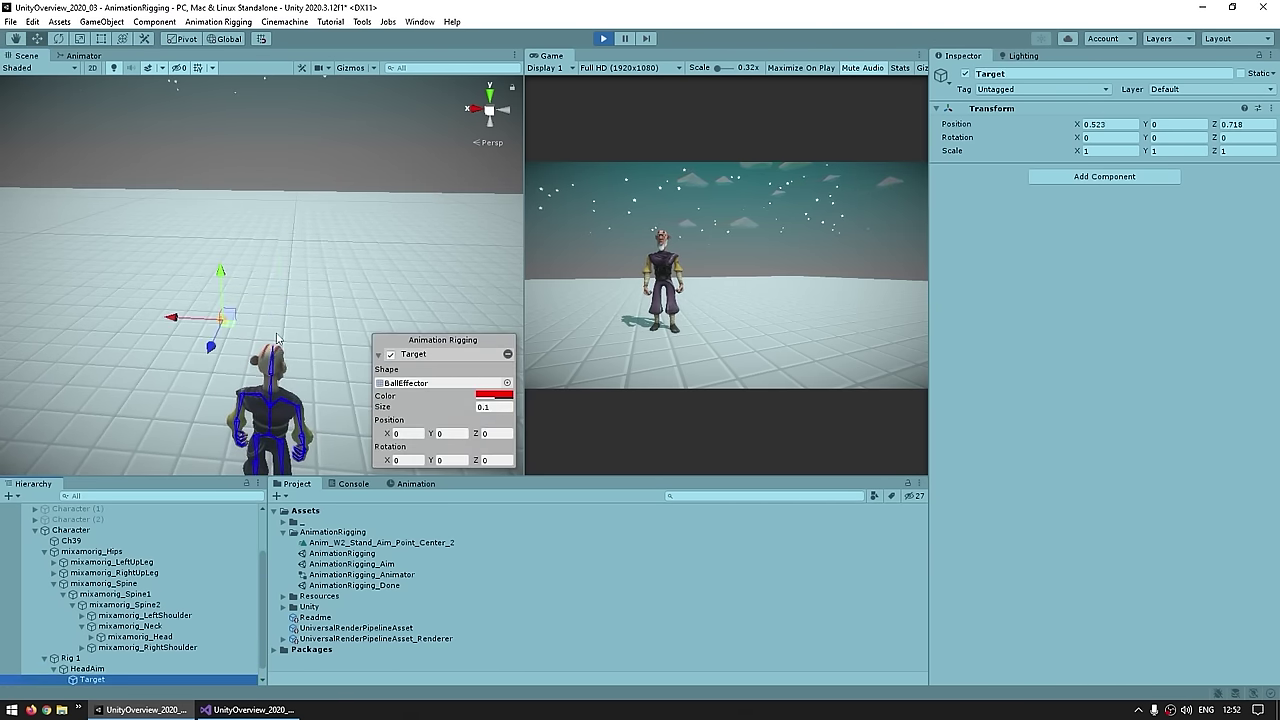
scroll(268, 300, up, 2)
drag(184, 291, 222, 300)
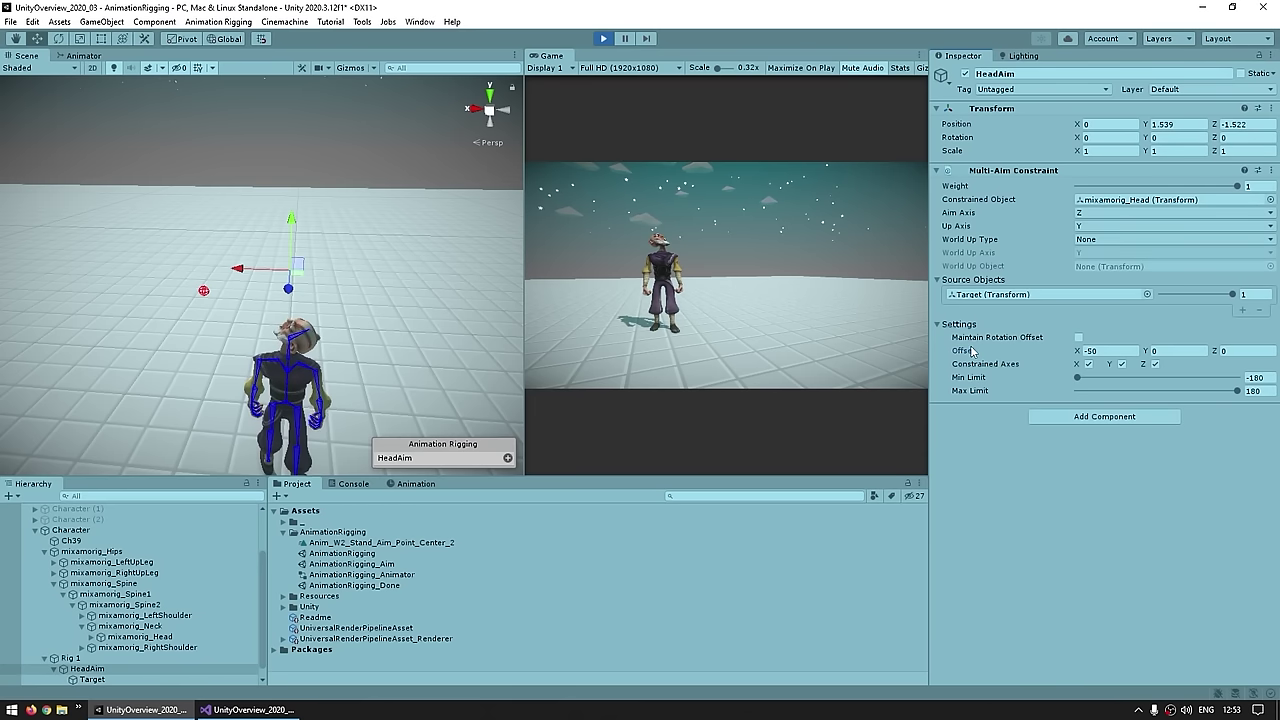
Step: Test HeadAim's -50 X offset by moving Target around the character, and open Offset X for editing
click(206, 291)
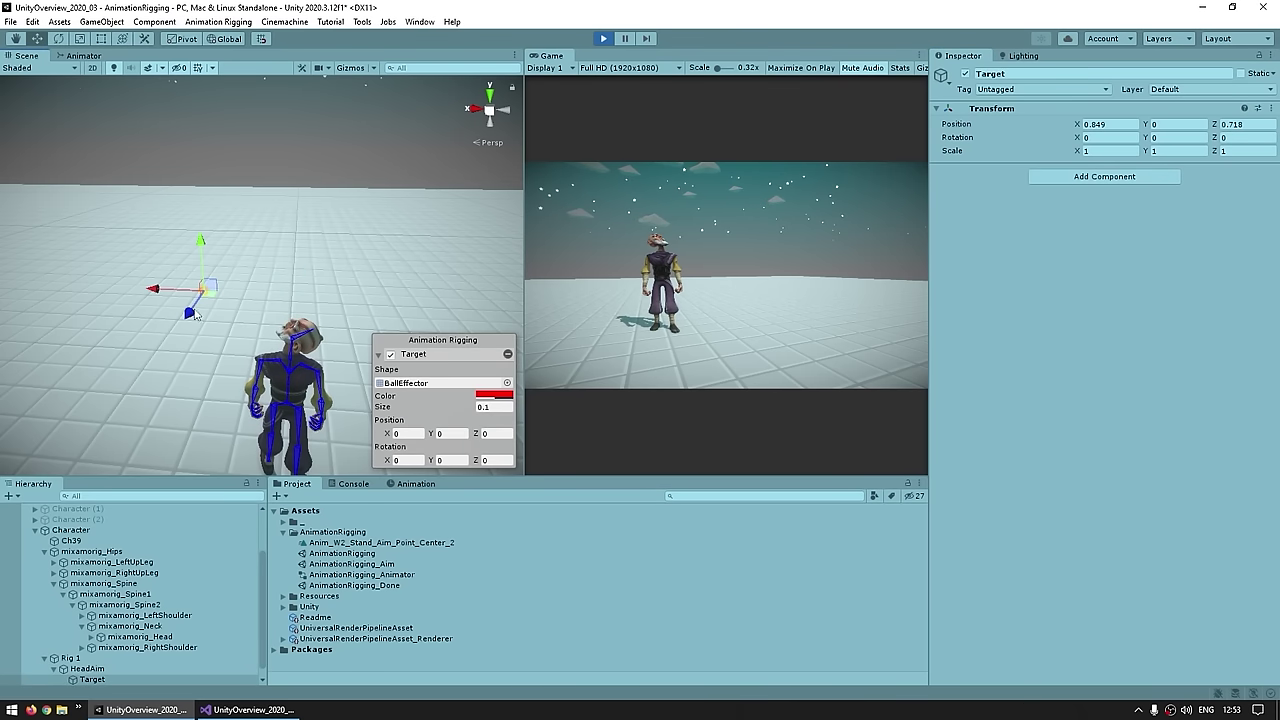
drag(237, 288, 378, 264)
drag(290, 288, 246, 313)
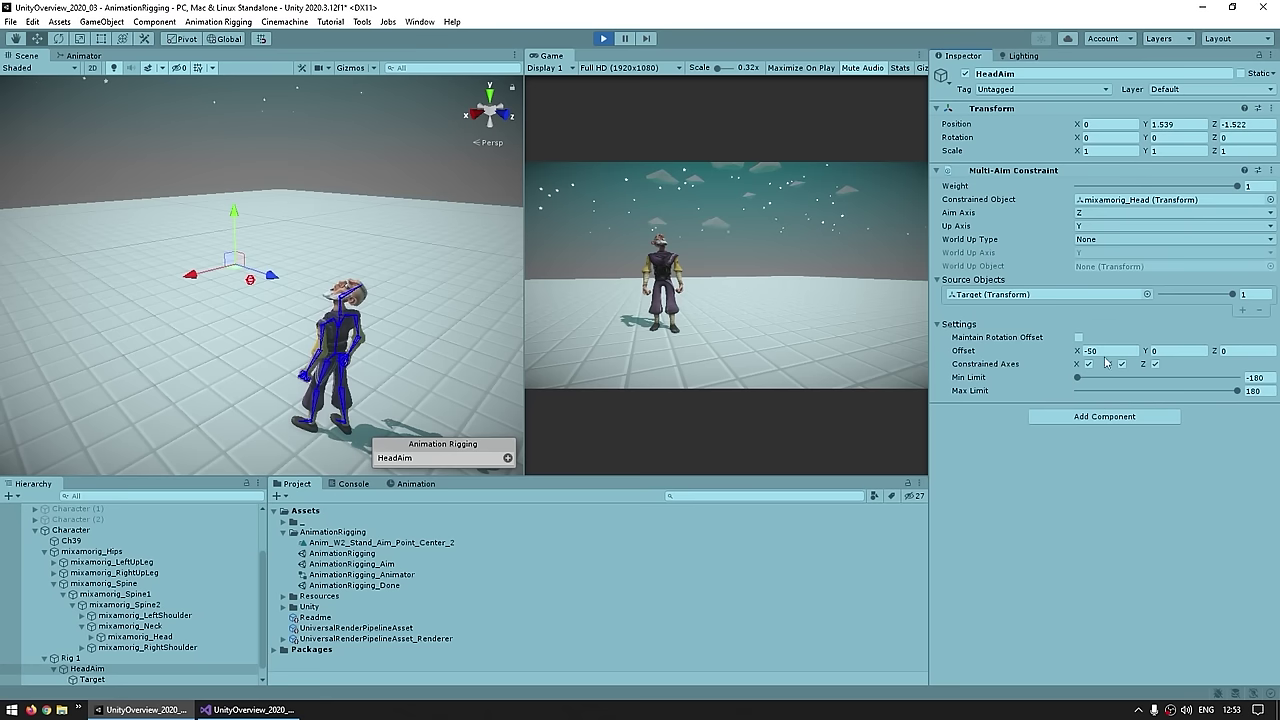
click(1108, 350)
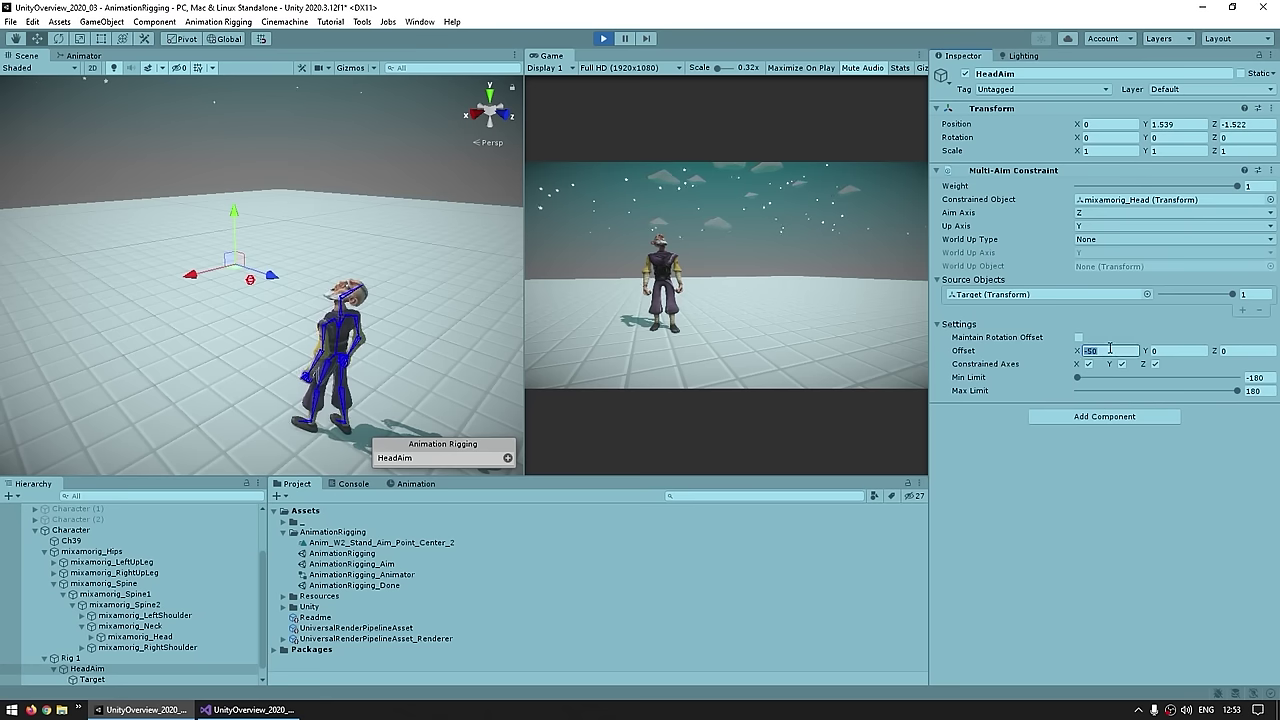
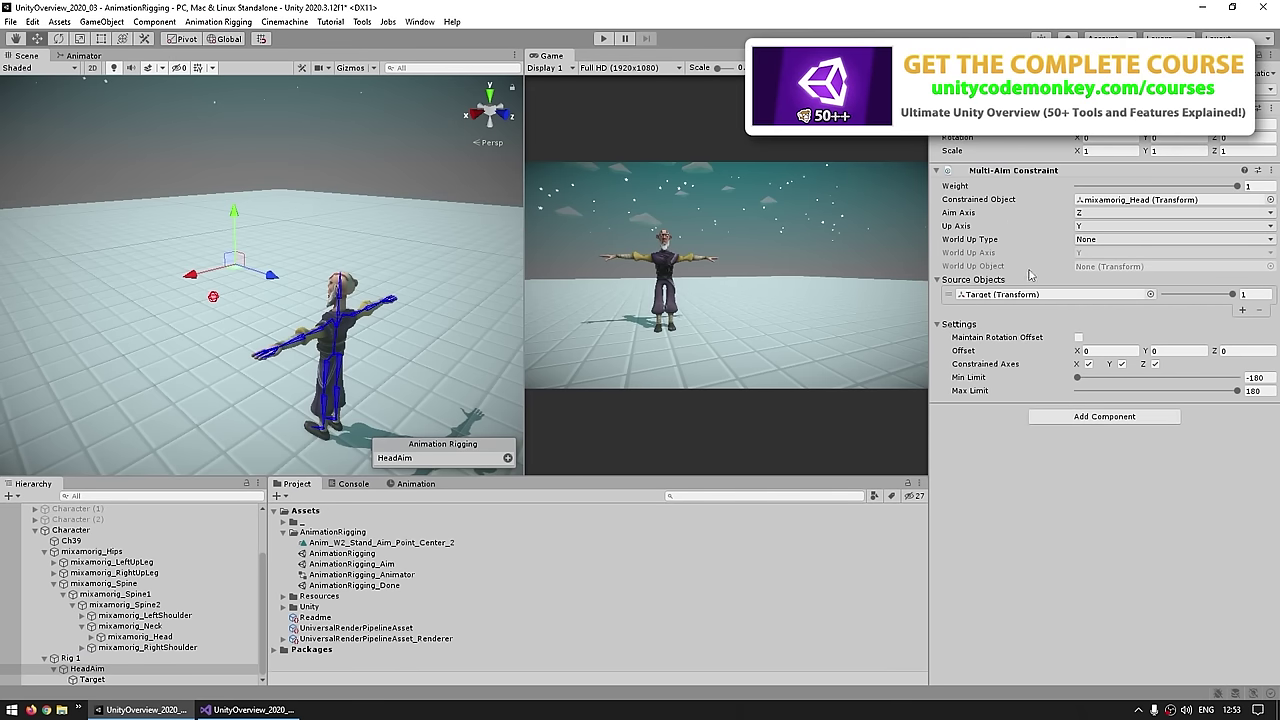
Step: Enter Play mode with zero offset and test the head aim by moving Target from side to side
click(600, 39)
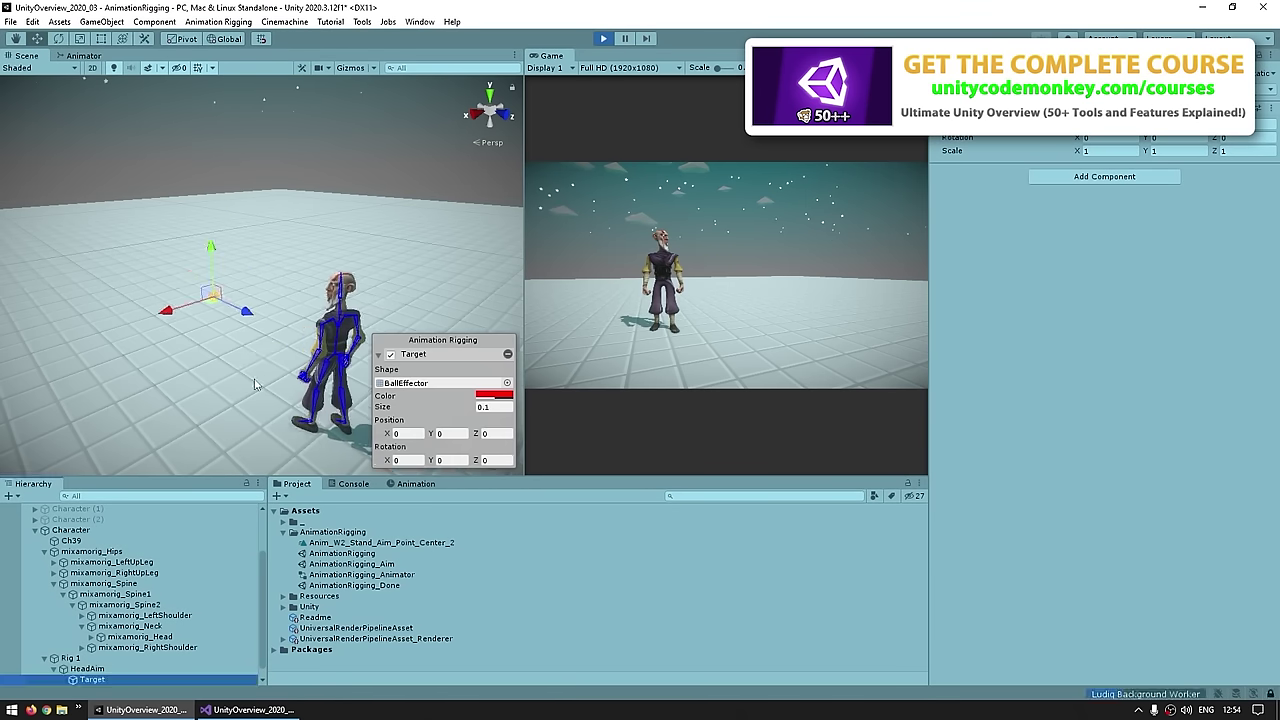
middle_drag(219, 304, 161, 351)
drag(161, 351, 304, 352)
alt+drag(313, 287, 185, 290)
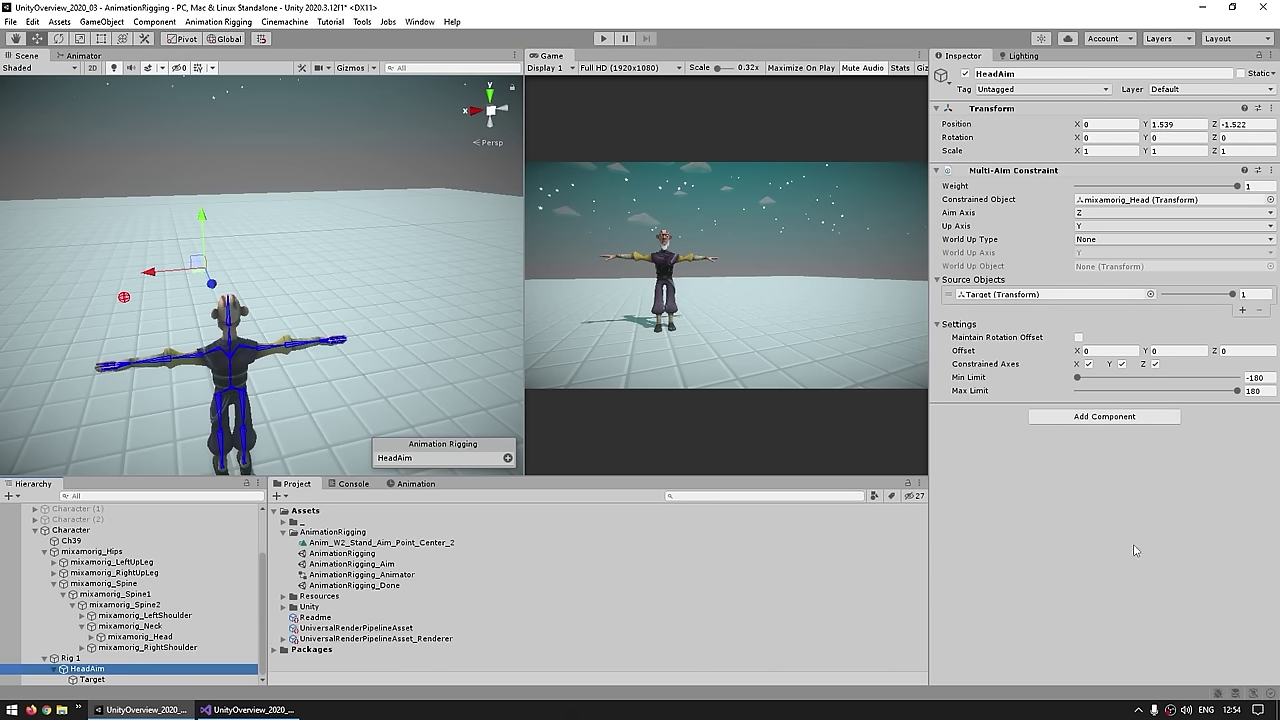
Step: Disable the constrained Z axis of HeadAim, test the aim by moving Target in Play mode, and leave Play mode
click(1153, 364)
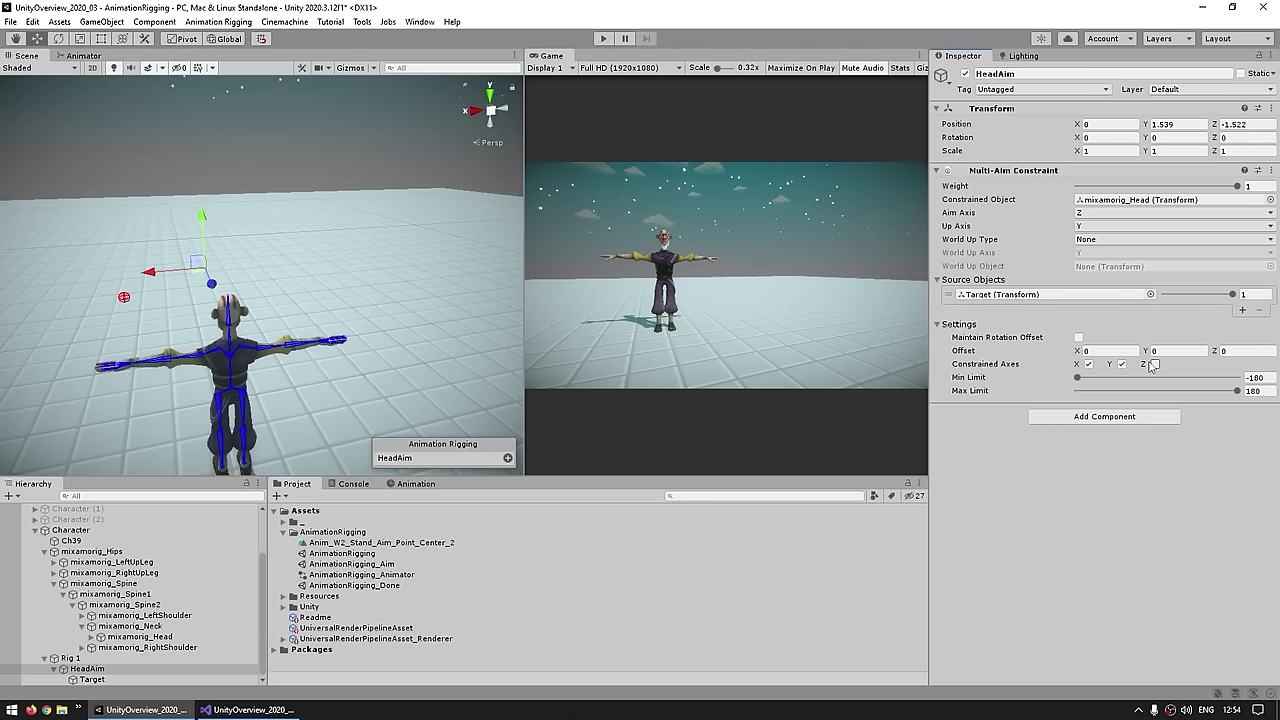
click(602, 39)
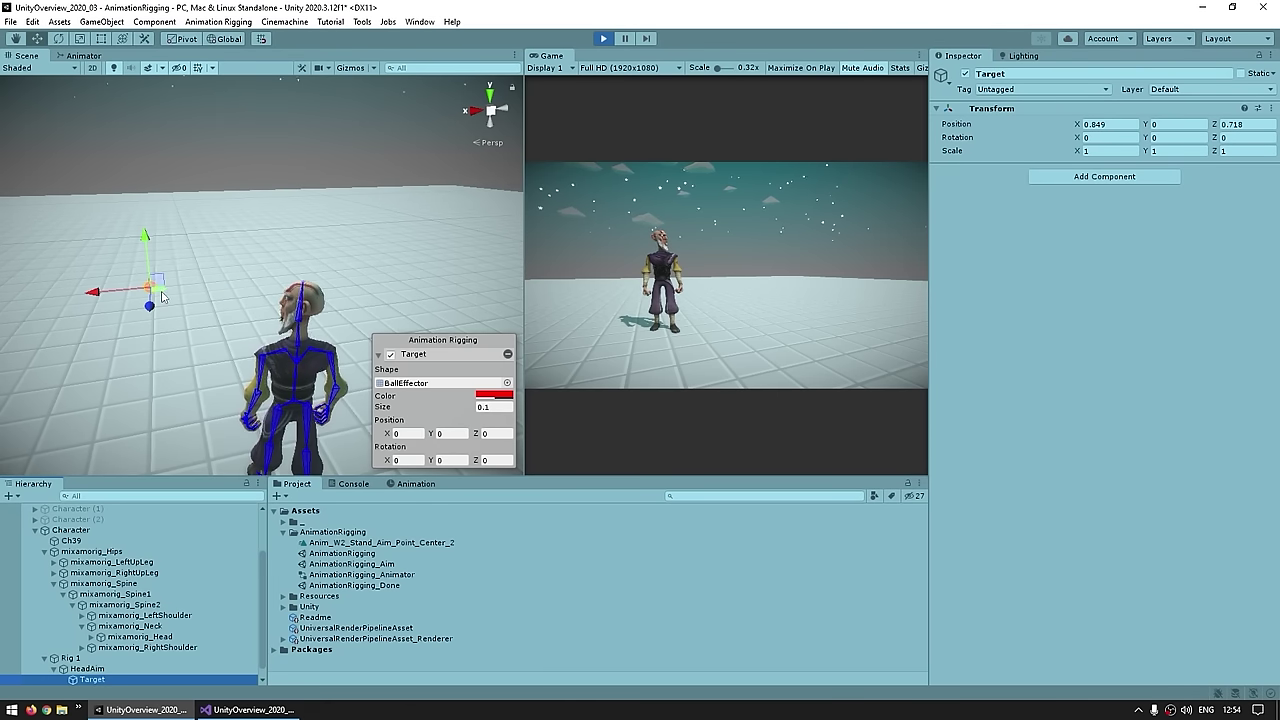
drag(162, 296, 313, 333)
key(ctrl+p)
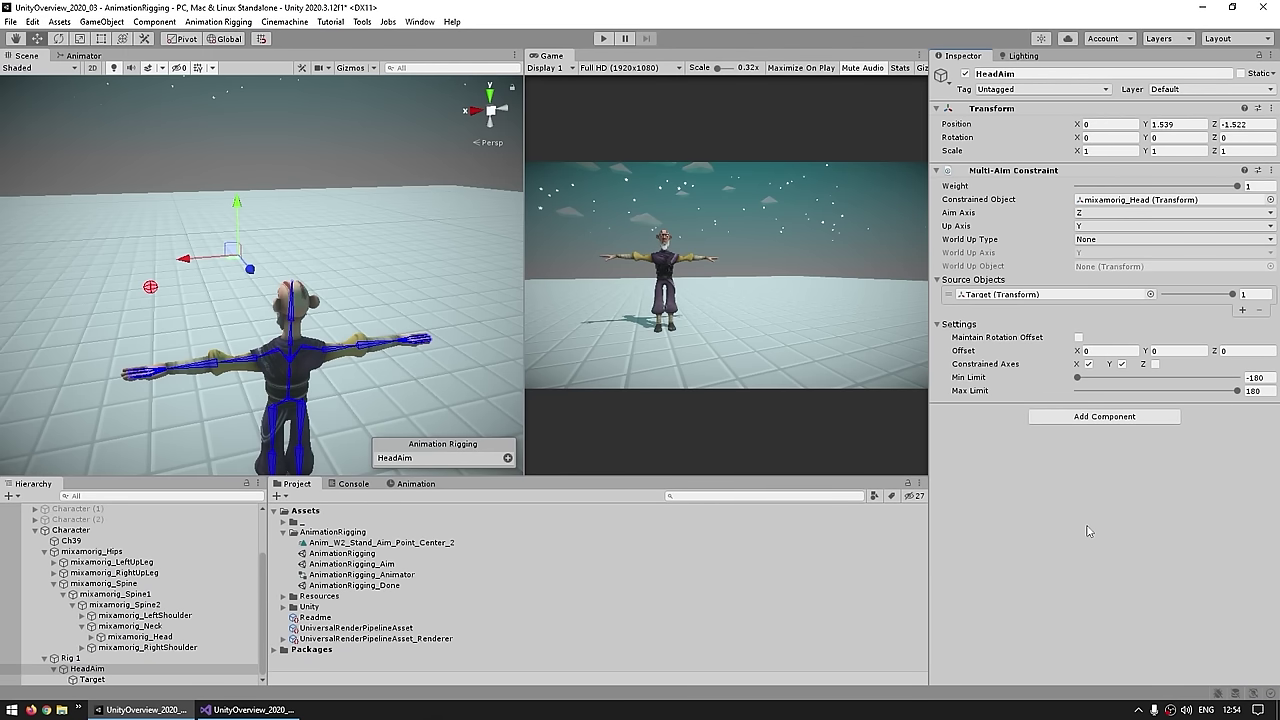
Step: Re-enable HeadAim's constrained Z axis, disable Y, and test in Play mode by moving Target, including to about X 0.01 and Y 0.156
click(1156, 364)
click(1122, 364)
click(603, 40)
click(254, 286)
mouse_move(250, 240)
mouse_down()
mouse_move(247, 170)
mouse_move(246, 306)
mouse_move(246, 180)
mouse_move(243, 230)
mouse_up()
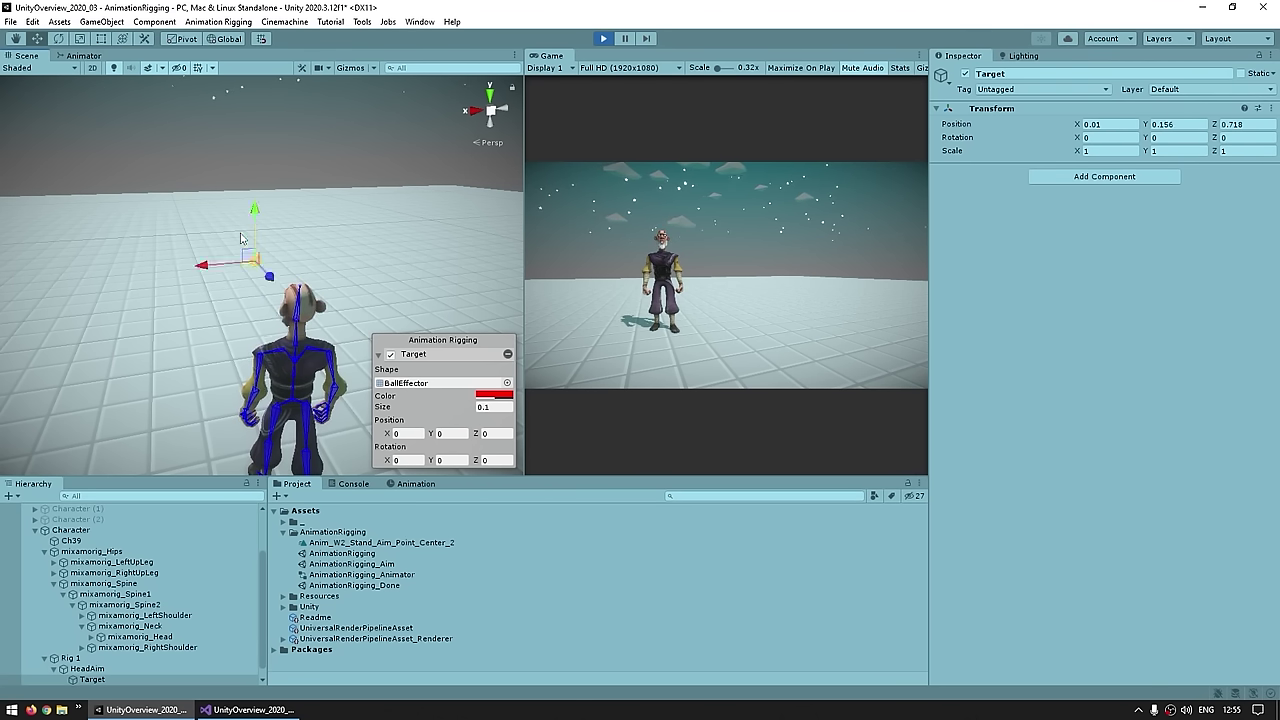
drag(218, 271, 263, 277)
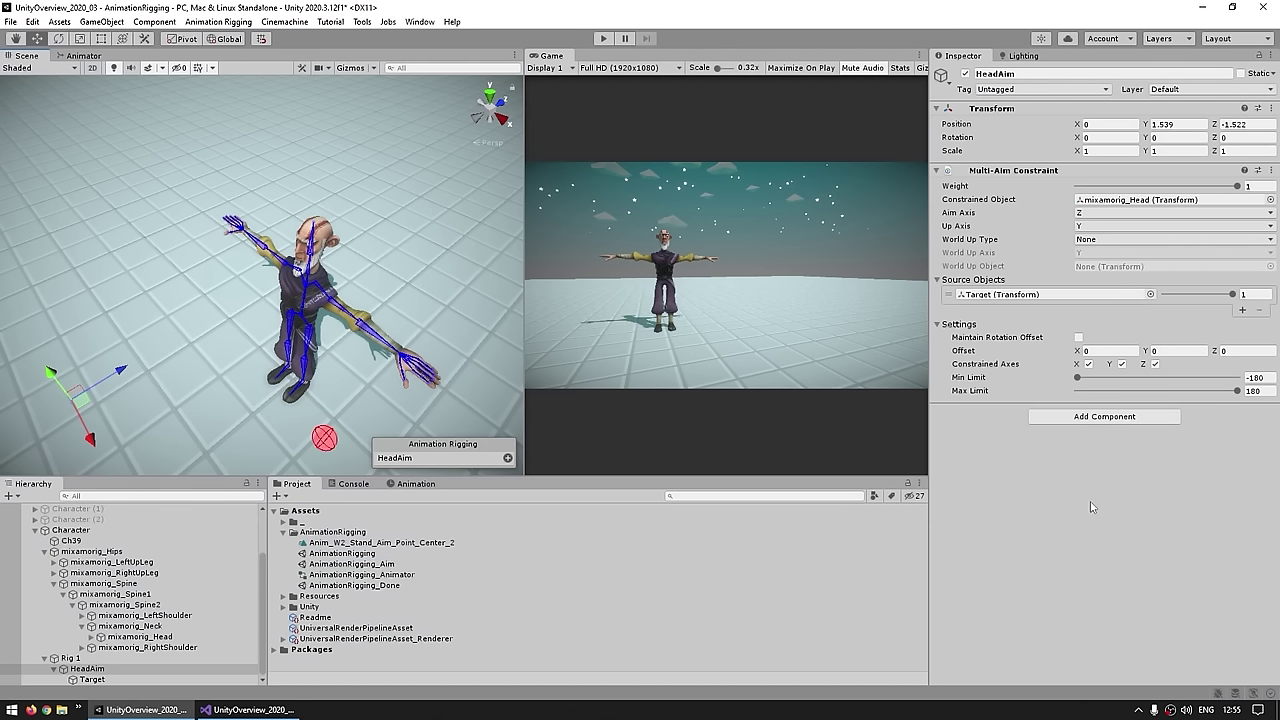
Step: Test HeadAim's -180 to 180 aim limits in Play mode by moving Target around the character, and leave Play mode
click(973, 380)
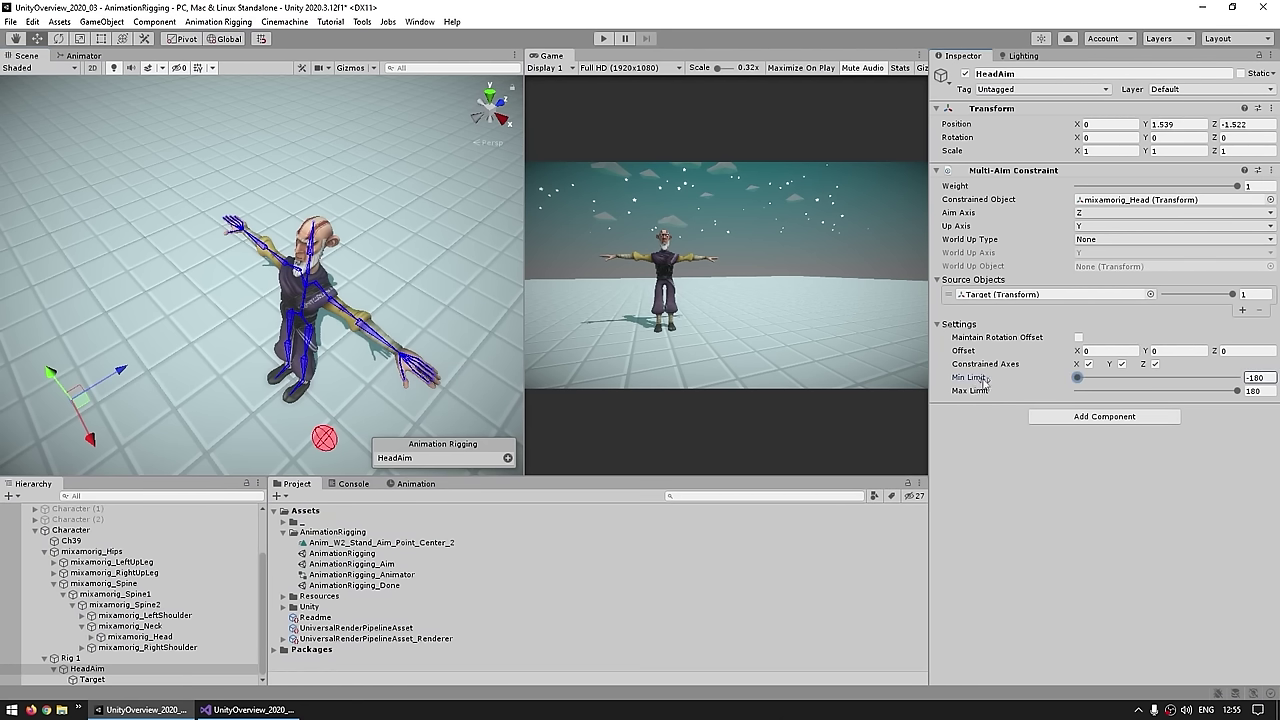
click(968, 392)
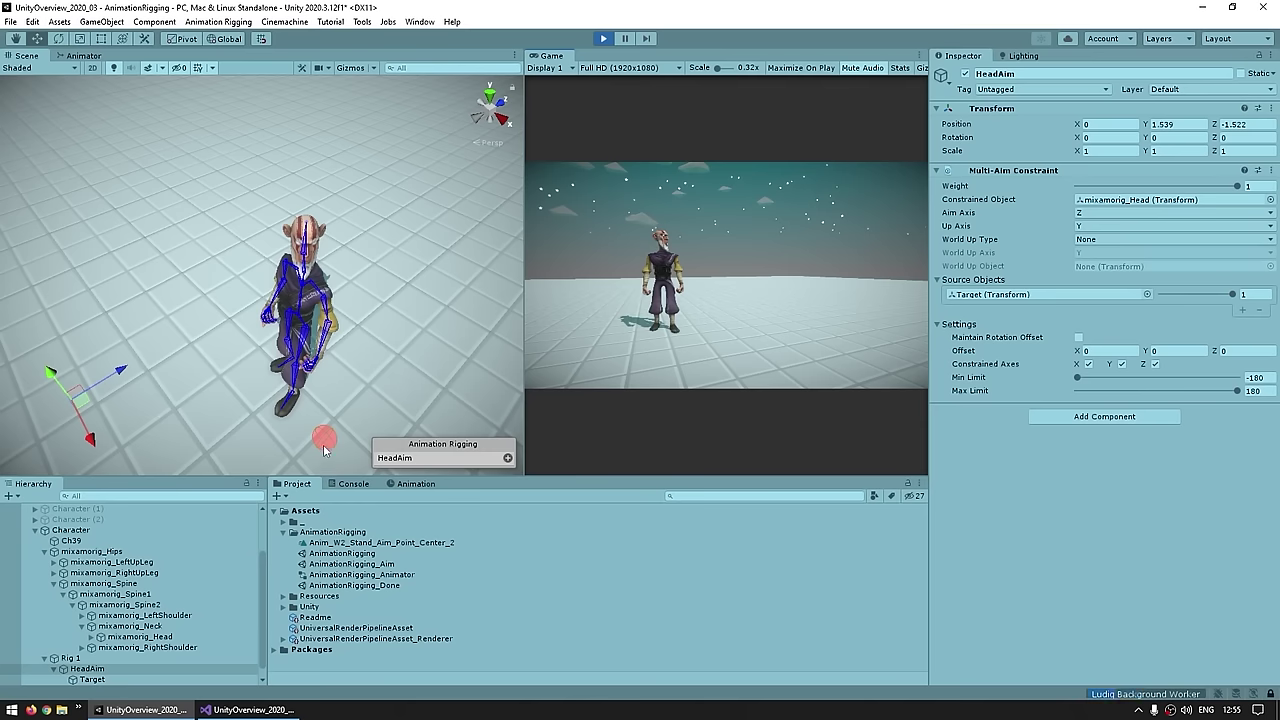
click(323, 441)
scroll(250, 272, down, 3)
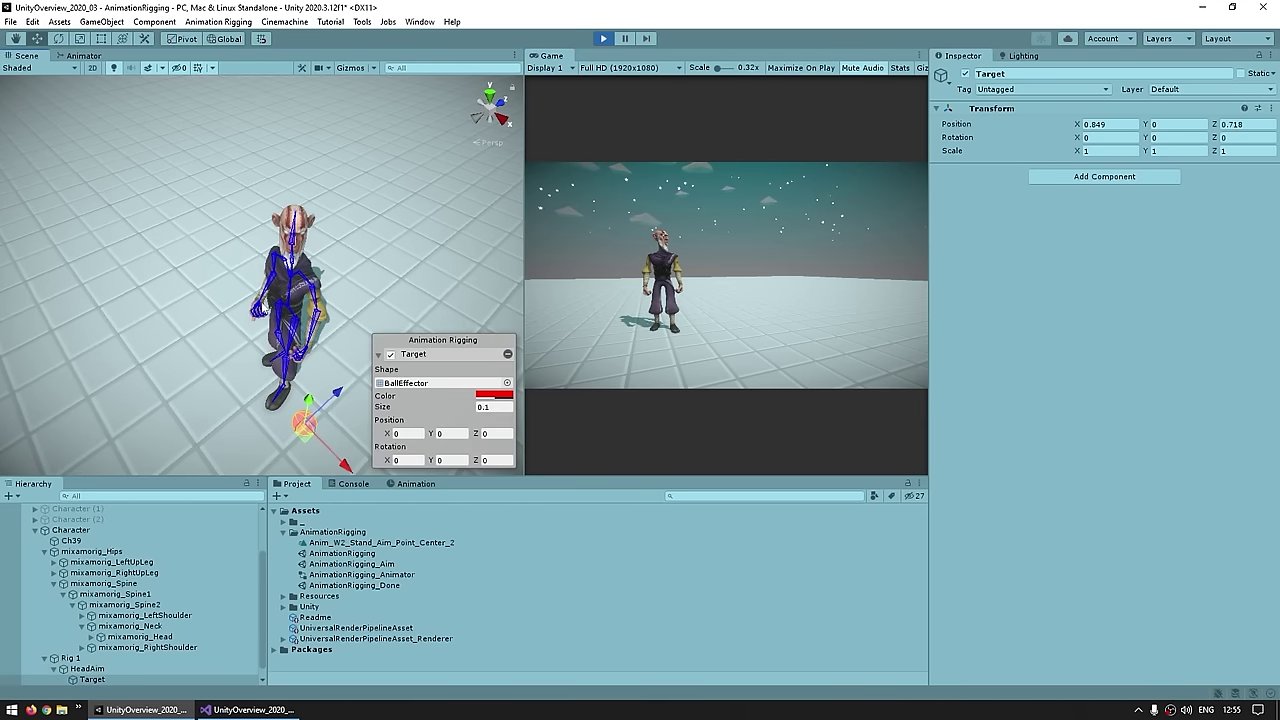
drag(273, 352, 75, 237)
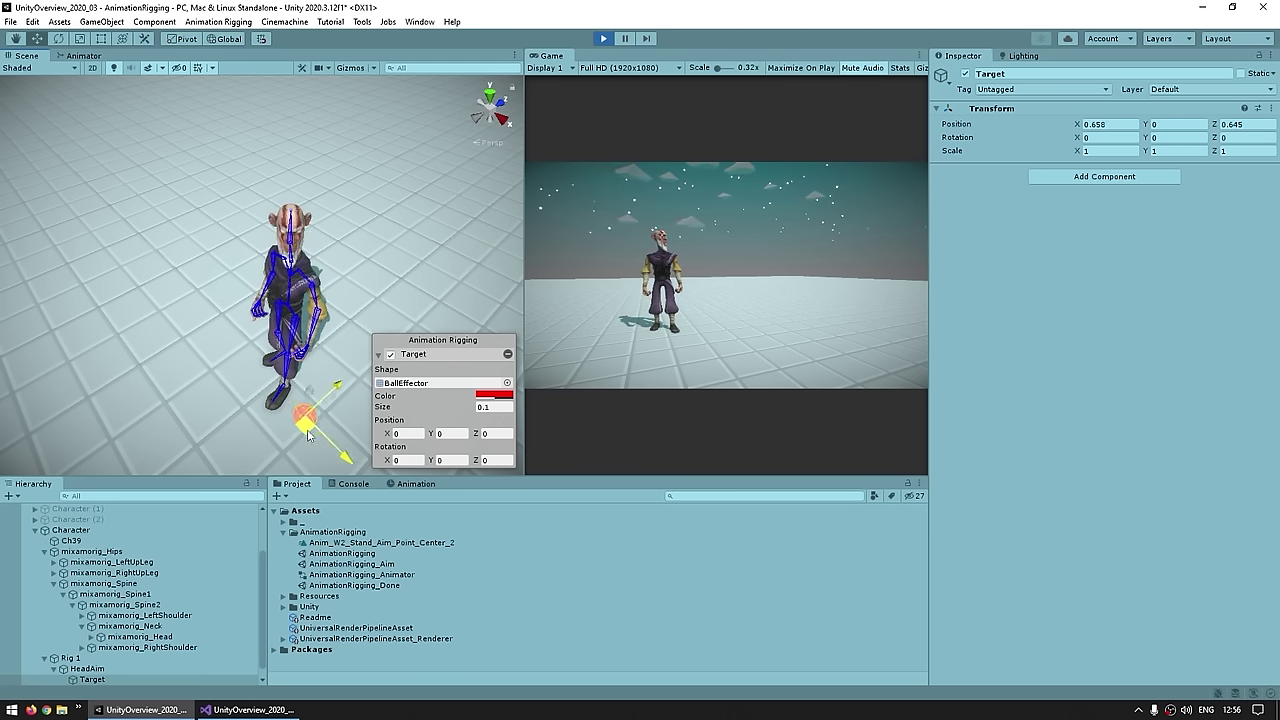
key(ctrl+p)
Step: Set HeadAim's Min Limit to -78 and Max Limit to 84, and test the aim in Play mode by moving Target
drag(1108, 377, 1121, 387)
drag(1210, 391, 1191, 397)
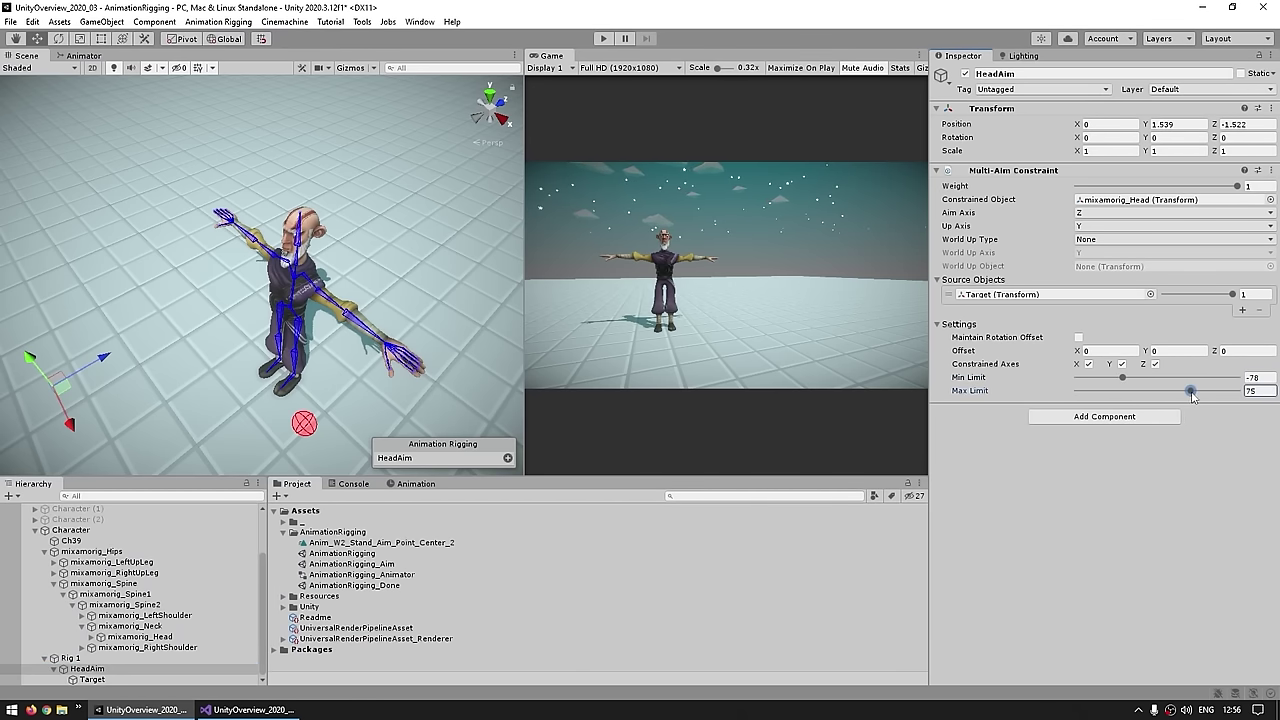
key(ctrl+p)
click(305, 428)
drag(299, 372, 185, 378)
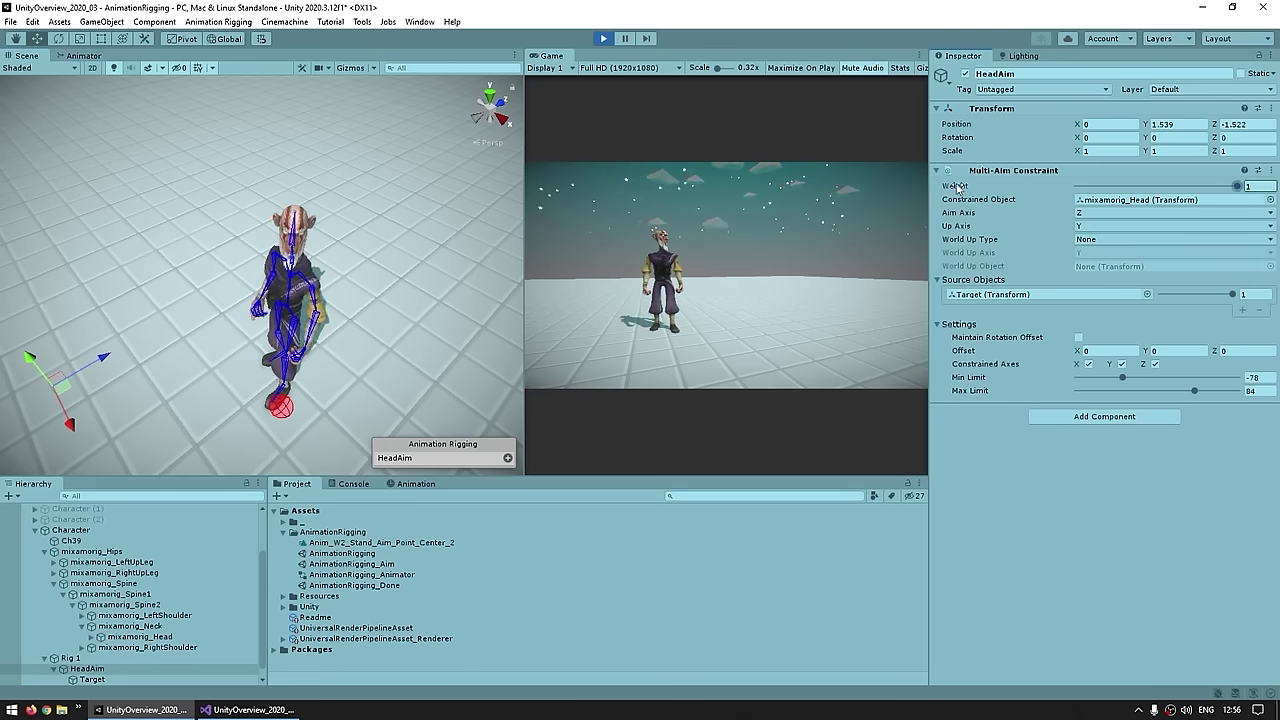
Step: Examine the Rig component's weight on Rig 1, and return to HeadAim's constraint settings
click(70, 658)
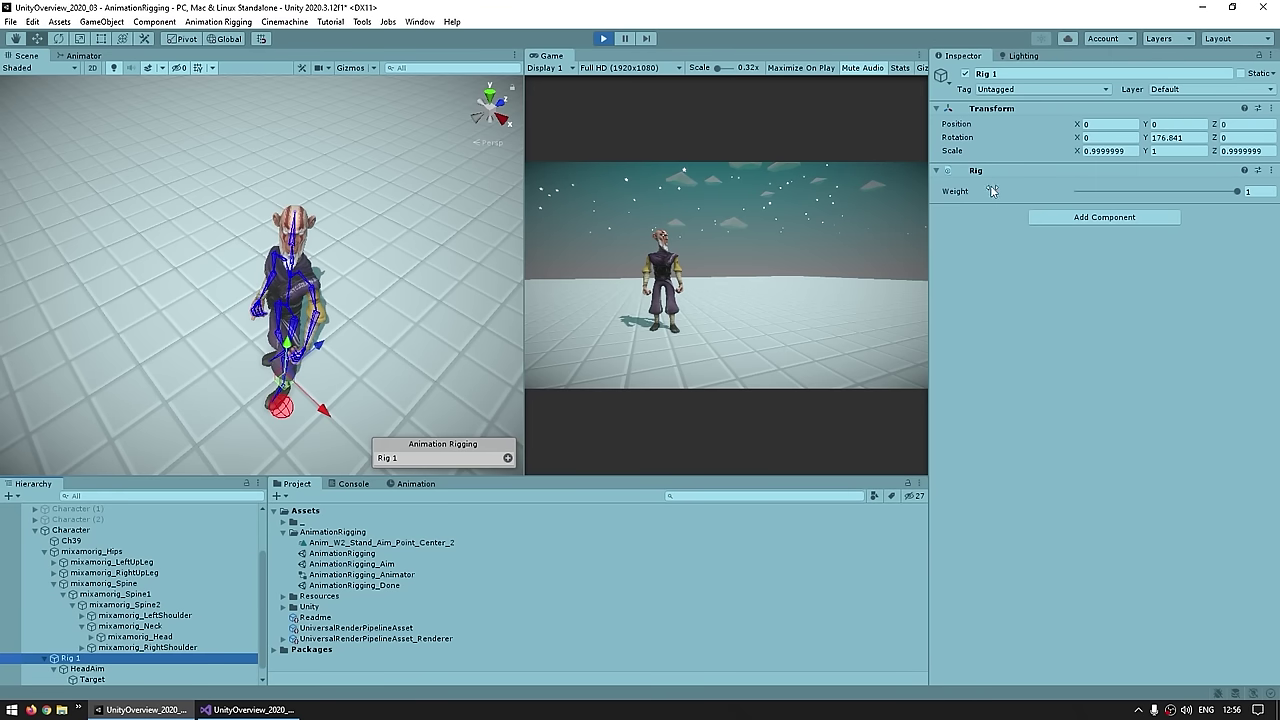
click(1126, 467)
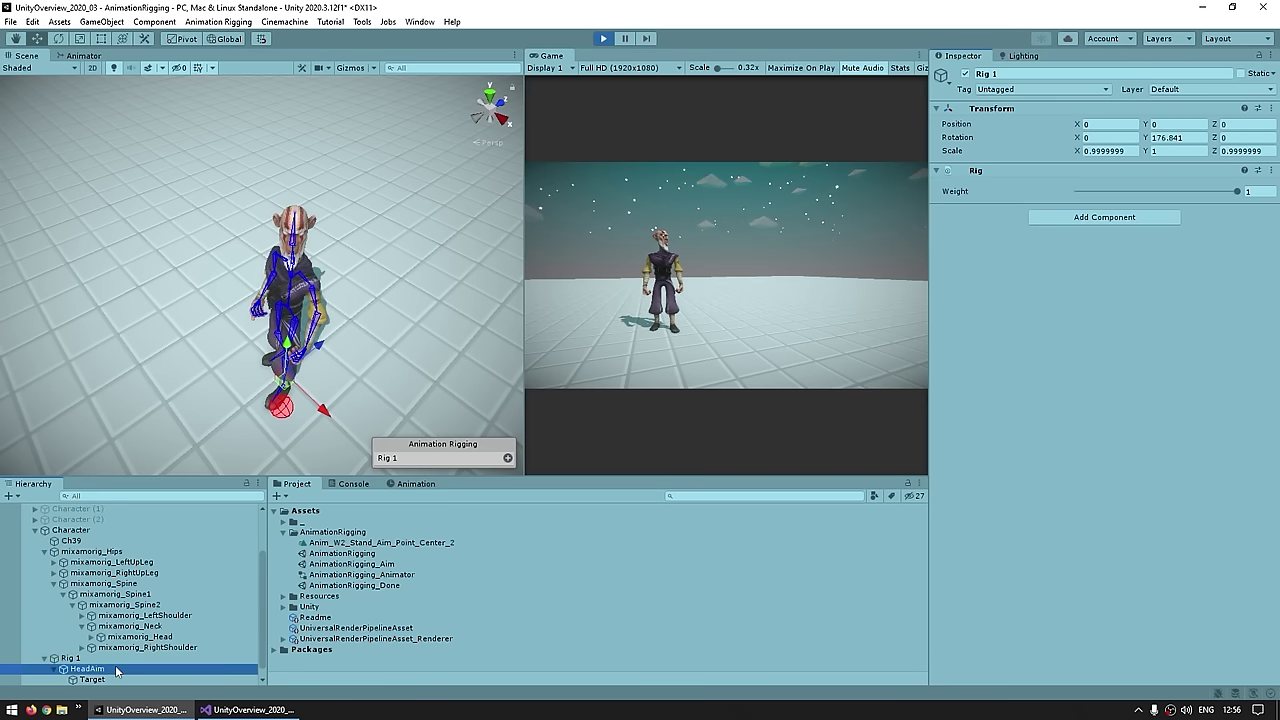
click(234, 668)
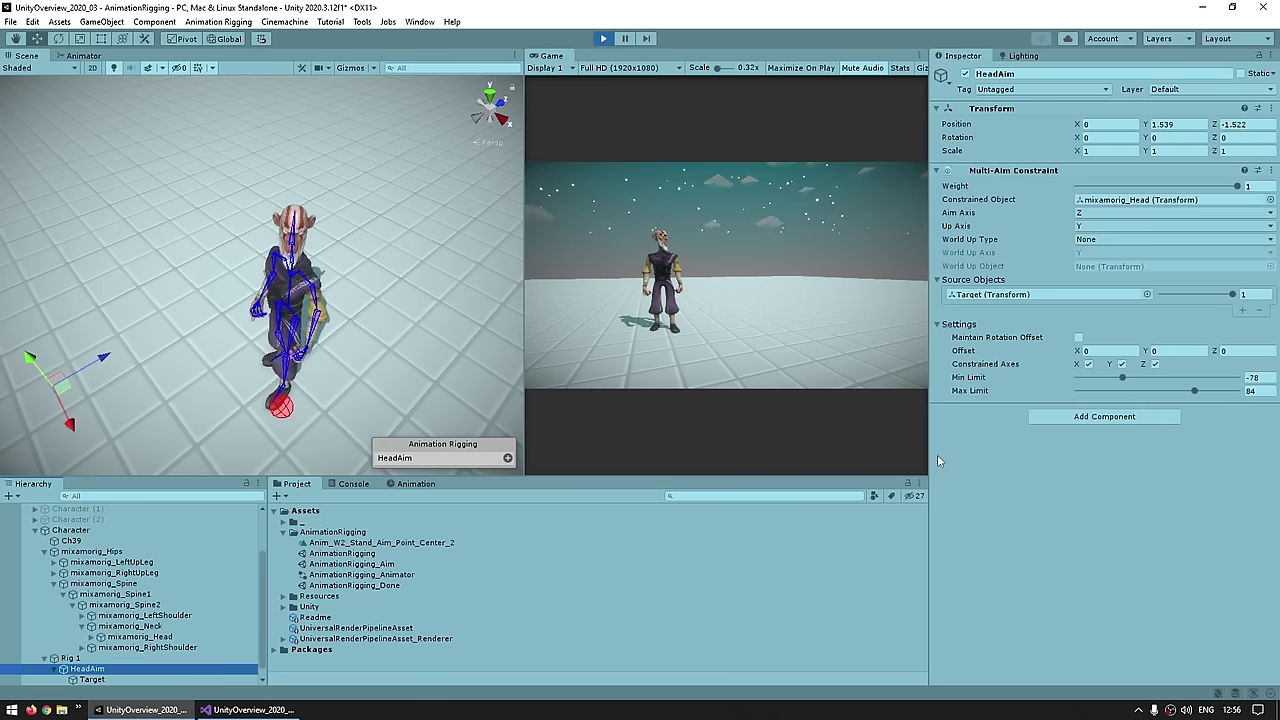
Step: Move Target to about X 0.87, Z 0.56, test HeadAim's weight at 0 and back at 1, and leave Play mode
alt+drag(400, 246, 202, 283)
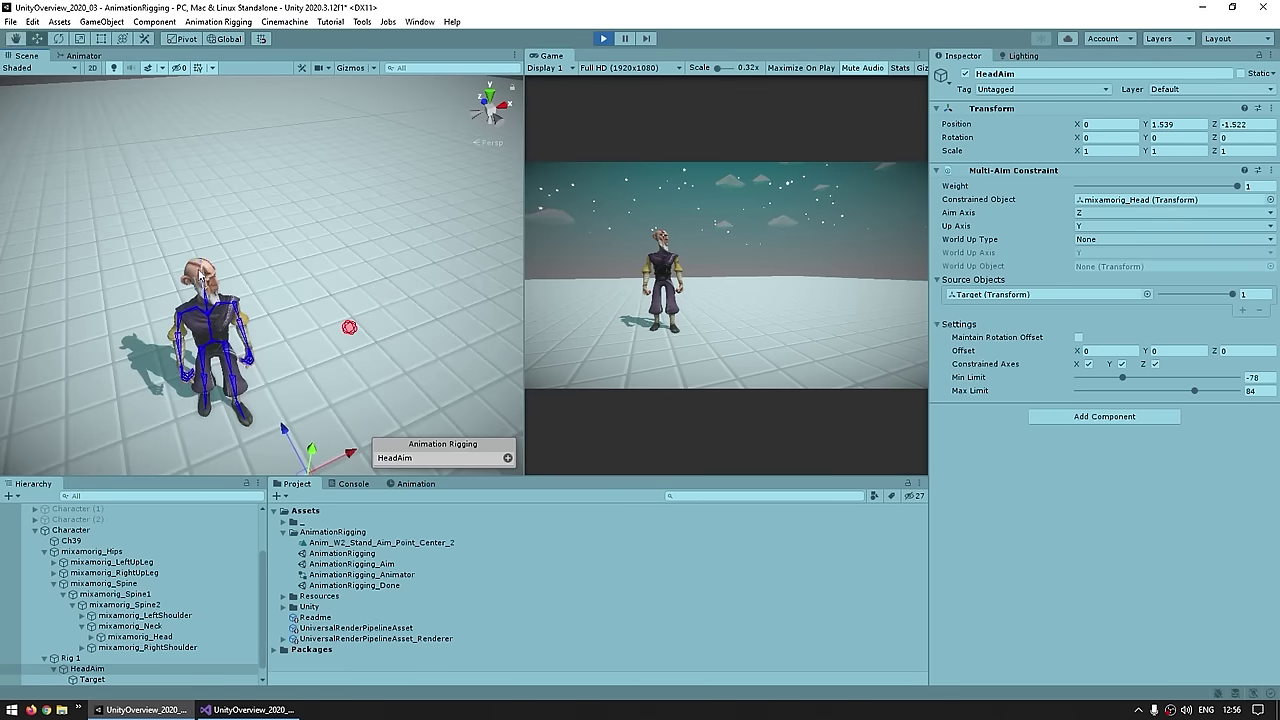
click(348, 329)
drag(346, 340, 378, 341)
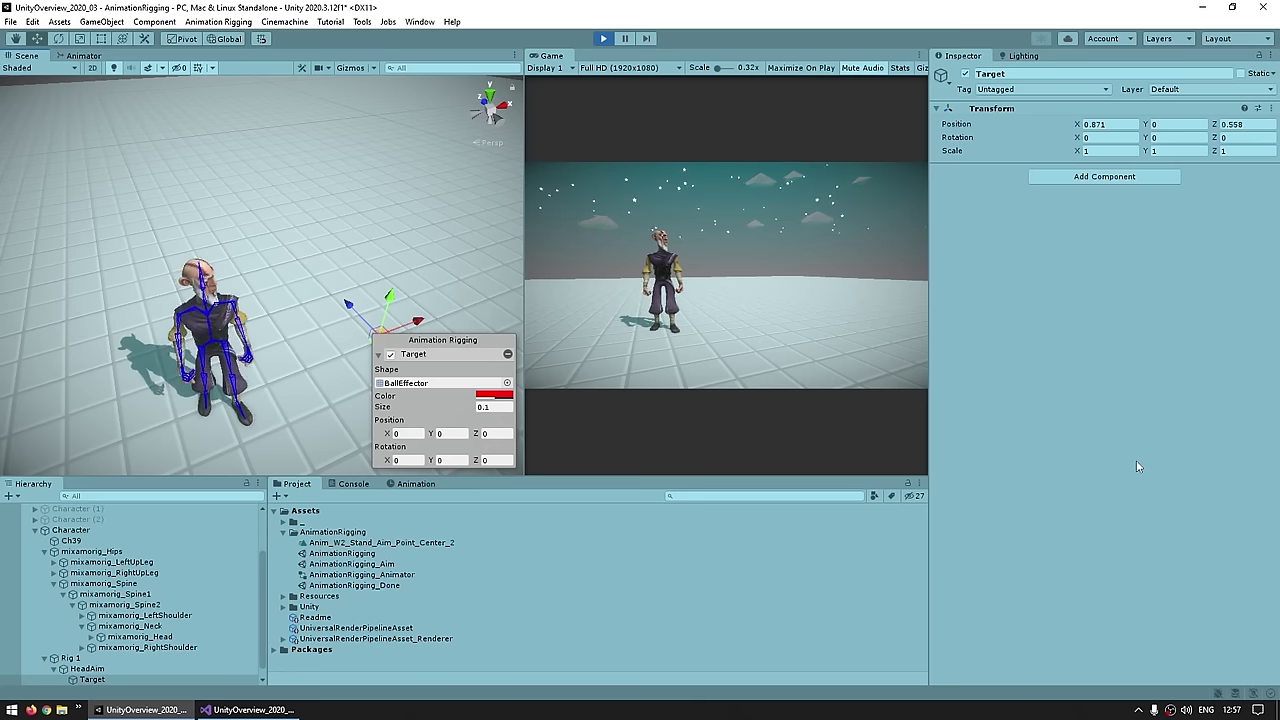
middle_drag(317, 314, 333, 255)
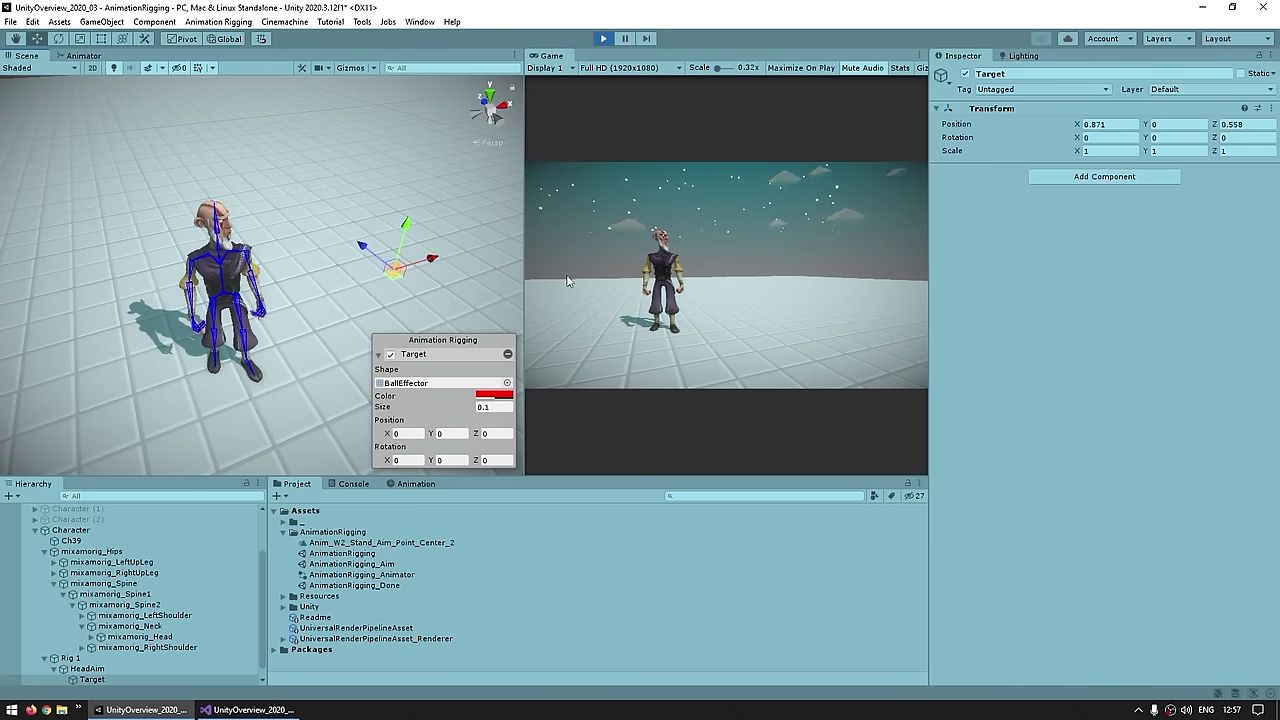
click(87, 668)
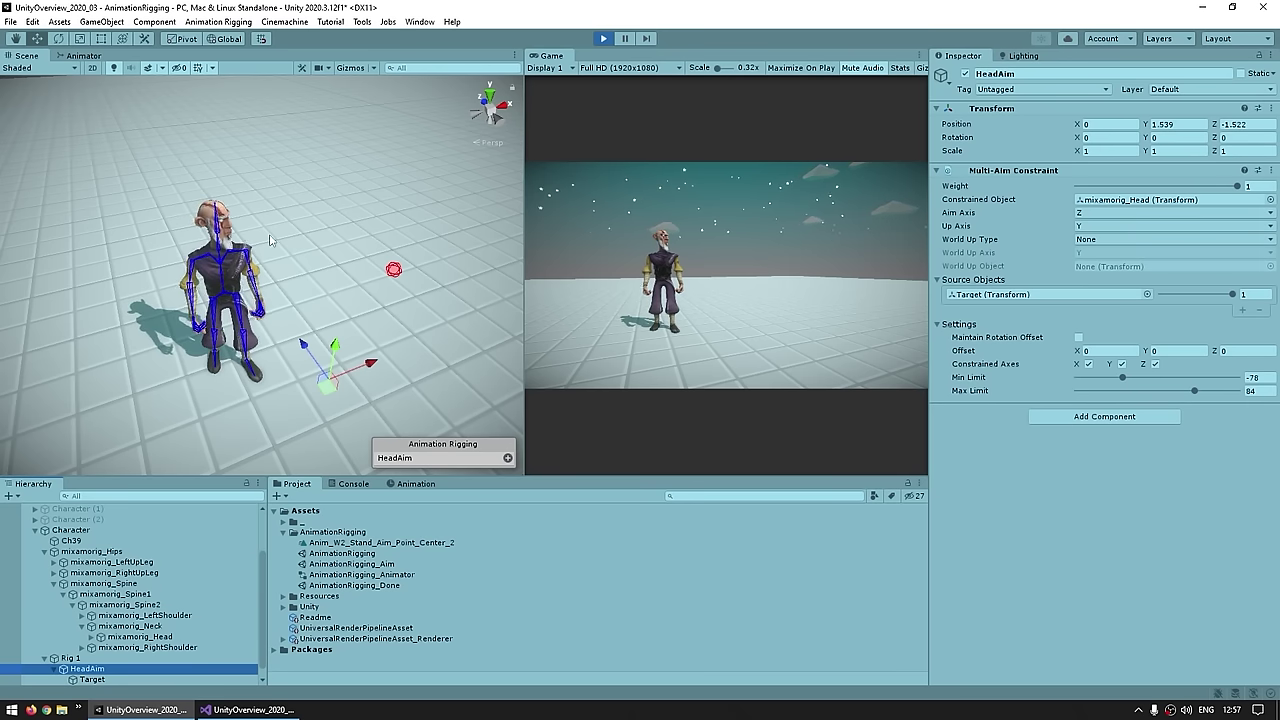
drag(1237, 186, 1077, 187)
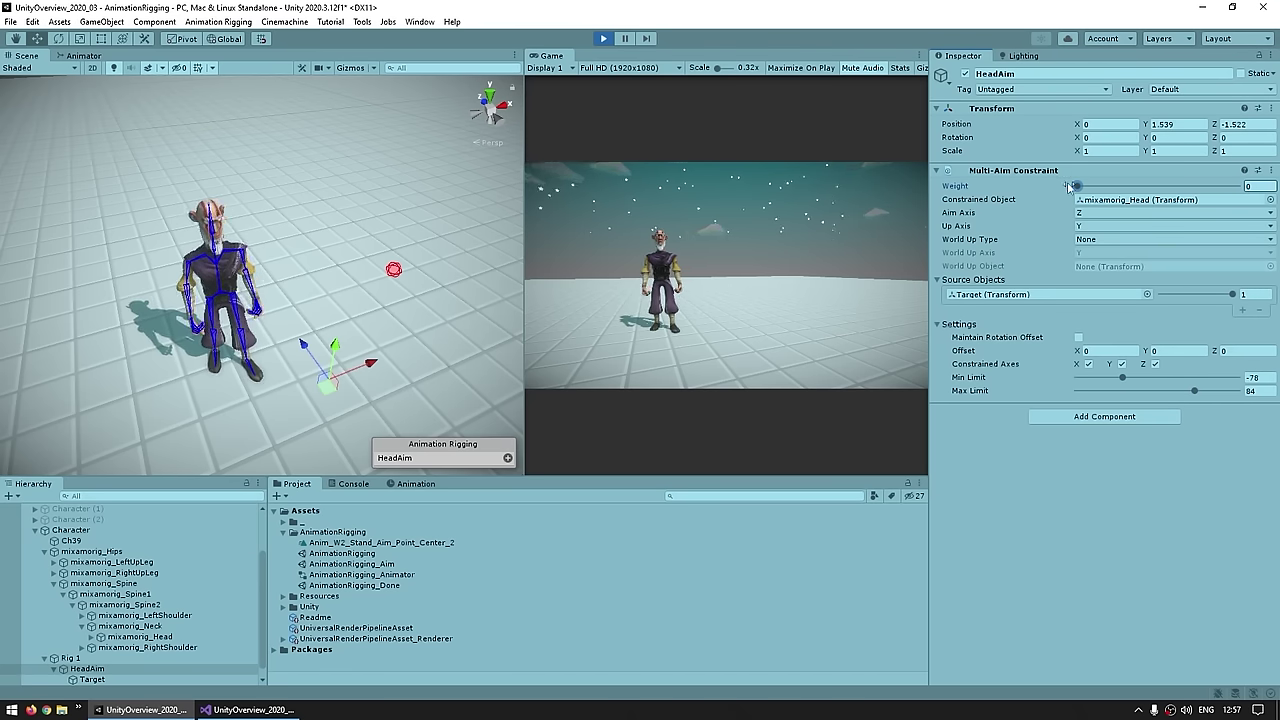
drag(1077, 187, 1240, 188)
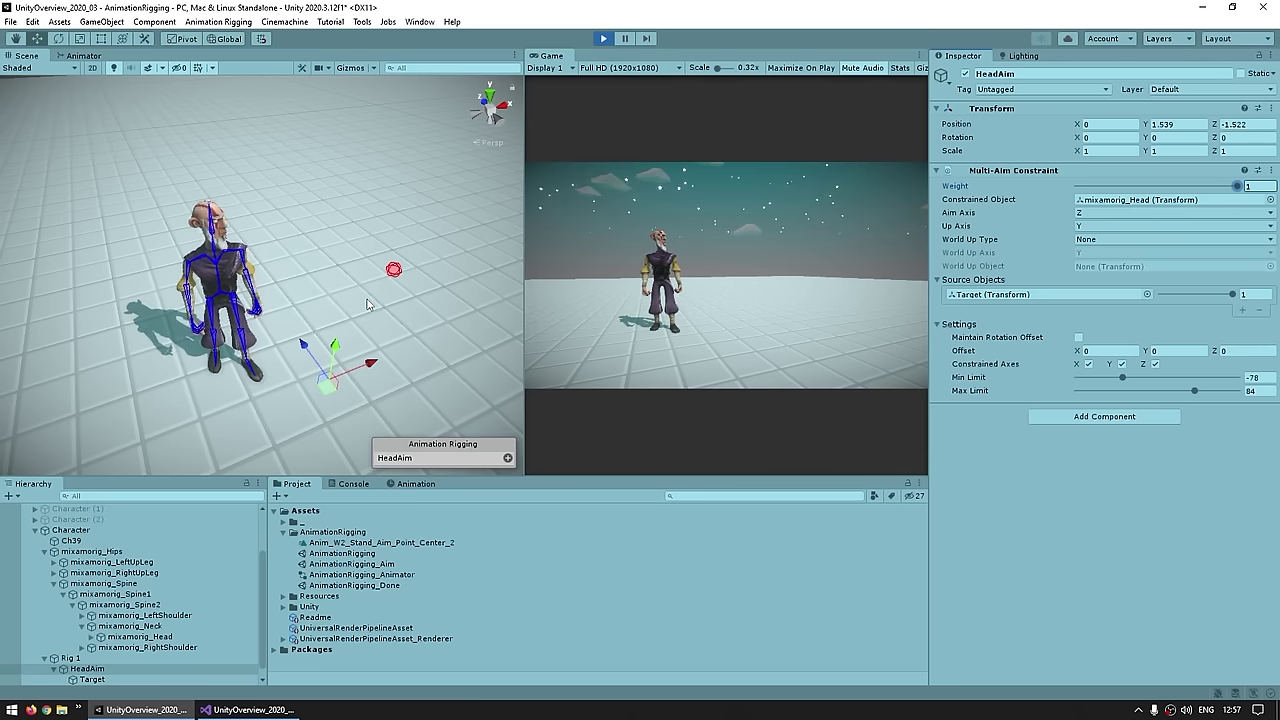
key(ctrl+p)
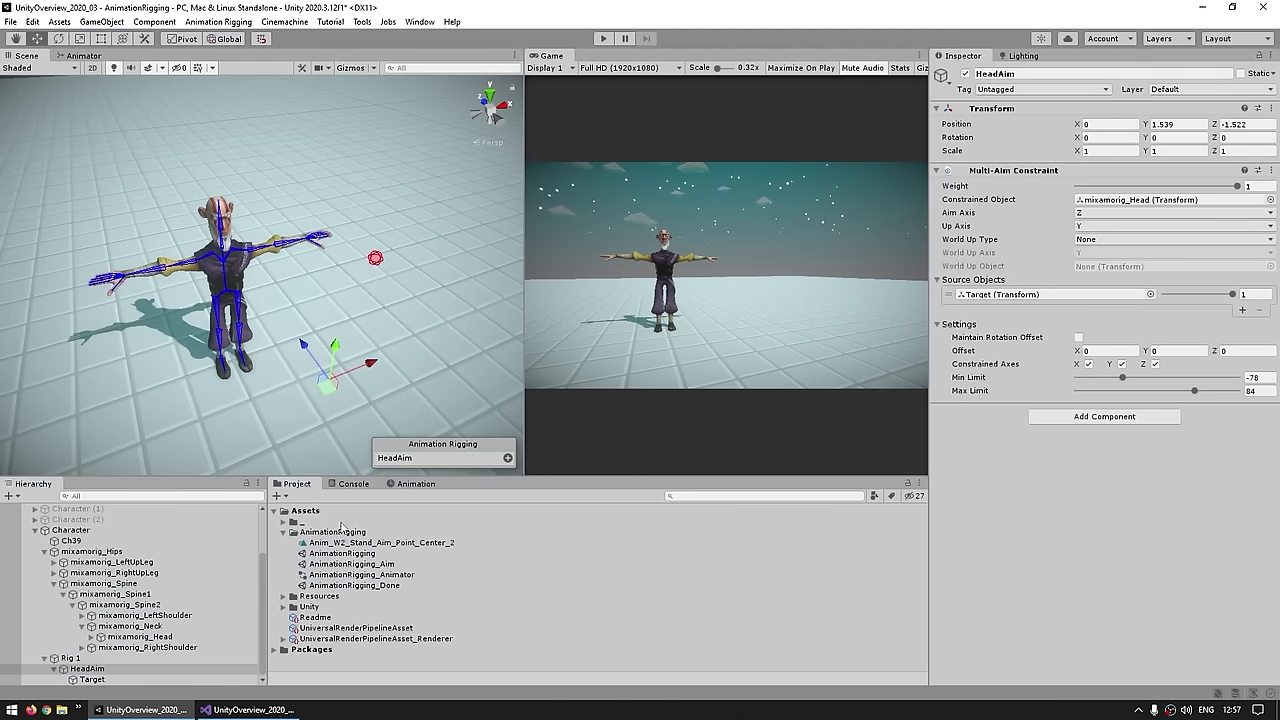
Step: Create a C# script named LookAtObjectAnimationRigging in the AnimationRigging folder and attach it to Rig 1
right_click(334, 532)
mouse_move(418, 172)
click(558, 88)
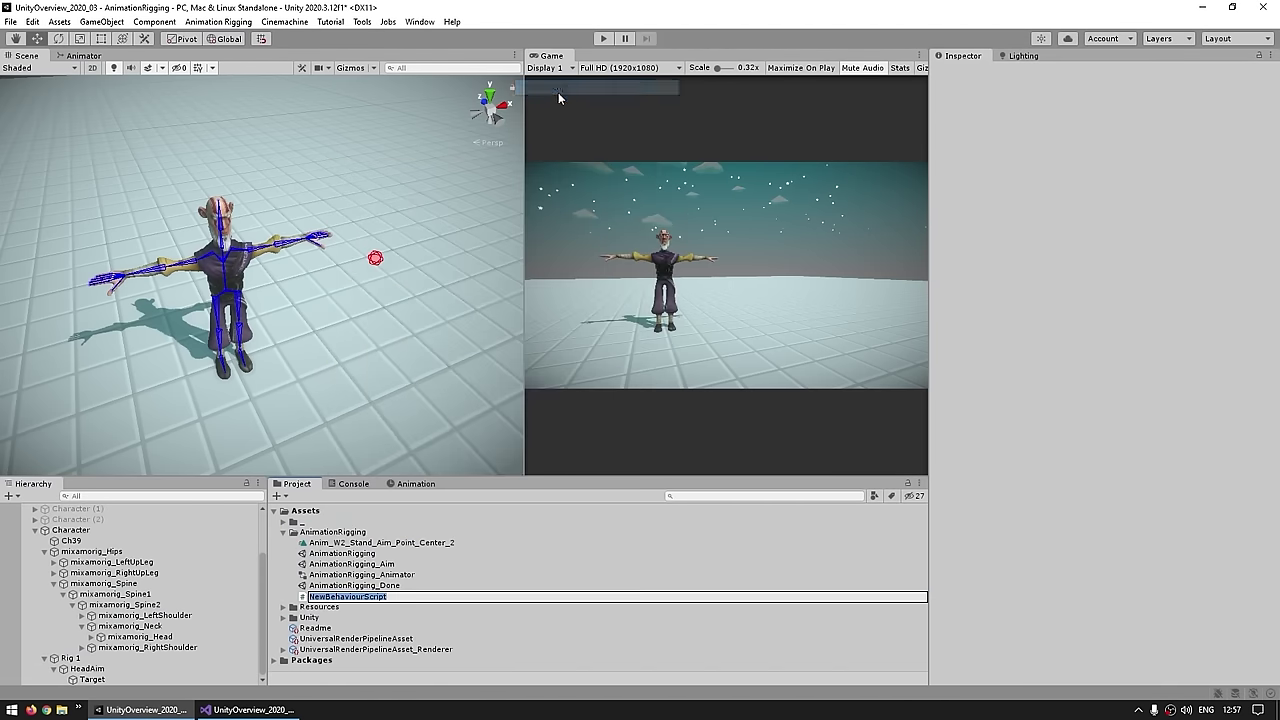
text(LookAtObjectAnimationRigging)
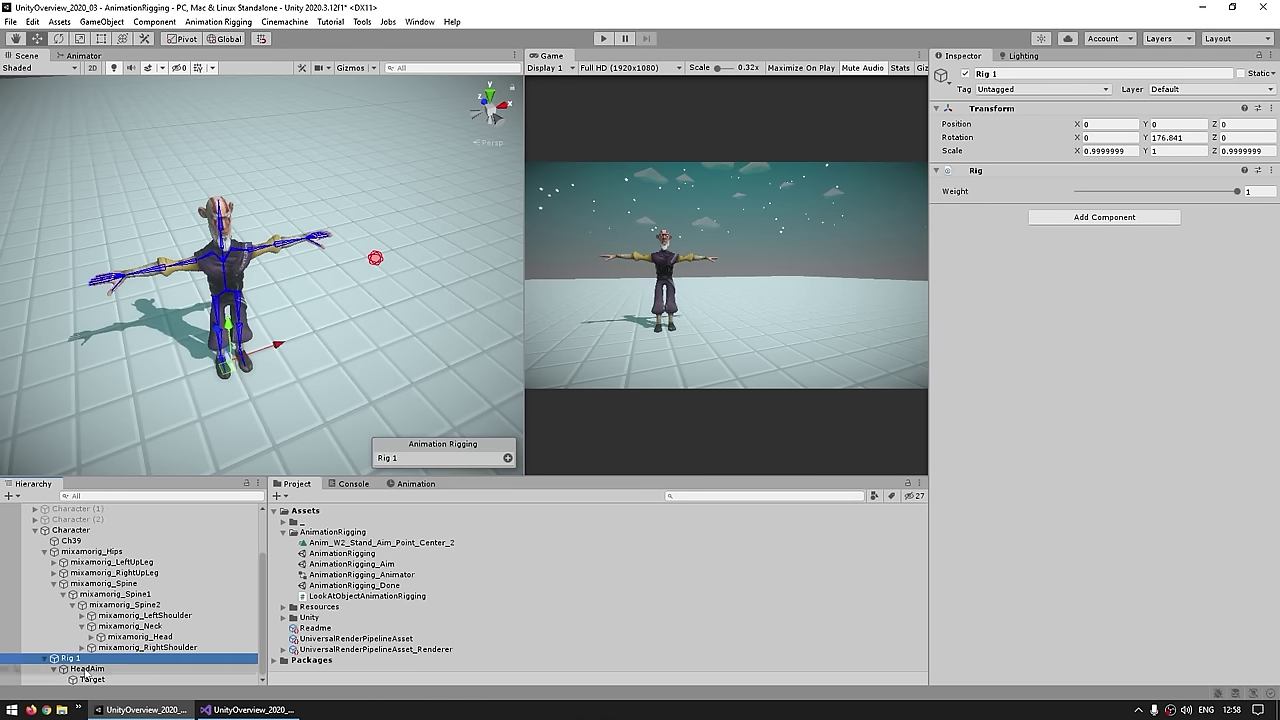
drag(330, 596, 1008, 262)
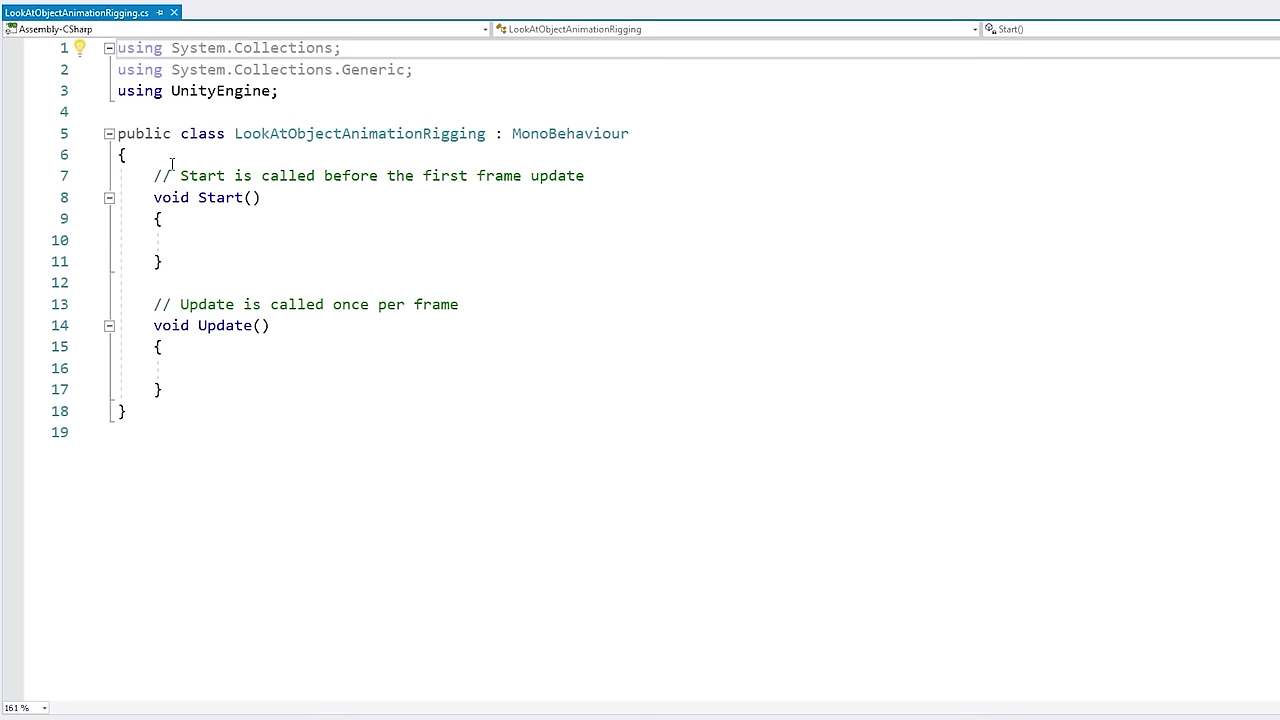
Step: Replace the template Start and Update methods with an empty class body whose opening brace sits on the class declaration line
drag(127, 154, 451, 690)
key(Delete)
key(Return)
key(Return)
text(})
key(Up)
key(Return)
key(Return)
Step: Add a private void Awake method that calls GetComponent<Rig>(), and save the script
text(private void)
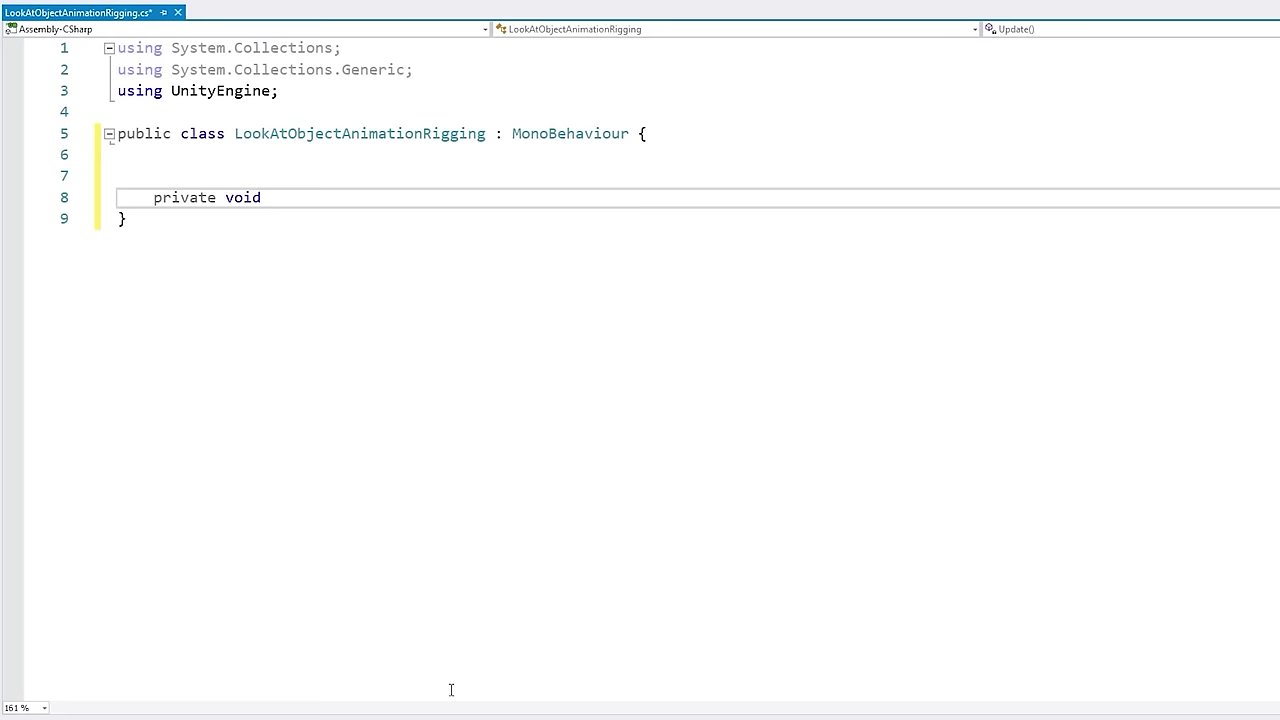
text( Awake() {)
key(Return)
text(GEtC)
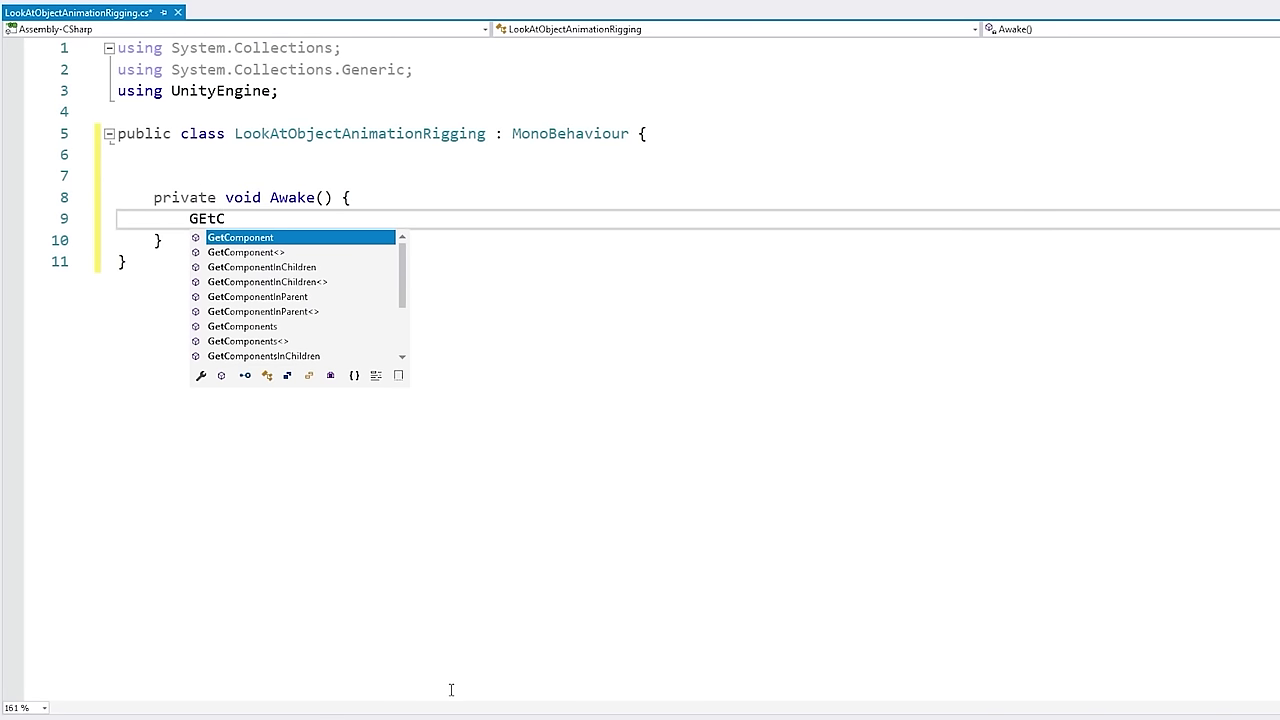
key(Tab)
text(<Rig)
key(Escape)
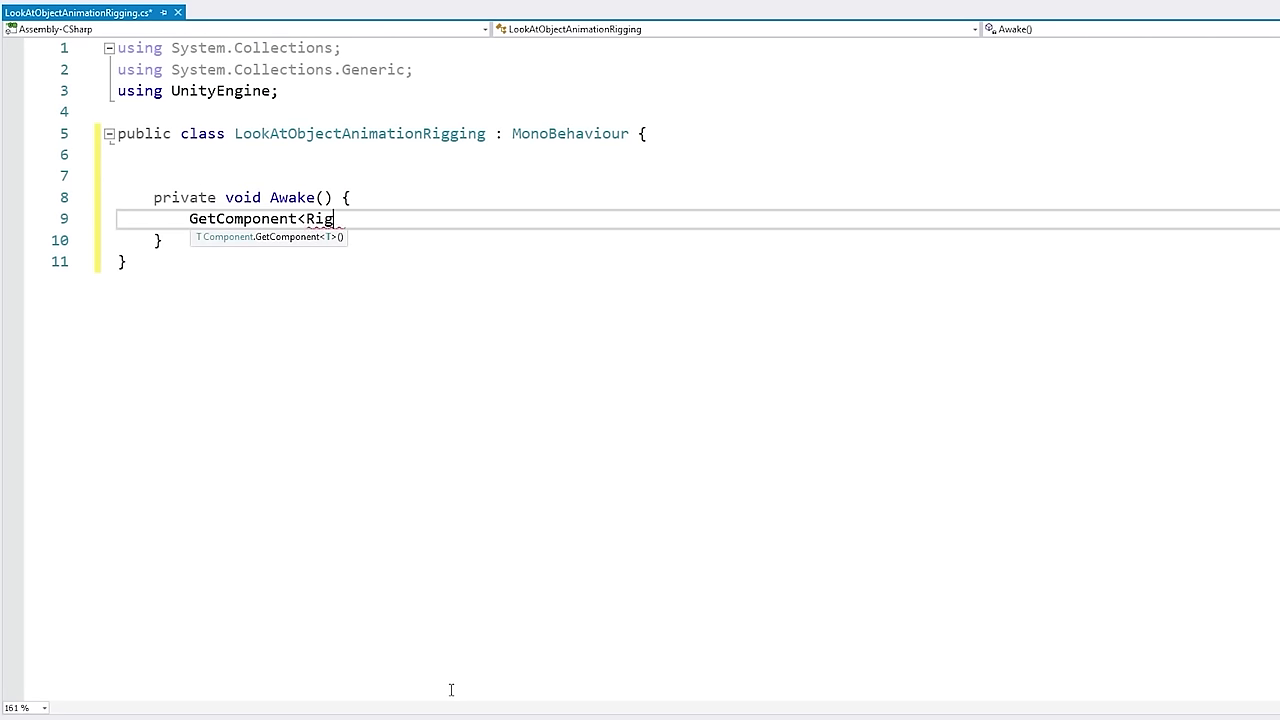
text(> Z();)
key(BackSpace)
key(BackSpace)
key(ctrl+s)
mouse_move(326, 228)
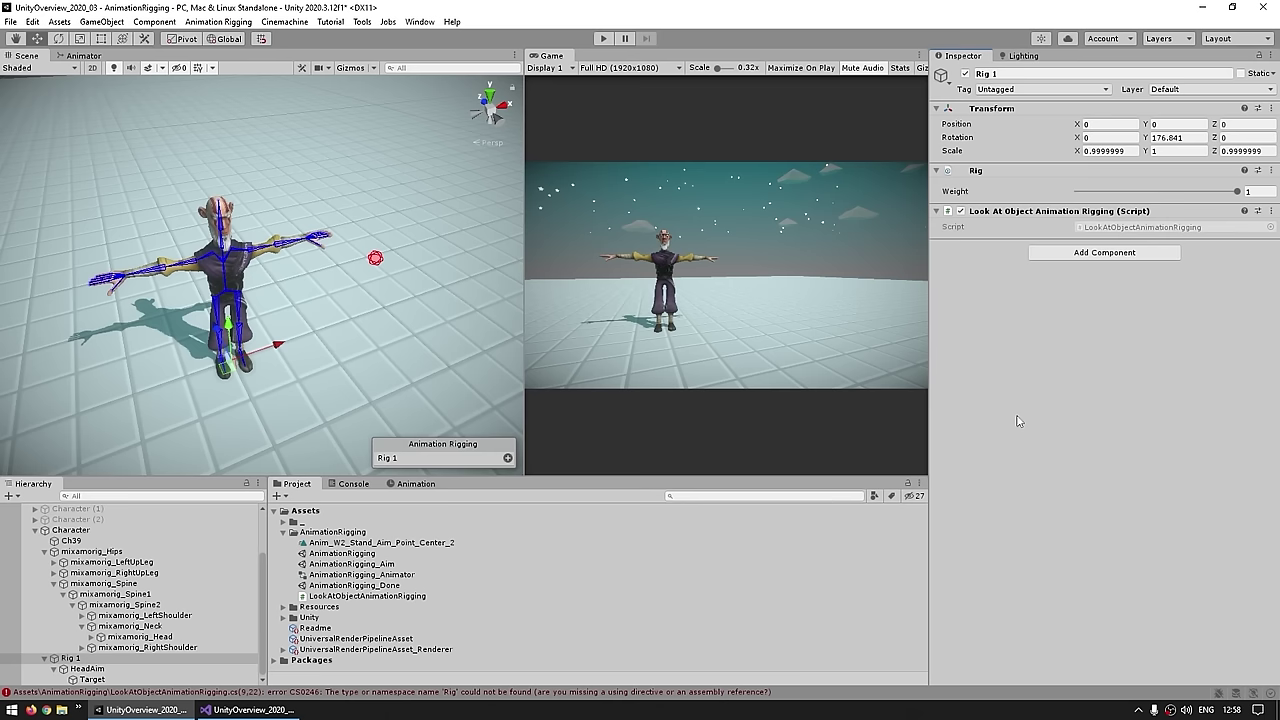
Step: Open the Rig component's source script from Rig 1 and copy its namespace, UnityEngine.Animations.Rigging
right_click(978, 172)
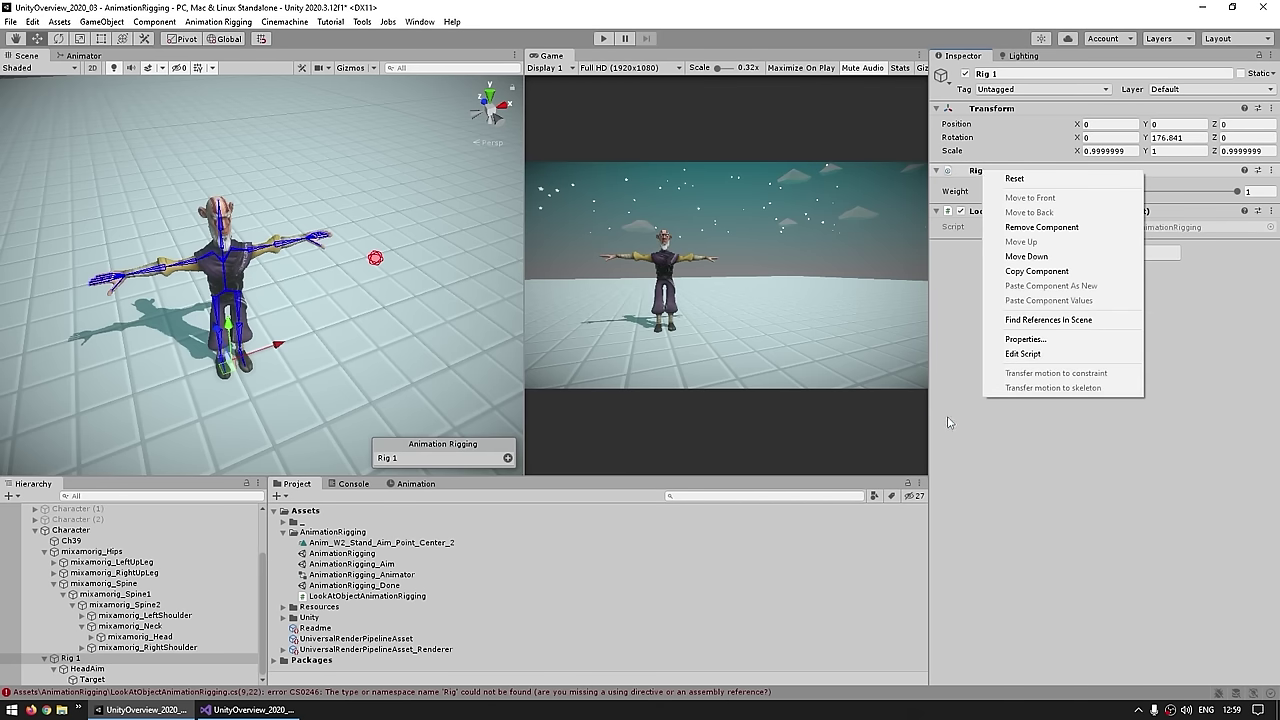
click(1017, 355)
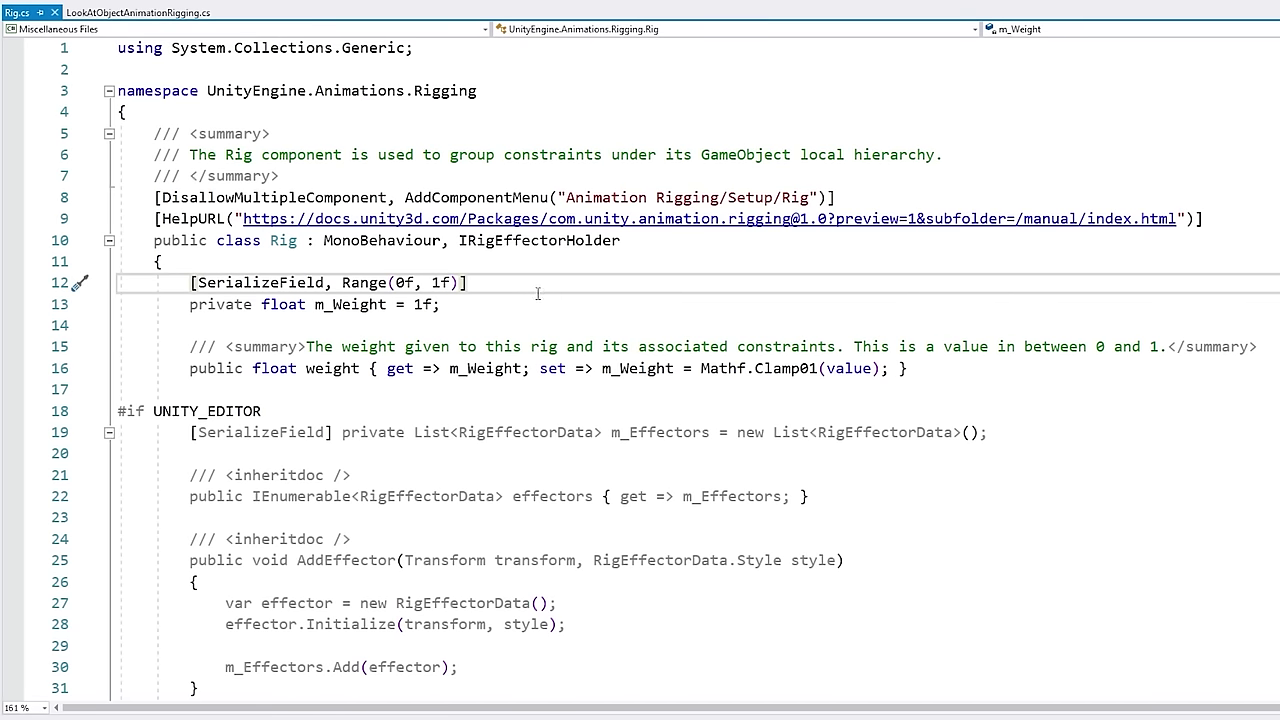
click(199, 133)
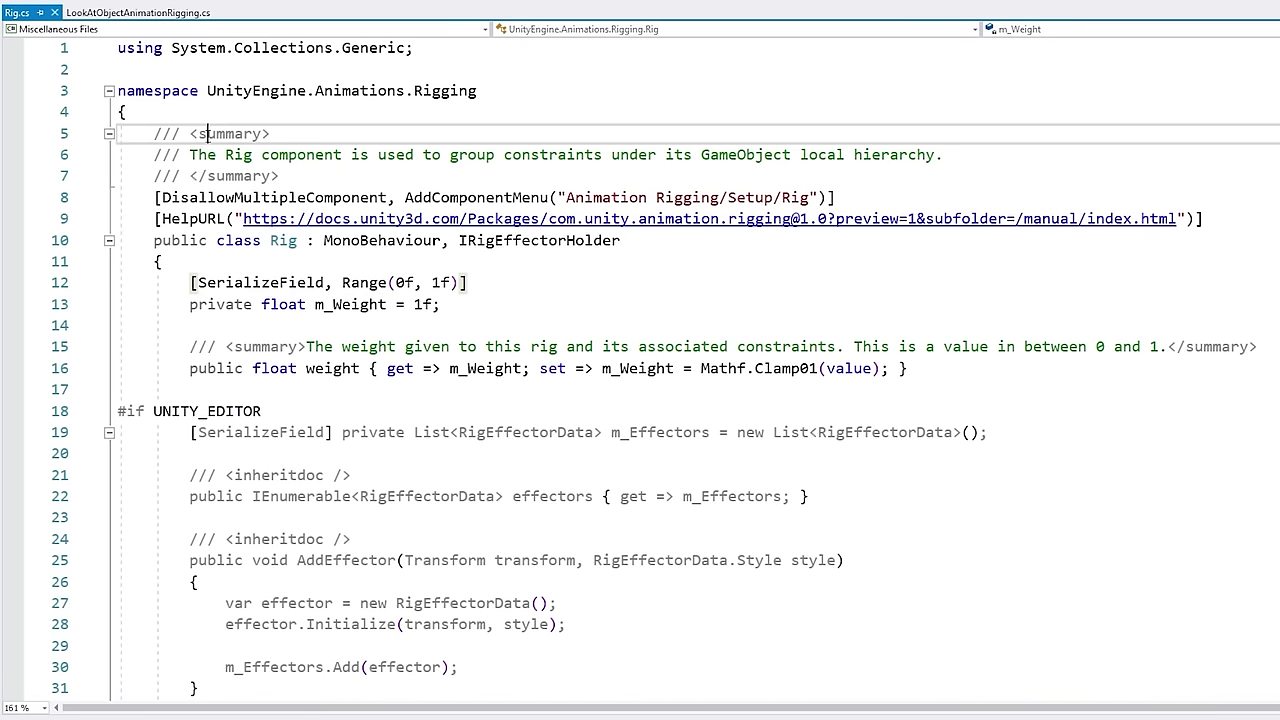
drag(206, 91, 478, 91)
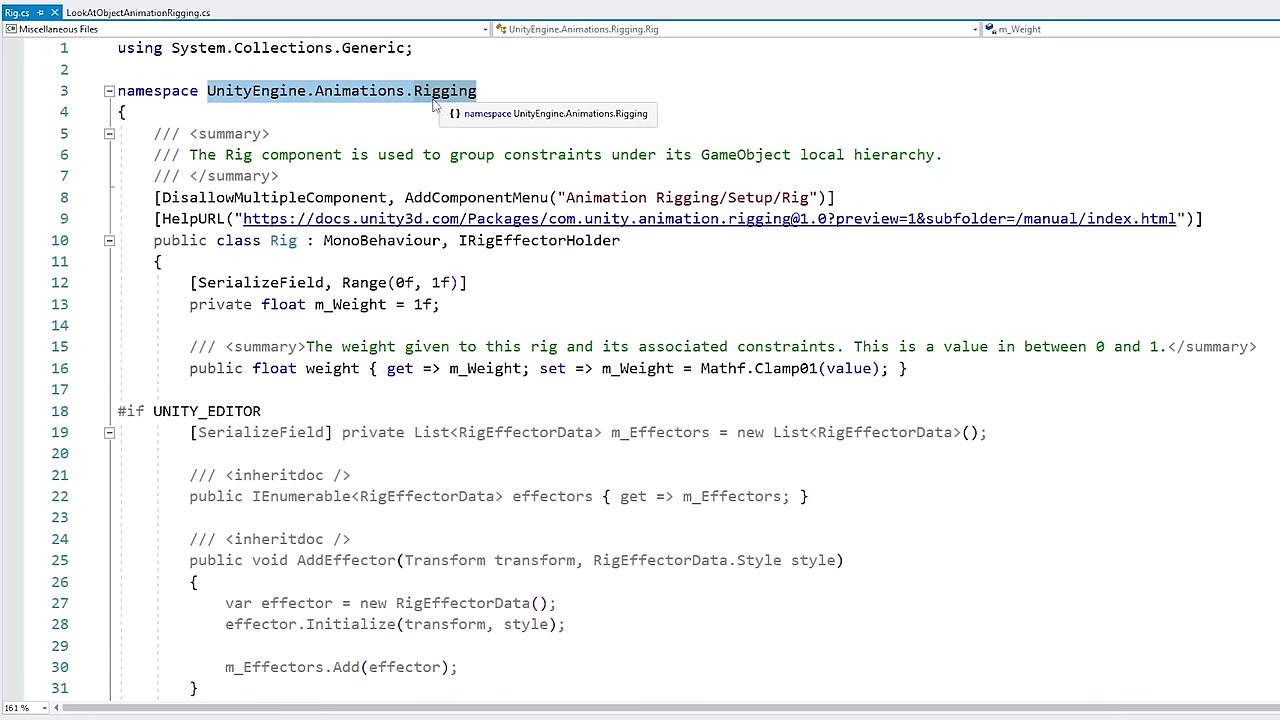
click(292, 253)
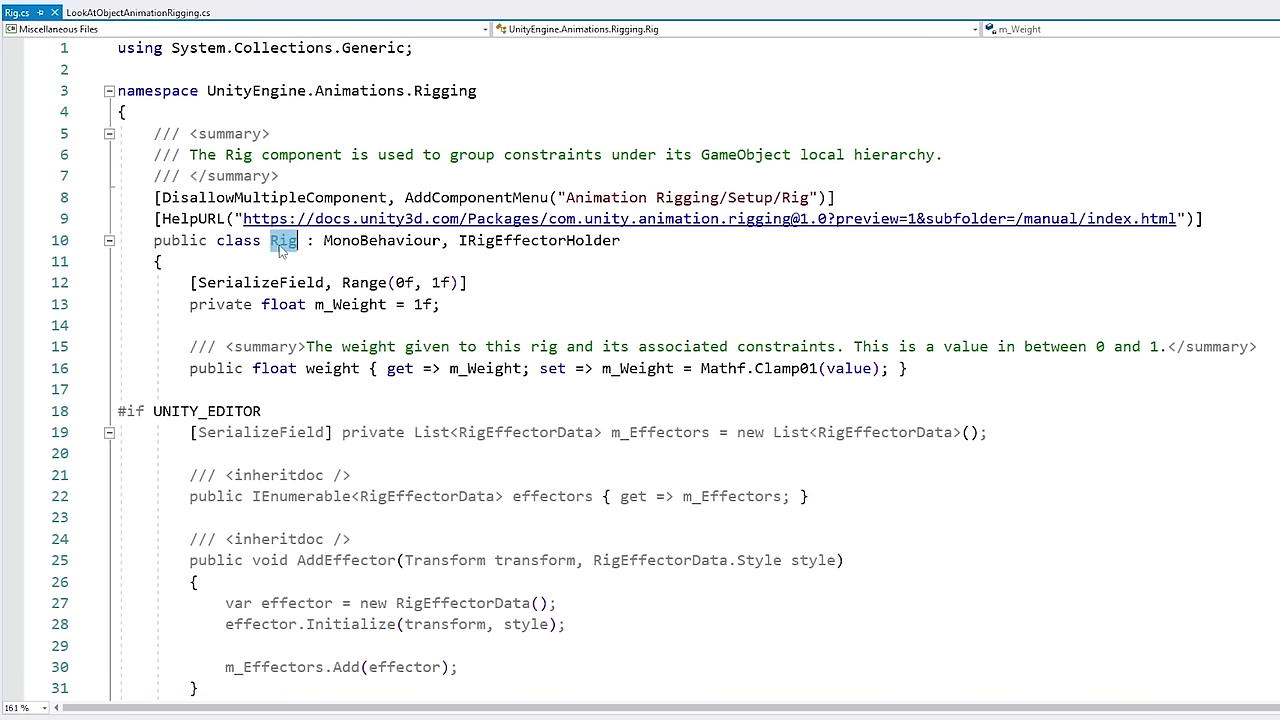
drag(206, 91, 478, 91)
key(ctrl+c)
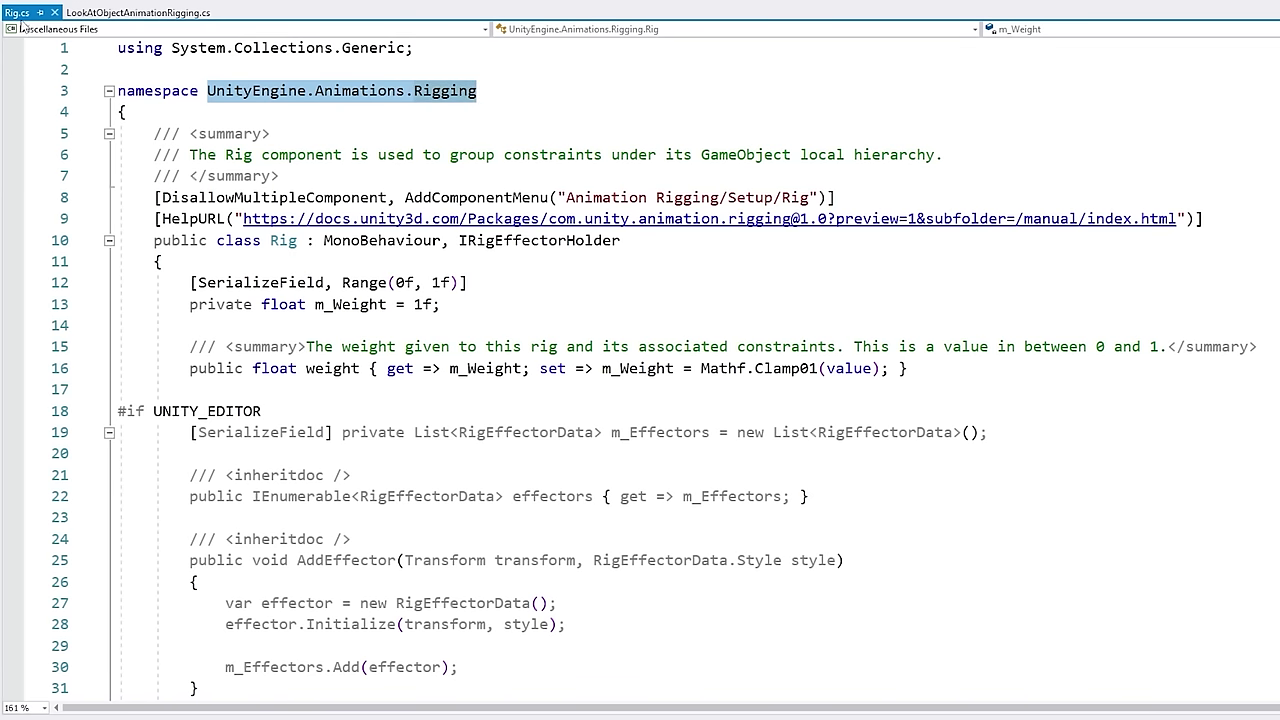
Step: Close Rig.cs and add a using directive for UnityEngine.Animations.Rigging to LookAtObjectAnimationRigging
click(55, 12)
text(using)
key(ctrl+v)
text(;)
key(Return)
key(Up)
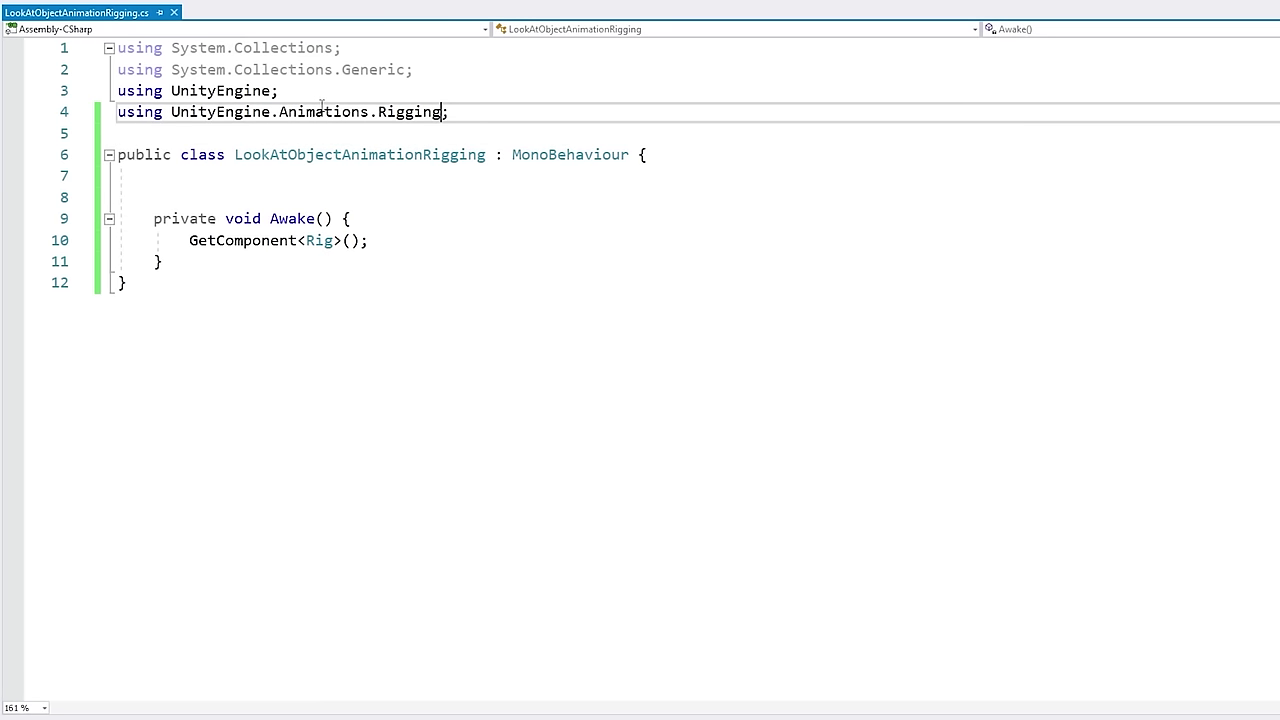
Step: Declare a private Rig field named rig and assign it the GetComponent<Rig>() result in Awake
click(323, 240)
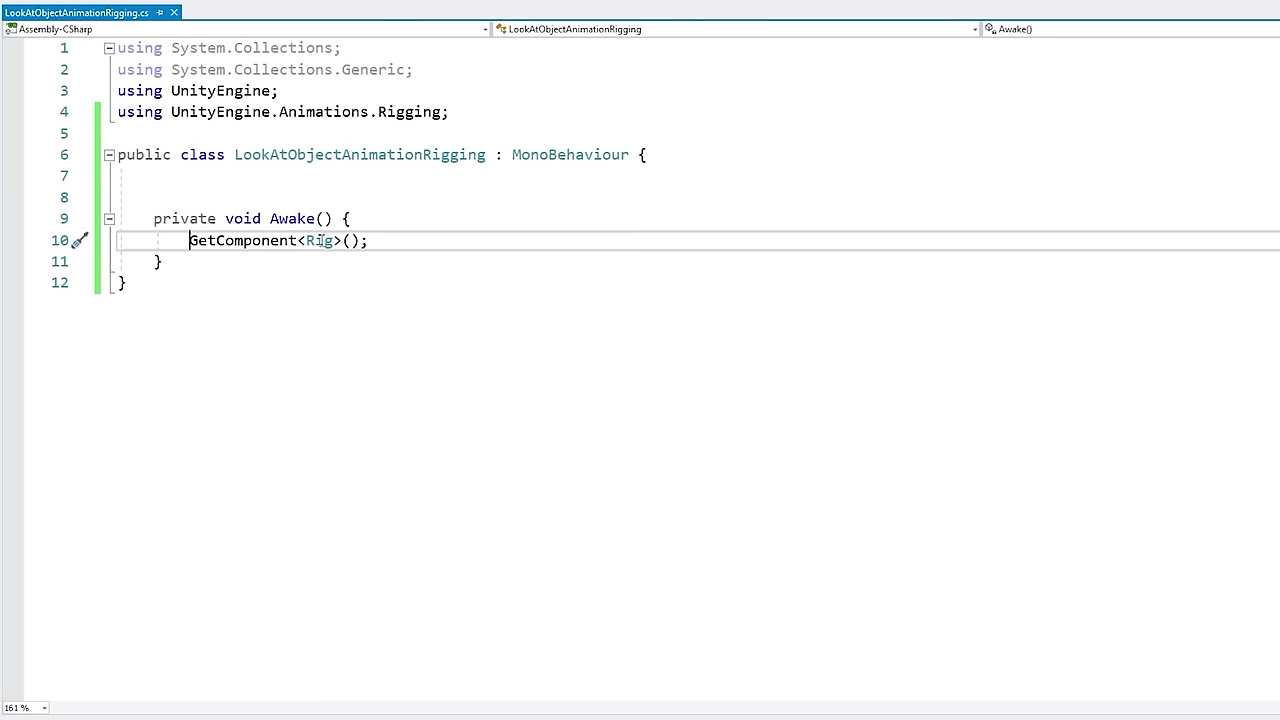
key(Home)
key(Up)
key(Up)
key(Up)
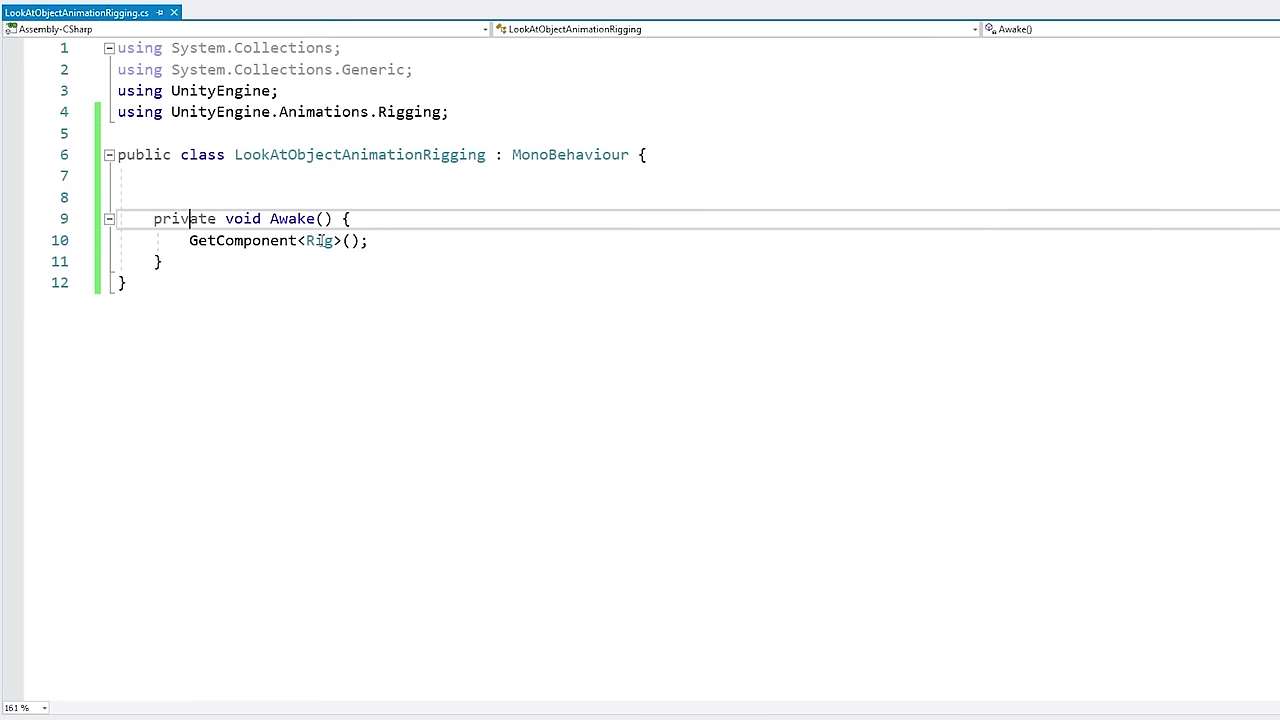
key(Return)
text(private Rig rig;)
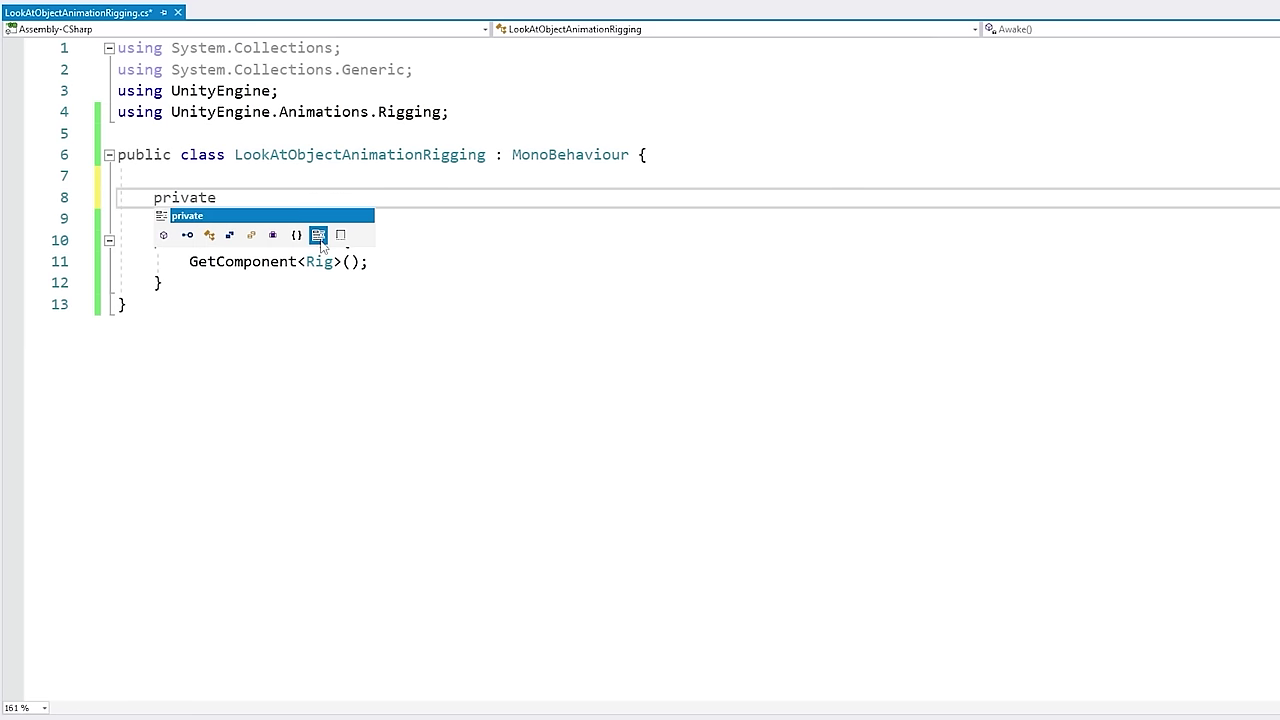
key(Down)
key(Down)
key(Down)
key(Home)
text(rig =)
Step: Add an empty private void Update method below Awake
key(Down)
key(Return)
key(Return)
text(private void Update() {)
Step: Declare a private float field named targetWeight below the rig field
key(Up)
key(Up)
key(Up)
key(Up)
key(Up)
key(Up)
key(Up)
key(Up)
text(private float targetWeight;)
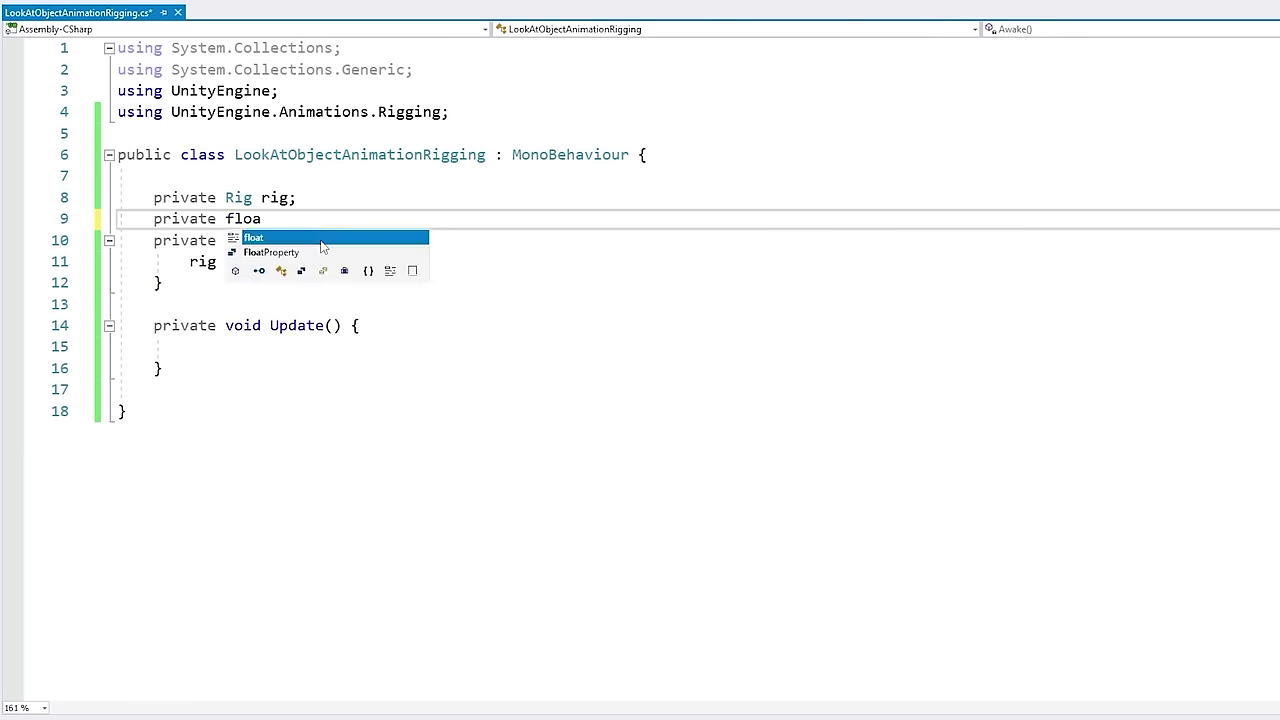
key(Return)
Step: In Update, set rig.weight to Mathf.Lerp(rig.weight, targetWeight, Time.deltaTime * 10f)
key(Down)
key(Down)
key(Down)
key(Down)
key(Down)
key(Down)
key(Tab)
text(rig.weight = Mat)
text(weight, targetWeight, Time.deltaTime * 10f)
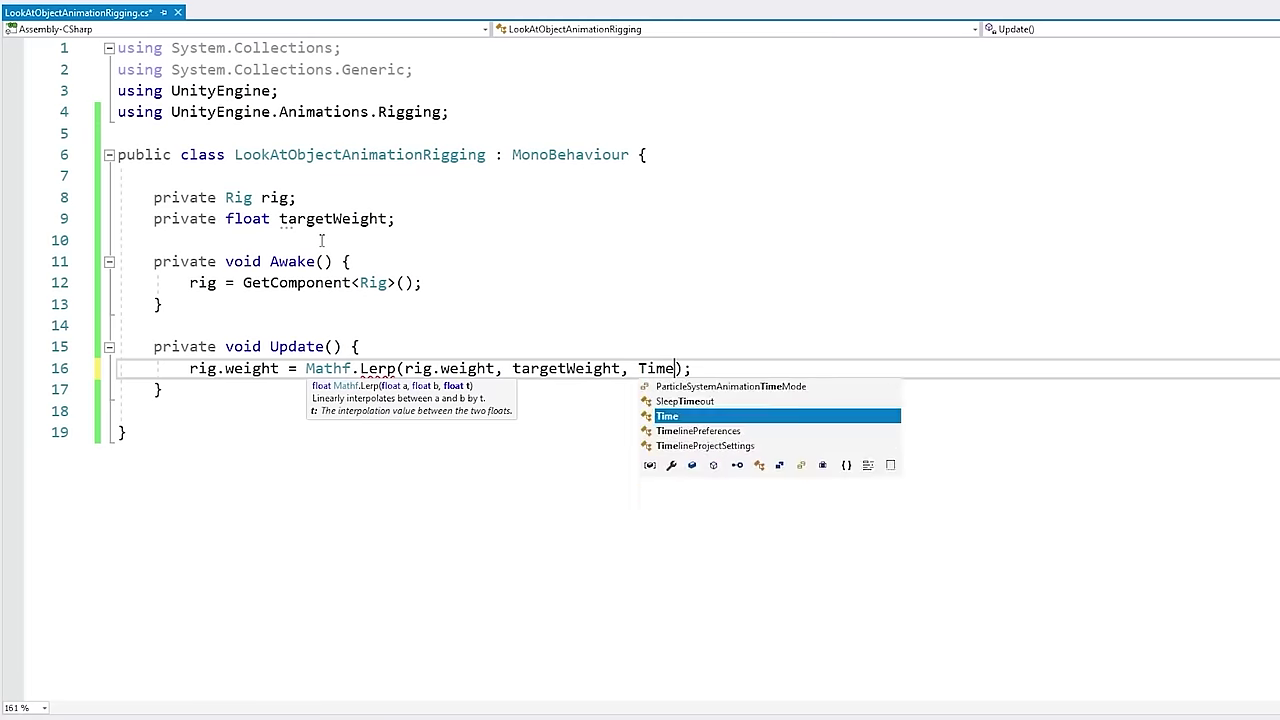
Step: Below the Lerp line in Update, add an if (Input.GetKeyDown(KeyCode.T)) block that sets targetWeight to 1f
key(Return)
key(Return)
text(if (Input.GetKeyDown(KeyCode.T)) {)
key(Return)
key(ctrl+s)
text(targetWeight = 1f;)
key(Down)
Step: Duplicate the KeyCode.T block below itself, change the copy to KeyCode.Y with targetWeight = 0f, and save the script
key(shift+Up)
key(shift+Up)
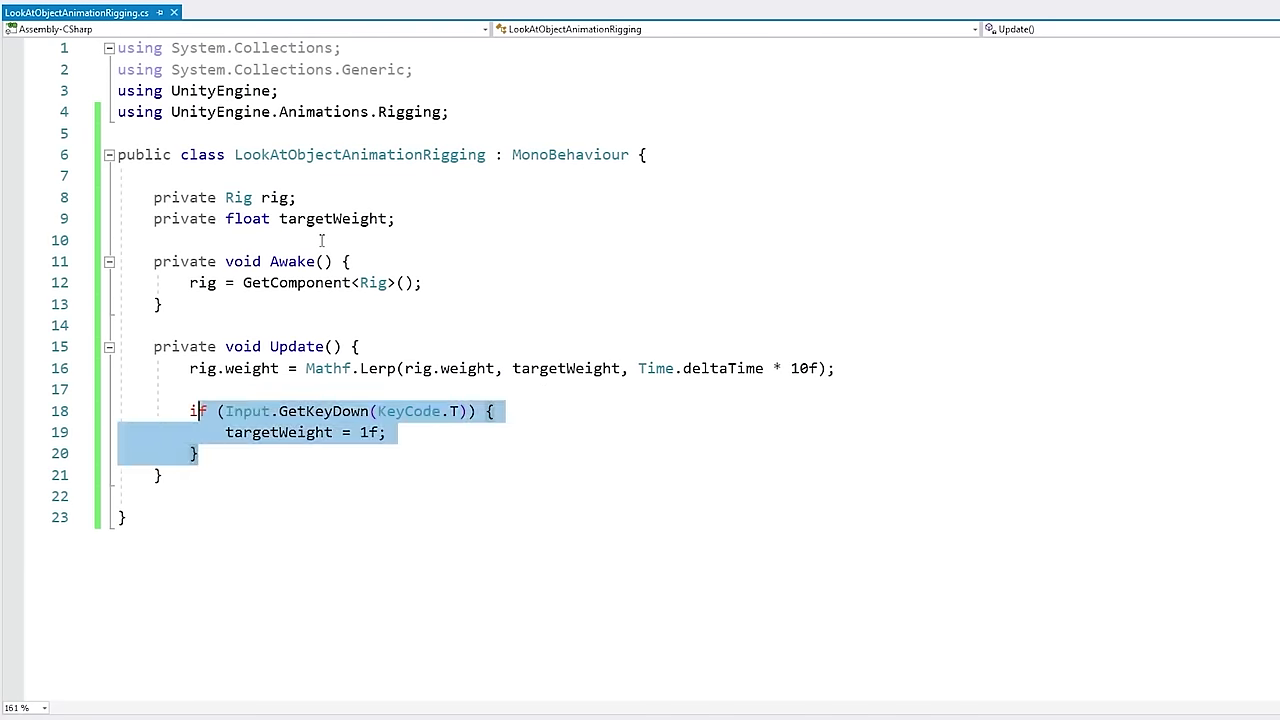
key(shift+Home)
key(ctrl+c)
key(Right)
key(Return)
key(ctrl+v)
key(Up)
key(Up)
key(End)
key(Left)
key(Left)
key(Left)
key(Left)
key(BackSpace)
text(Y)
key(Down)
key(Left)
key(Left)
key(BackSpace)
text(0)
key(Down)
key(ctrl+s)
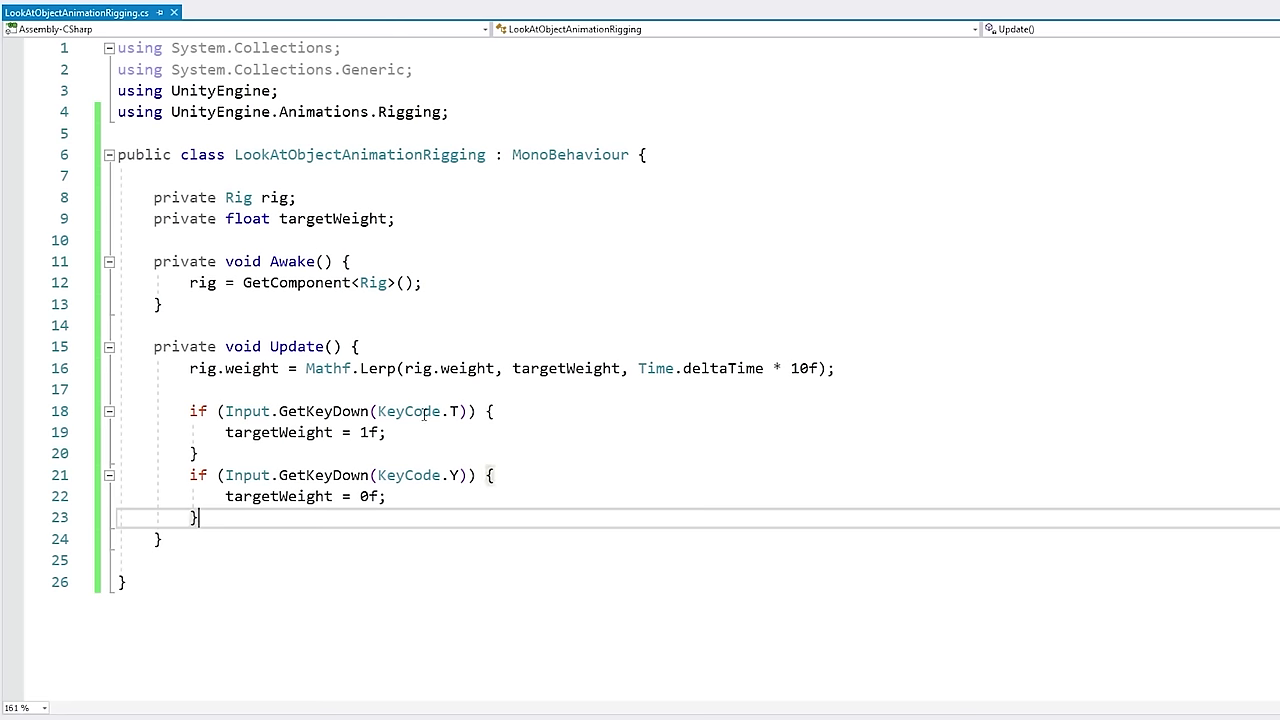
Step: Review the KeyCode.T and KeyCode.Y conditions, their targetWeight assignments and the Mathf.Lerp call in Update
drag(424, 414, 487, 414)
drag(243, 433, 393, 438)
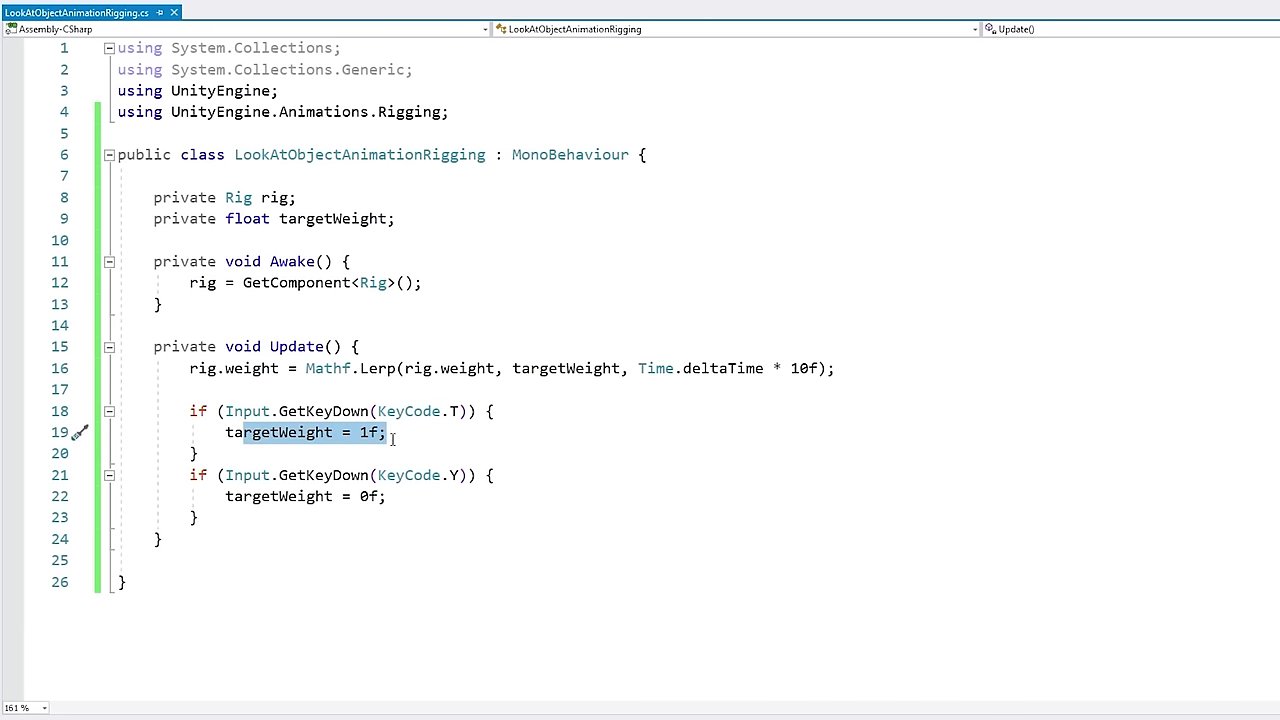
drag(441, 476, 540, 478)
drag(297, 496, 417, 495)
click(314, 388)
drag(306, 368, 398, 368)
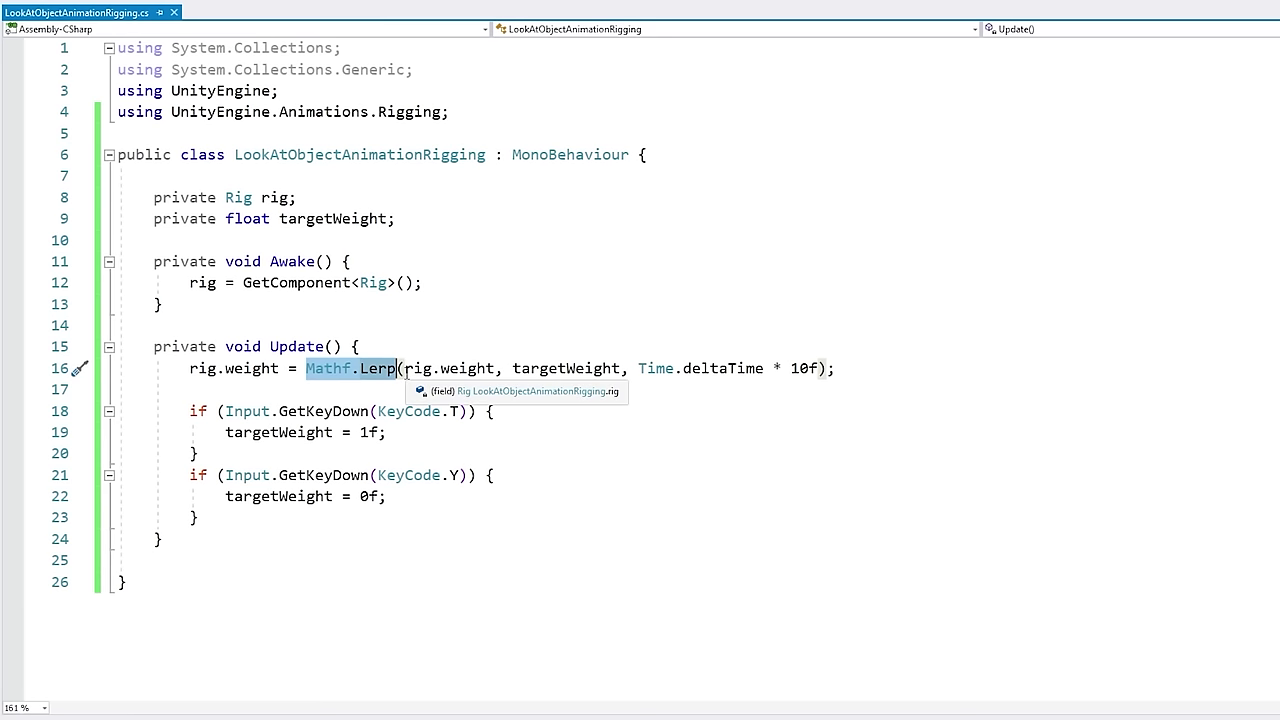
click(507, 345)
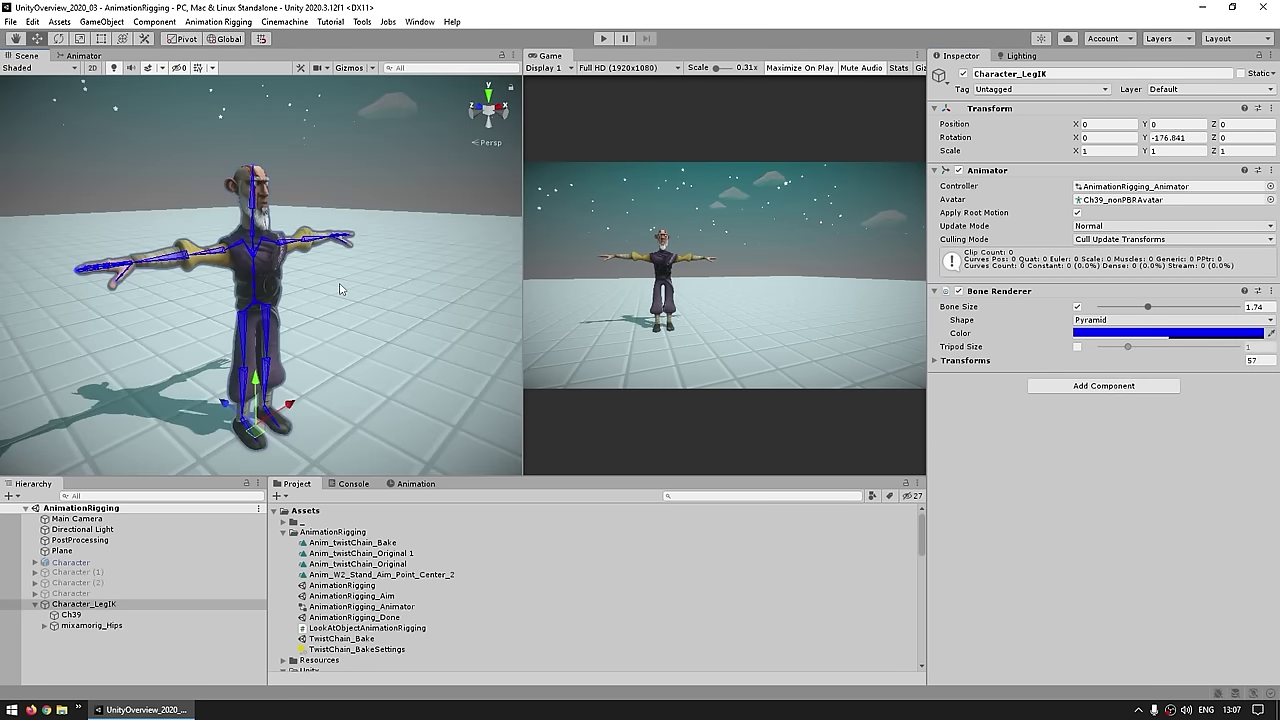
Step: In Unity, set up a rig on Character_LegIK and create an empty child object named FootIK under the new rig
click(218, 21)
click(220, 99)
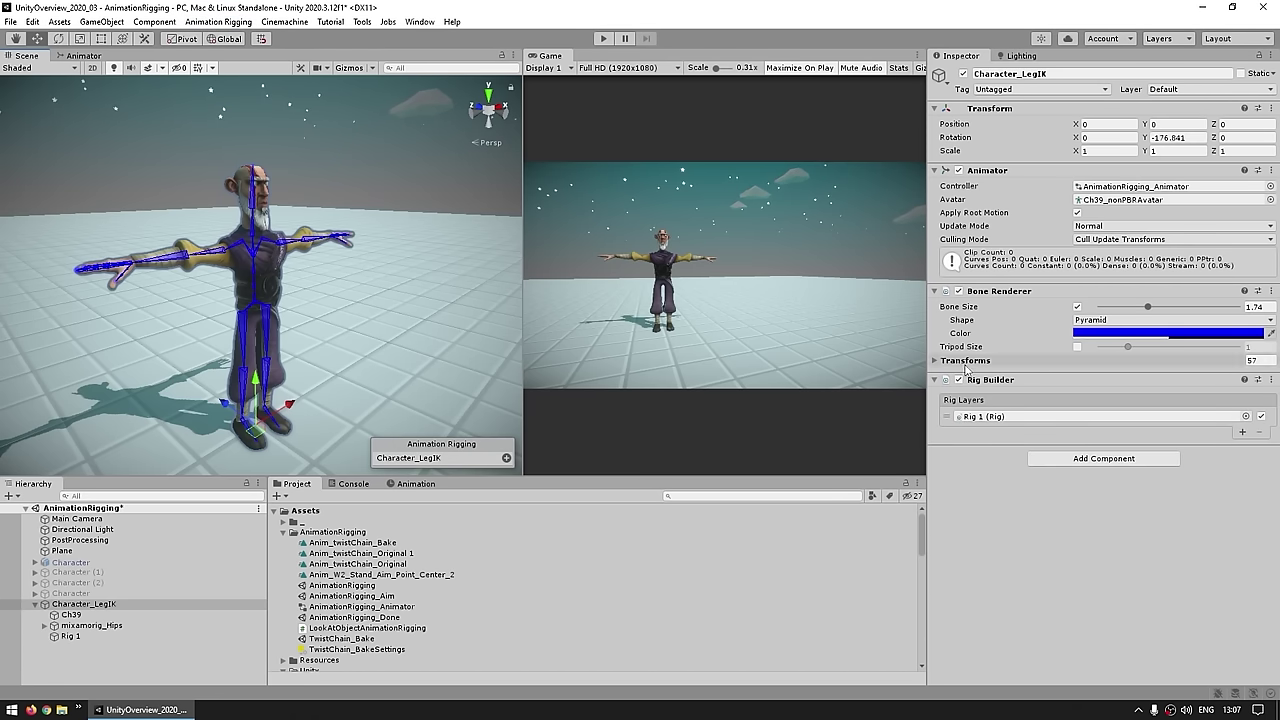
click(72, 637)
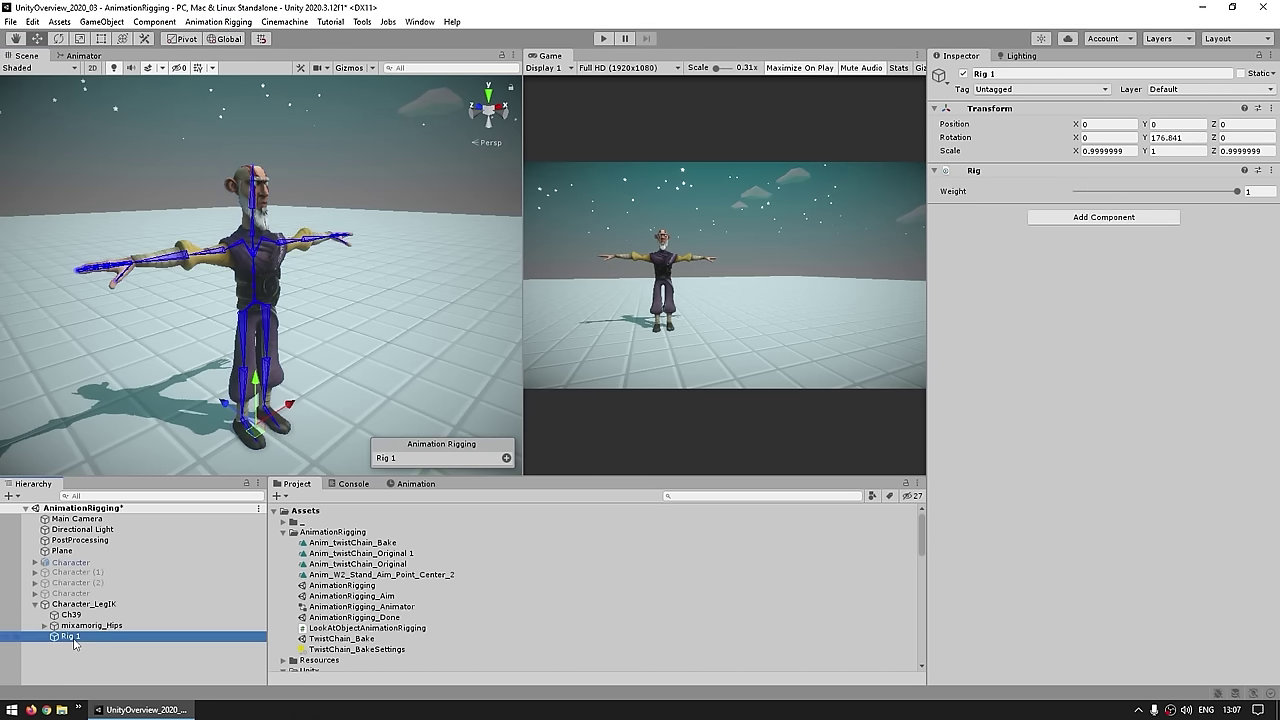
right_click(74, 642)
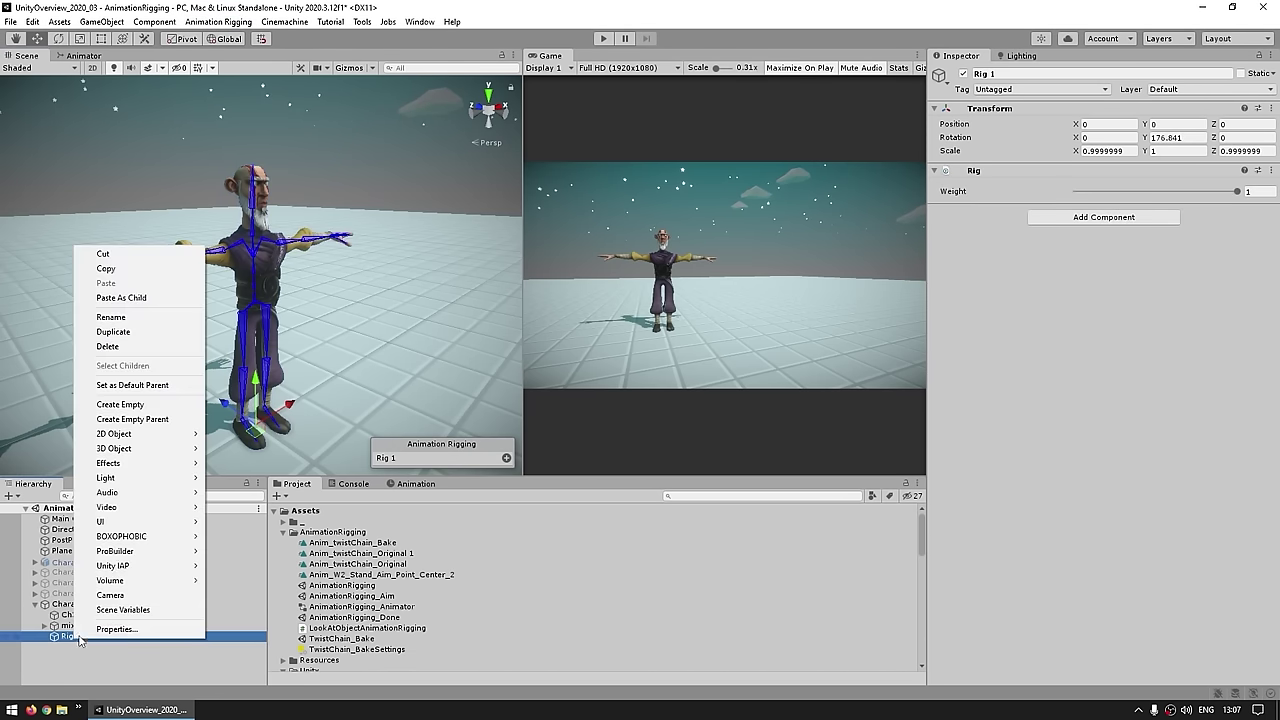
click(120, 404)
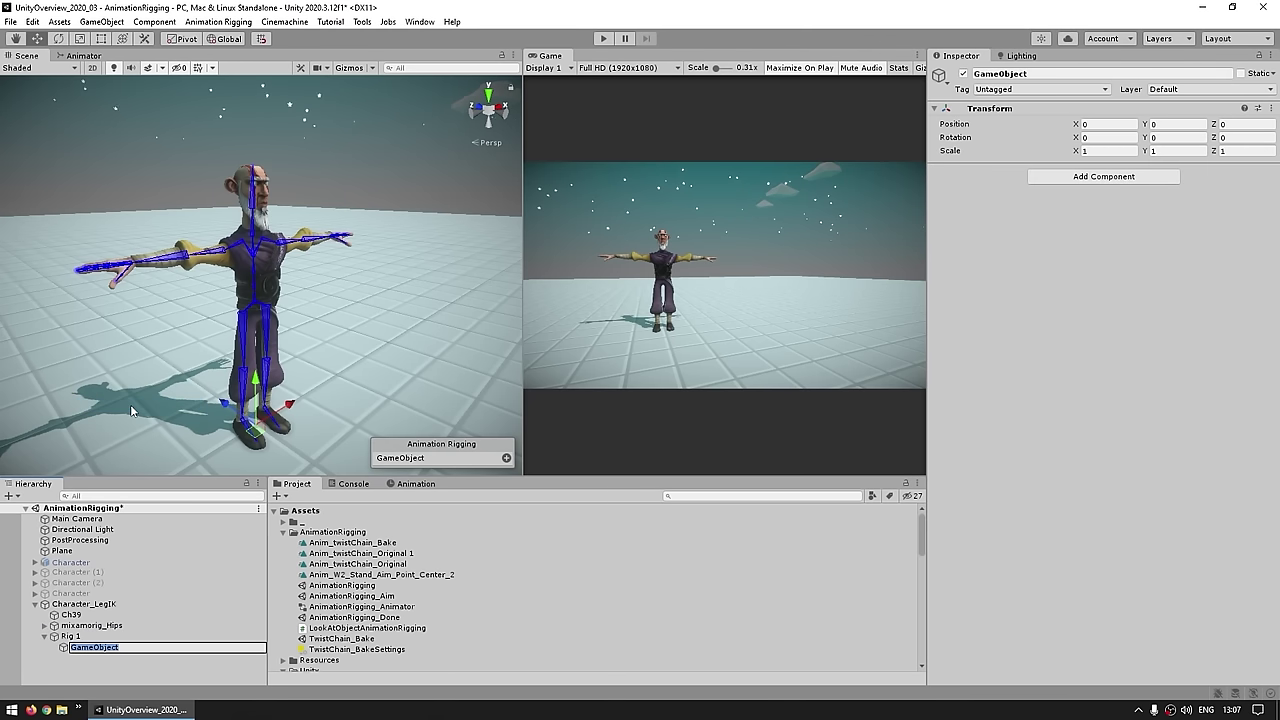
text(FootIK)
key(Return)
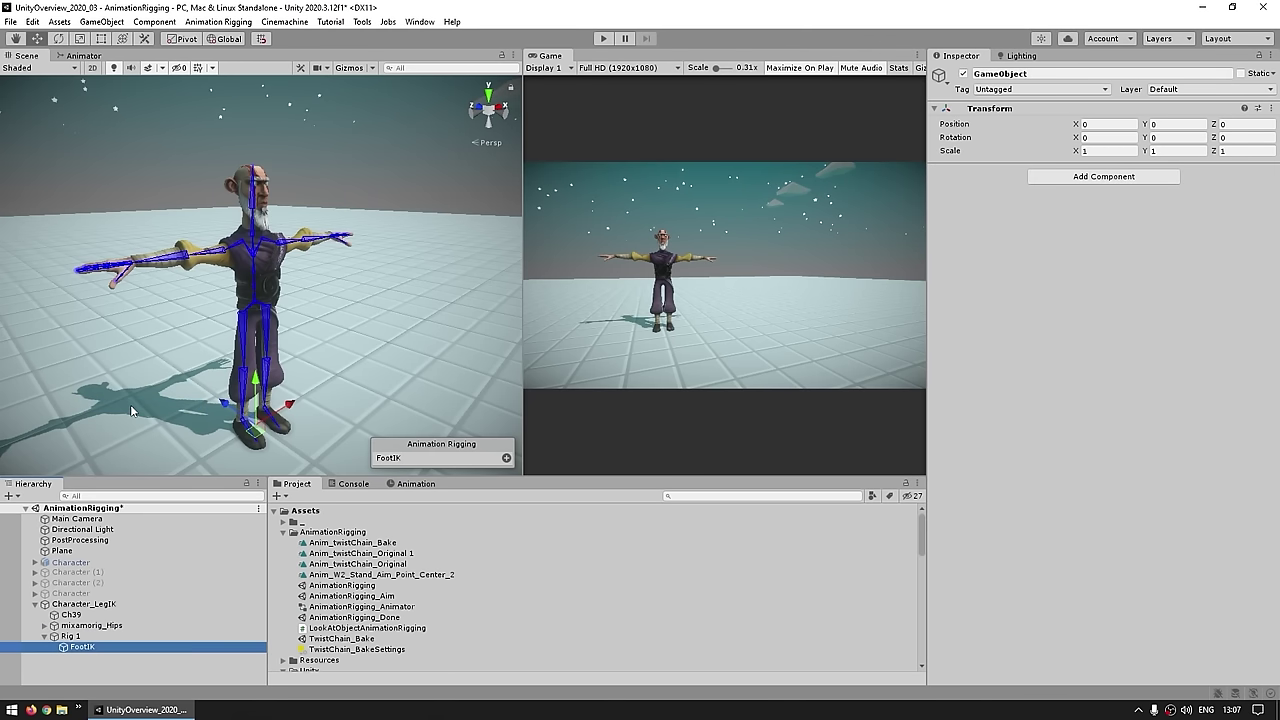
Step: Add a Two Bone IK Constraint component to FootIK and expand its Source Objects
click(1102, 176)
click(1064, 249)
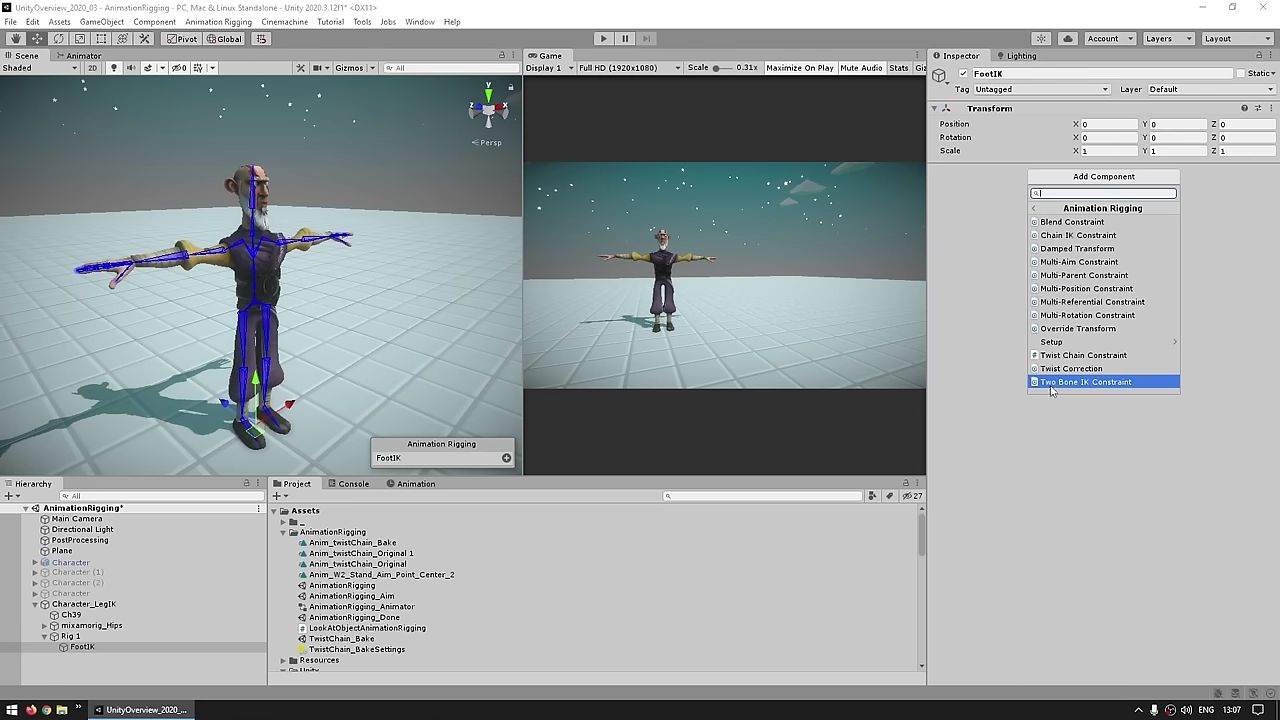
click(1081, 382)
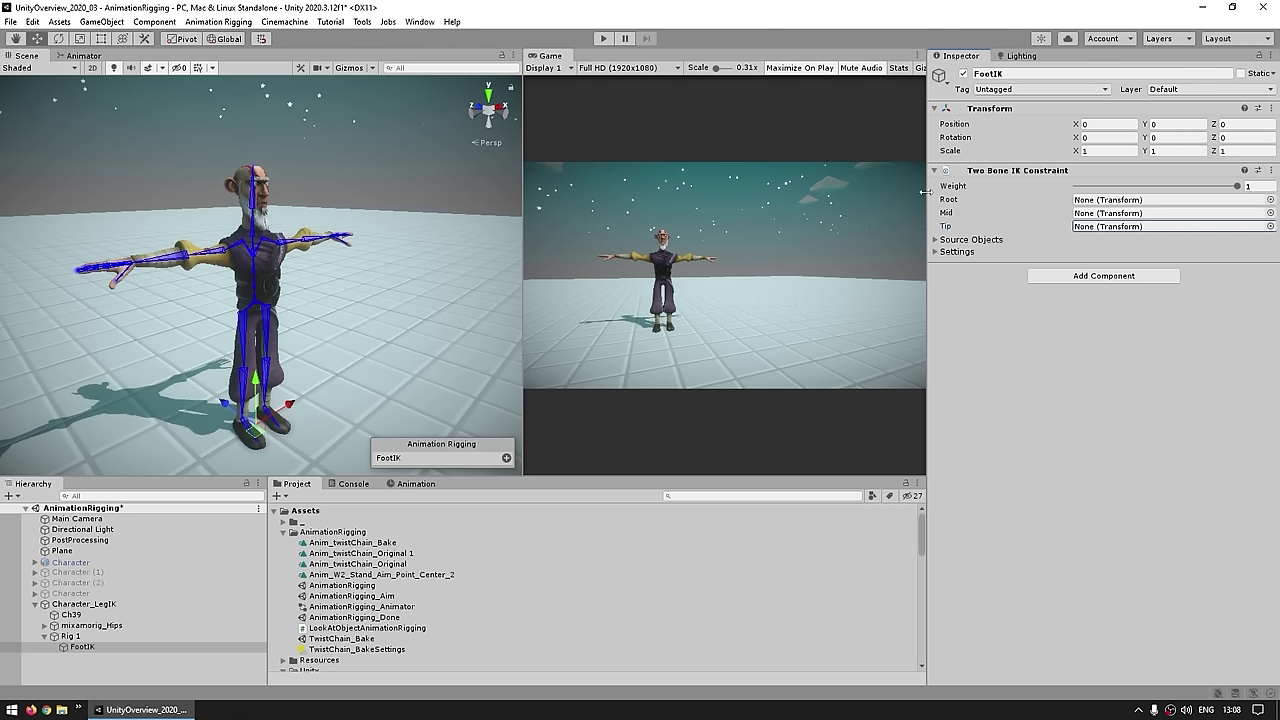
click(938, 240)
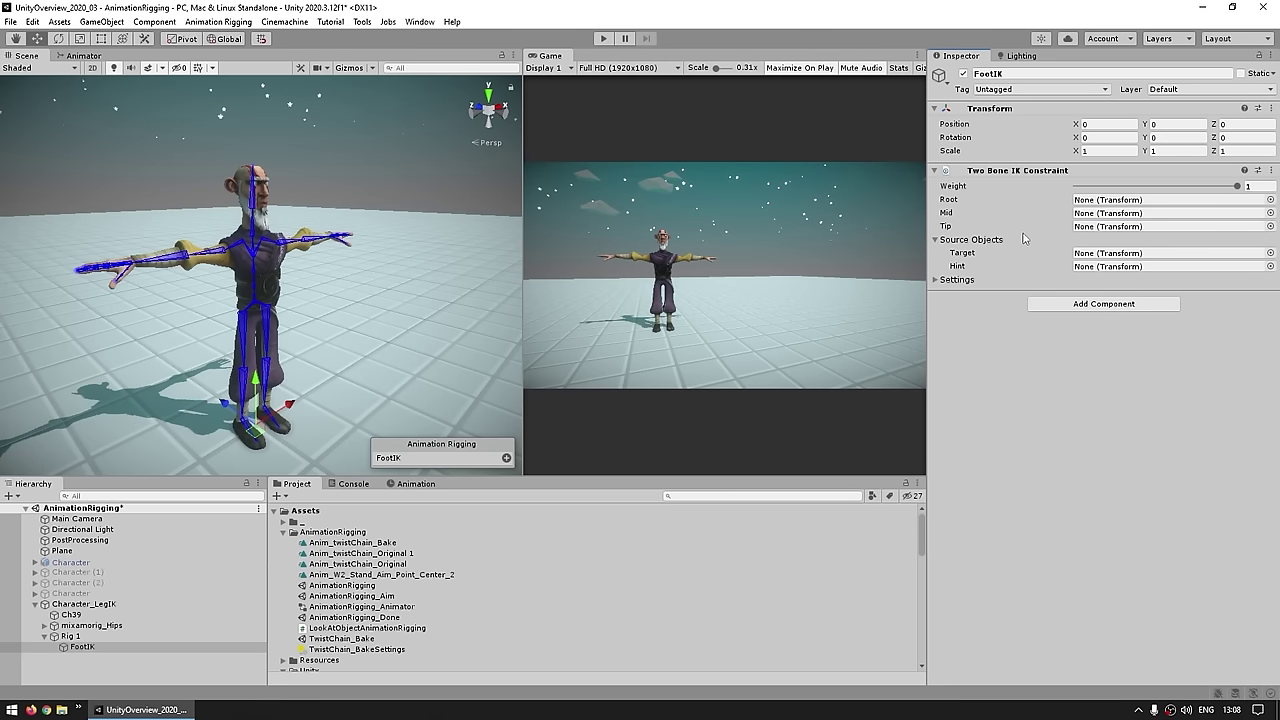
Step: Assign the mixamorig_RightFoot bone as the constraint's Tip and run Auto Setup from Tip Transform
click(945, 227)
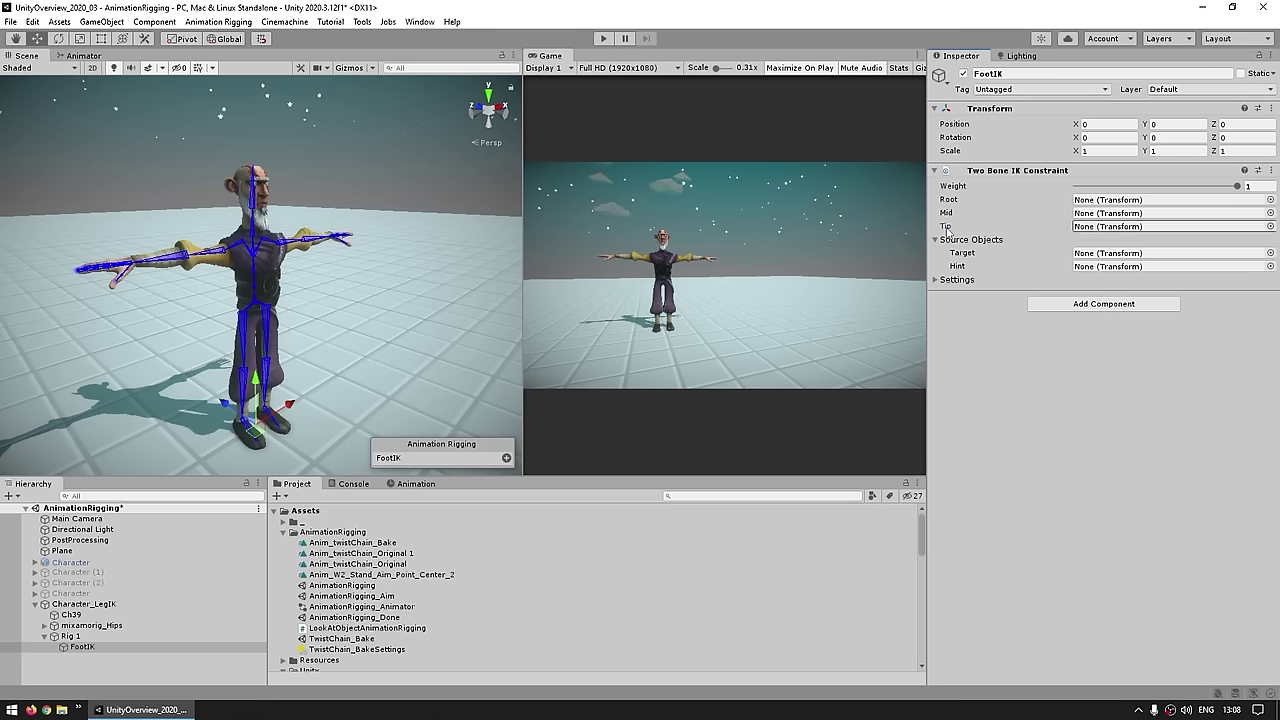
scroll(247, 432, up, 3)
middle_drag(247, 432, 244, 406)
scroll(245, 407, down, 2)
click(238, 366)
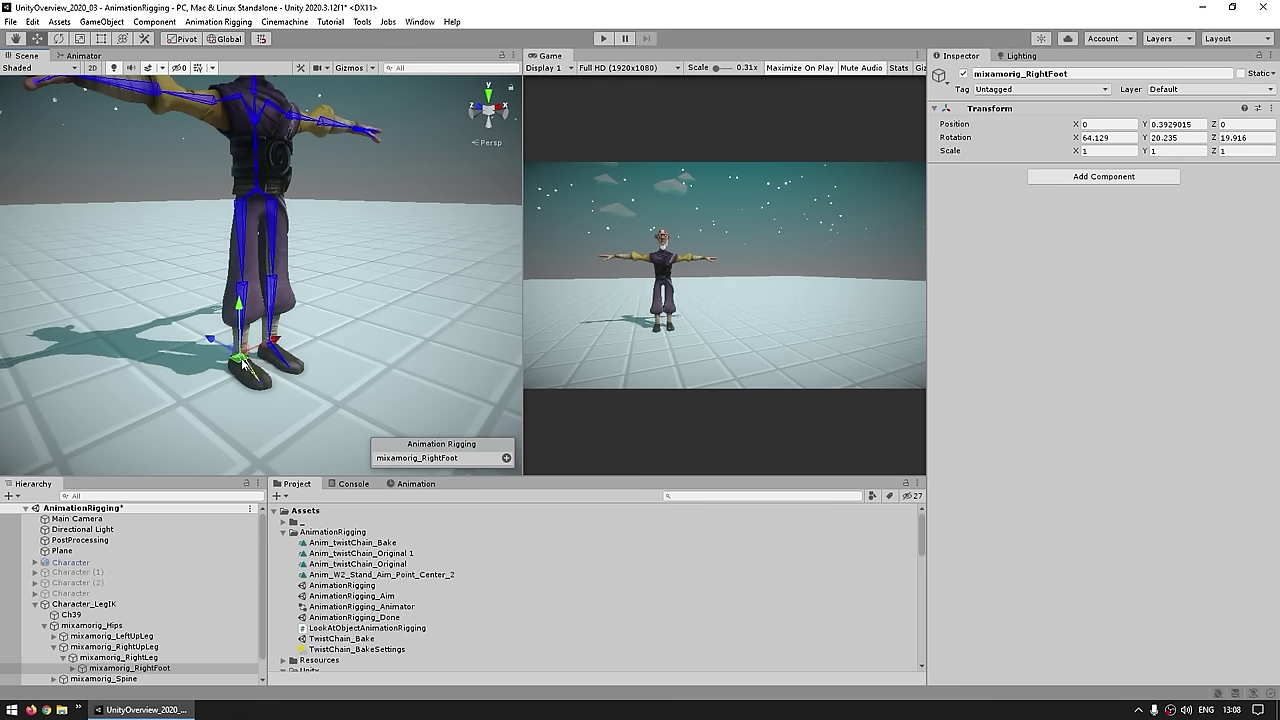
scroll(141, 668, down, 1)
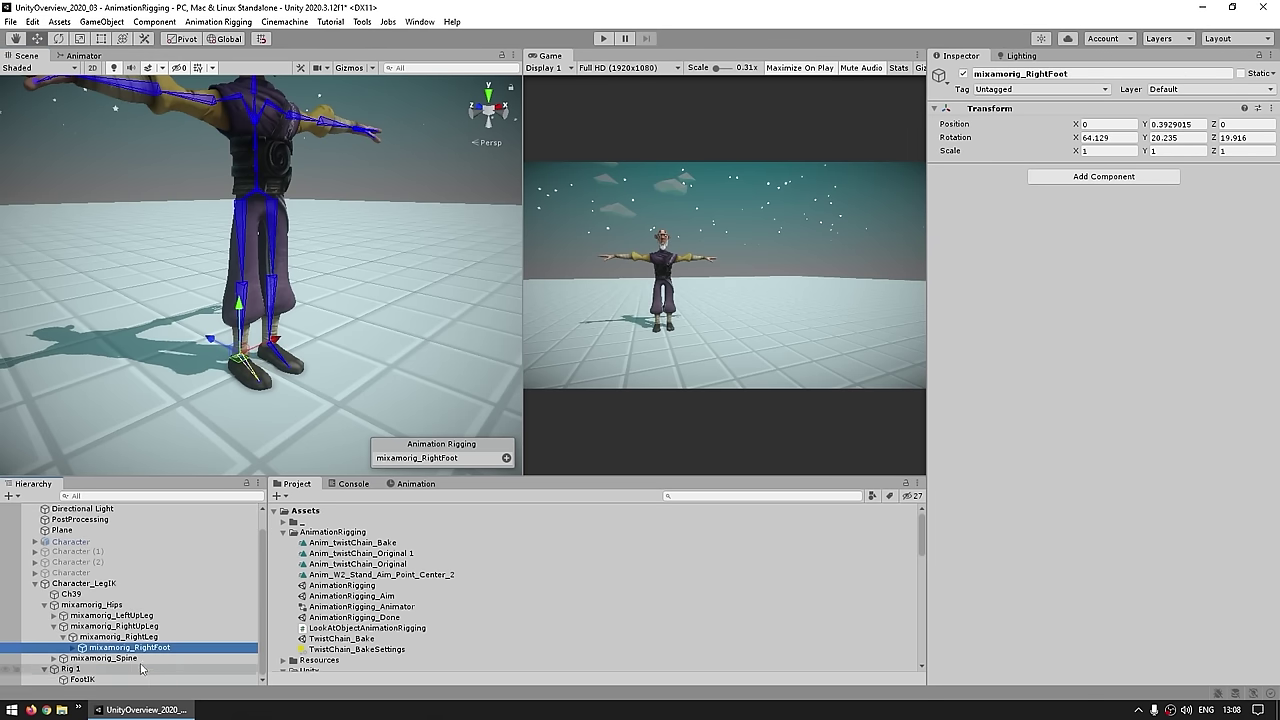
click(82, 679)
drag(128, 647, 1089, 232)
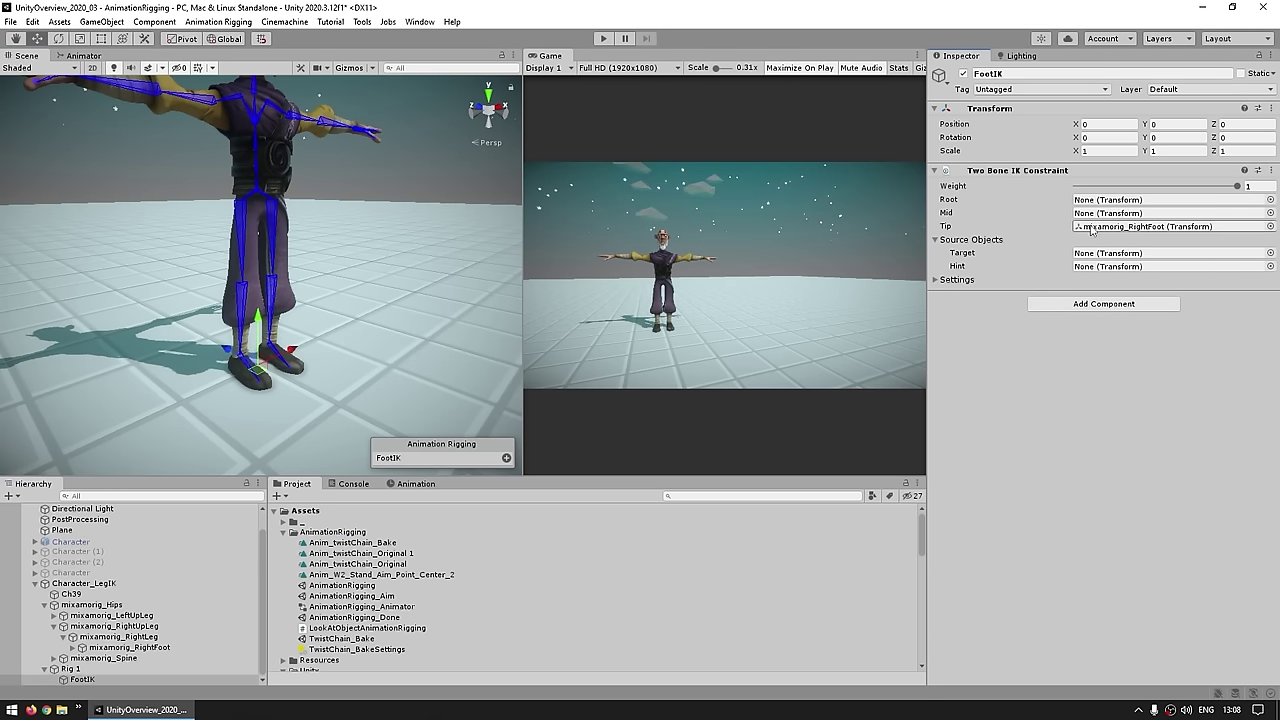
right_click(1016, 171)
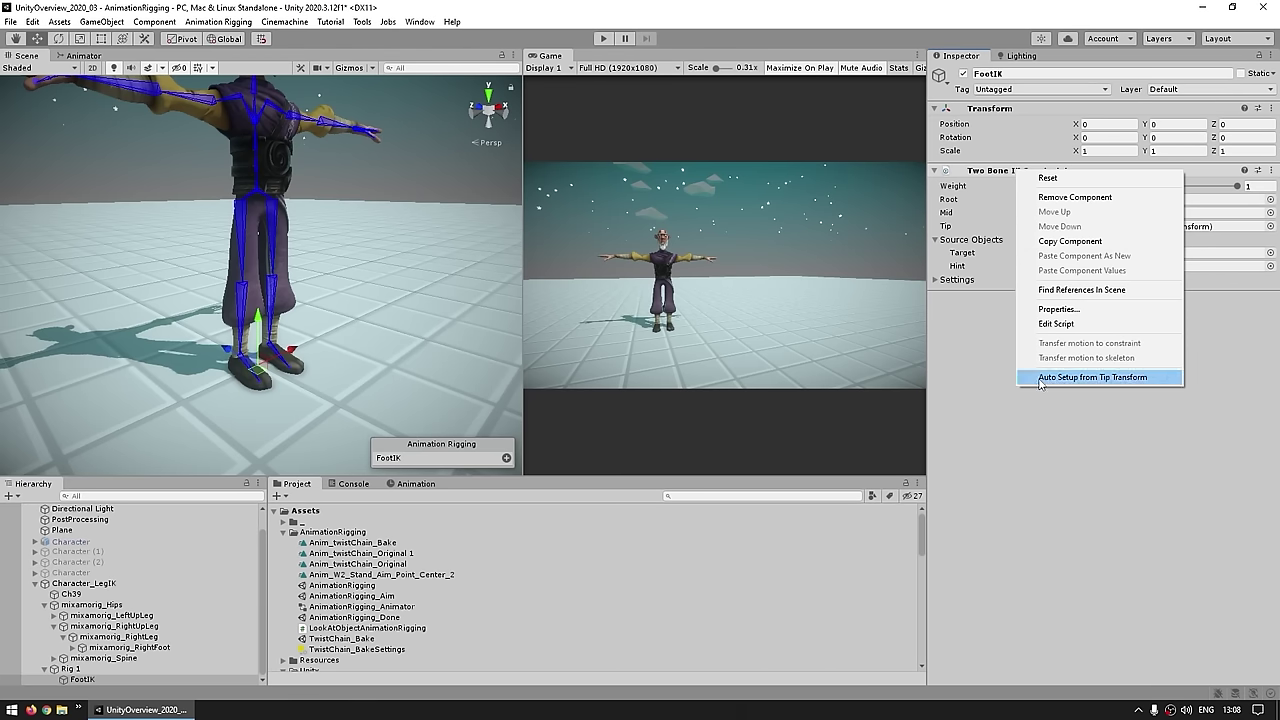
click(1108, 385)
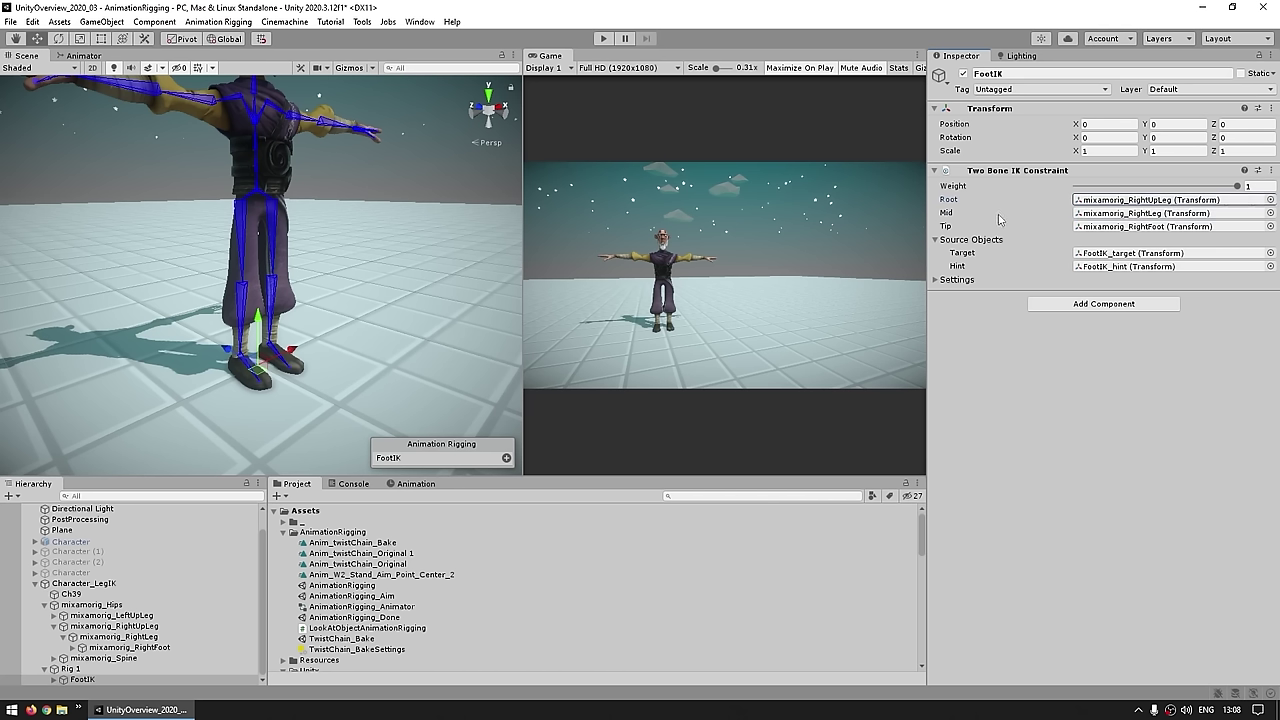
Step: Examine the constraint's Root, Mid and Tip bones and its Target and Hint objects in the hierarchy and scene
click(1129, 226)
click(1130, 213)
click(1108, 201)
click(145, 648)
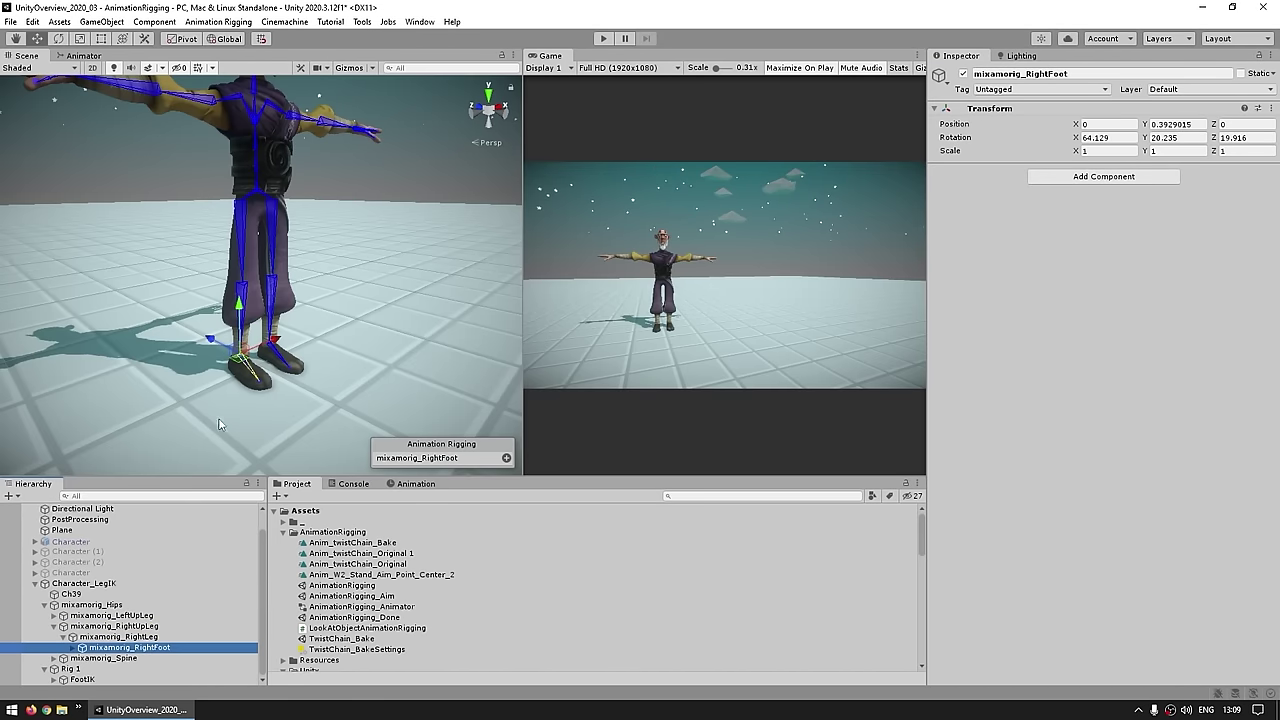
click(139, 636)
click(122, 625)
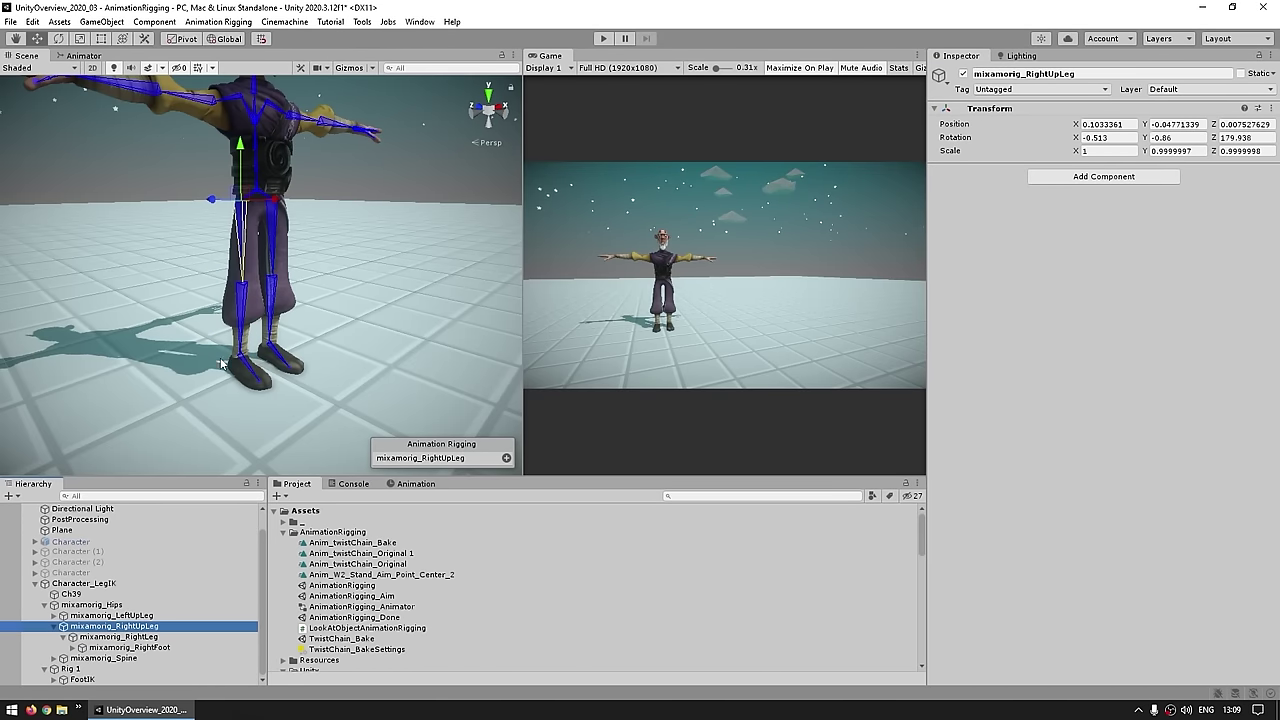
click(84, 679)
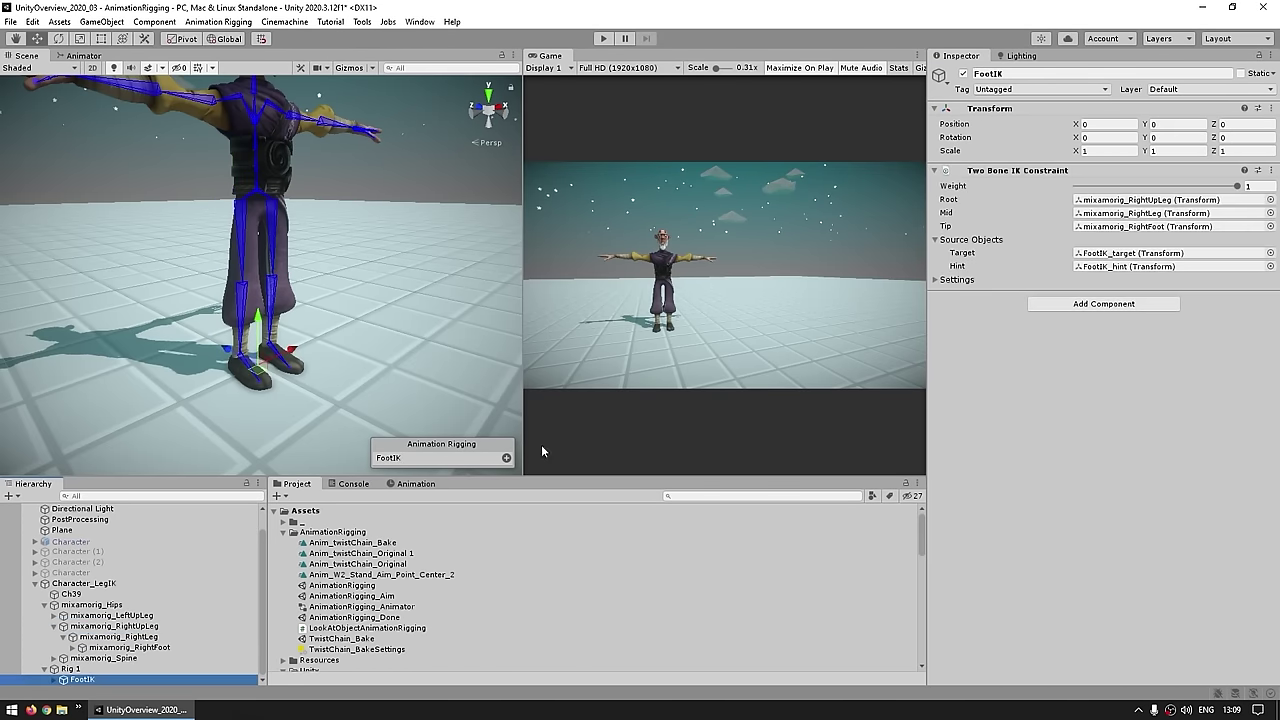
click(1108, 257)
click(1113, 267)
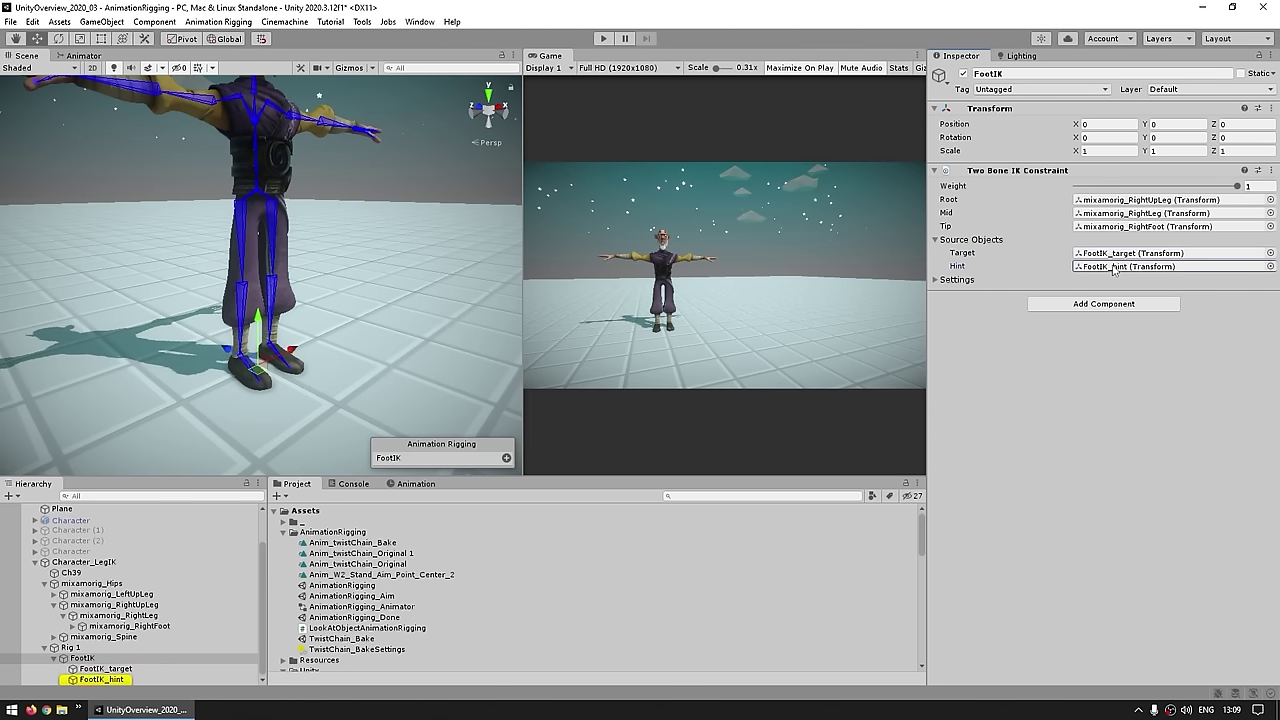
click(258, 373)
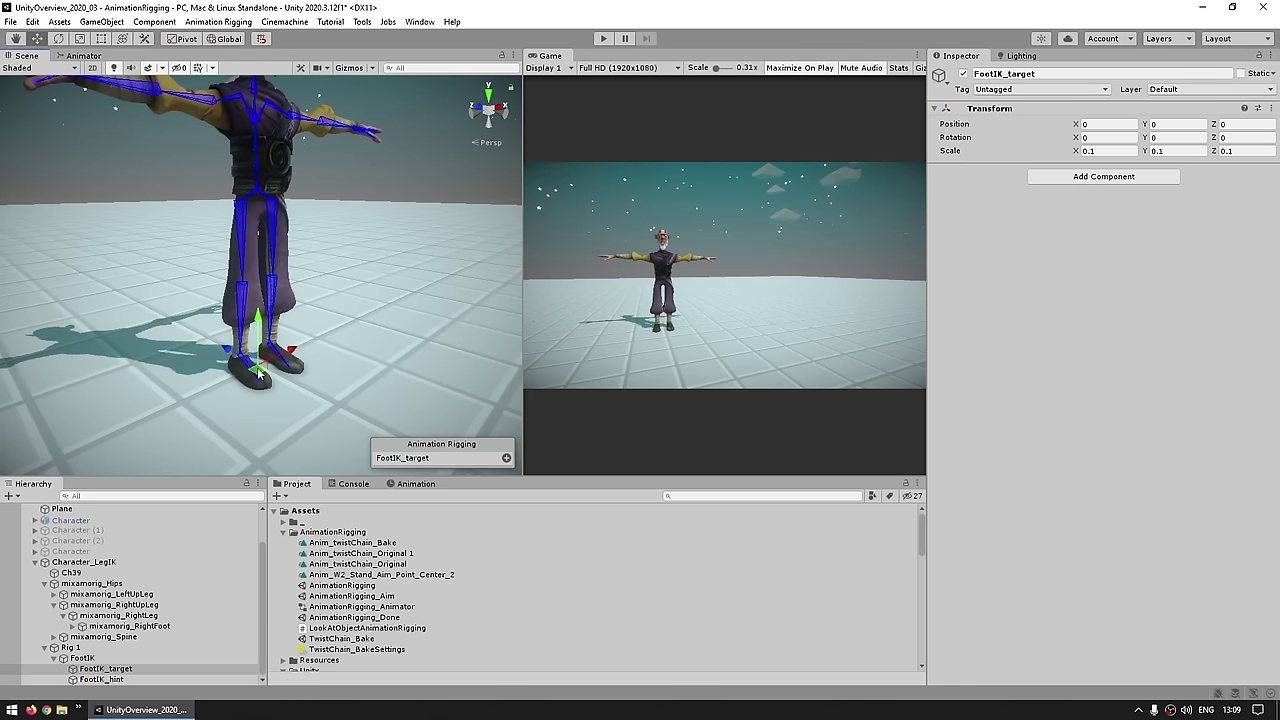
Step: Place FootIK_hint in front of the right knee, at about Y 0.44 and Z -0.216
click(98, 683)
middle_drag(301, 305, 334, 308)
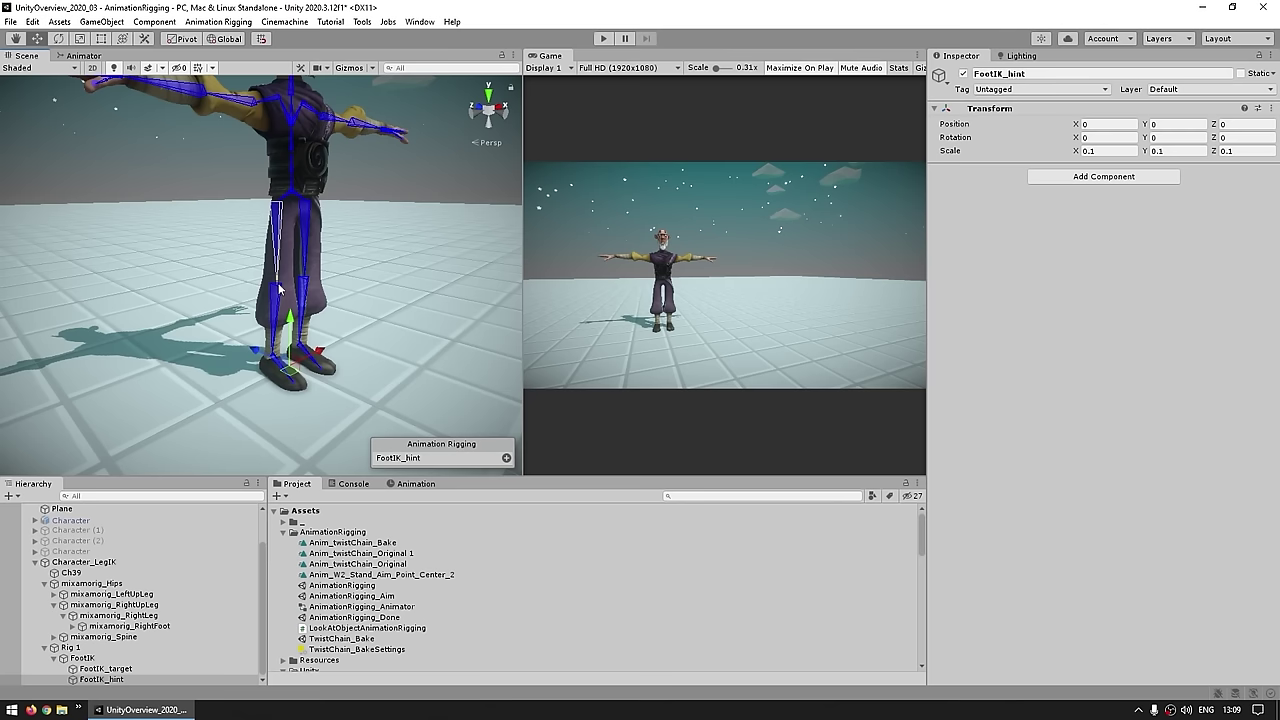
alt+drag(279, 289, 298, 321)
Step: Add an Animation Rigging effector to FootIK_target and give it the BoxEffector shape
click(106, 668)
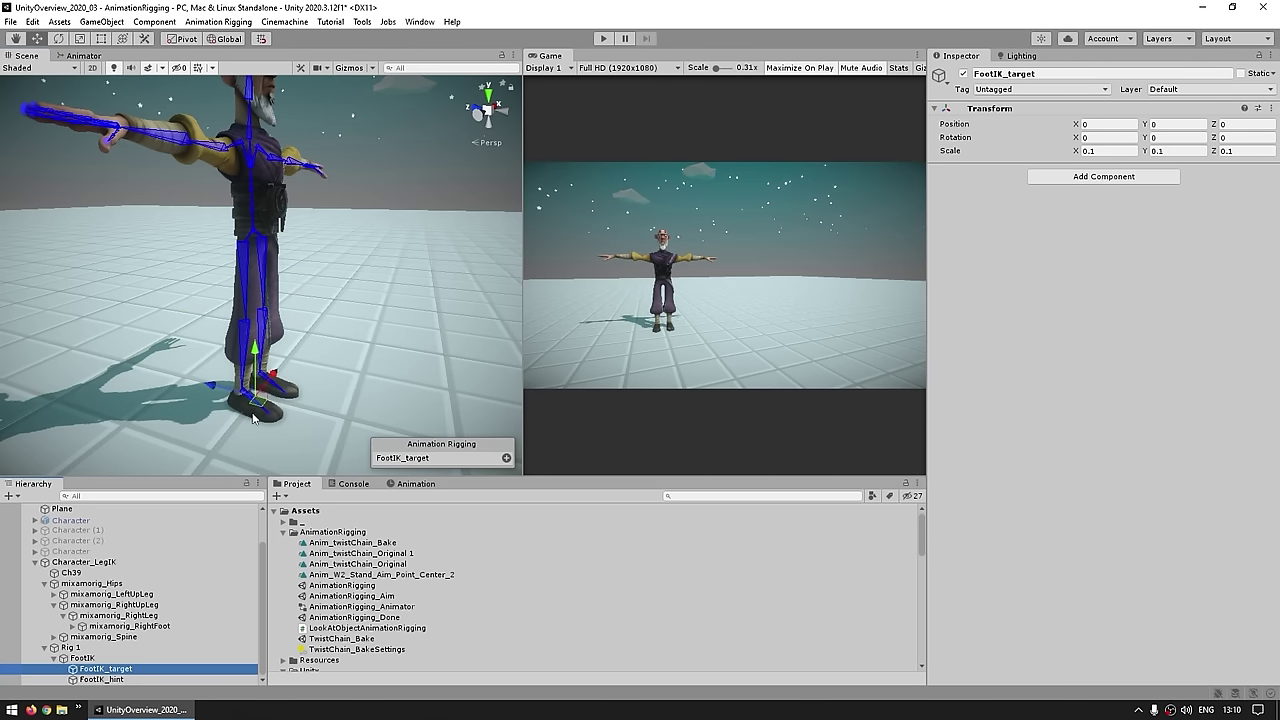
click(82, 658)
click(957, 267)
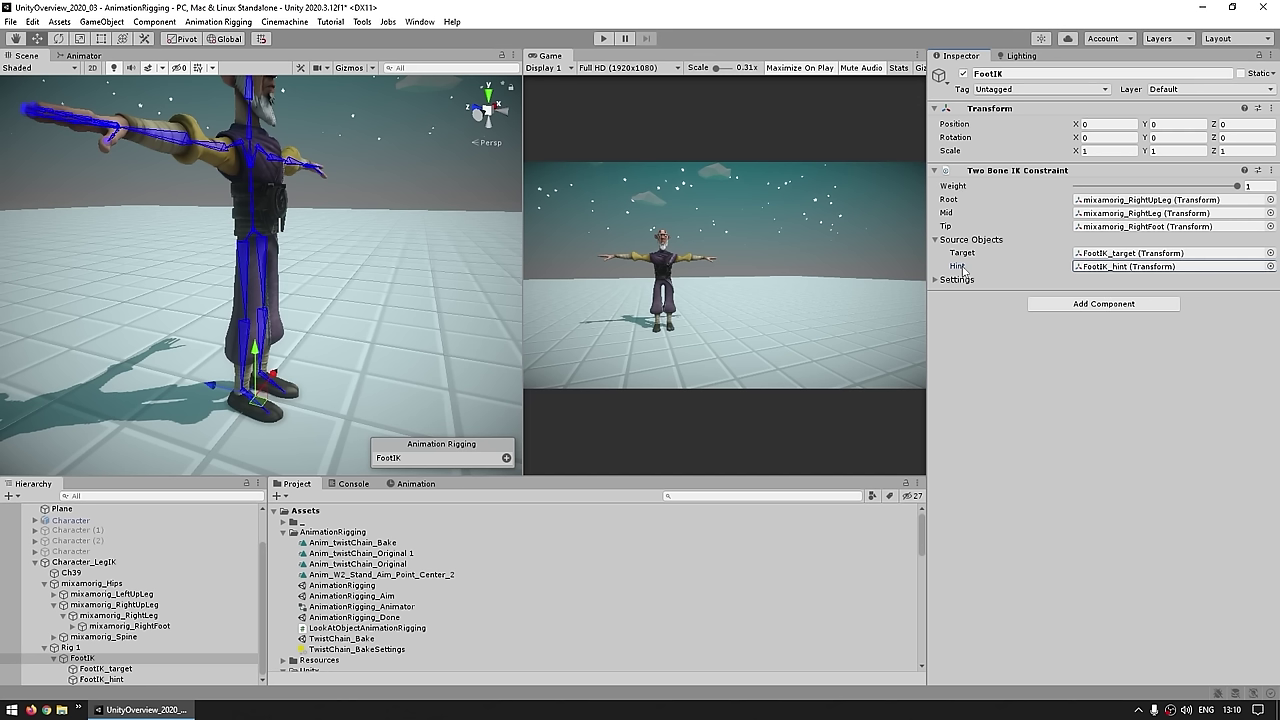
click(1098, 412)
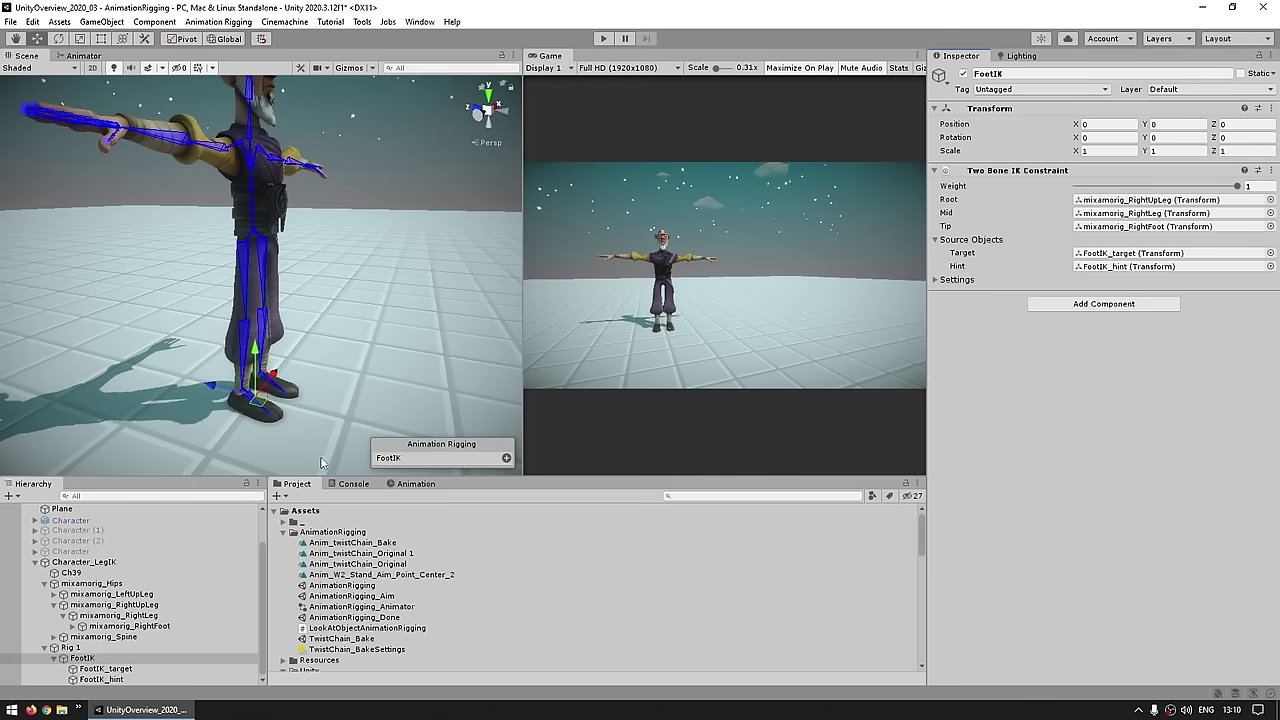
click(125, 679)
click(130, 668)
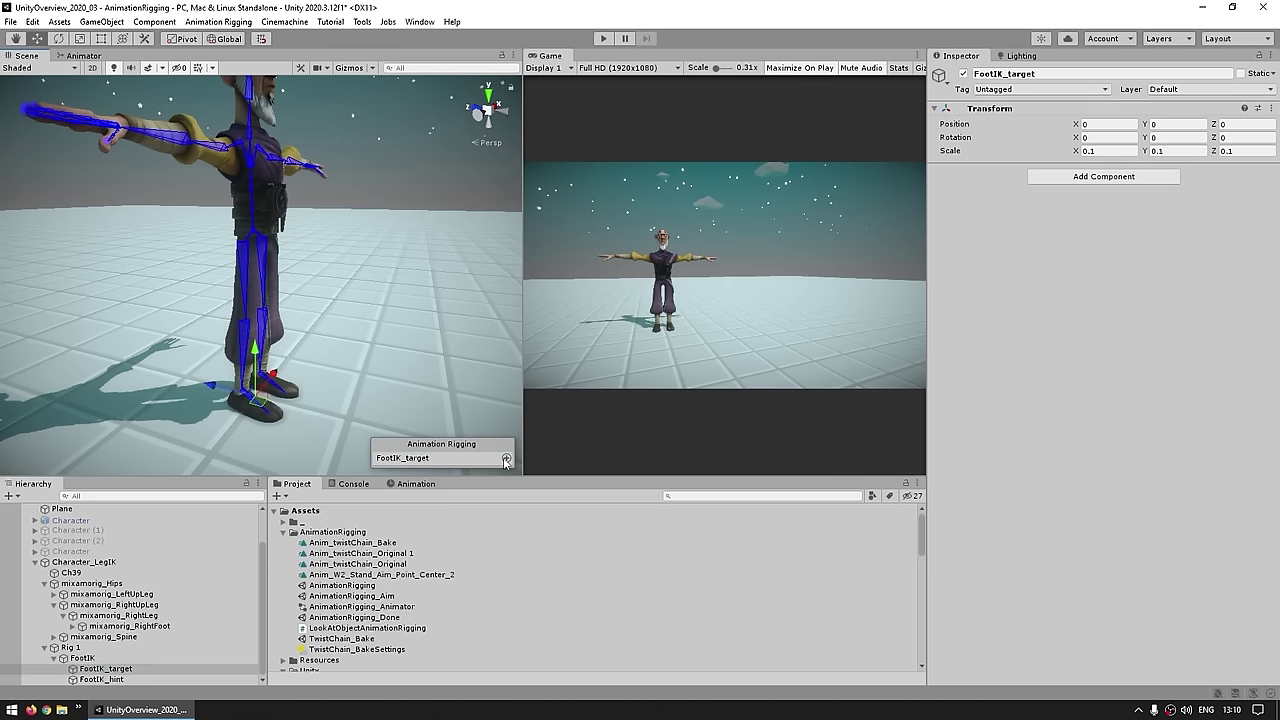
click(506, 458)
click(501, 383)
text(wef)
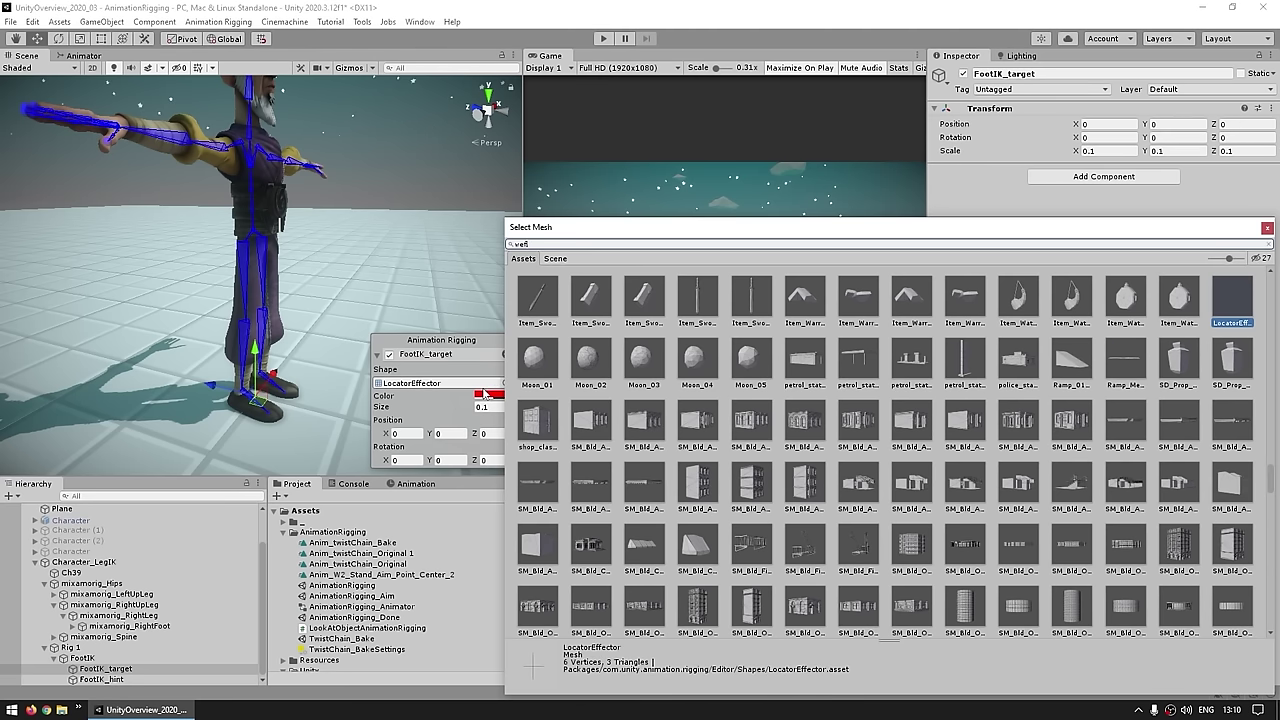
text(fect)
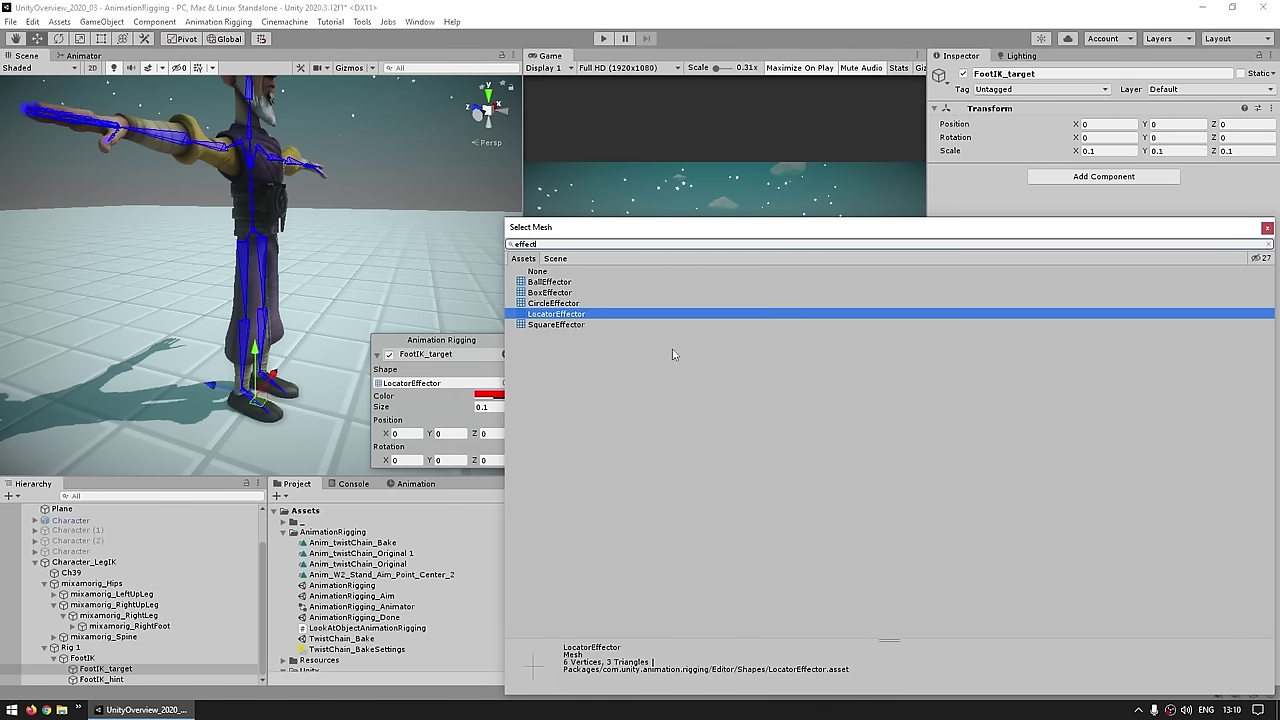
click(540, 293)
Step: Add an Animation Rigging effector to FootIK_hint, try the other effector shapes and settle on LocatorEffector
click(133, 682)
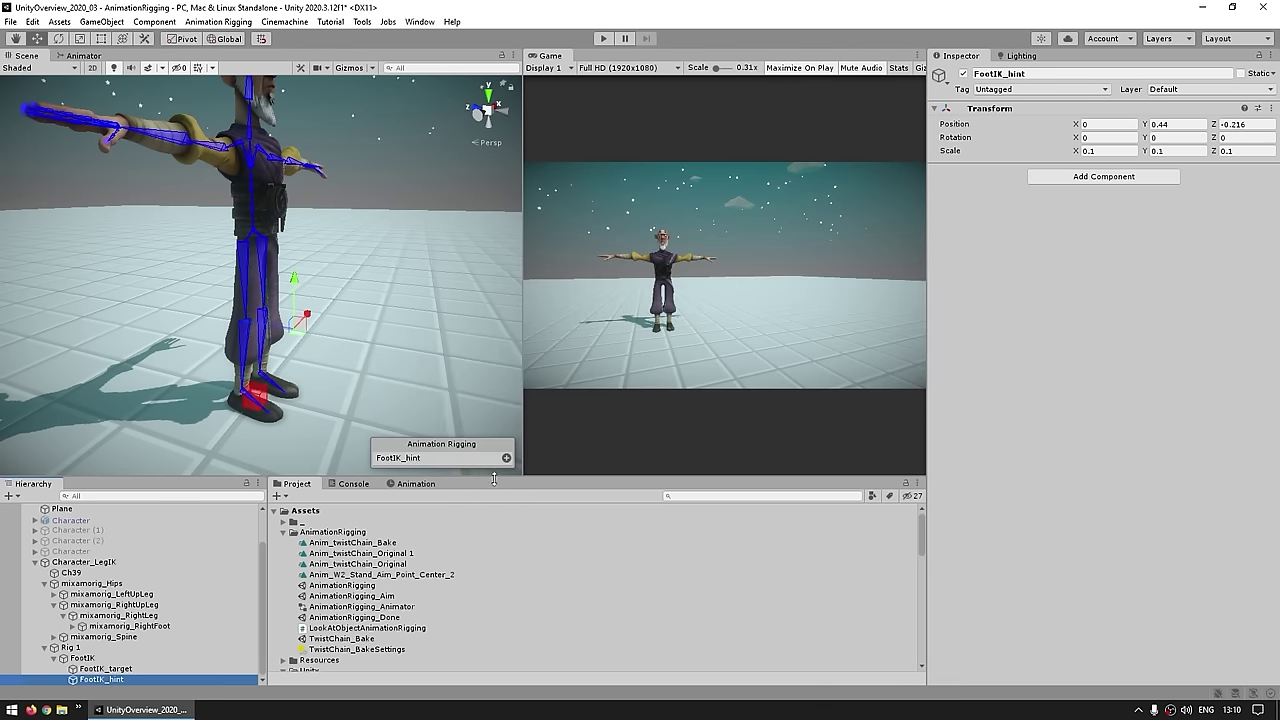
click(506, 455)
click(506, 383)
text(effec)
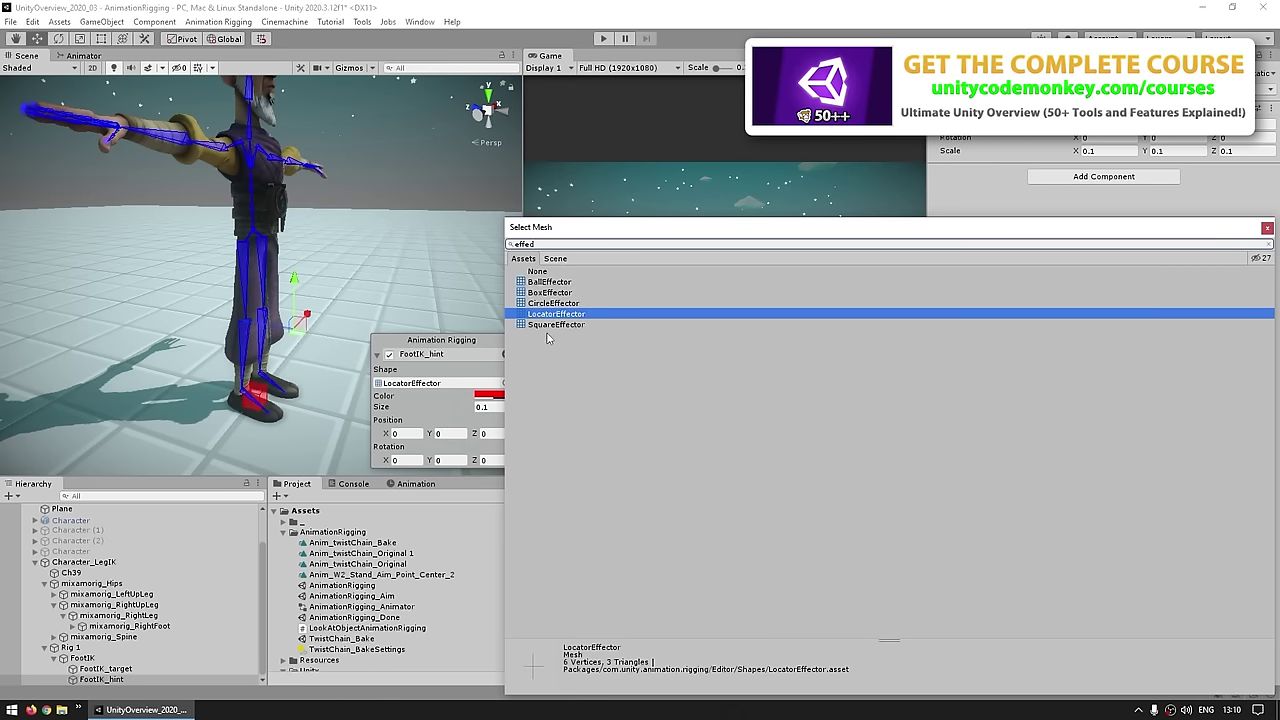
click(555, 303)
click(546, 325)
click(548, 295)
click(541, 318)
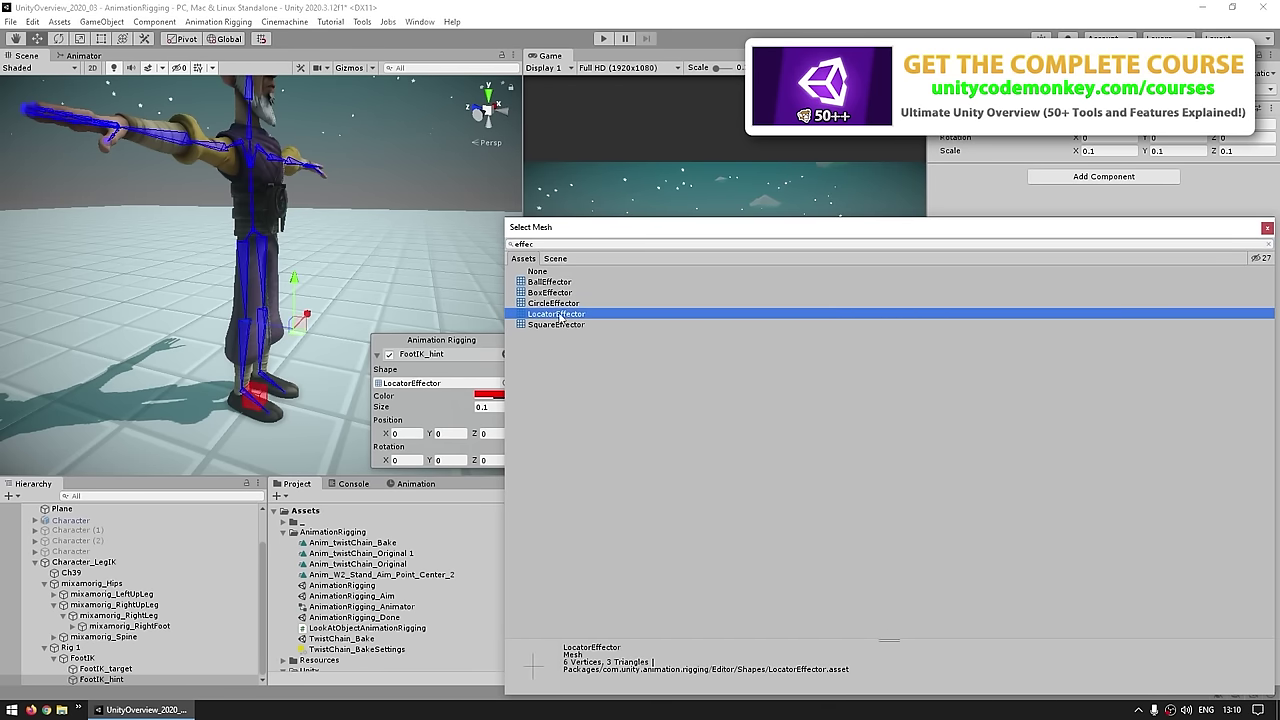
click(443, 231)
alt+drag(350, 256, 320, 263)
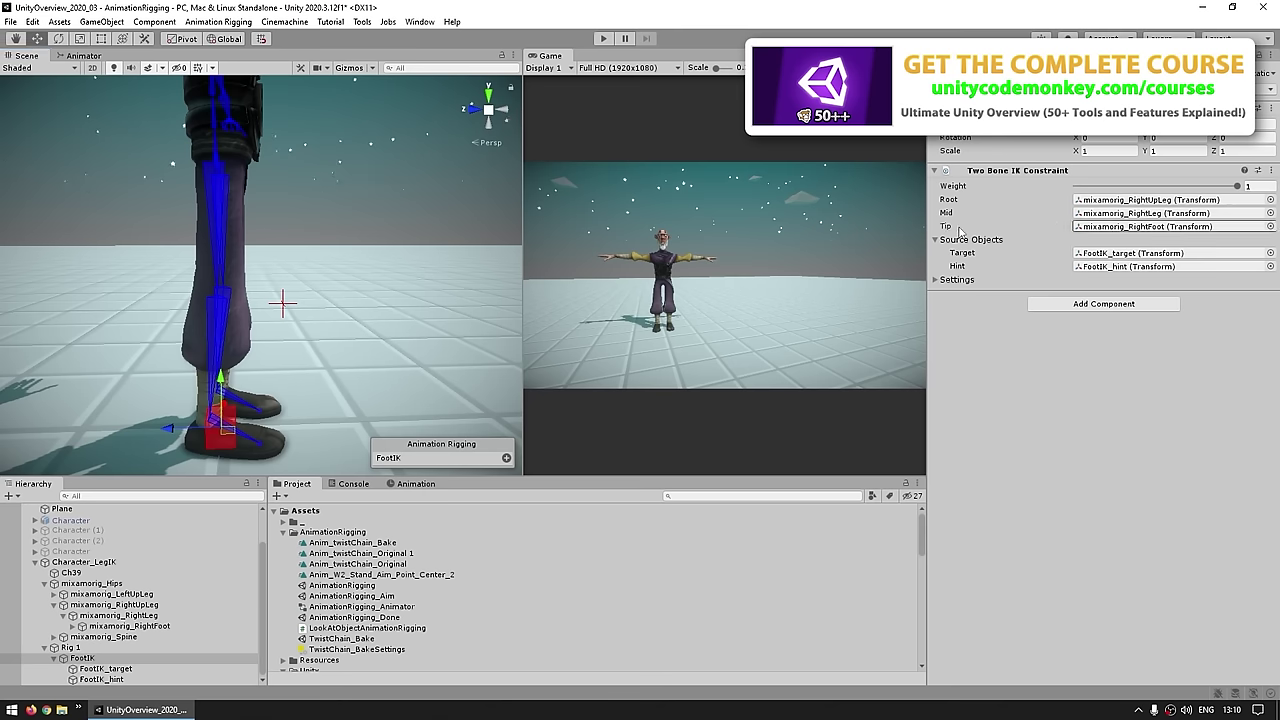
Step: Check the component options of FootIK's Two Bone IK Constraint
right_click(1057, 176)
click(1028, 471)
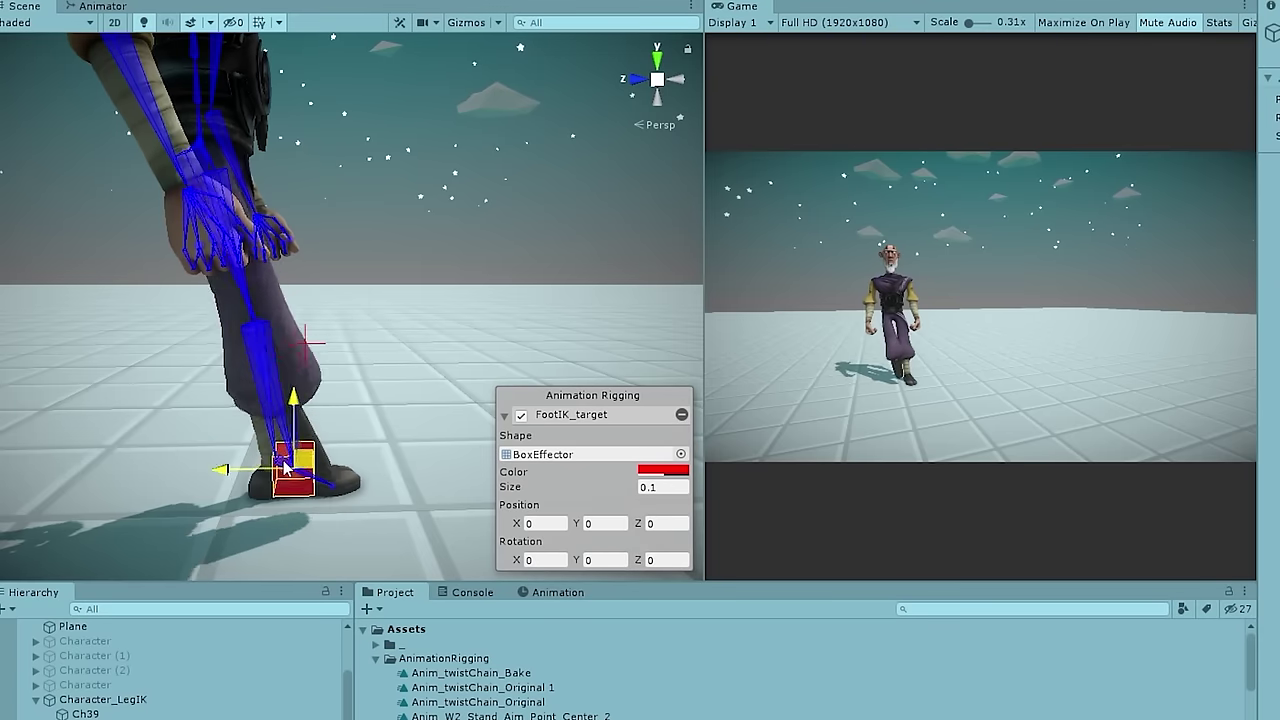
Step: In Play mode, move FootIK_target up and backward to test how the right leg bends behind the character
drag(223, 389, 319, 316)
drag(425, 362, 216, 440)
middle_drag(292, 384, 323, 338)
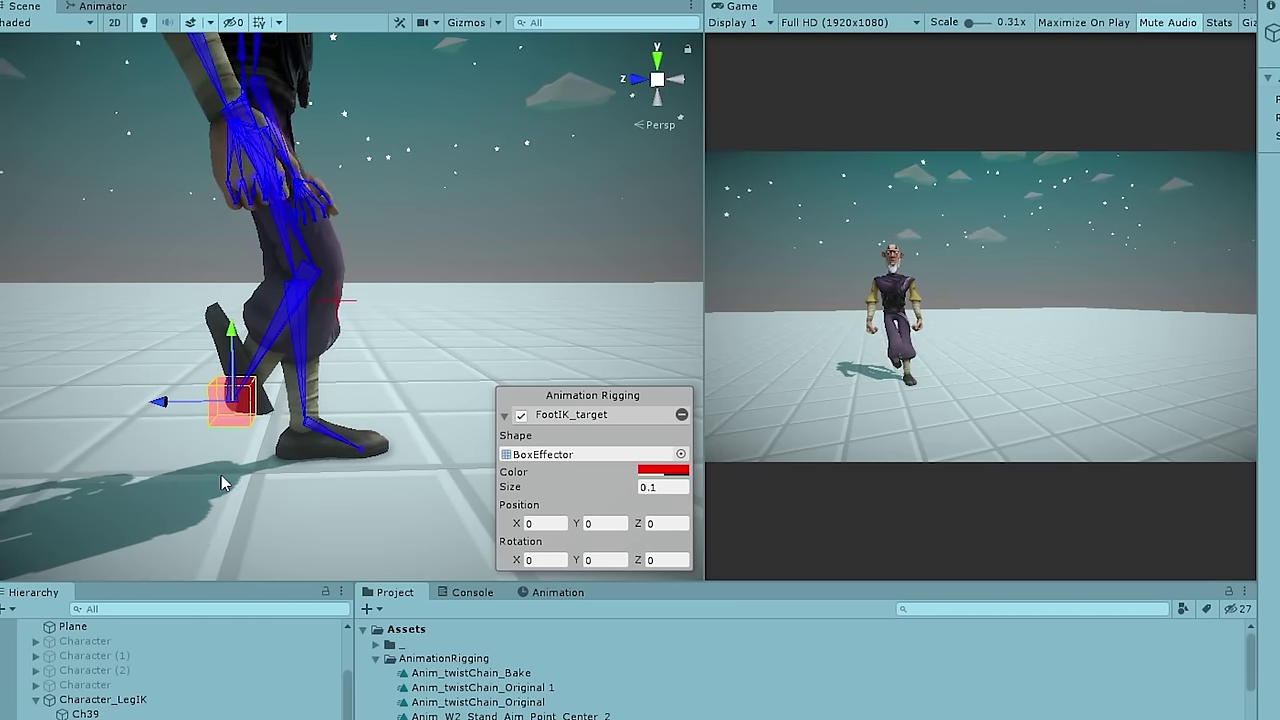
middle_drag(217, 480, 329, 423)
alt+drag(329, 423, 172, 414)
middle_drag(346, 432, 280, 432)
Step: Rotate FootIK_target back and forth to test how the right foot tilts with it
key(e)
drag(282, 437, 170, 316)
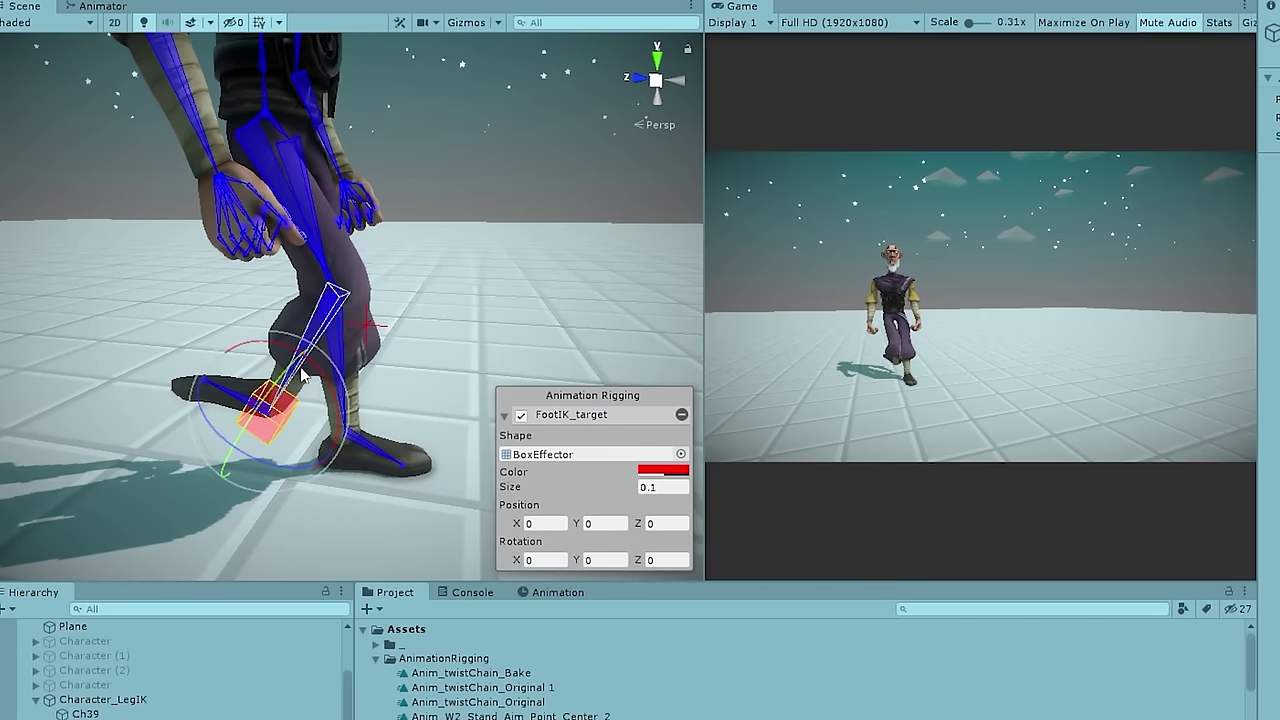
drag(127, 225, 828, 396)
mouse_move(389, 331)
middle_down()
mouse_move(396, 289)
mouse_move(391, 311)
middle_up()
Step: Move the rotated FootIK_target around behind the left foot to test the right leg's reach and knee bend
key(w)
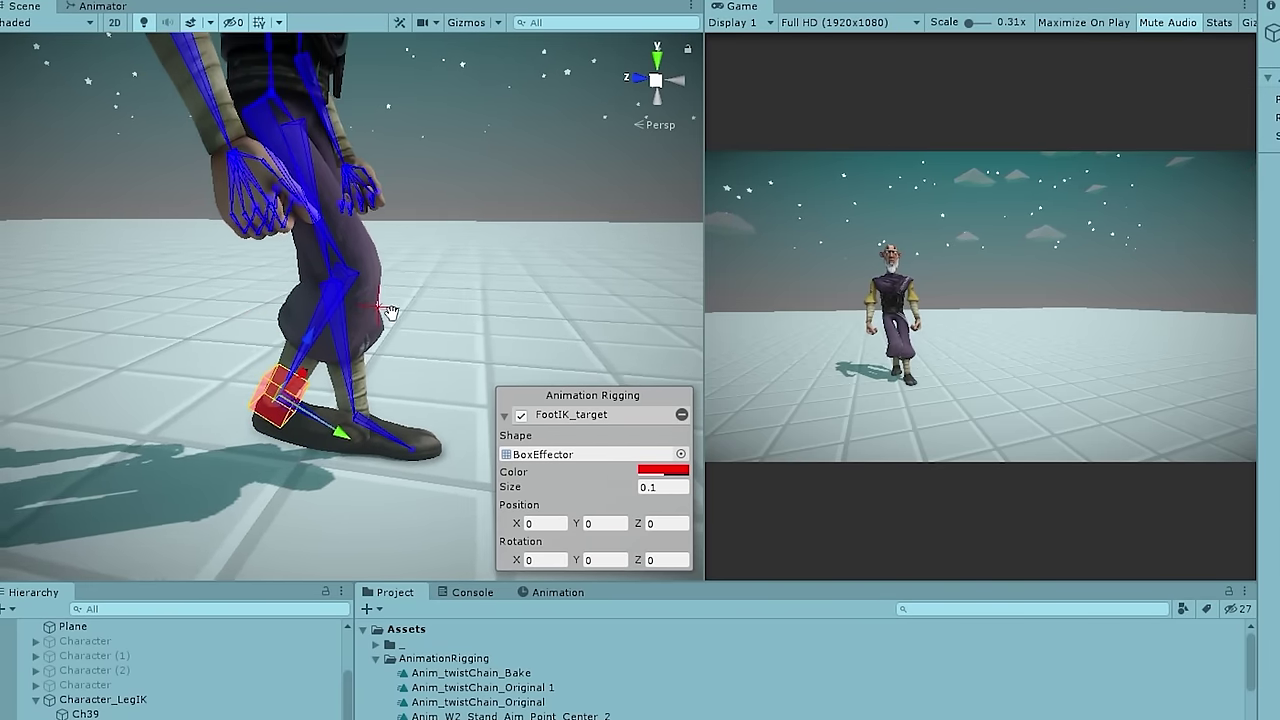
alt+drag(391, 311, 463, 340)
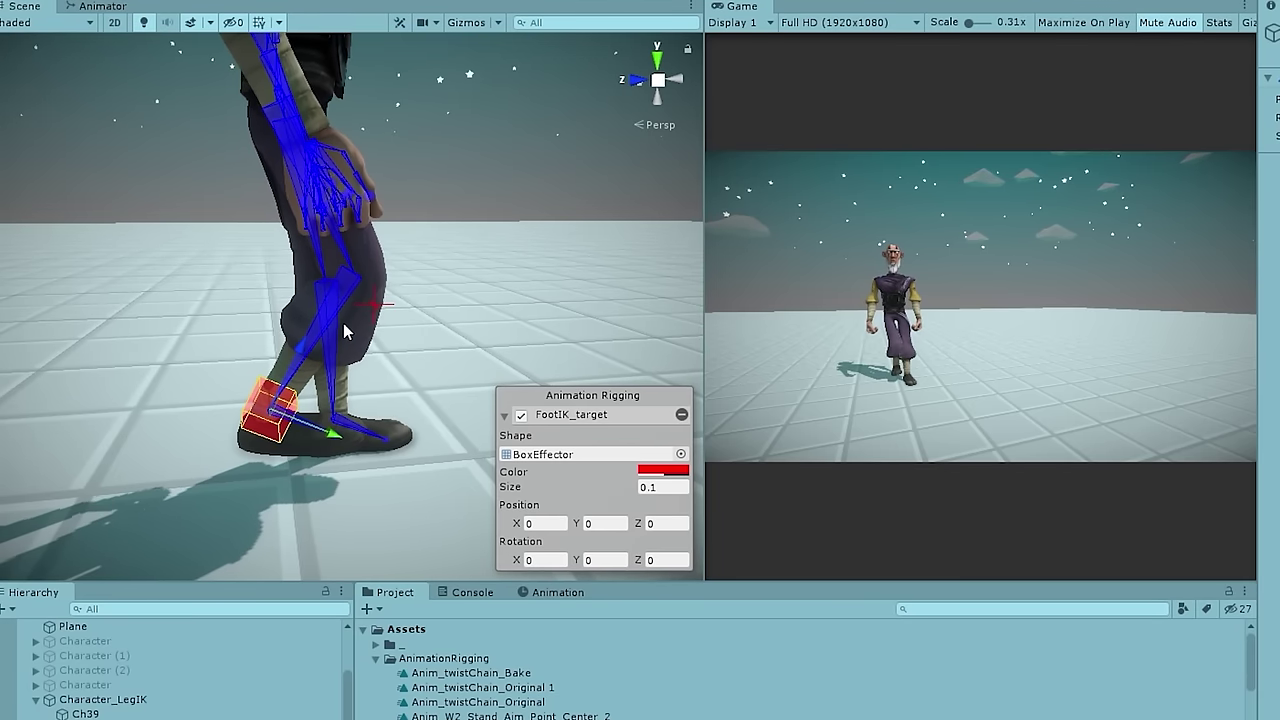
drag(283, 417, 241, 361)
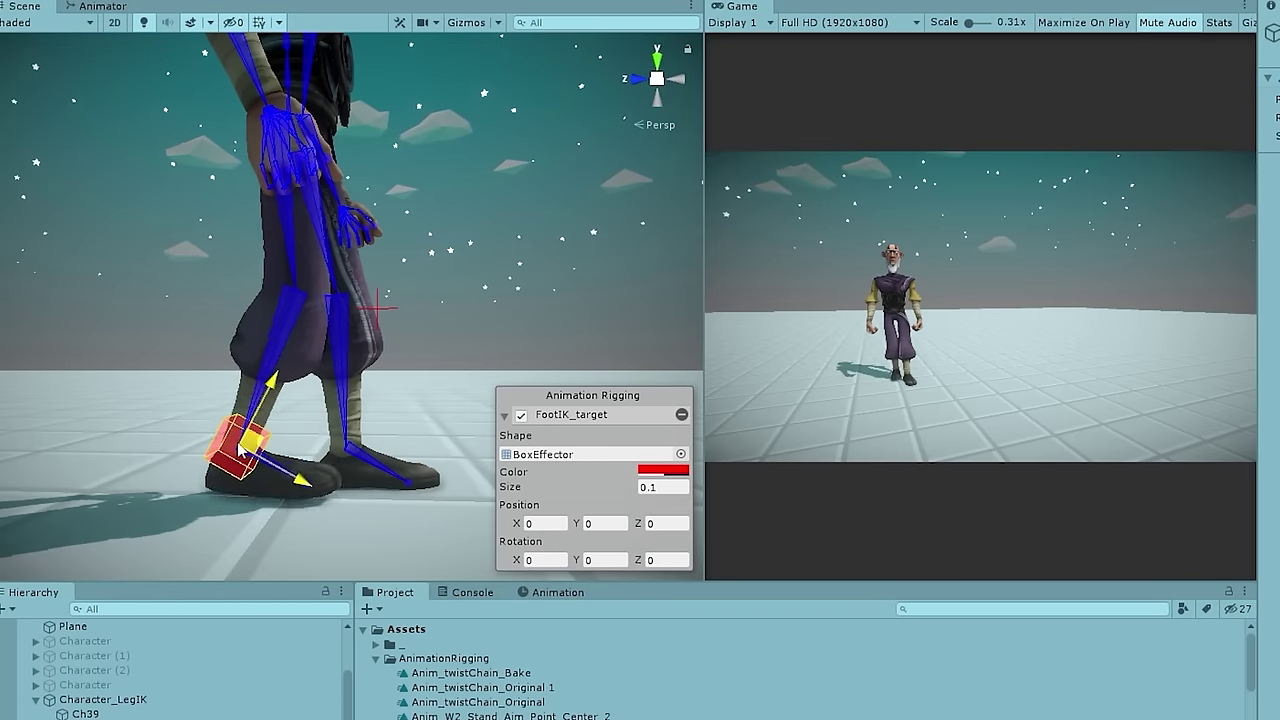
drag(300, 387, 280, 440)
Step: Reposition FootIK_target while checking the leg from the front and side, ending at about Y 0.183 and Z 0.021
alt+drag(400, 330, 0, 420)
middle_drag(362, 397, 383, 422)
drag(449, 407, 405, 407)
middle_drag(388, 414, 411, 460)
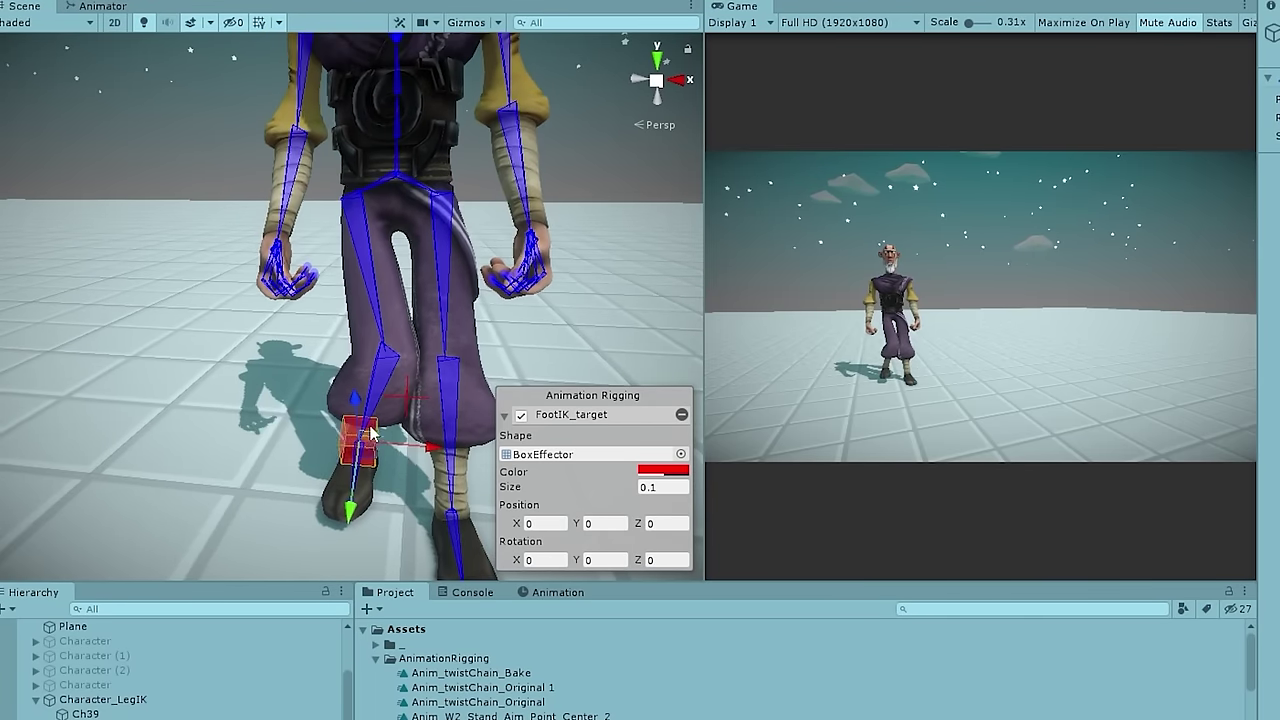
click(408, 404)
drag(476, 408, 410, 397)
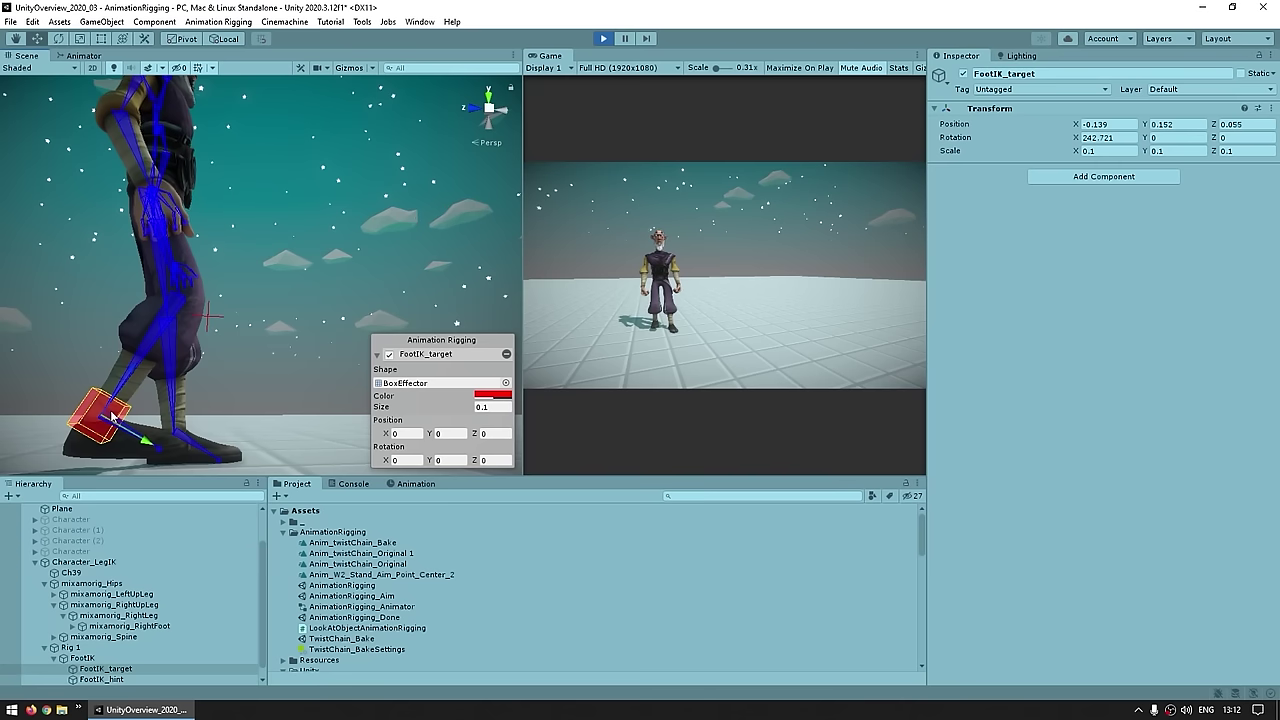
drag(100, 428, 128, 404)
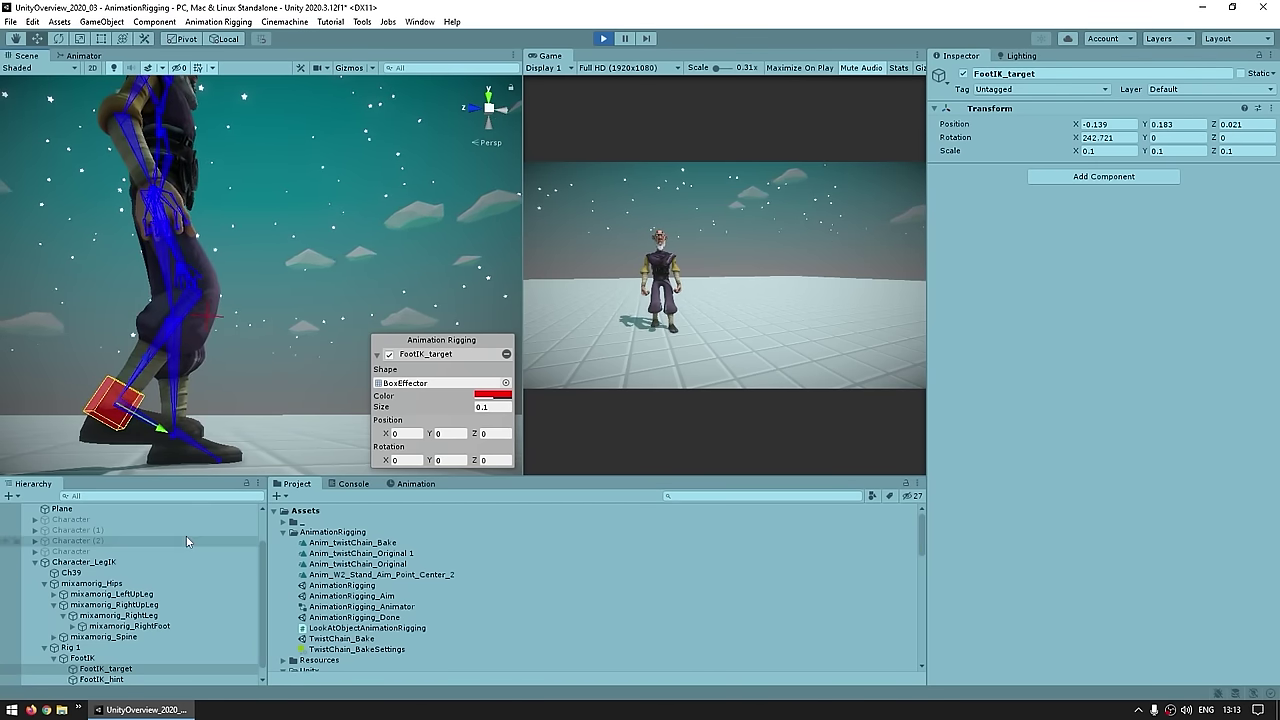
Step: Check the FootIK constraint, move FootIK_target to about Y 0.157 and Z -0.18, and rotate it to about X 279.334
click(86, 660)
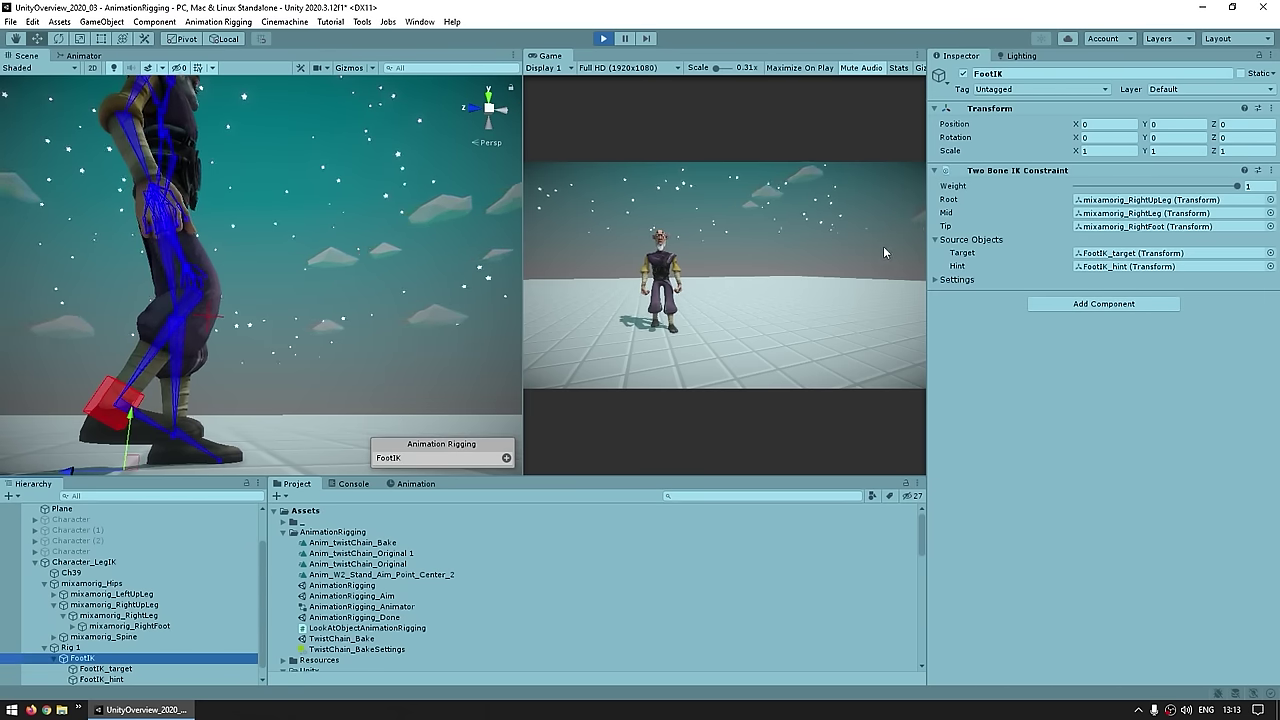
middle_drag(130, 412, 192, 400)
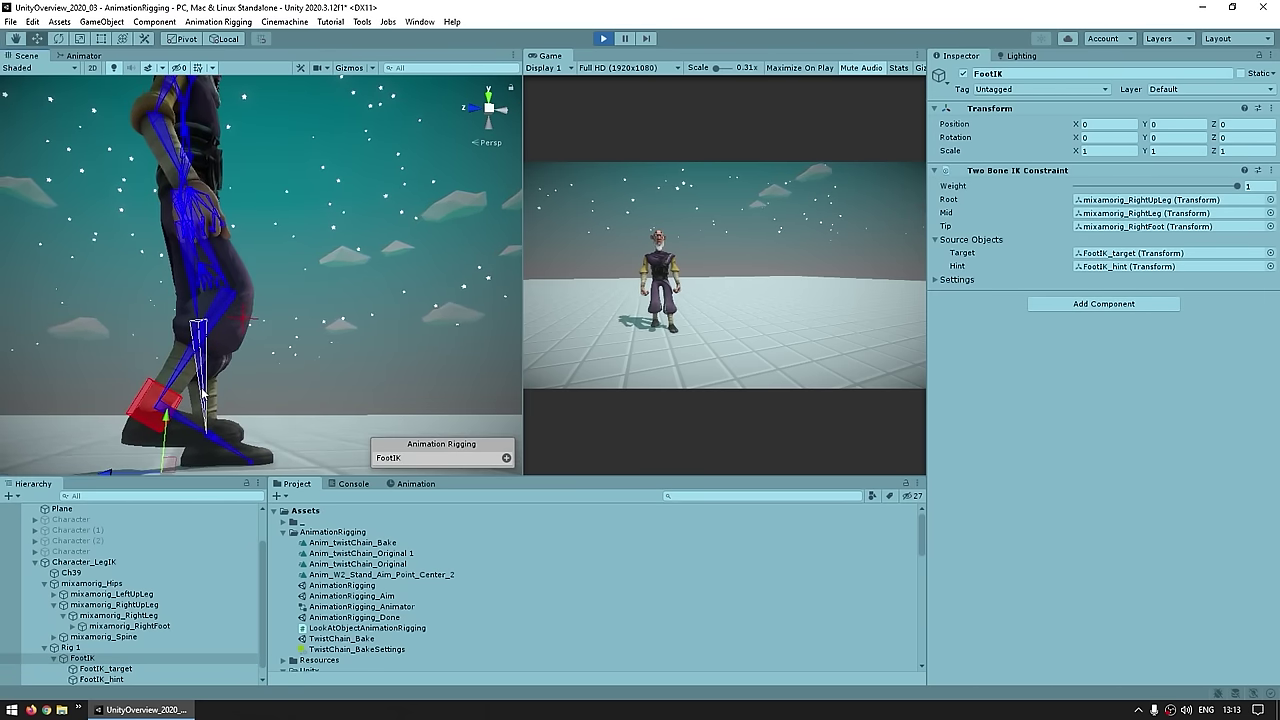
click(186, 401)
alt+drag(287, 425, 182, 410)
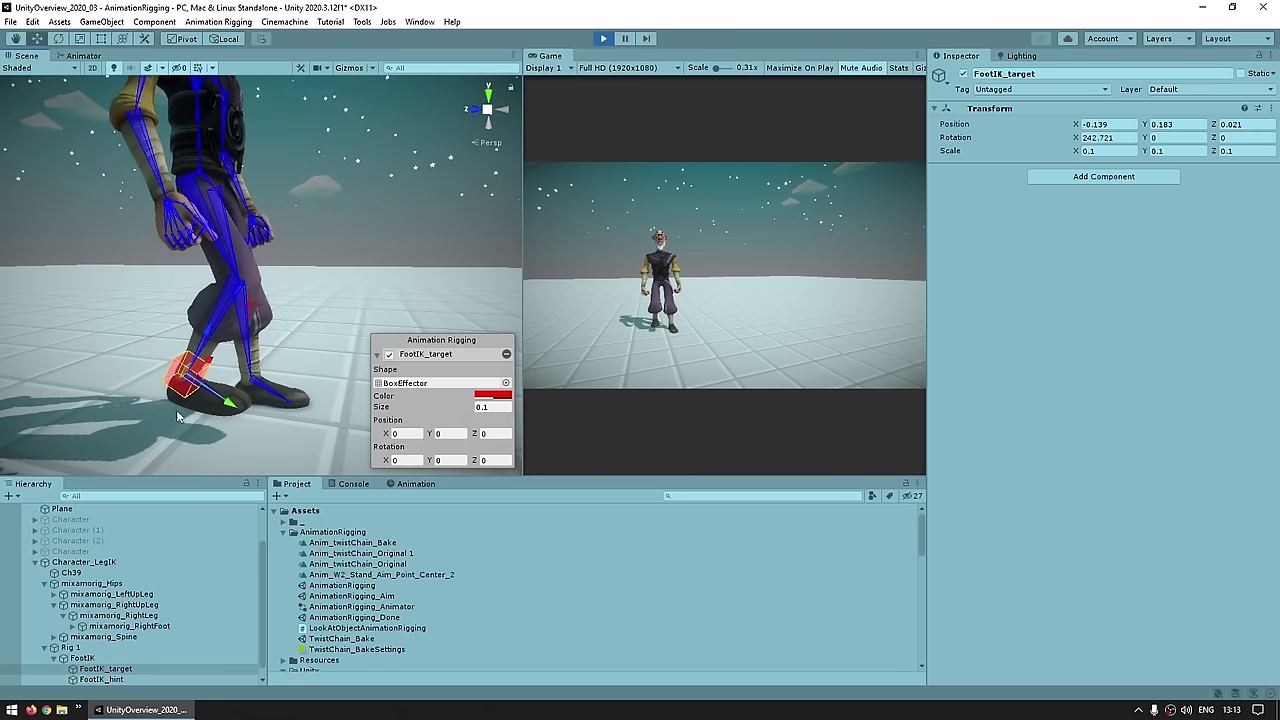
middle_drag(182, 410, 201, 334)
drag(203, 318, 243, 267)
key(e)
key(w)
drag(225, 323, 250, 305)
alt+drag(314, 253, 376, 255)
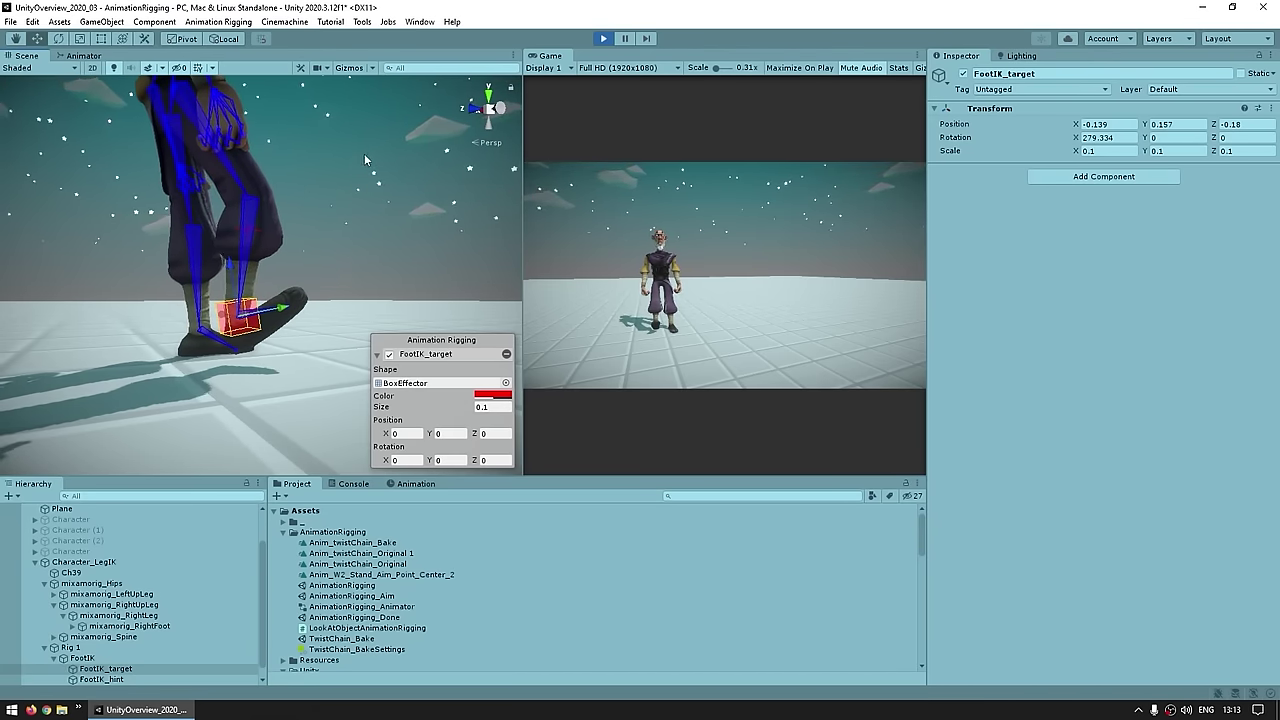
middle_drag(364, 153, 334, 272)
alt+drag(334, 272, 400, 398)
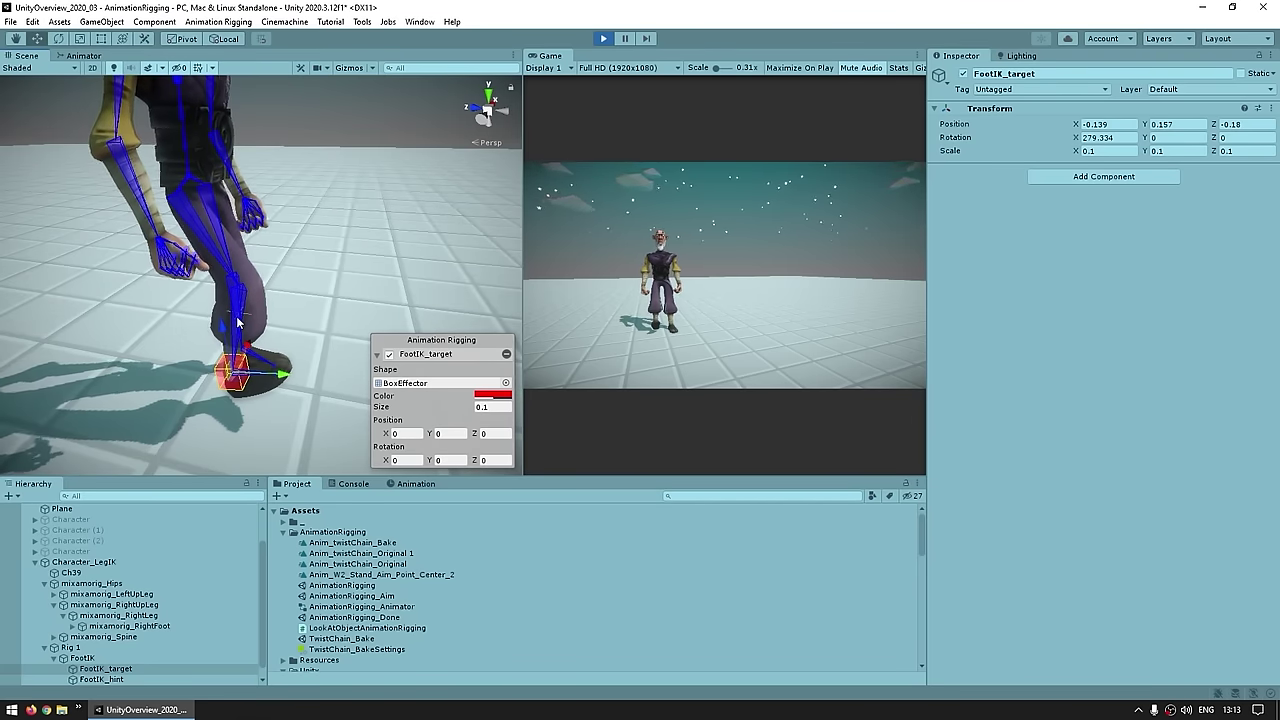
scroll(228, 293, down, 3)
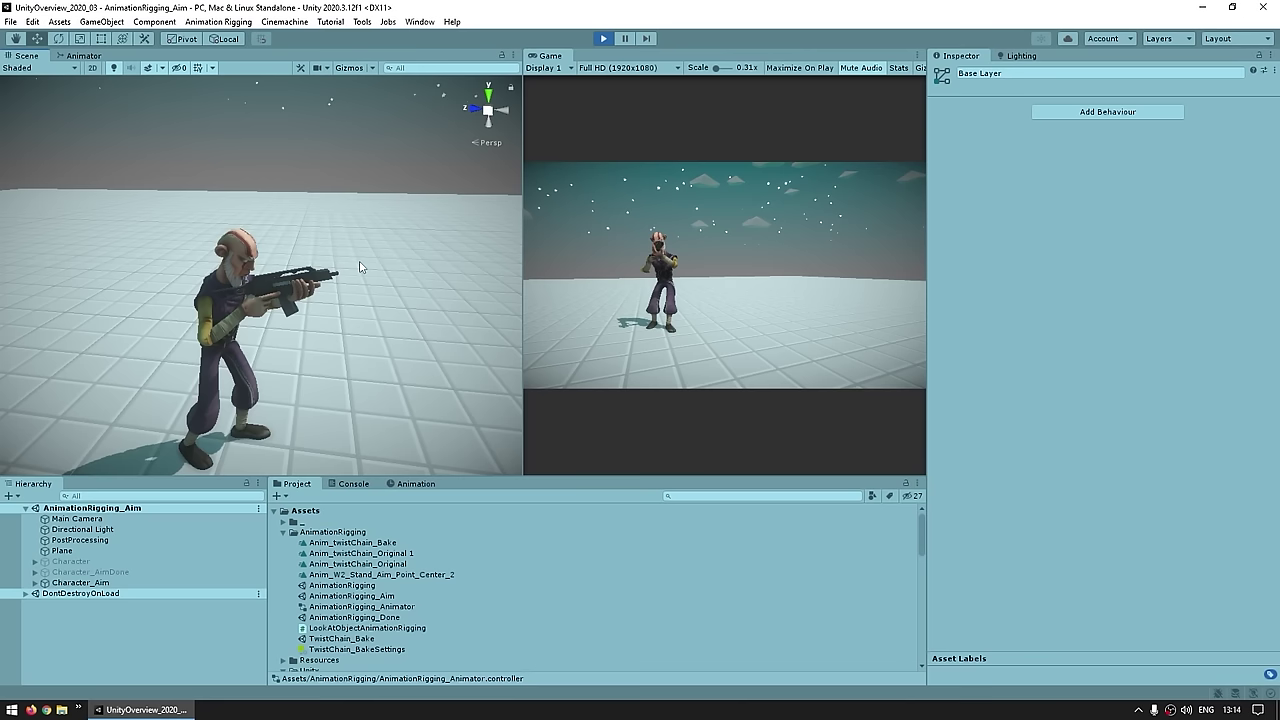
Step: Examine the character's rifle-aiming pose from several angles in the AnimationRigging_Aim scene and leave Play mode
alt+drag(254, 273, 430, 245)
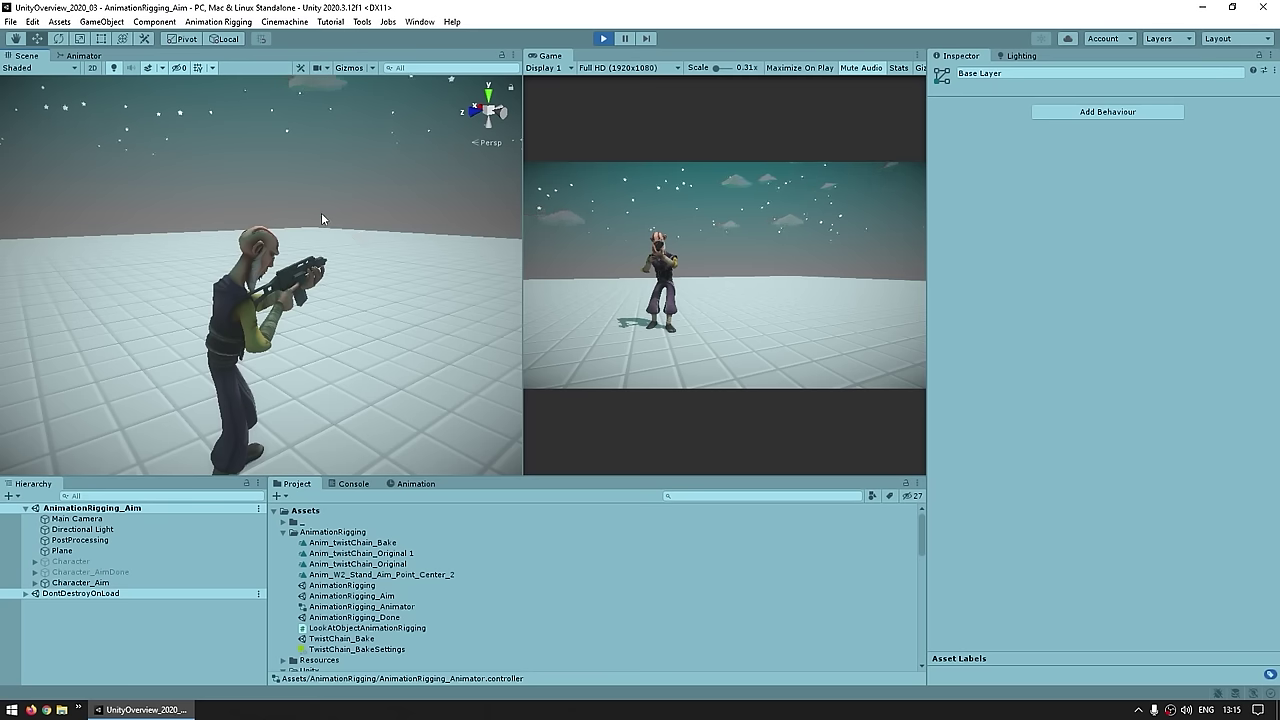
alt+drag(205, 265, 400, 251)
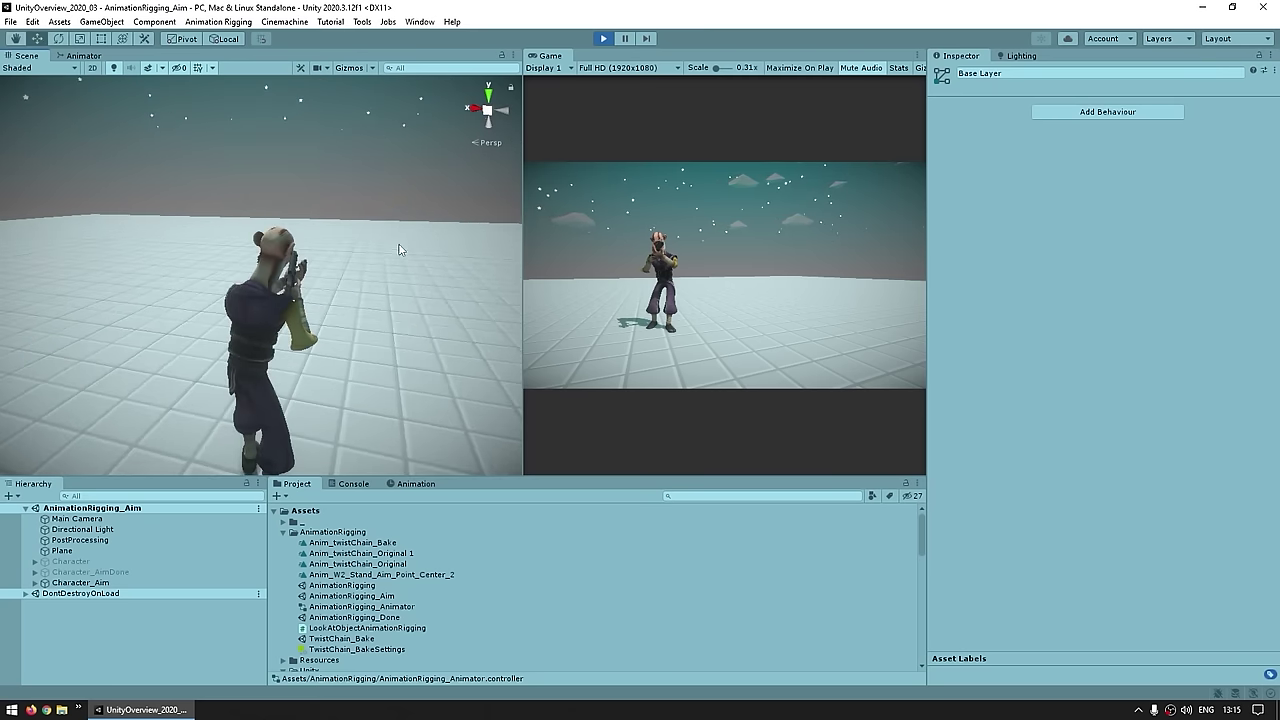
middle_drag(400, 251, 308, 326)
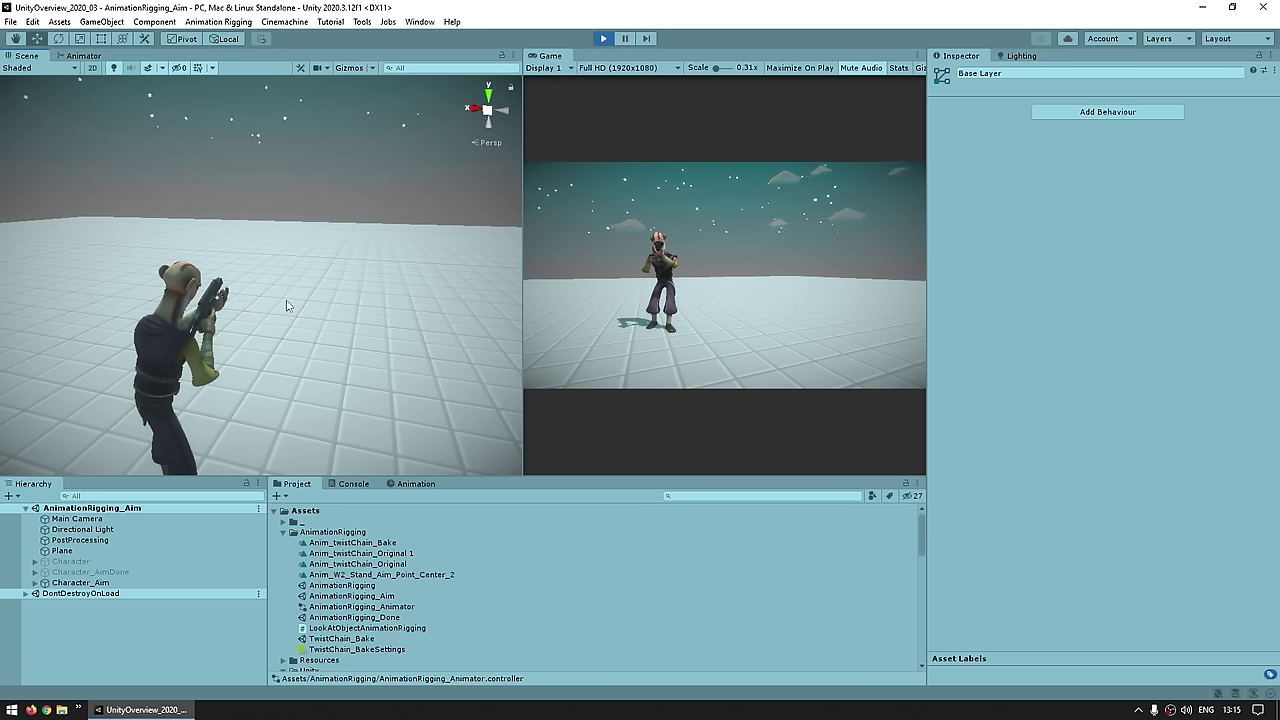
key(ctrl+p)
Step: Run the Animation Rigging Rig Setup on Character_Aim
click(100, 584)
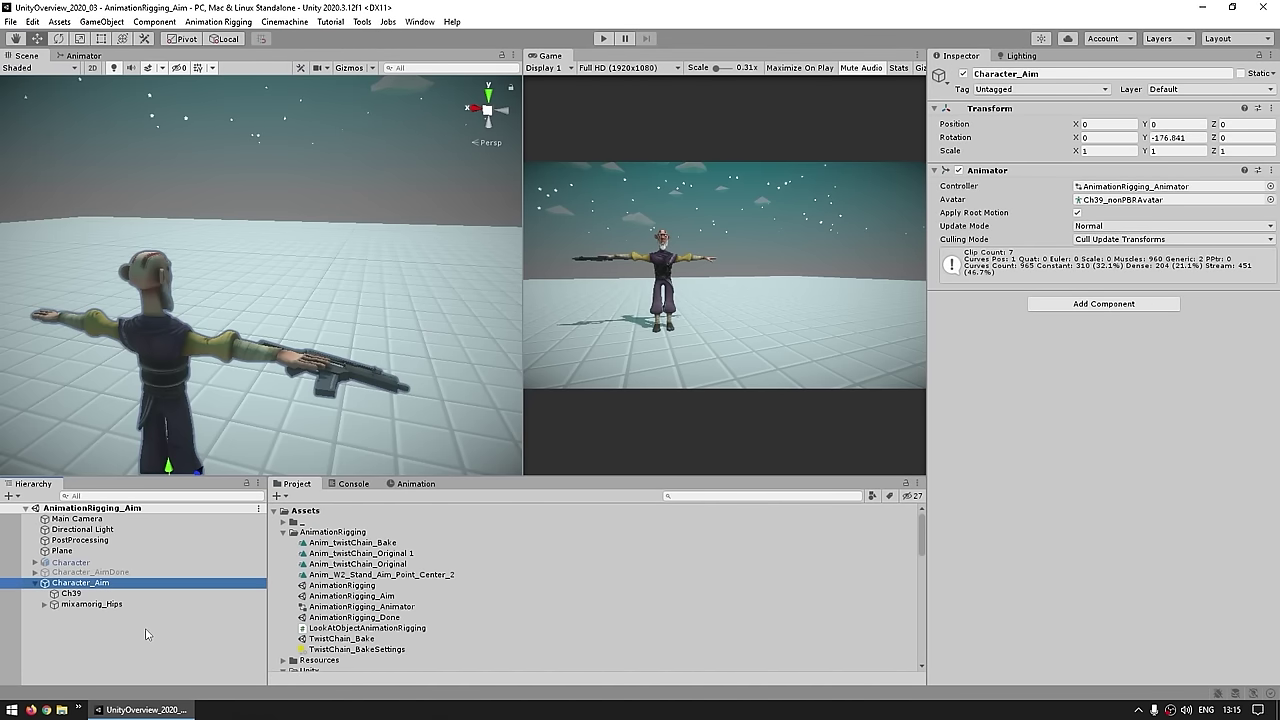
click(218, 21)
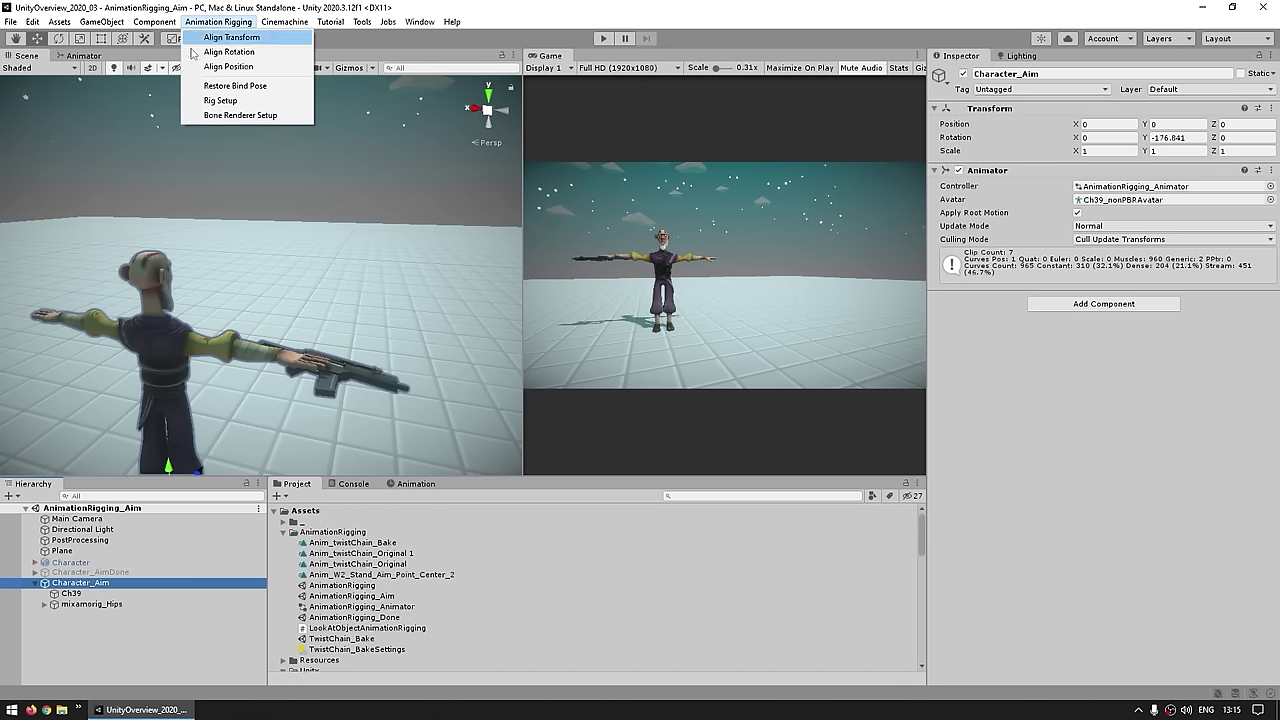
click(232, 101)
Step: Create an empty child object under Rig 1 and name it AimRig
click(97, 616)
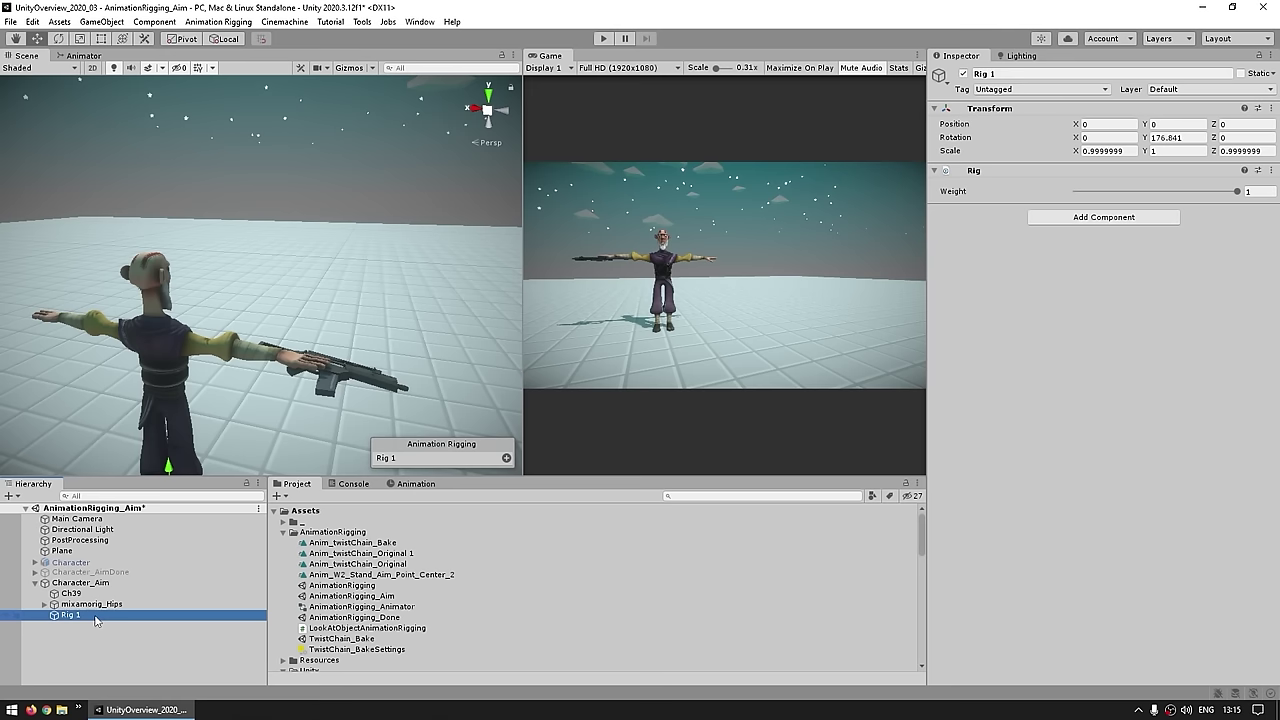
right_click(97, 618)
click(125, 388)
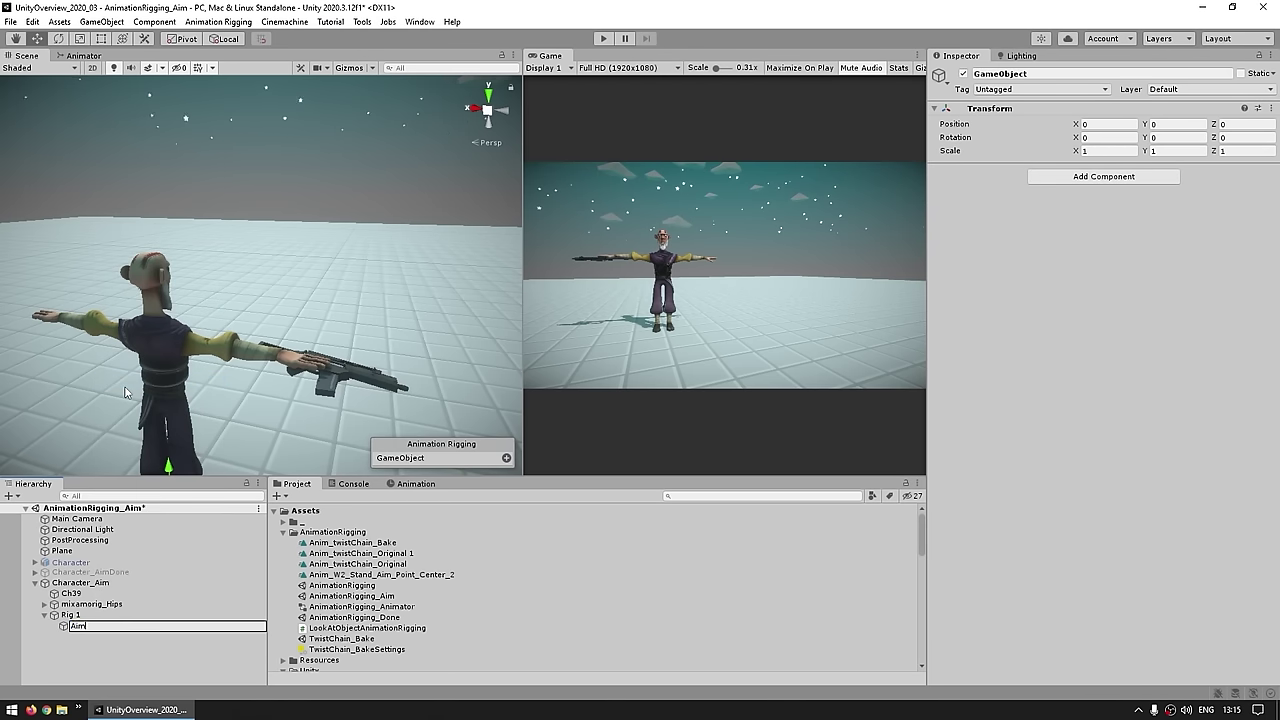
text(AimRig)
key(Return)
Step: Add a Multi-Aim Constraint component to AimRig
click(1104, 176)
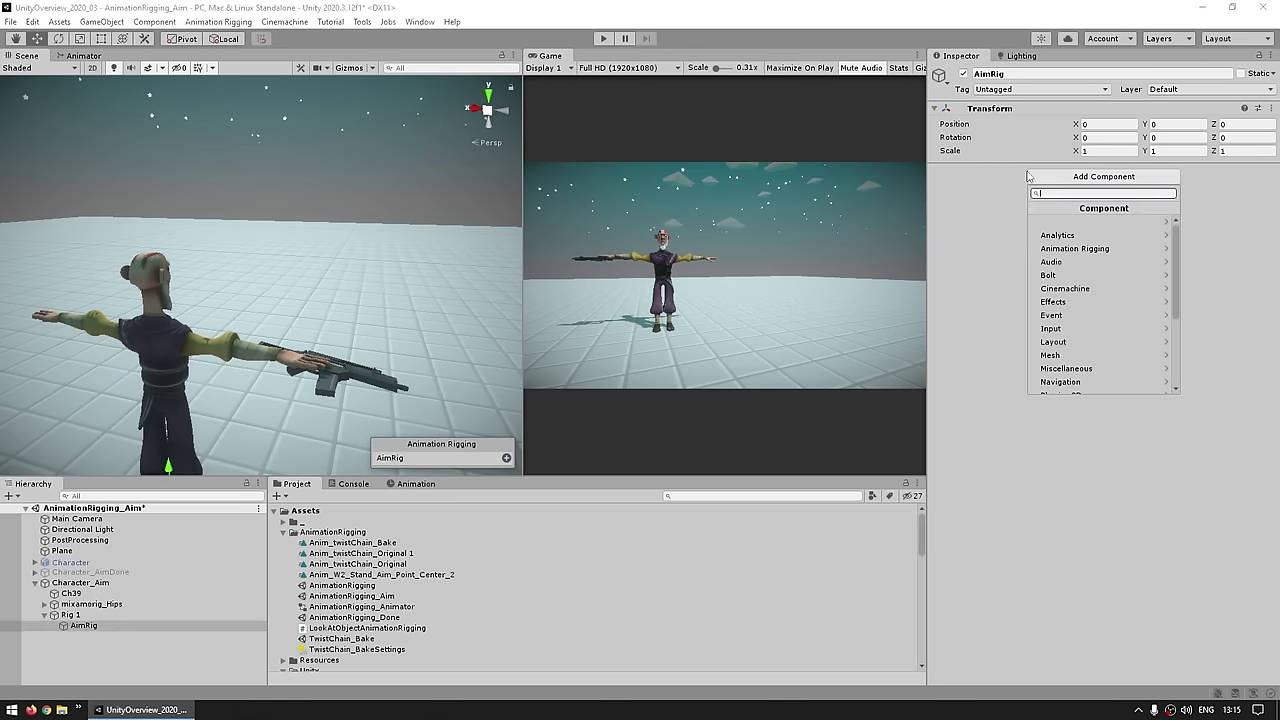
click(1060, 250)
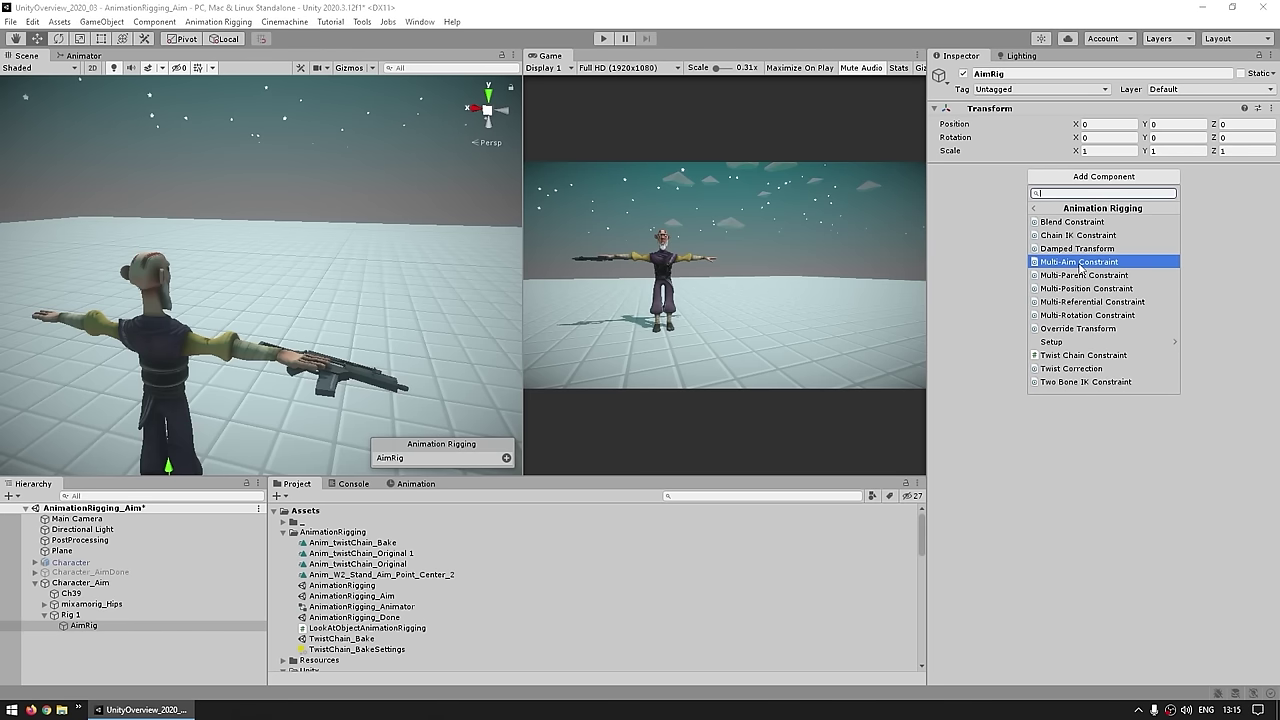
click(1080, 263)
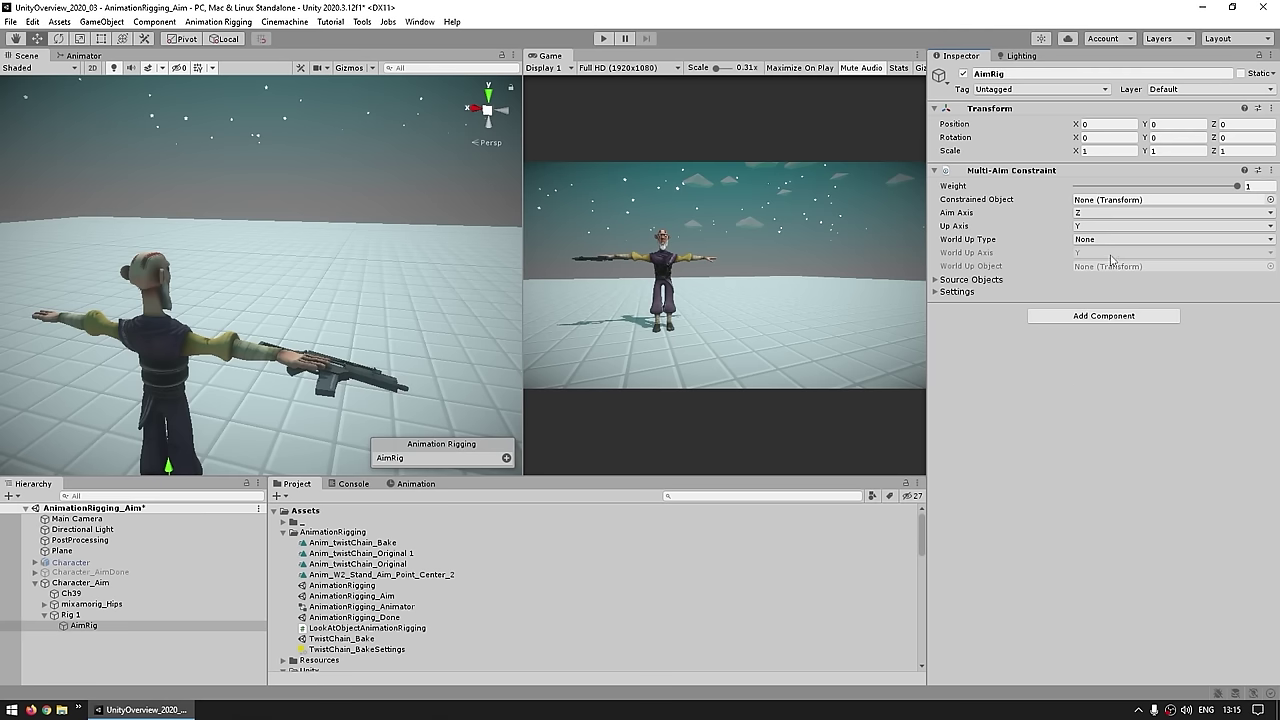
Step: Locate the right hand bone under Character_Aim and assign mixamorig_RightHand as the Constrained Object of AimRig's Multi-Aim Constraint
click(152, 650)
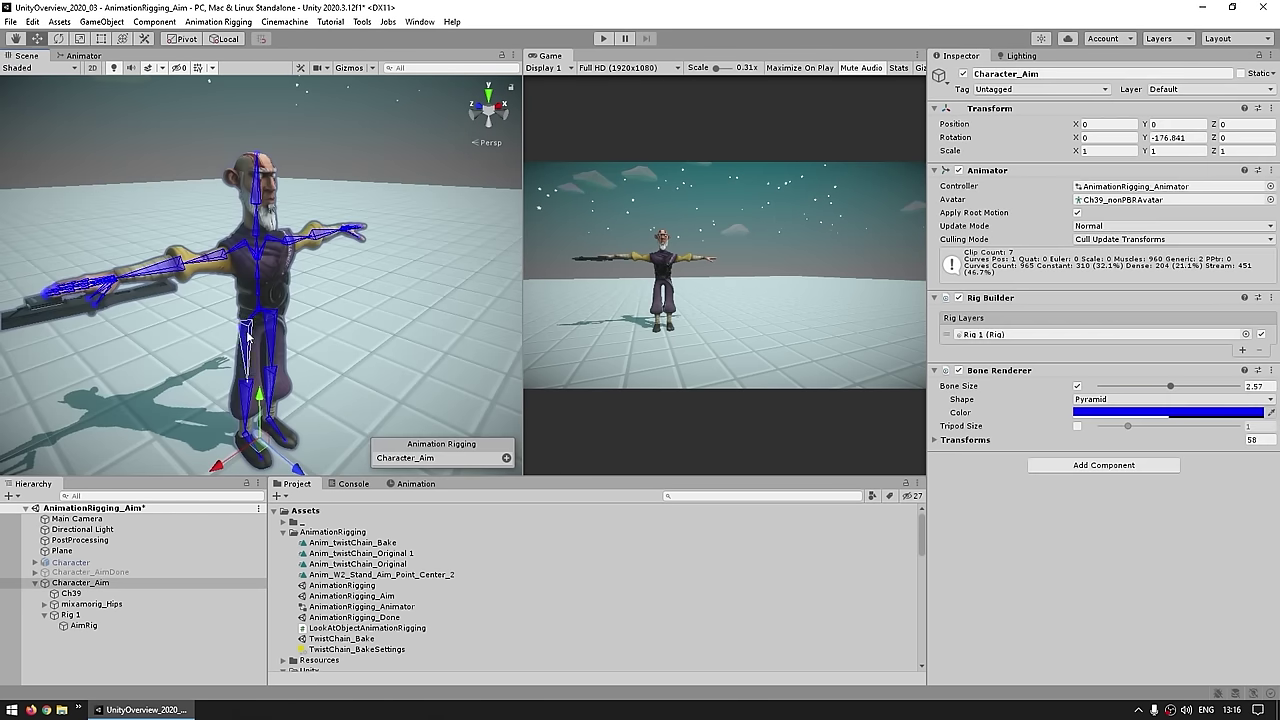
middle_drag(126, 322, 207, 333)
click(178, 298)
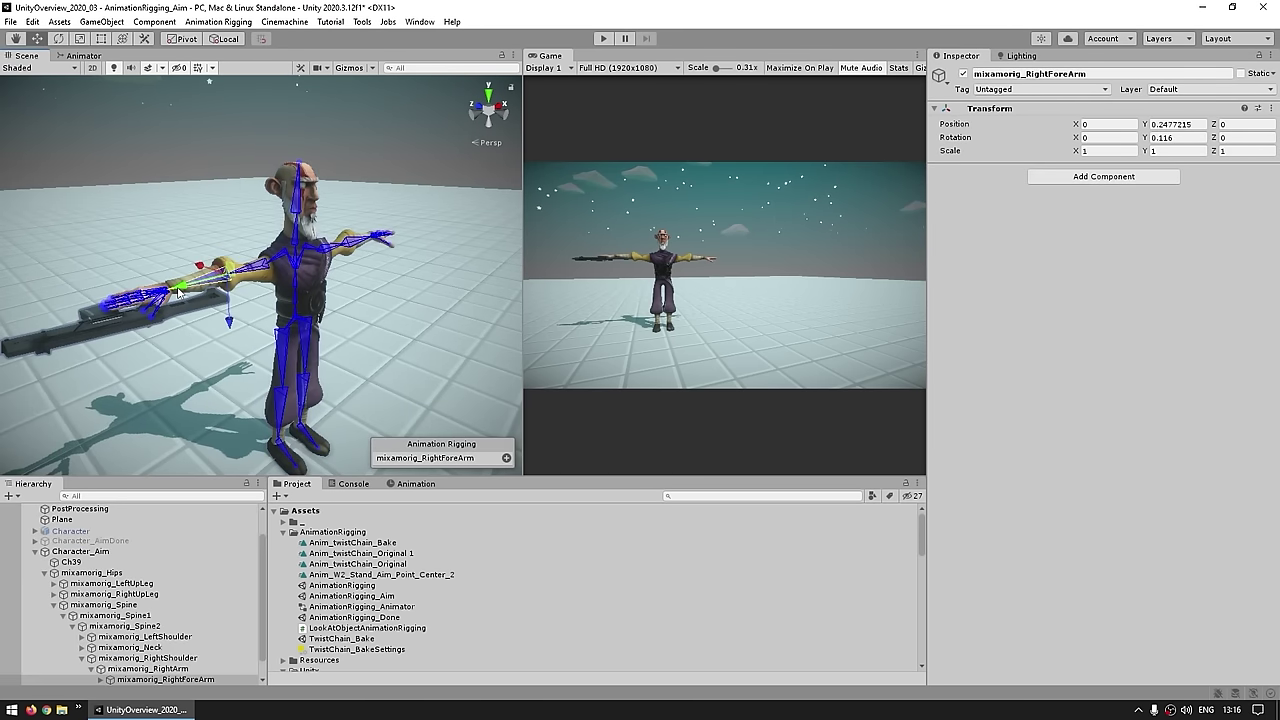
scroll(120, 620, down, 1)
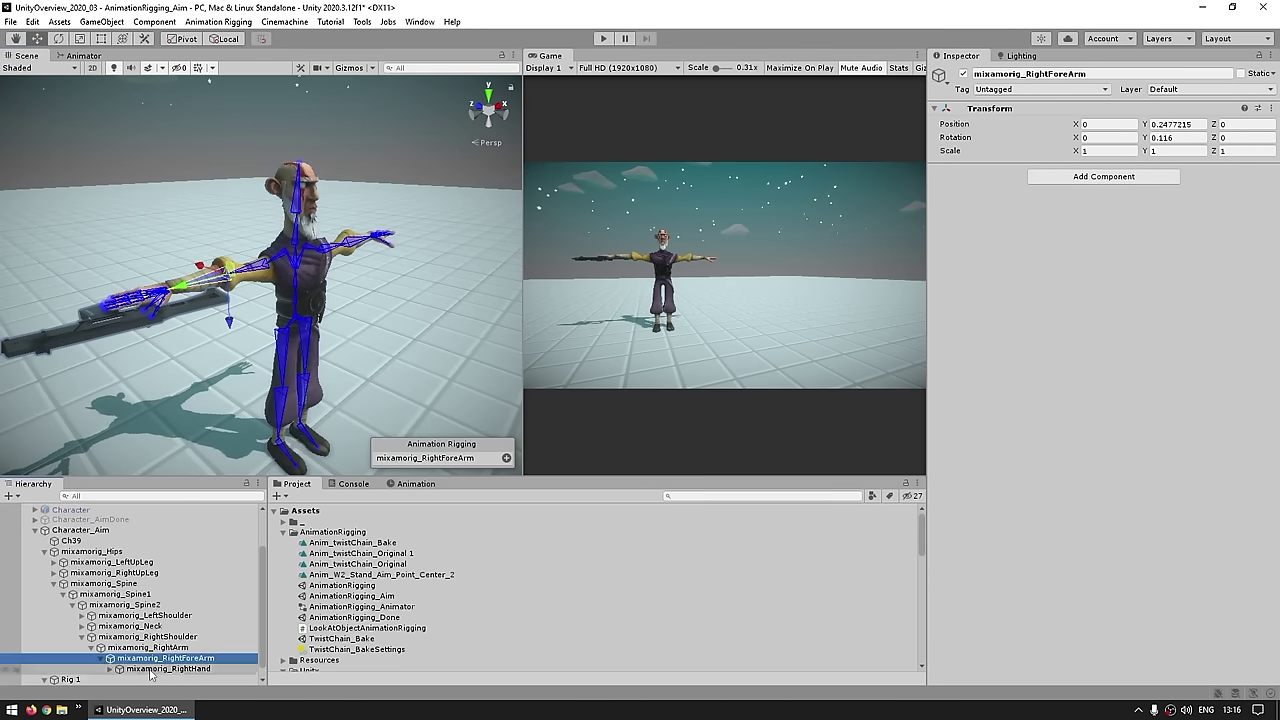
click(150, 298)
click(83, 679)
drag(160, 658, 1100, 205)
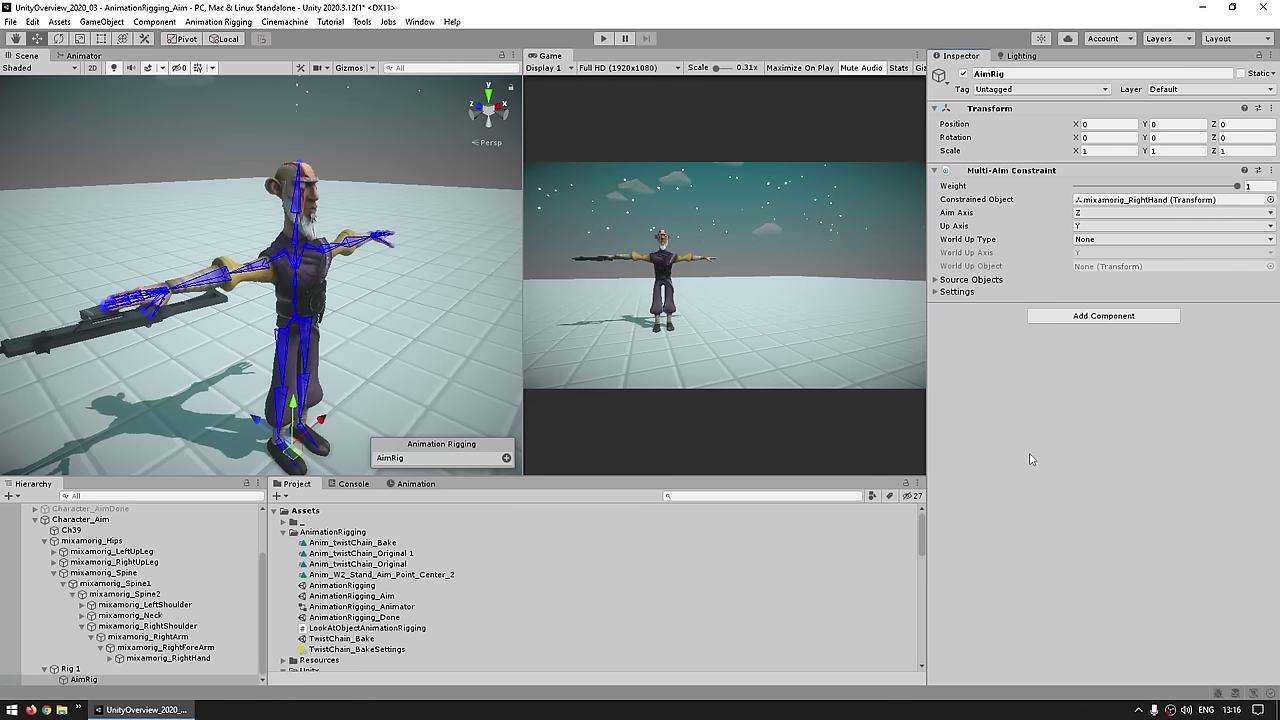
Step: Examine how the rifle SM_Wep_Rifle_Assault_05 is parented to the mixamorig_RightHand bone
click(106, 325)
middle_drag(110, 335, 233, 355)
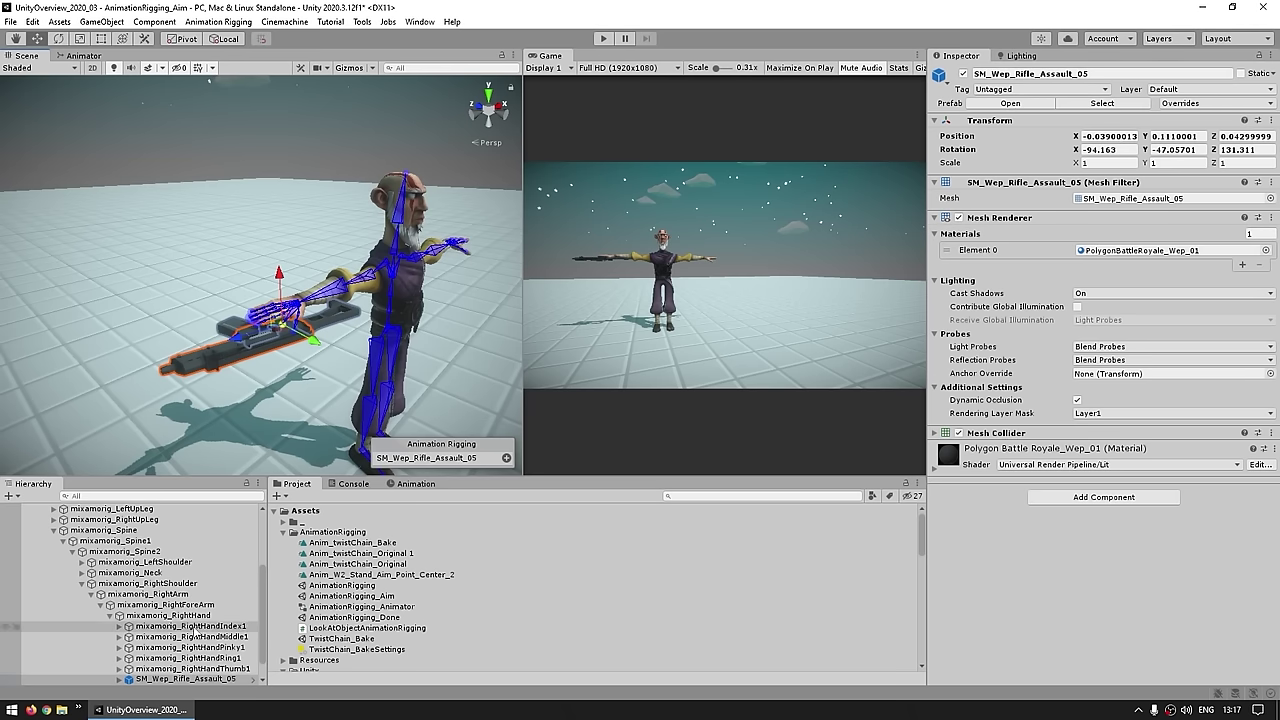
scroll(196, 594, down, 1)
click(188, 659)
click(184, 595)
alt+drag(280, 466, 237, 347)
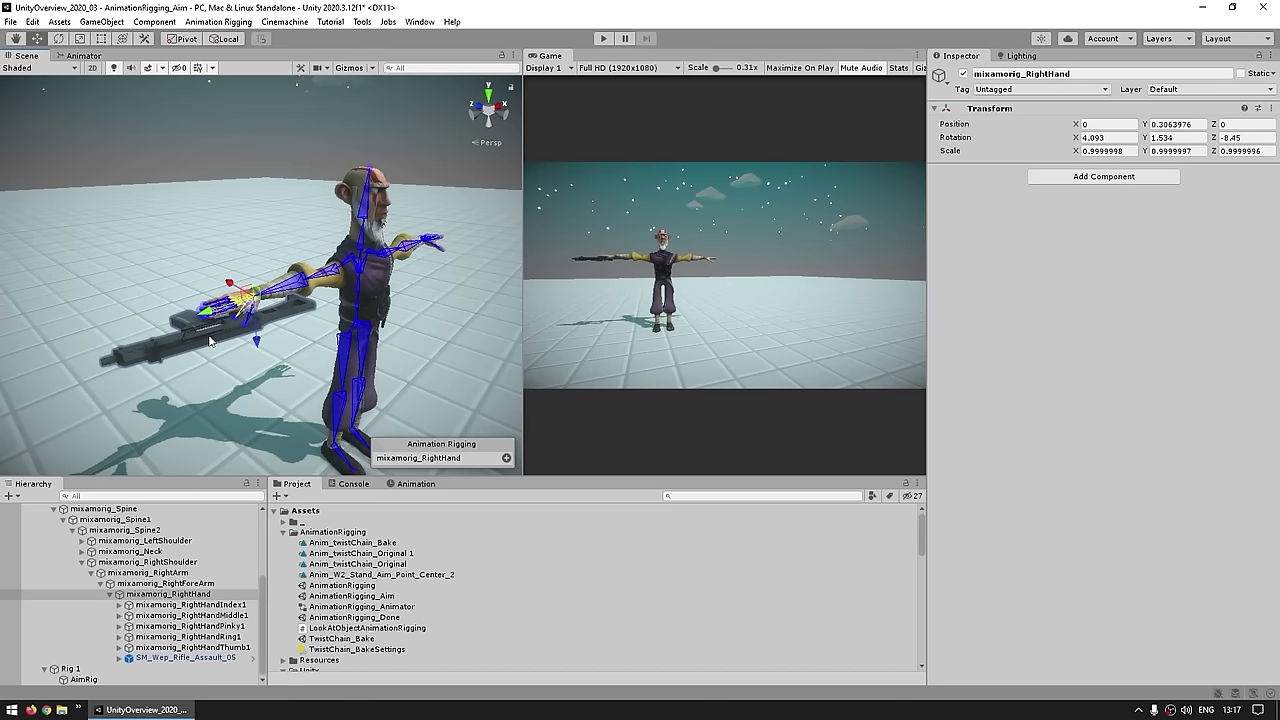
Step: Examine the local axes of mixamorig_RightHand against the rifle's direction to find which ones suit AimRig's Aim Axis and Up Axis
click(83, 679)
click(960, 214)
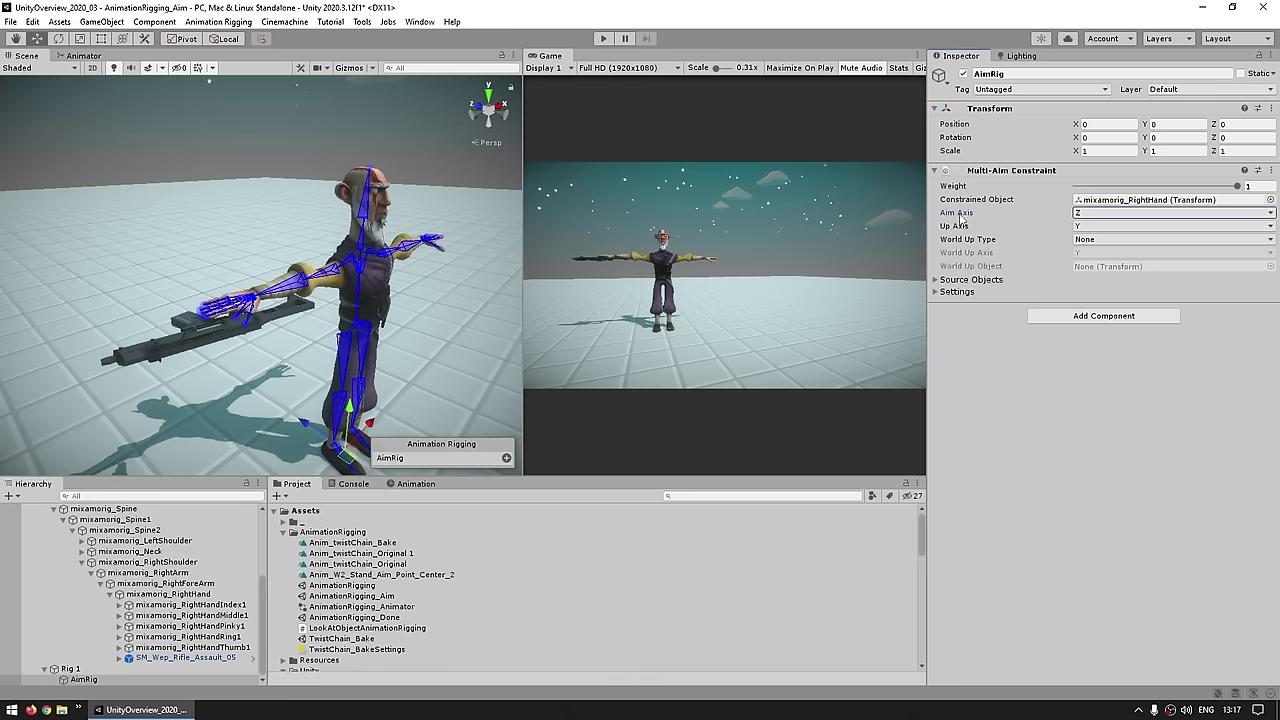
click(947, 230)
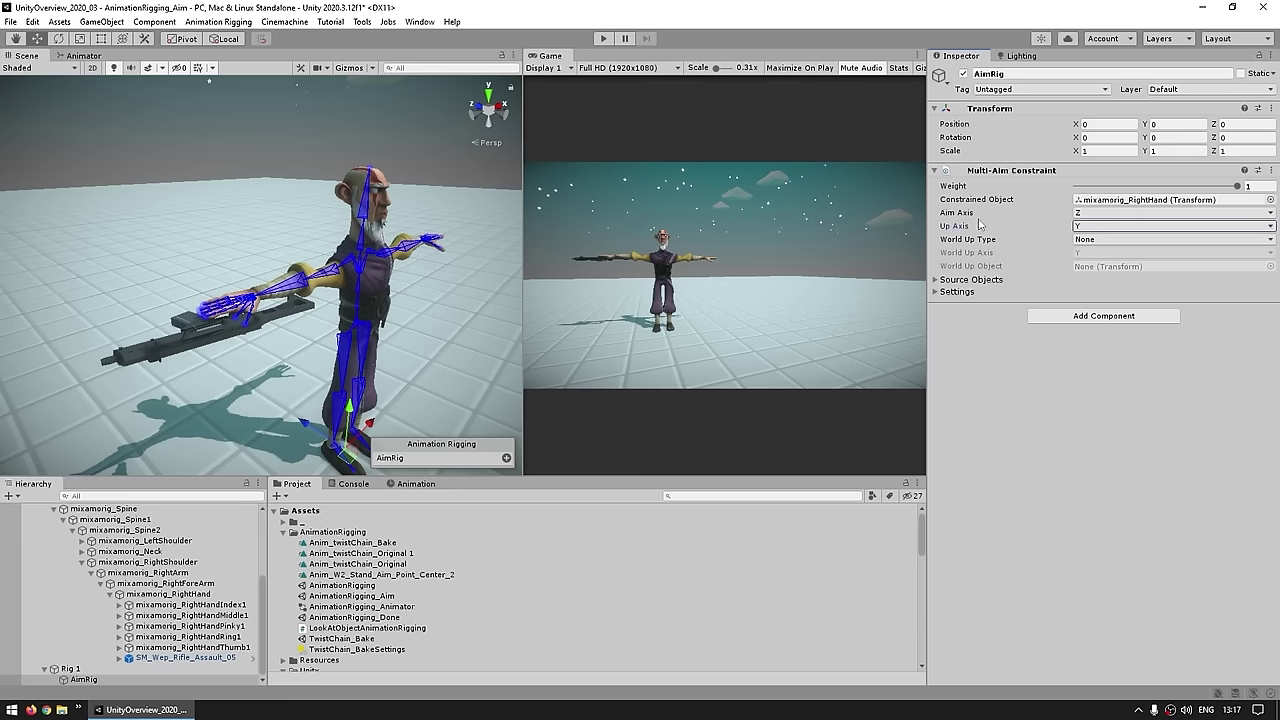
click(1005, 216)
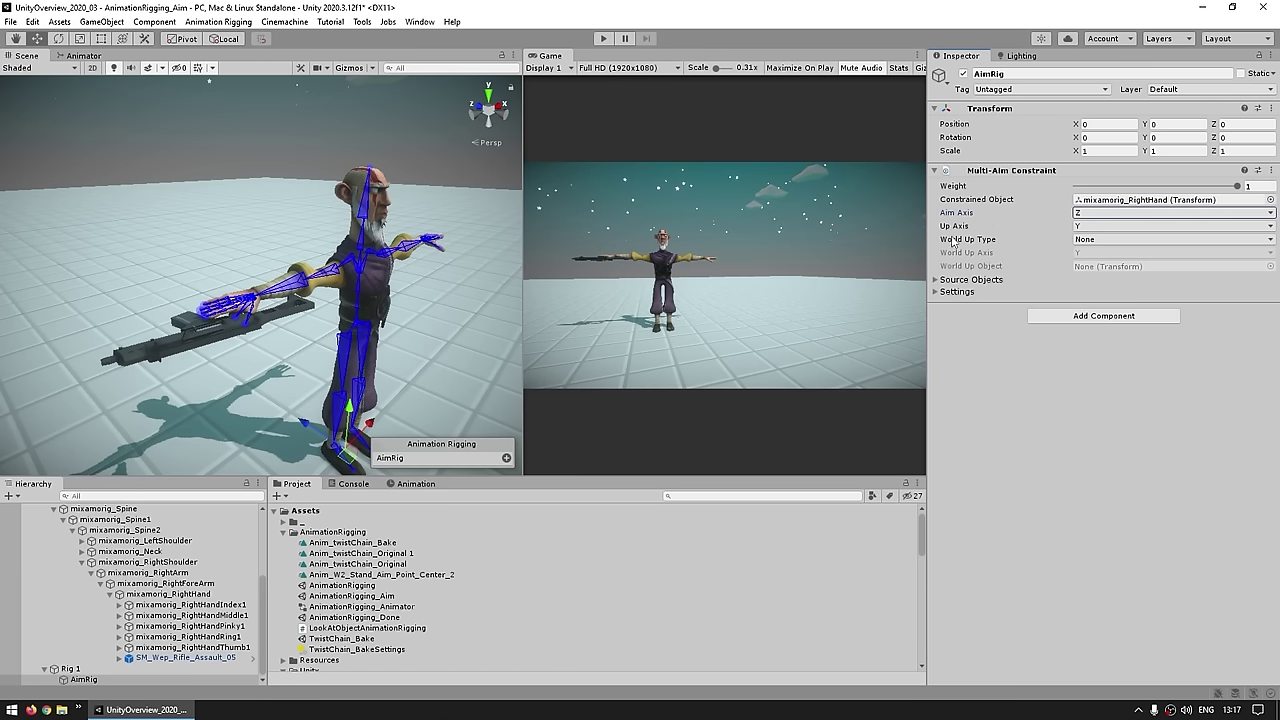
click(172, 595)
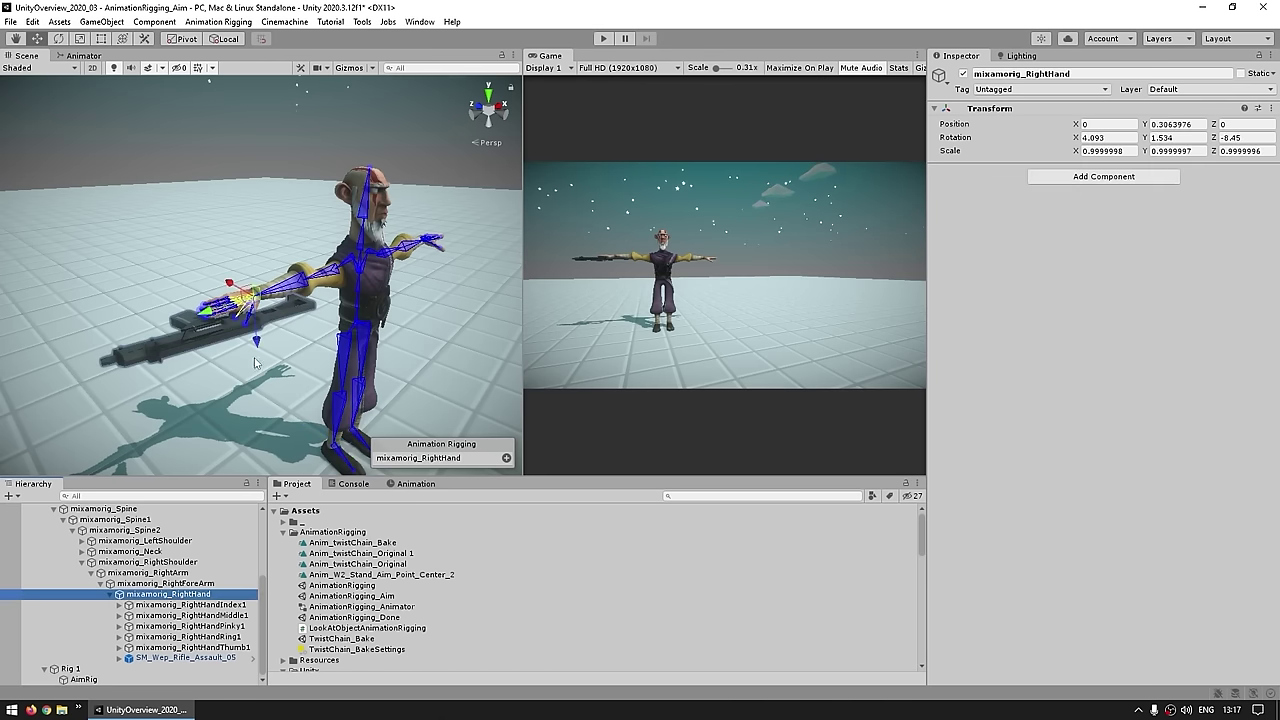
click(218, 42)
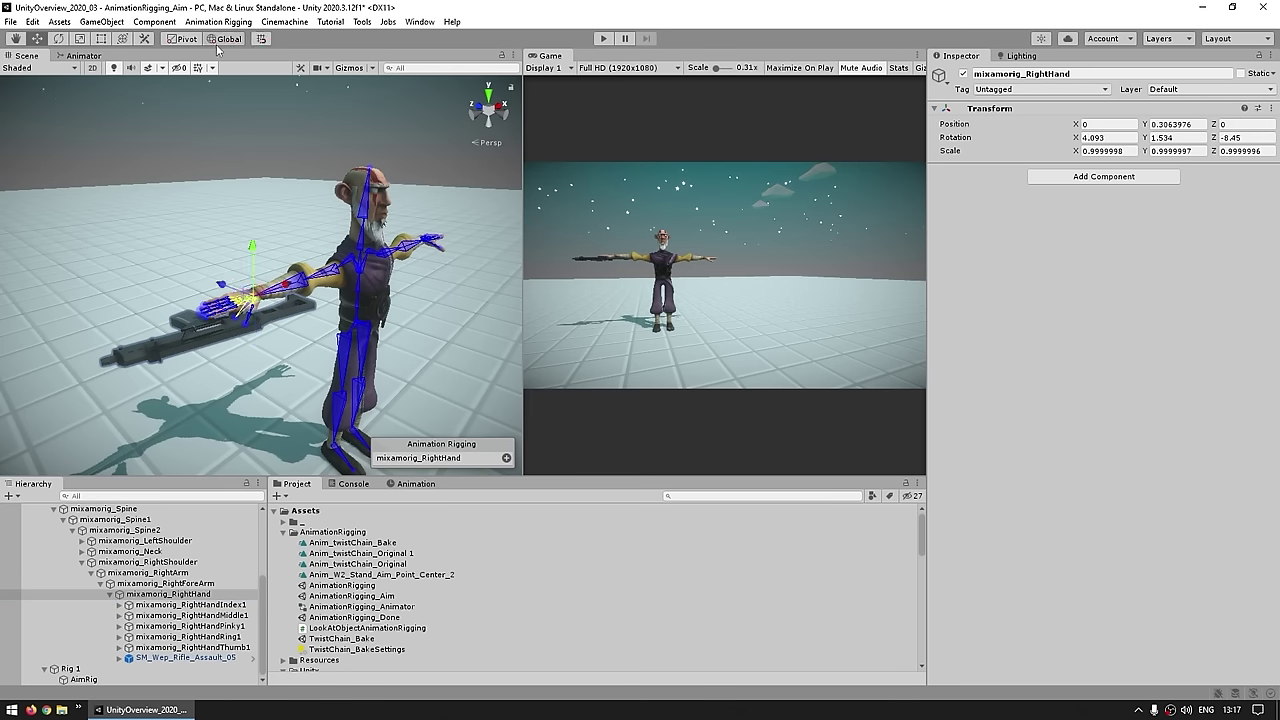
click(222, 42)
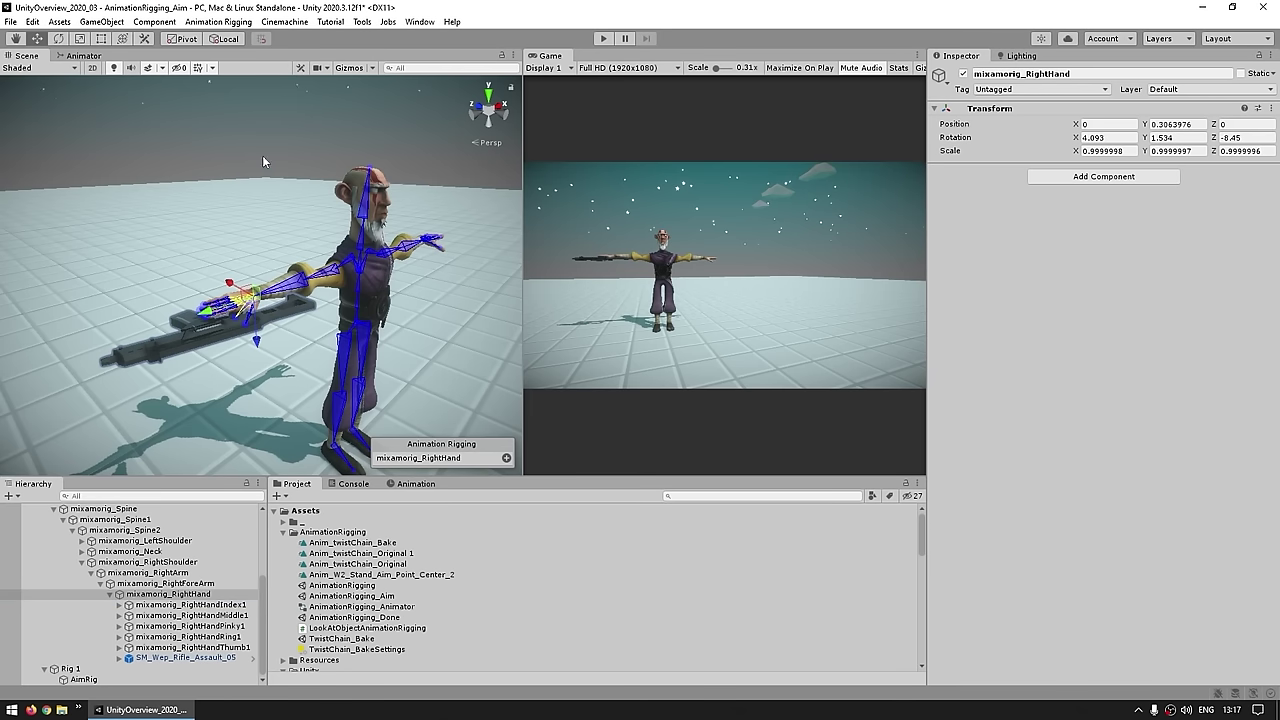
alt+drag(172, 254, 310, 330)
scroll(310, 330, up, 3)
scroll(336, 325, down, 3)
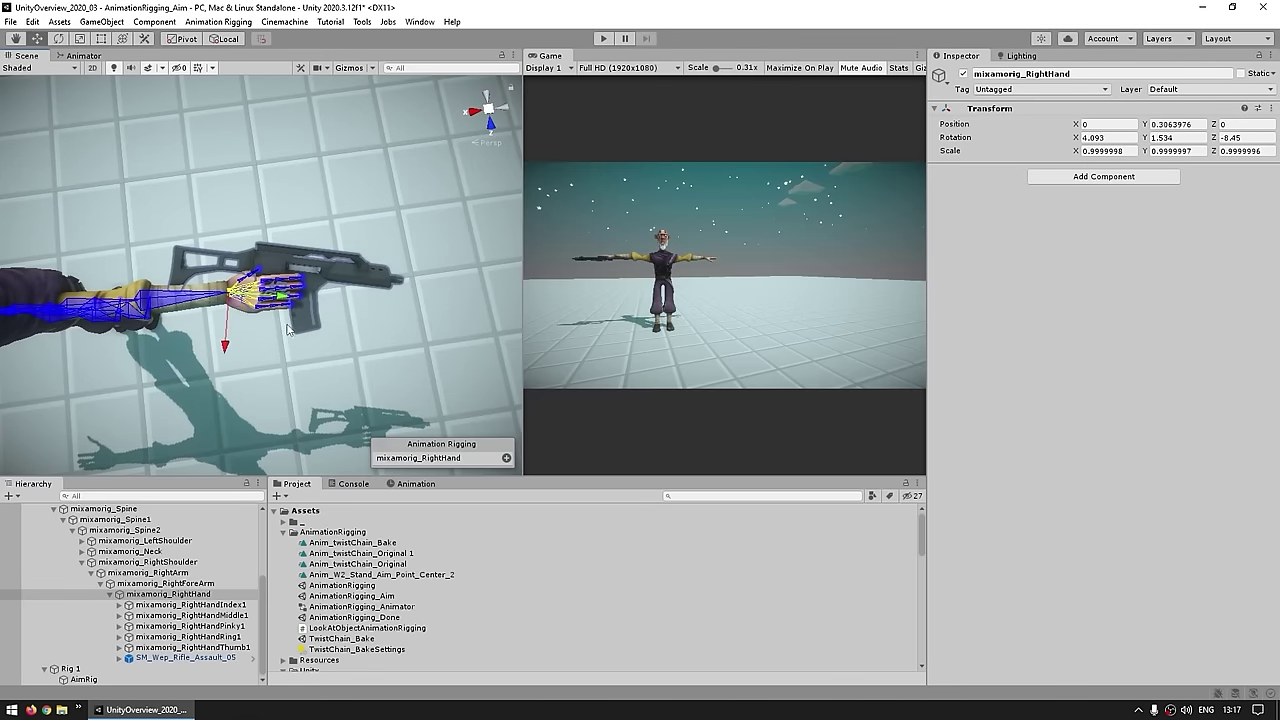
alt+drag(345, 299, 519, 97)
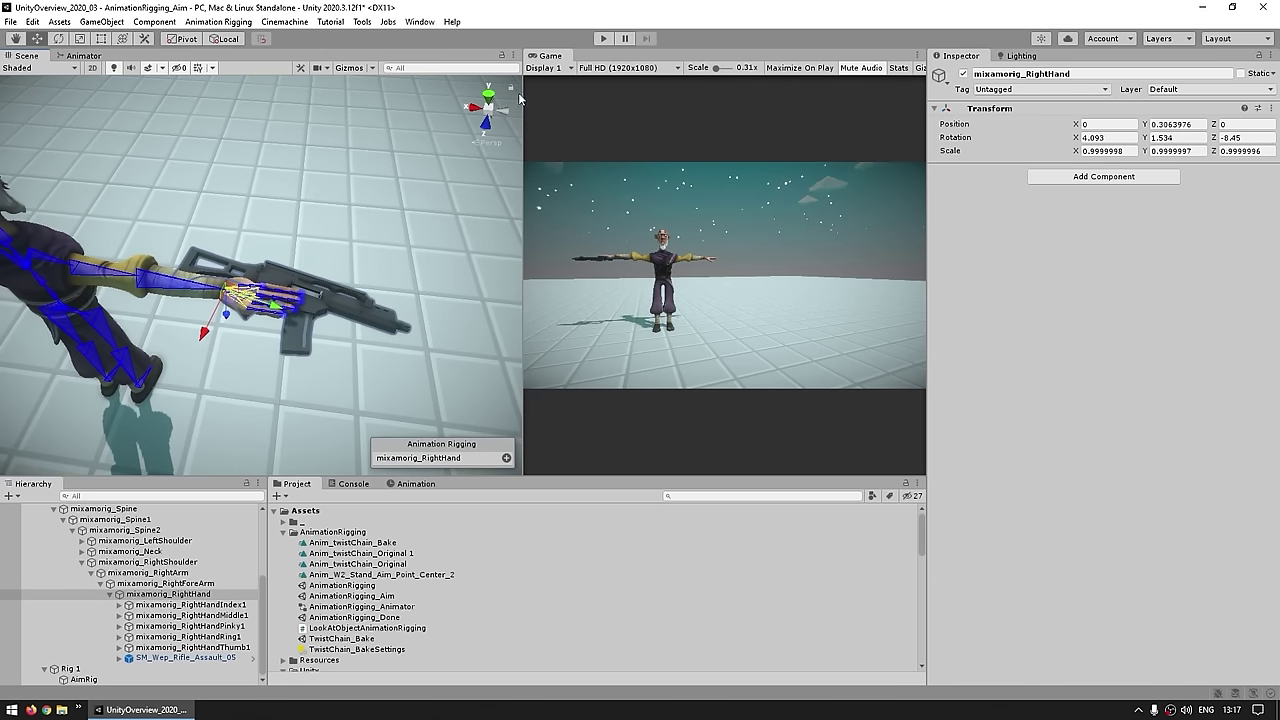
Step: Set the Aim Axis of AimRig's Multi-Aim Constraint to Y
click(84, 679)
click(971, 209)
click(1086, 214)
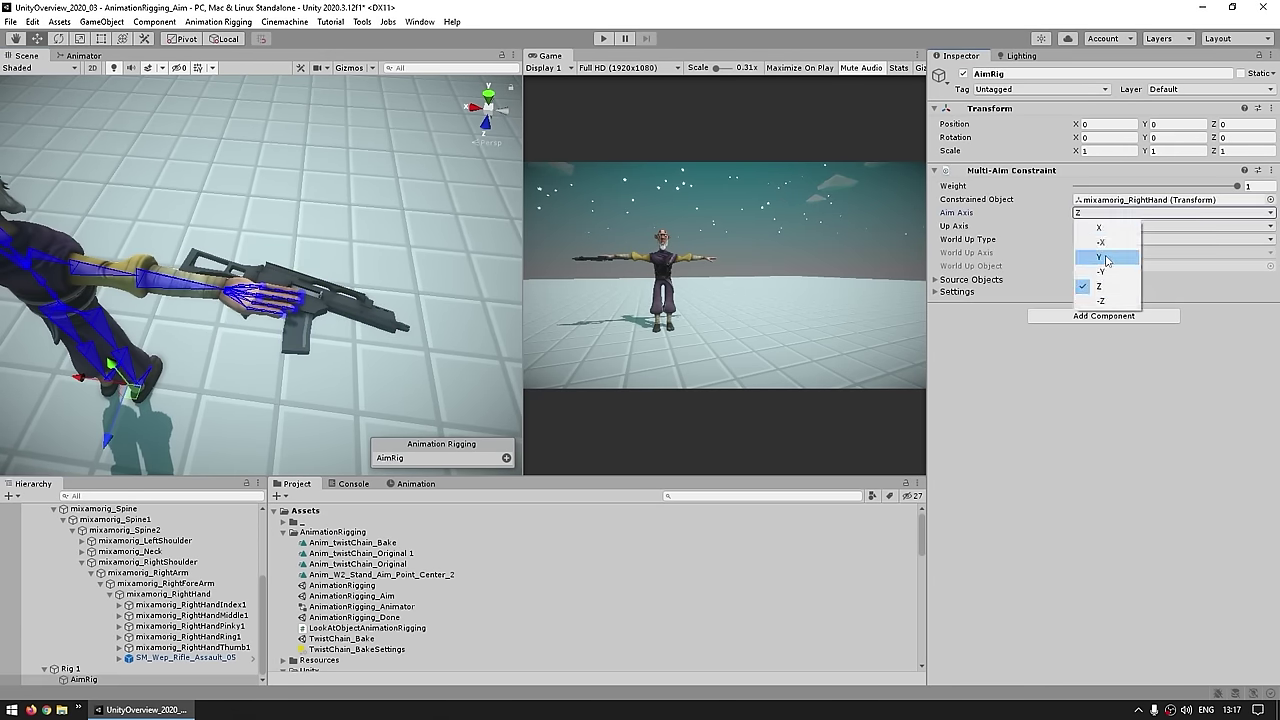
click(1104, 257)
Step: Check the right hand bone's upward direction and set the Up Axis of AimRig's Multi-Aim Constraint to -X
click(255, 297)
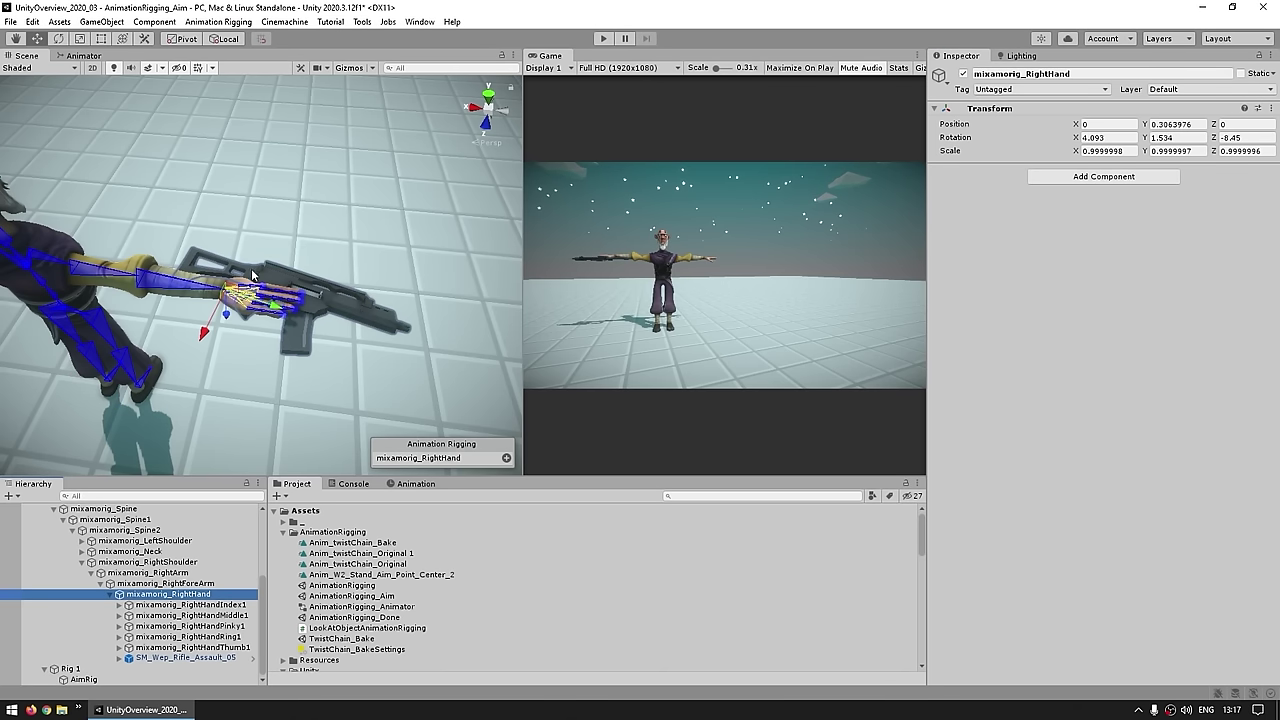
alt+drag(255, 297, 307, 265)
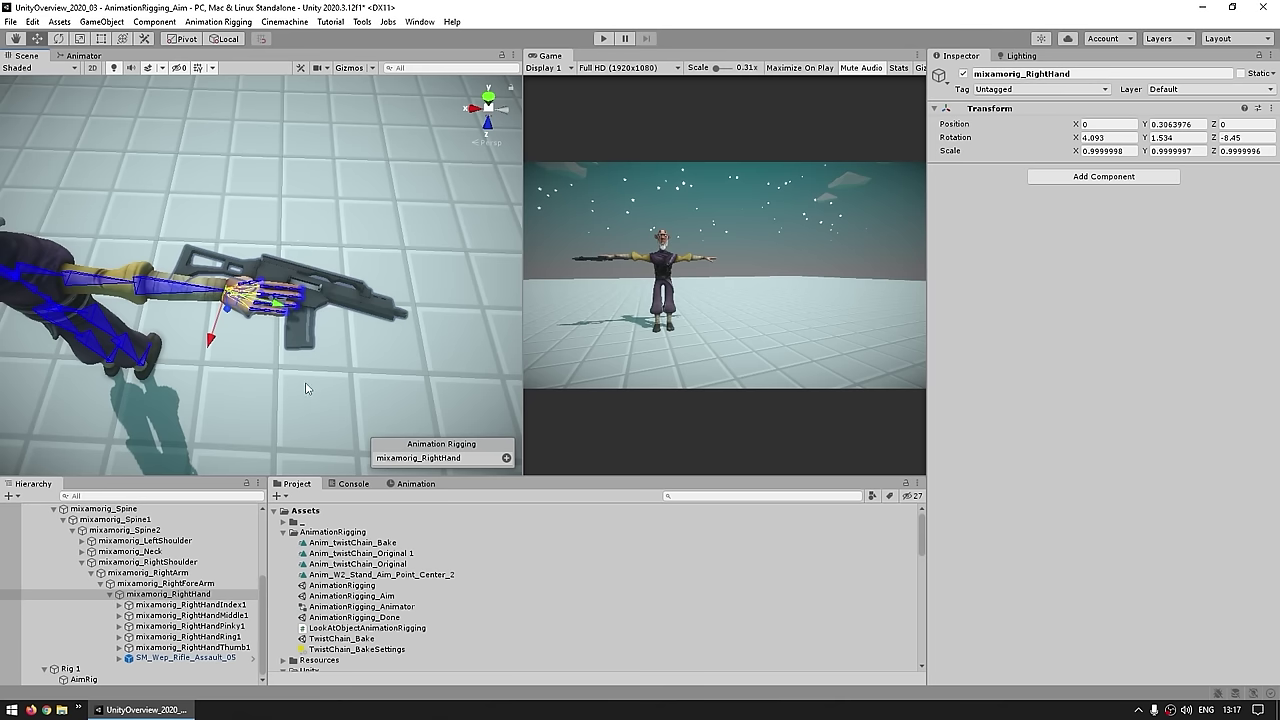
click(85, 679)
click(1090, 226)
click(1092, 252)
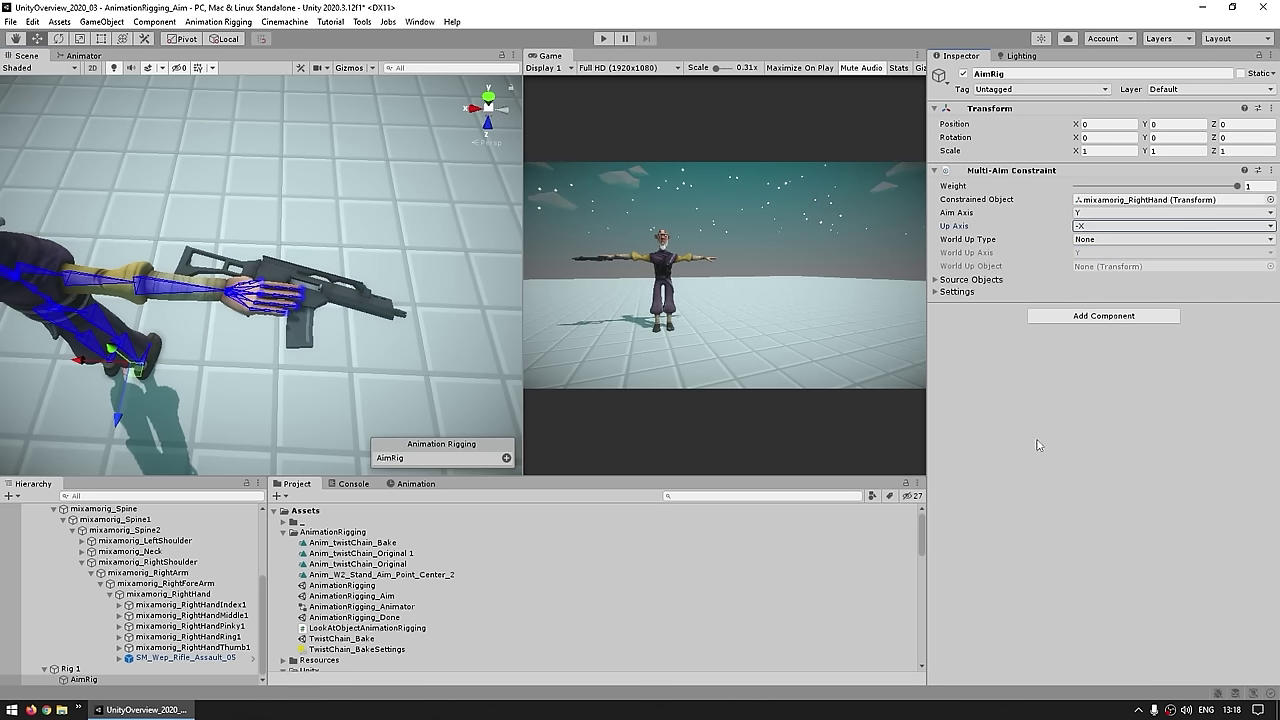
Step: Create an empty child object named Target under AimRig and assign it as the source object of AimRig's Multi-Aim Constraint
click(940, 280)
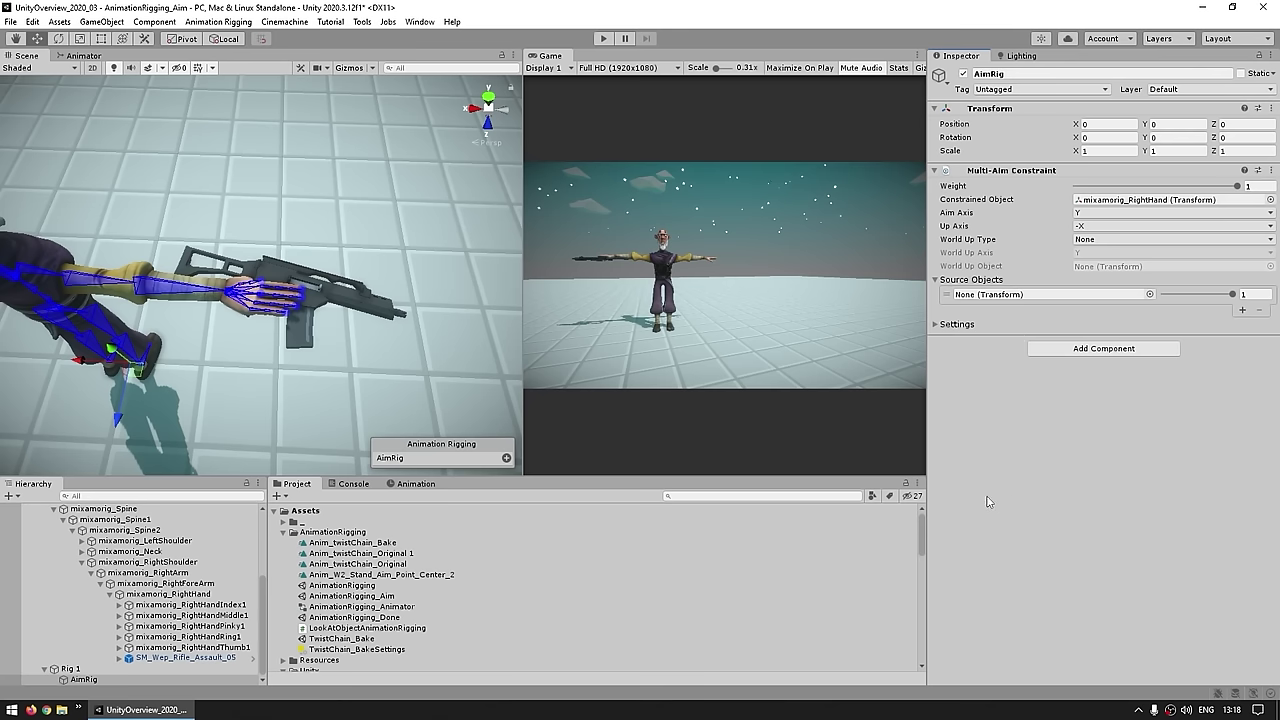
right_click(88, 680)
click(140, 446)
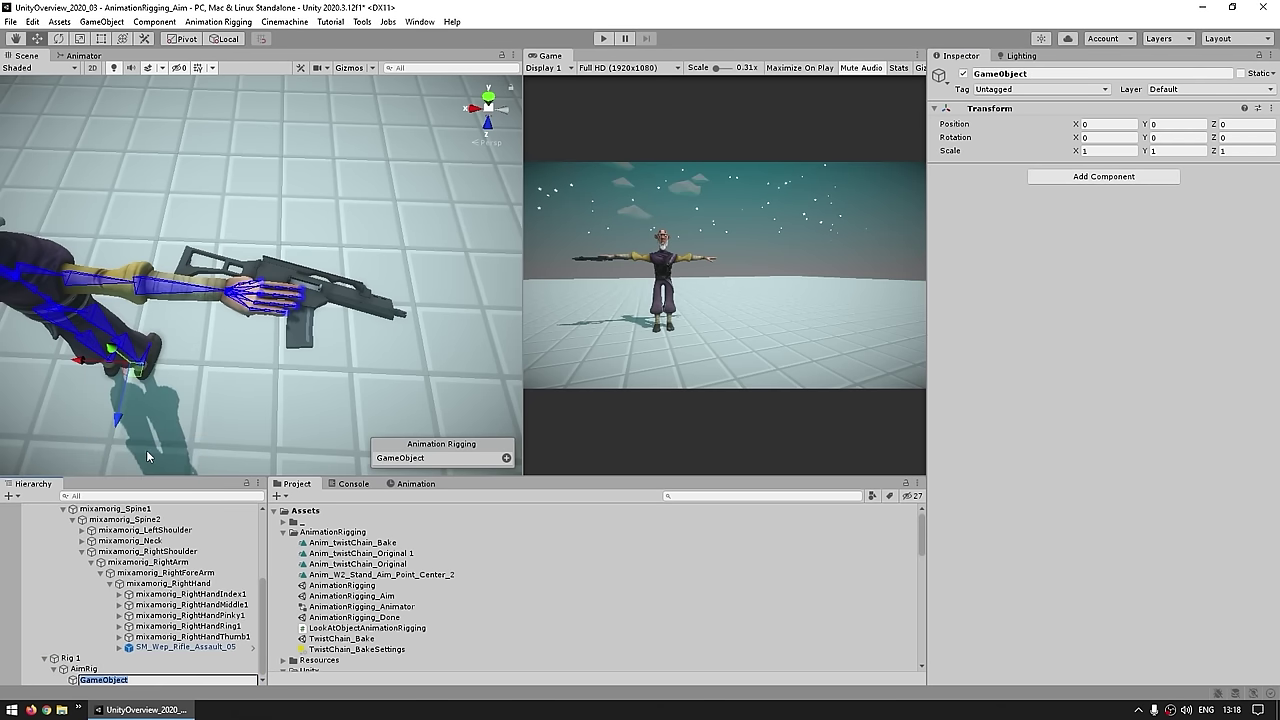
key(Return)
click(85, 668)
drag(92, 679, 1000, 294)
Step: Give Target a BallEffector shape of size 0.19 and place it in front of the character at about X -0.184, Y 1.163, Z -1.777
double_click(92, 679)
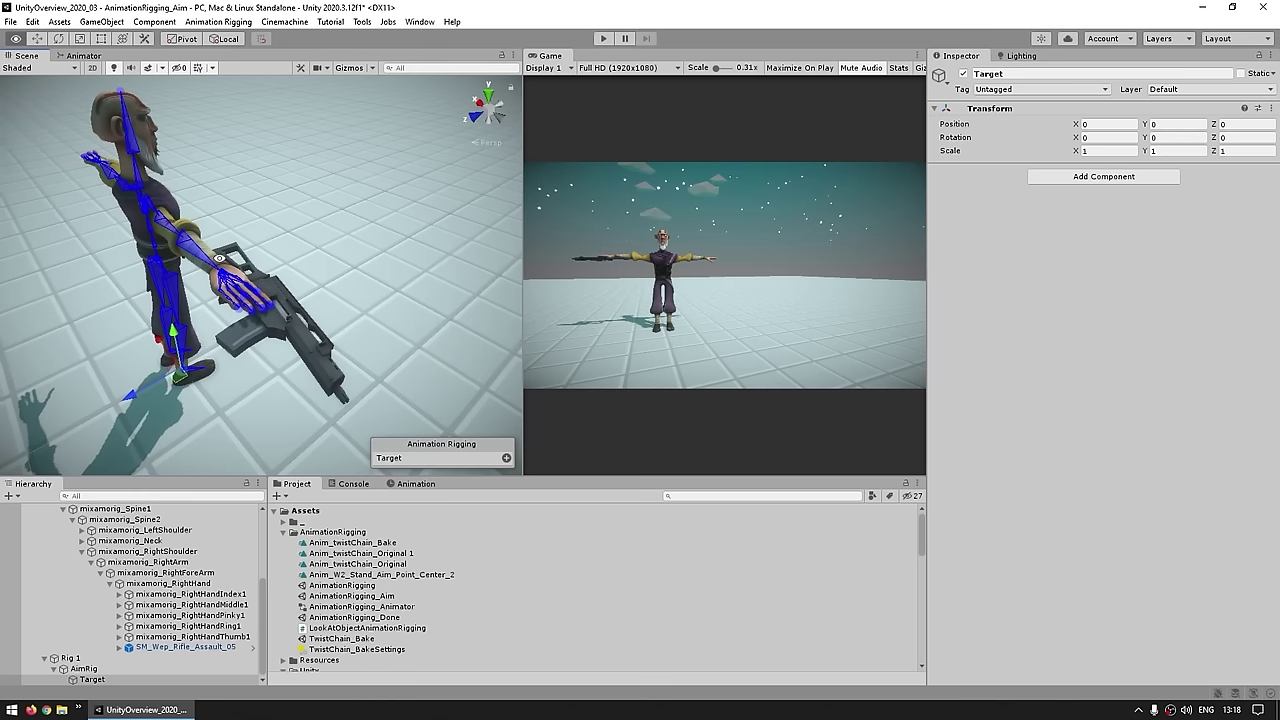
click(505, 457)
click(506, 383)
text(effec)
scroll(215, 270, down, 5)
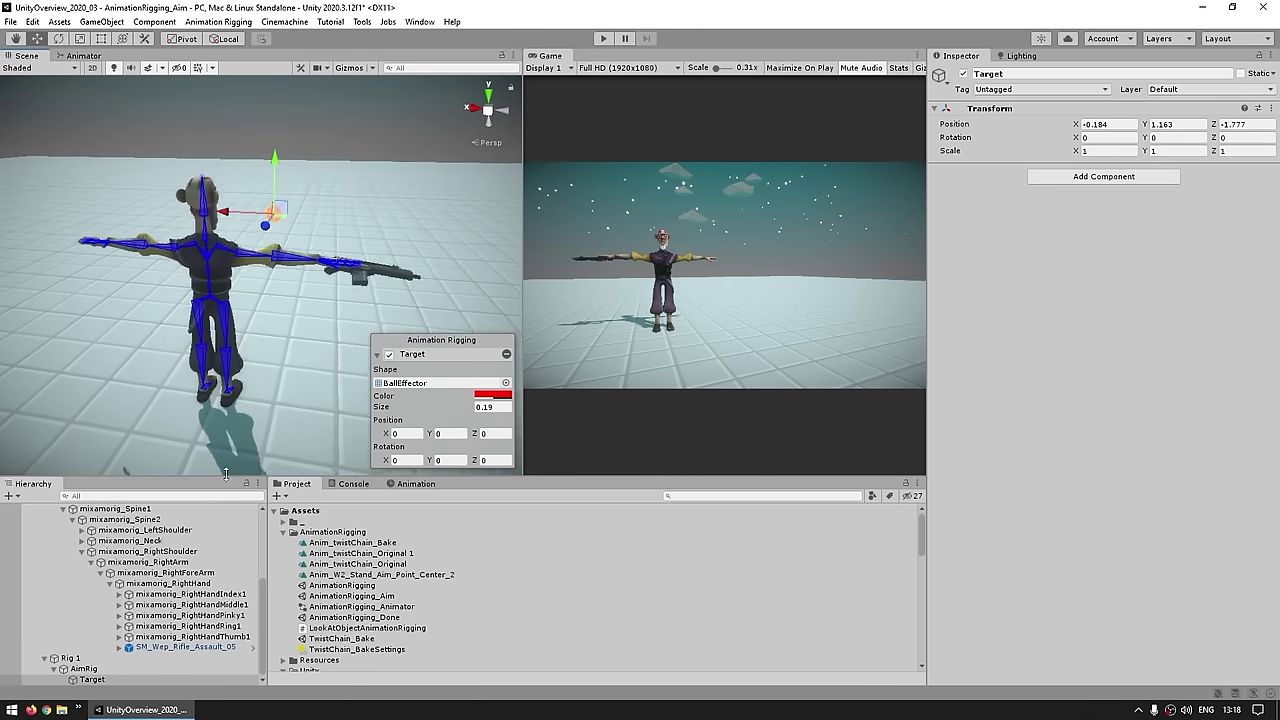
Step: In play mode, move Target around in front of the character to test how the right hand aims the rifle
click(84, 668)
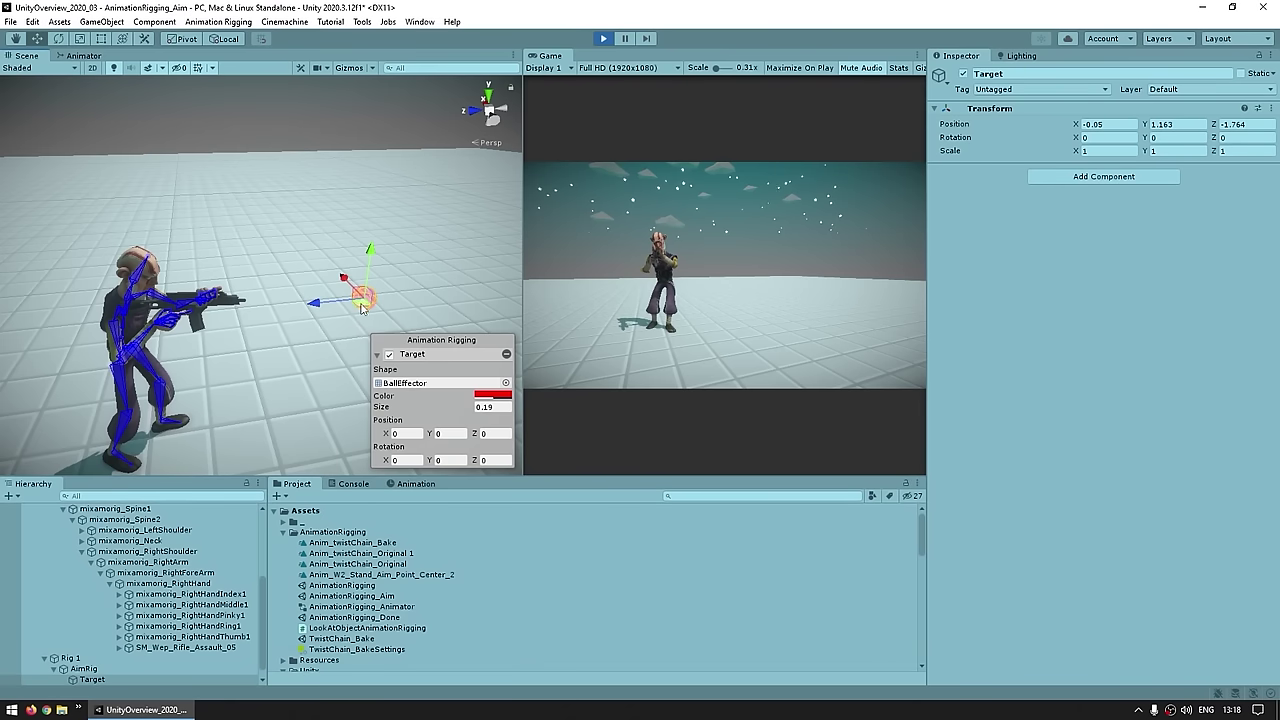
drag(362, 308, 432, 304)
alt+drag(225, 225, 423, 258)
middle_drag(423, 258, 283, 268)
drag(272, 202, 289, 222)
drag(273, 265, 282, 222)
alt+drag(280, 300, 306, 336)
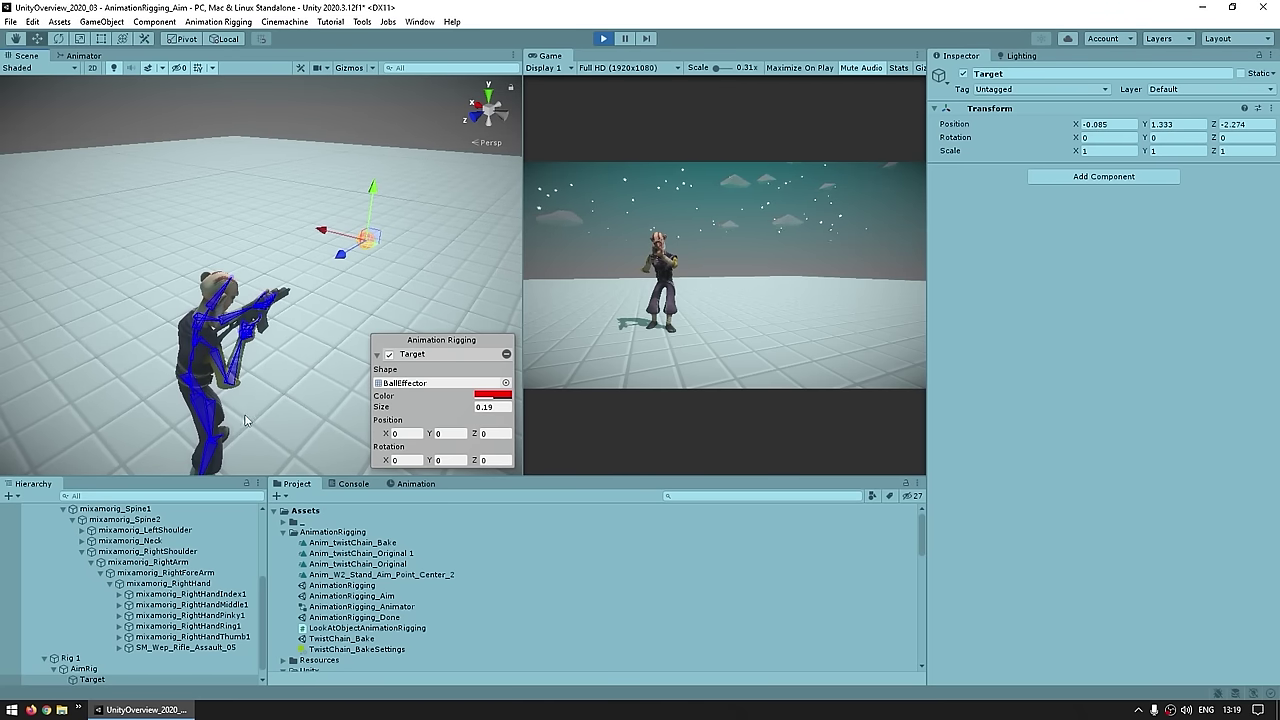
Step: Add a 3D cube as a child of the mixamorig_RightHand bone while the scene is playing
click(185, 584)
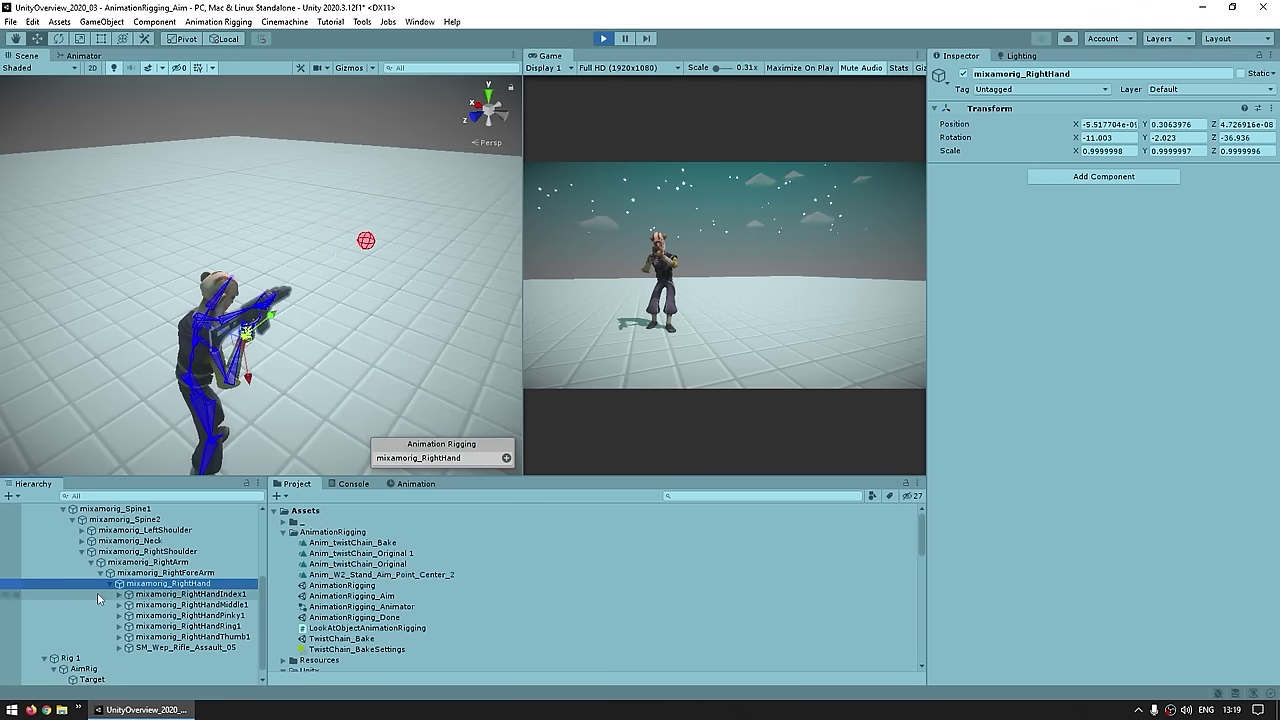
right_click(197, 590)
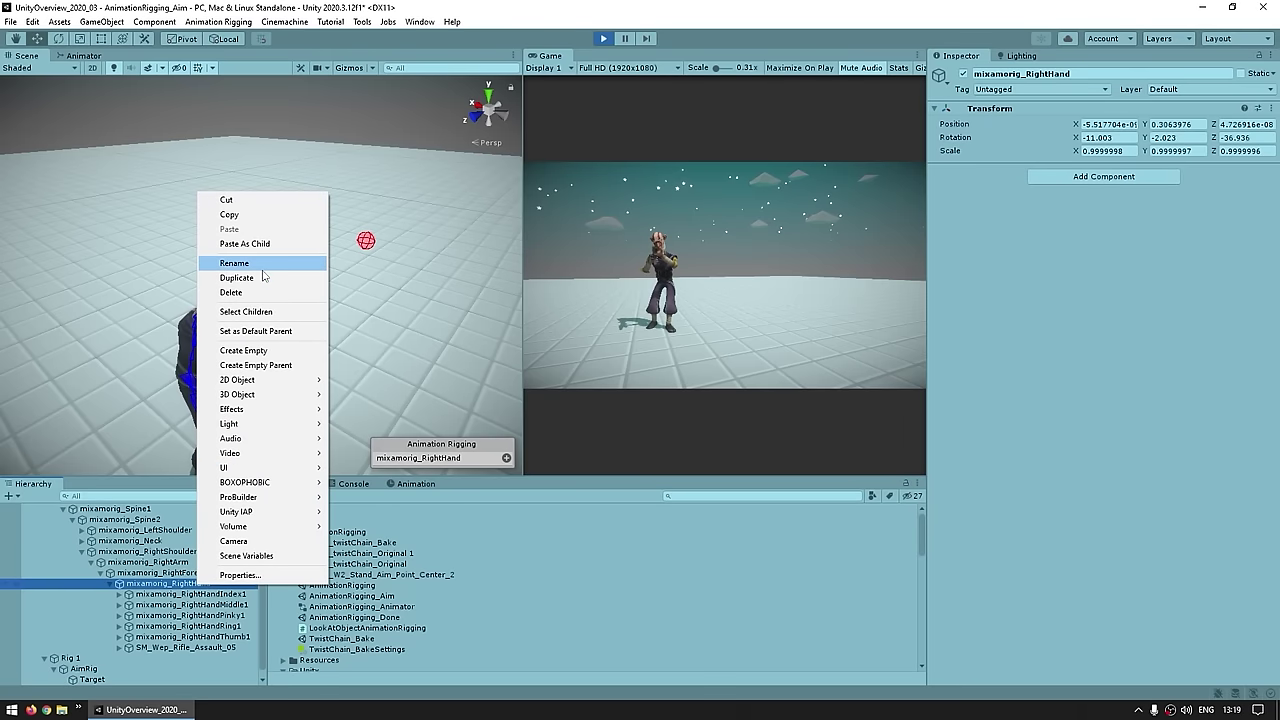
mouse_move(270, 394)
click(358, 395)
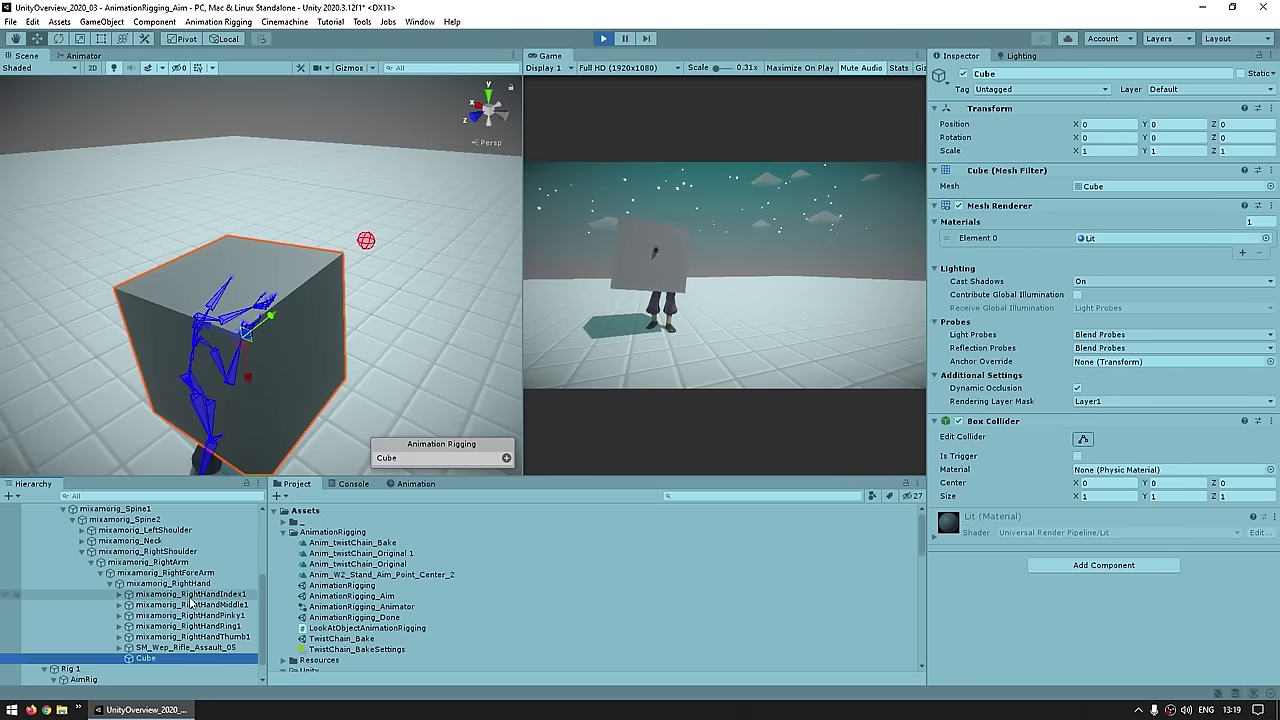
Step: Stretch the cube into a long aiming line by setting its scale to X 0.1, Y about 10.83 and Z 0.1
click(1133, 150)
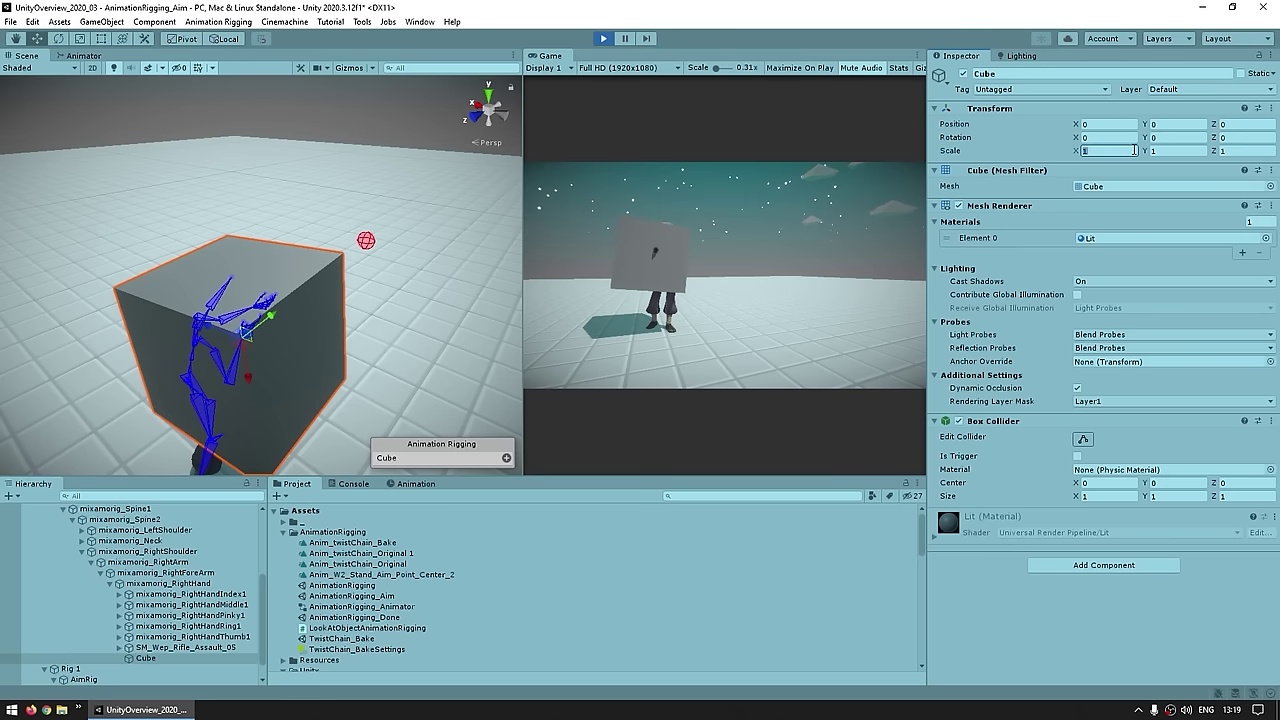
text(0.1)
key(Tab)
key(Tab)
text(.1)
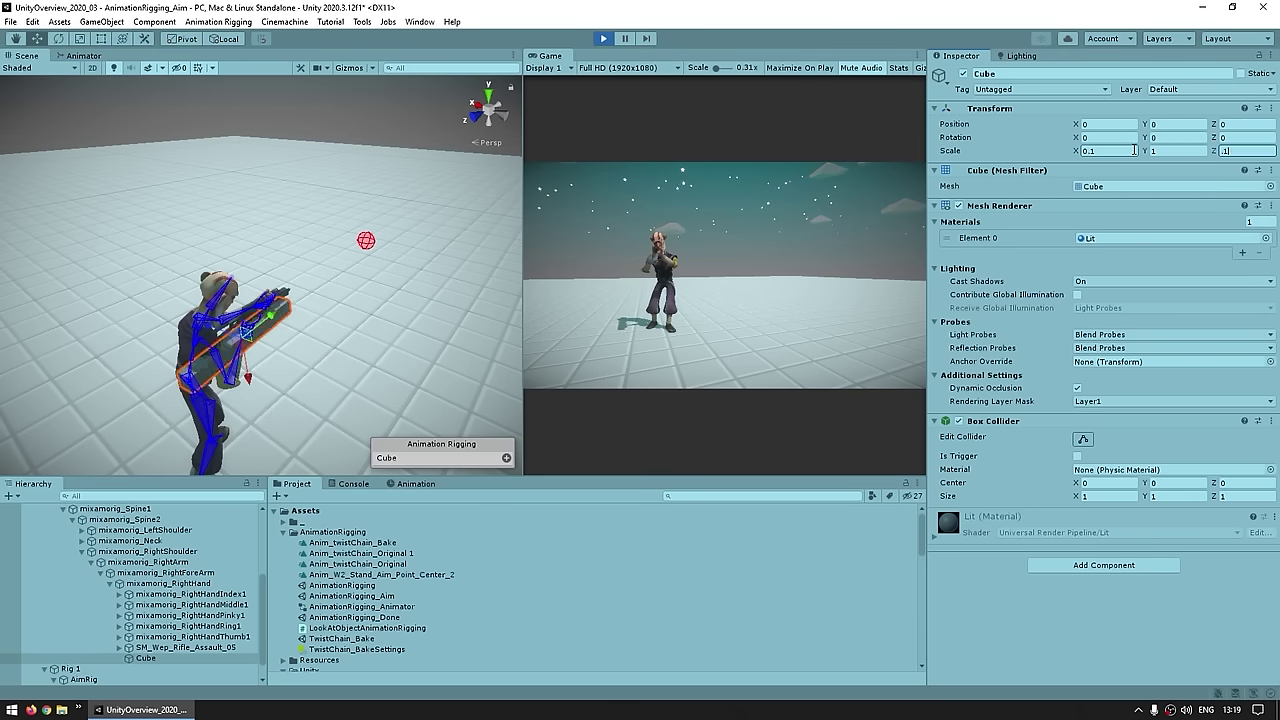
middle_drag(375, 285, 305, 310)
alt+drag(305, 310, 70, 185)
drag(1145, 151, 105, 138)
Step: Move Target around the scene to check how accurately the stretched cube points at it
middle_drag(134, 275, 203, 341)
alt+drag(202, 341, 532, 342)
click(402, 301)
drag(418, 315, 275, 292)
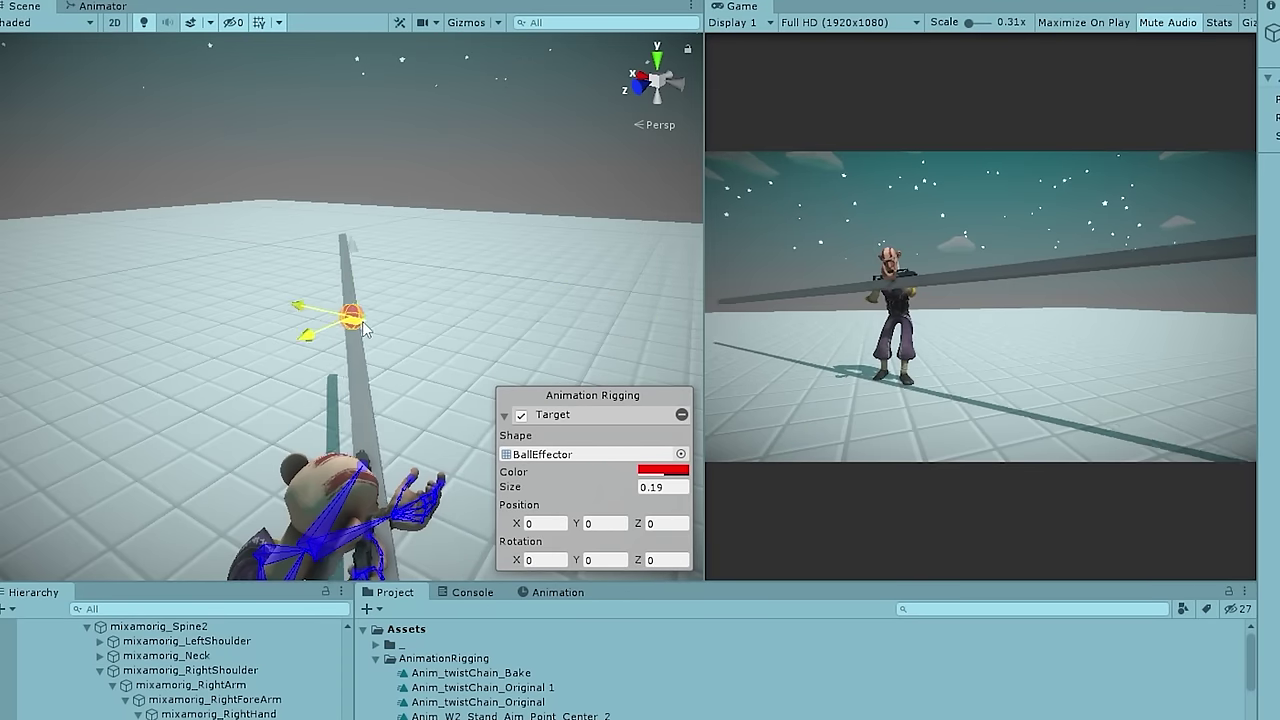
drag(362, 326, 366, 318)
drag(362, 250, 378, 201)
alt+drag(378, 203, 620, 254)
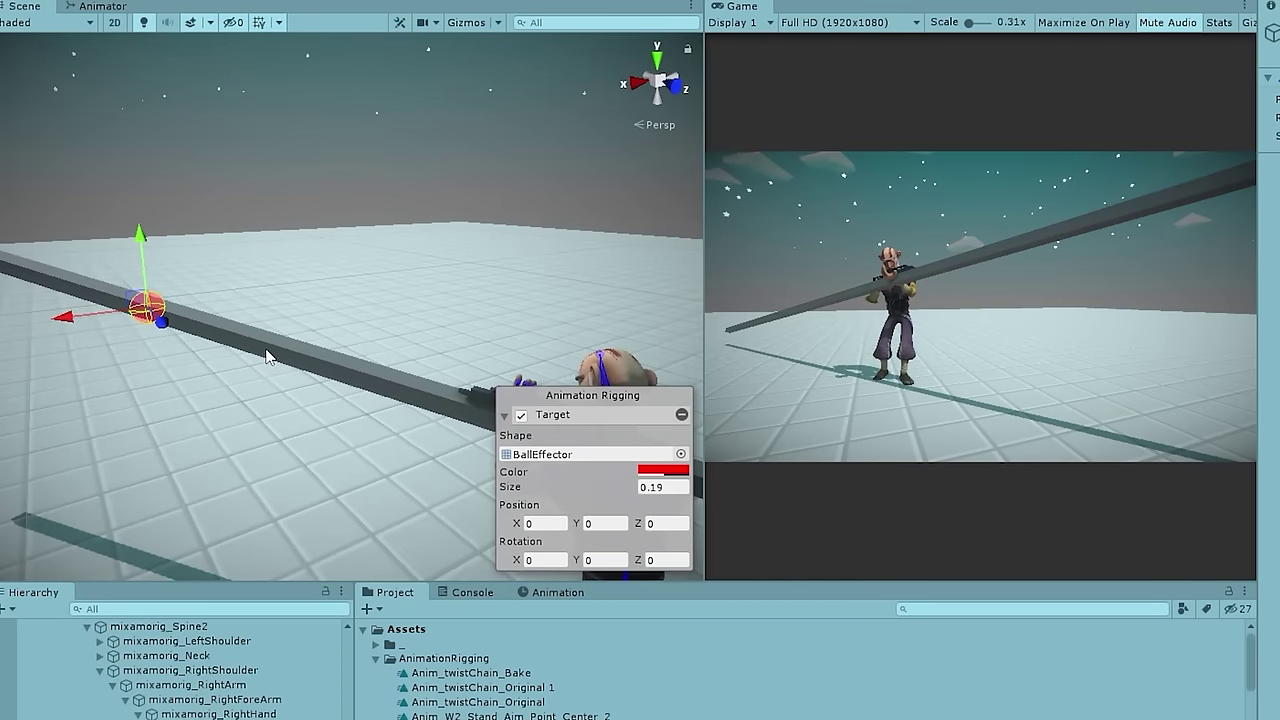
alt+drag(352, 402, 363, 371)
Step: Compare the cube's line with Target and expand the Settings of AimRig's Multi-Aim Constraint
click(568, 434)
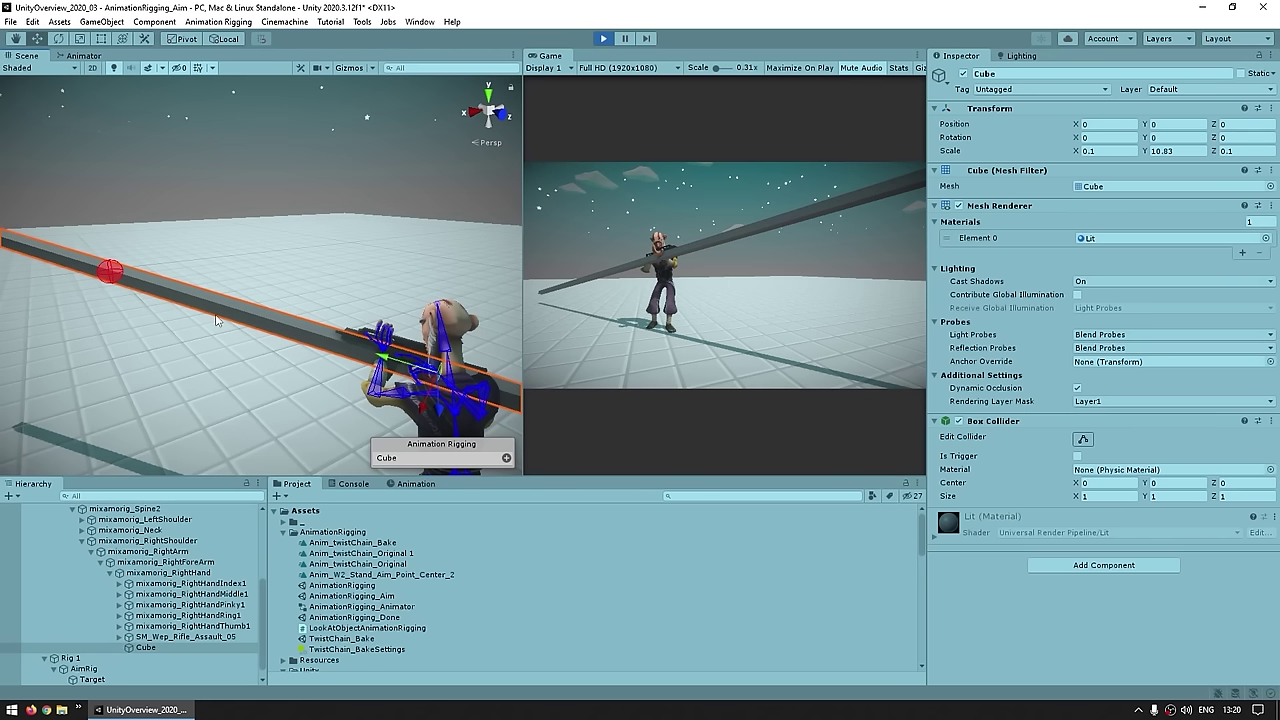
click(139, 302)
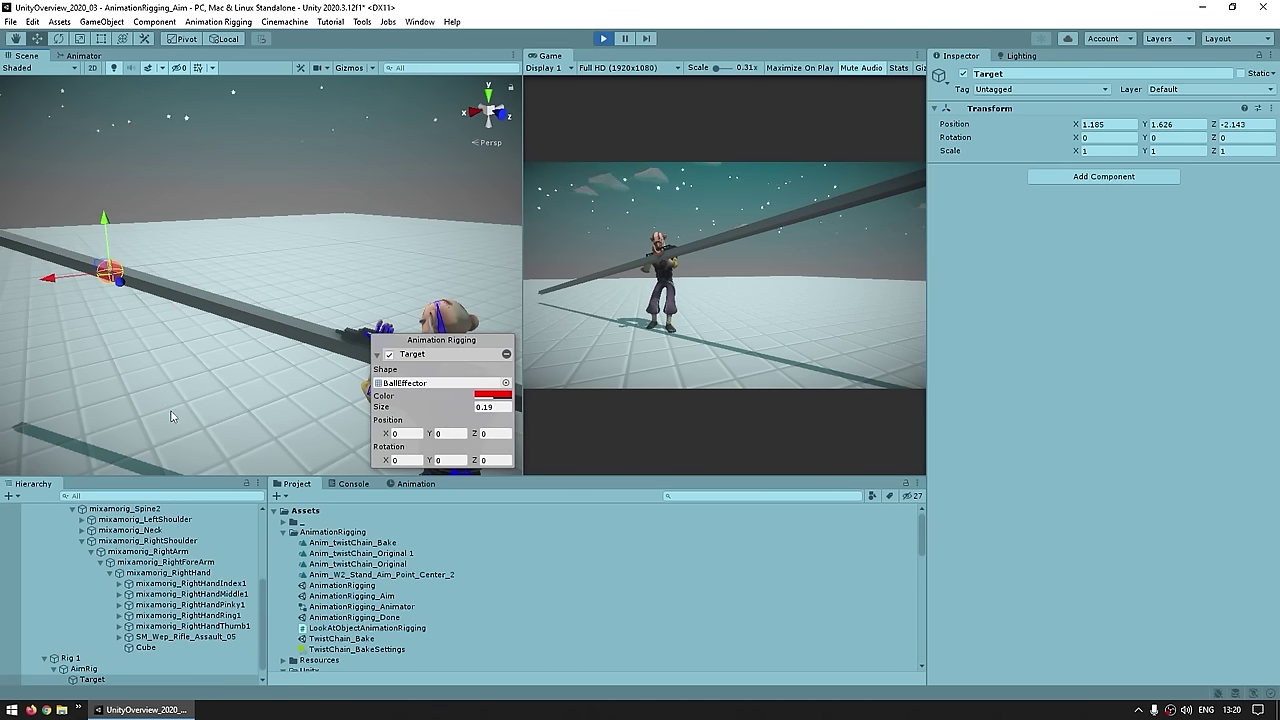
click(138, 670)
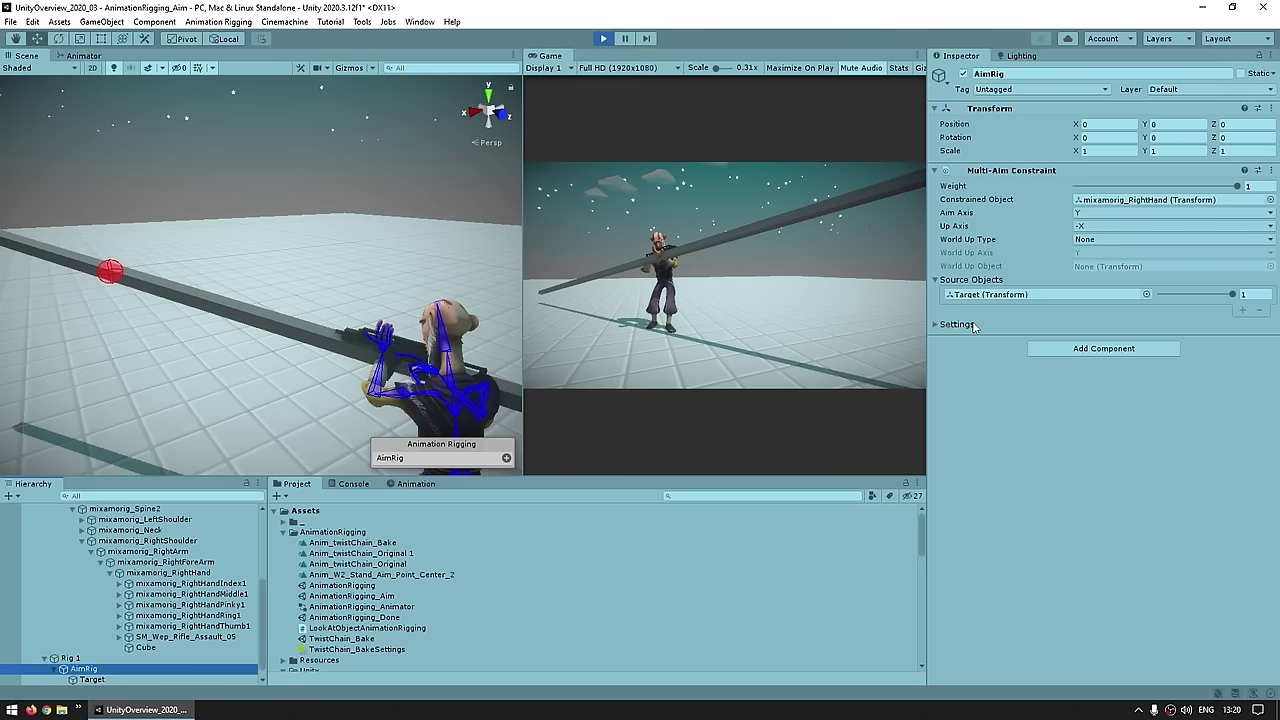
click(937, 325)
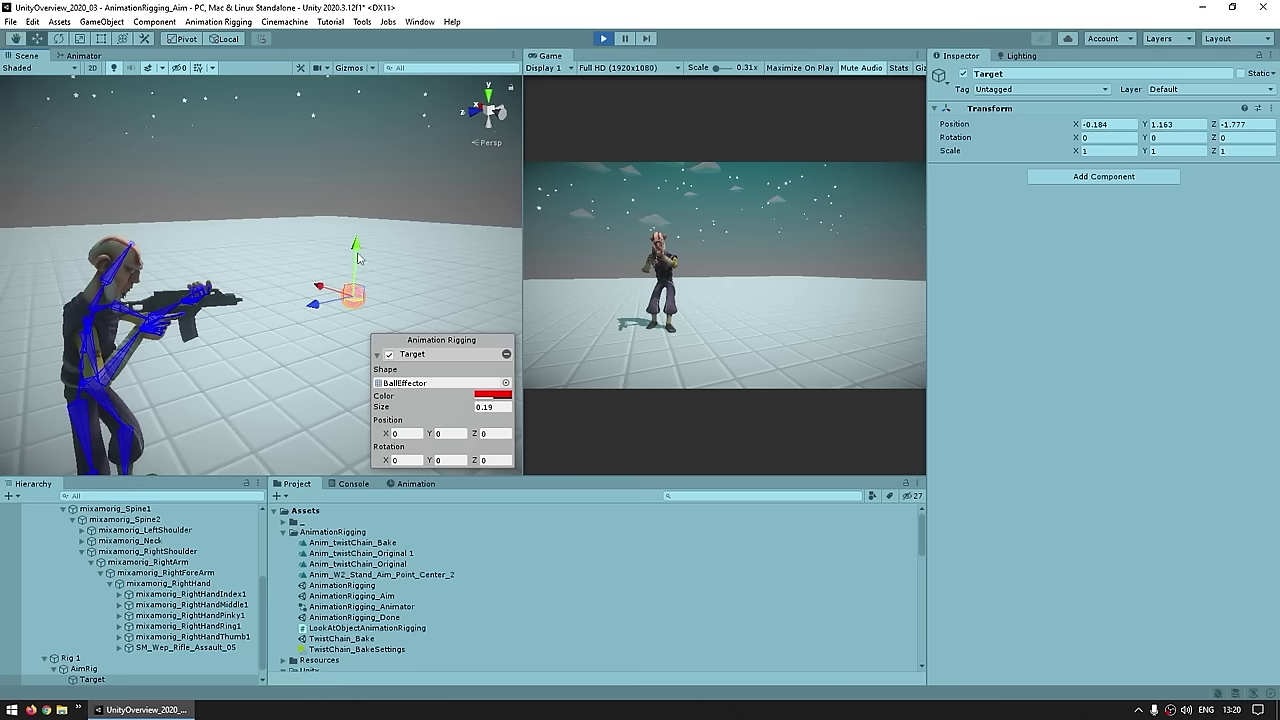
Step: In play mode, move Target upward and to the character's sides to test the hand-only aiming at wider angles
drag(358, 258, 316, 232)
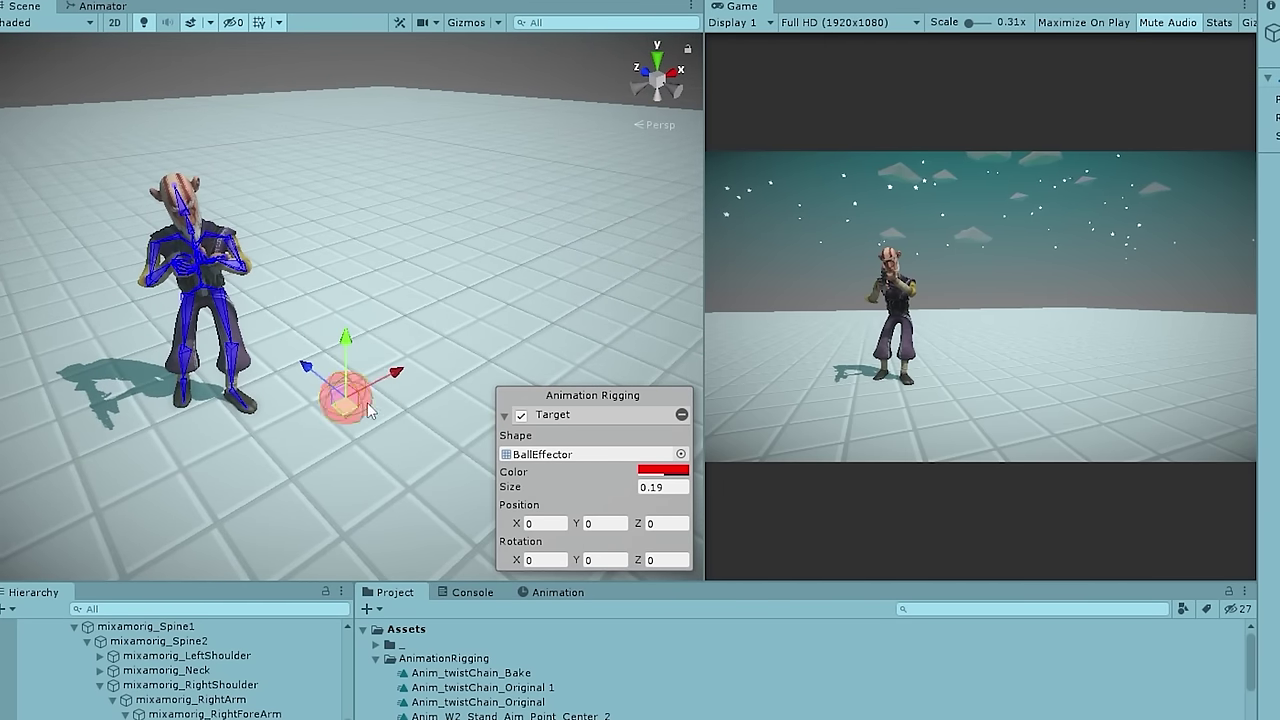
drag(314, 419, 515, 303)
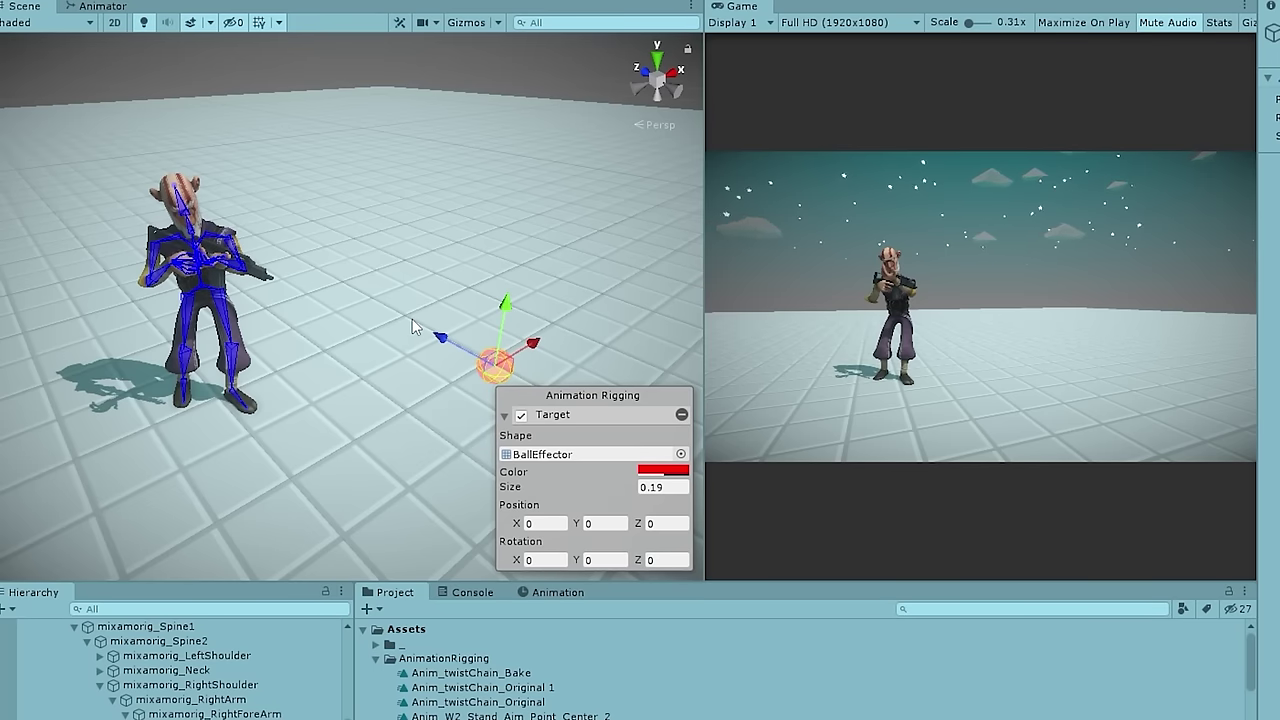
drag(490, 382, 455, 363)
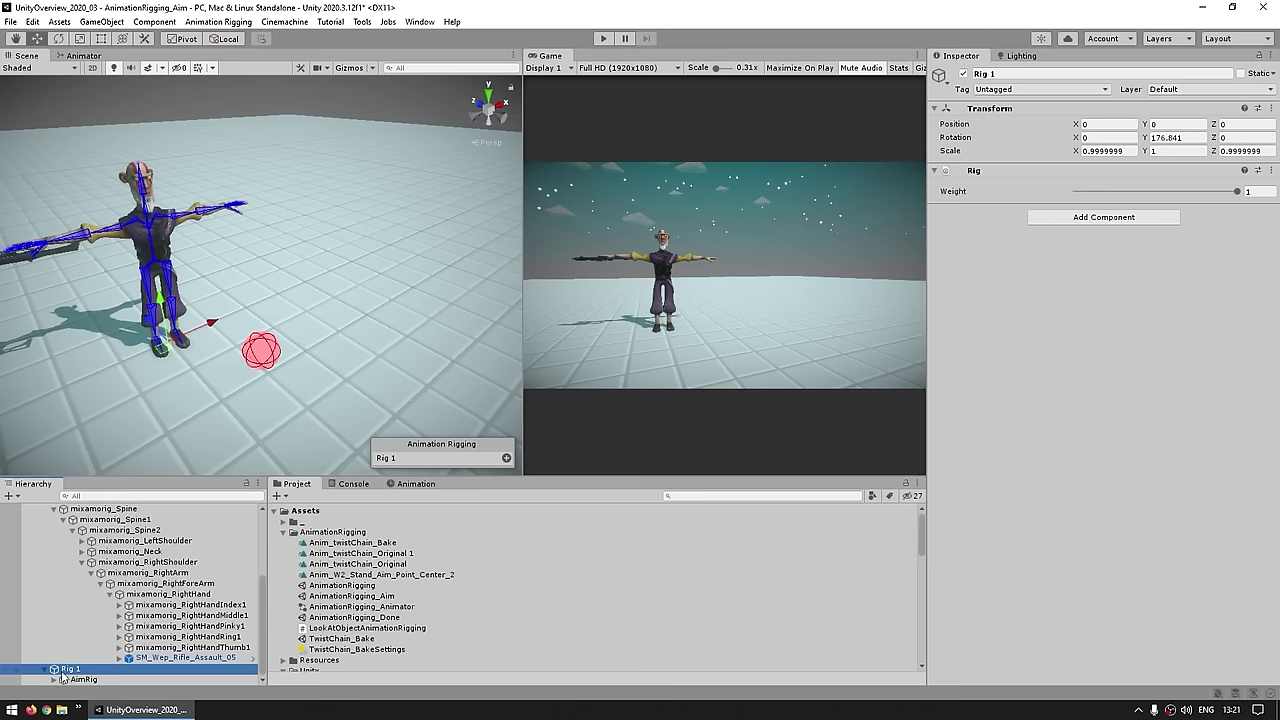
Step: Create an empty child object under Rig 1 and name it BodyAimRig
right_click(62, 670)
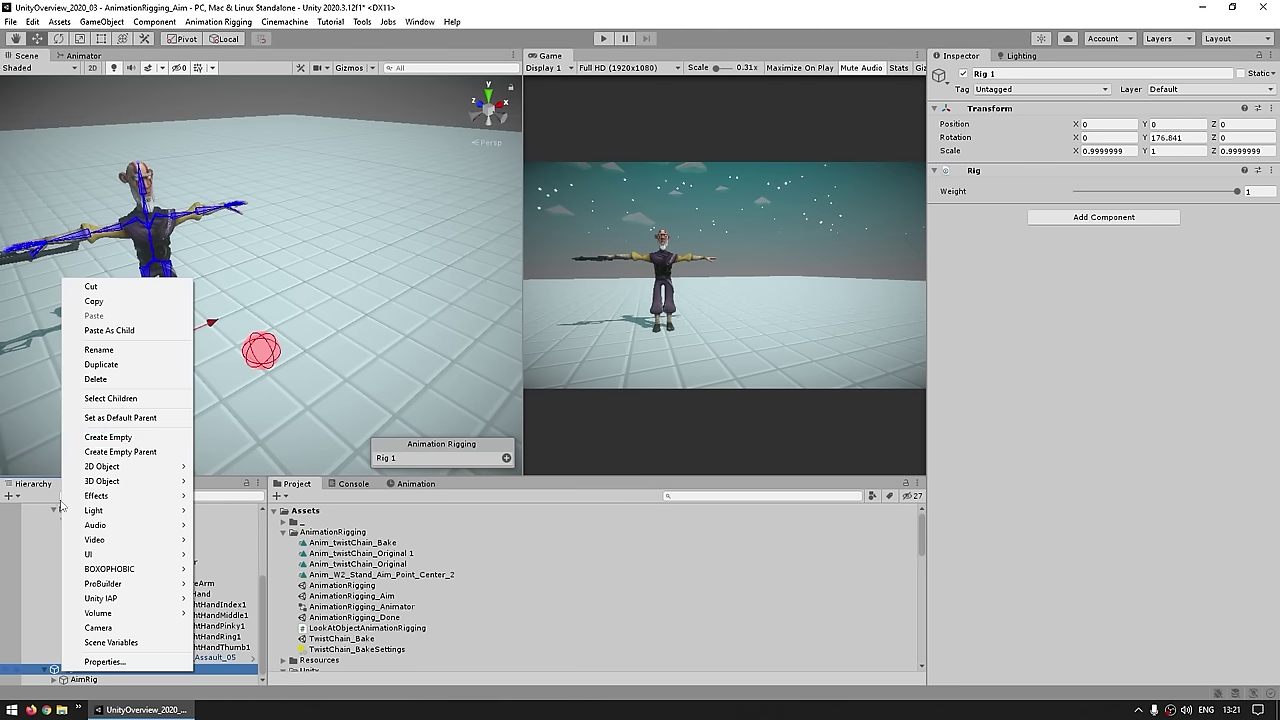
click(108, 442)
text(Bl)
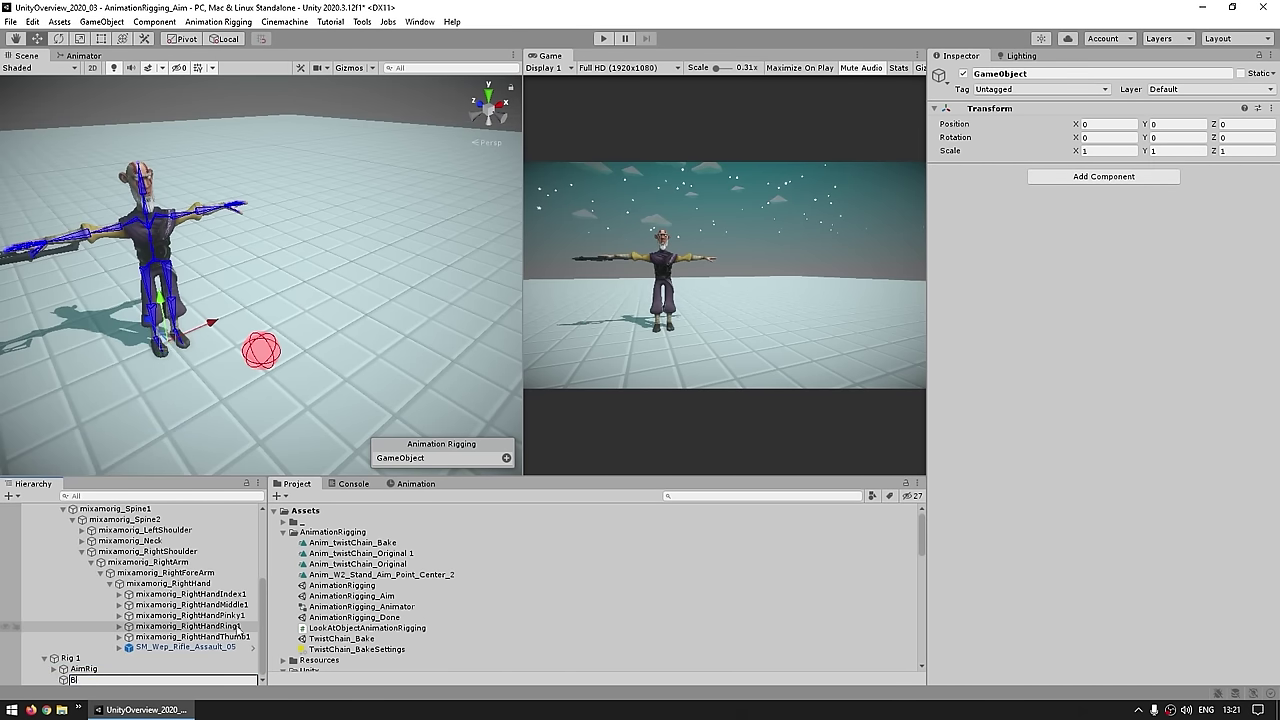
text(dyAimRig)
key(Return)
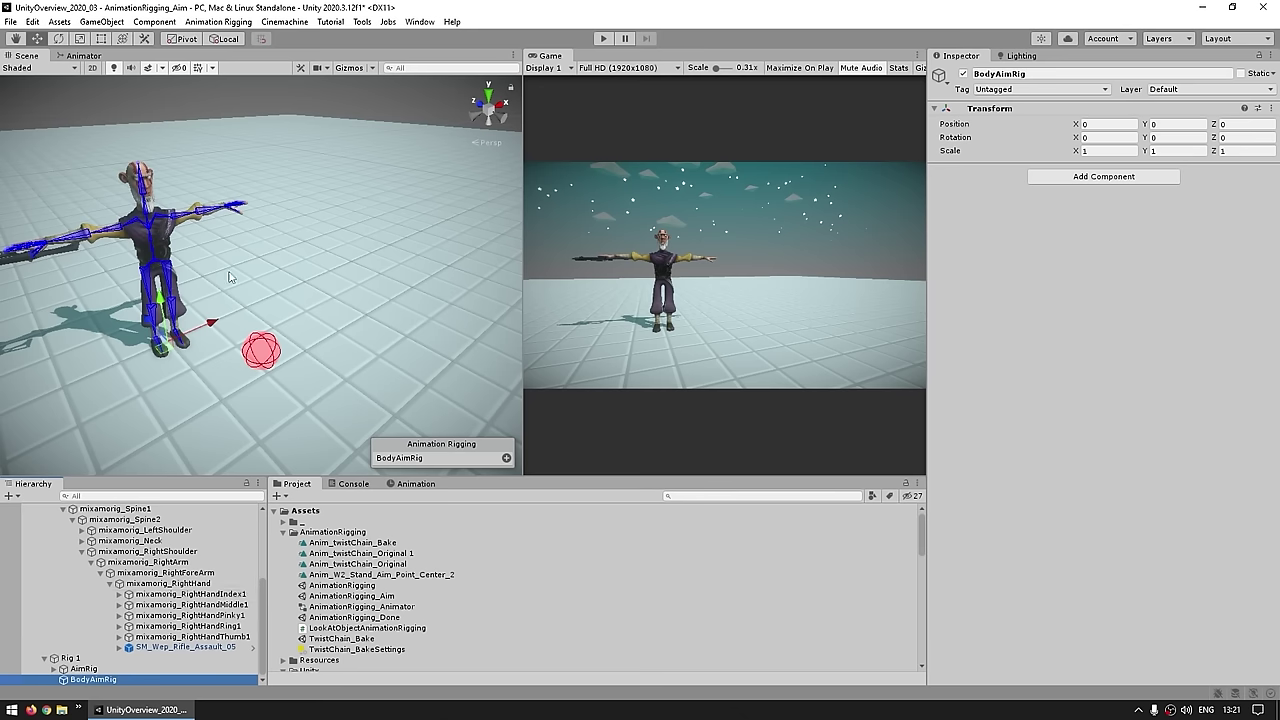
Step: Add a Multi-Aim Constraint to BodyAimRig and assign mixamorig_Spine as its constrained object
click(1104, 176)
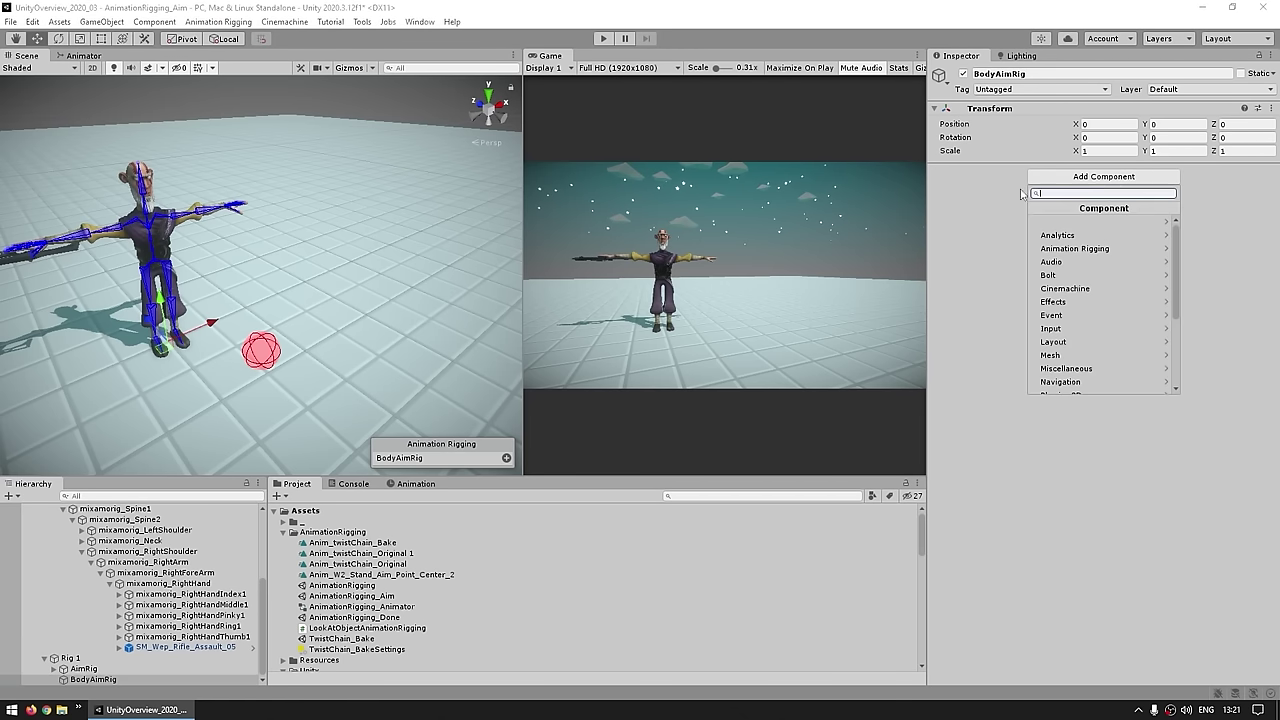
click(1075, 248)
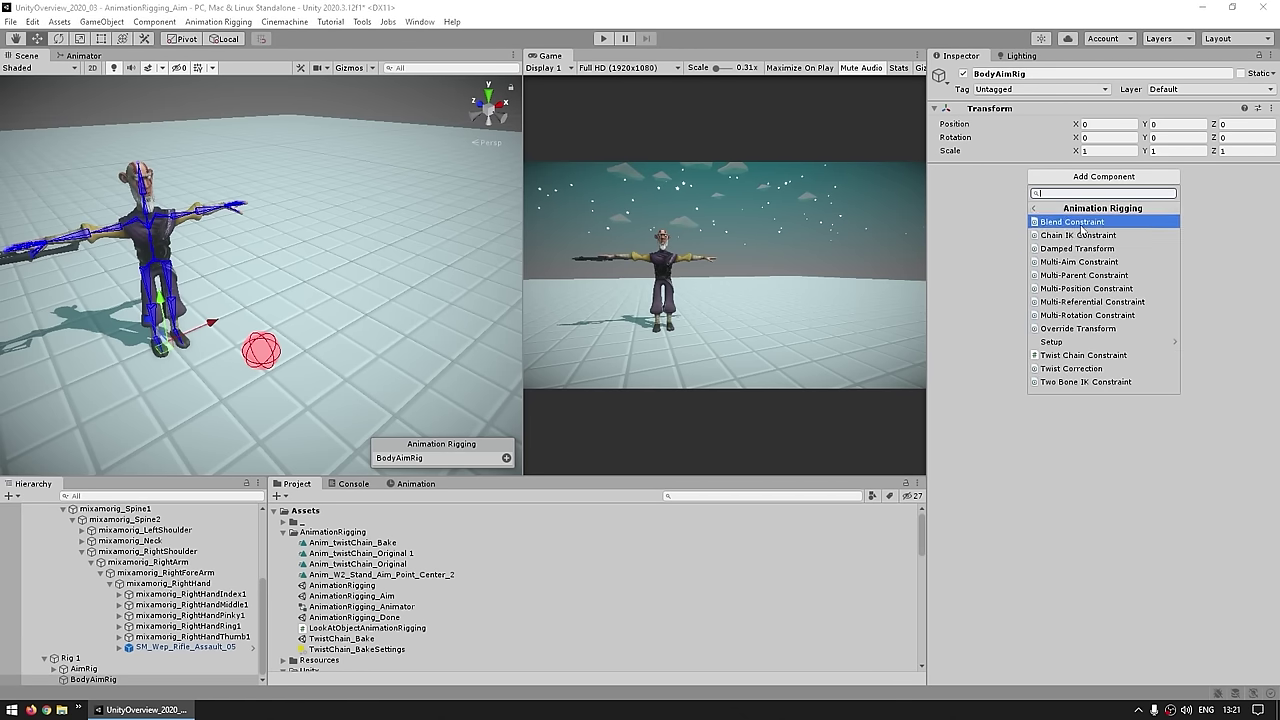
click(1068, 262)
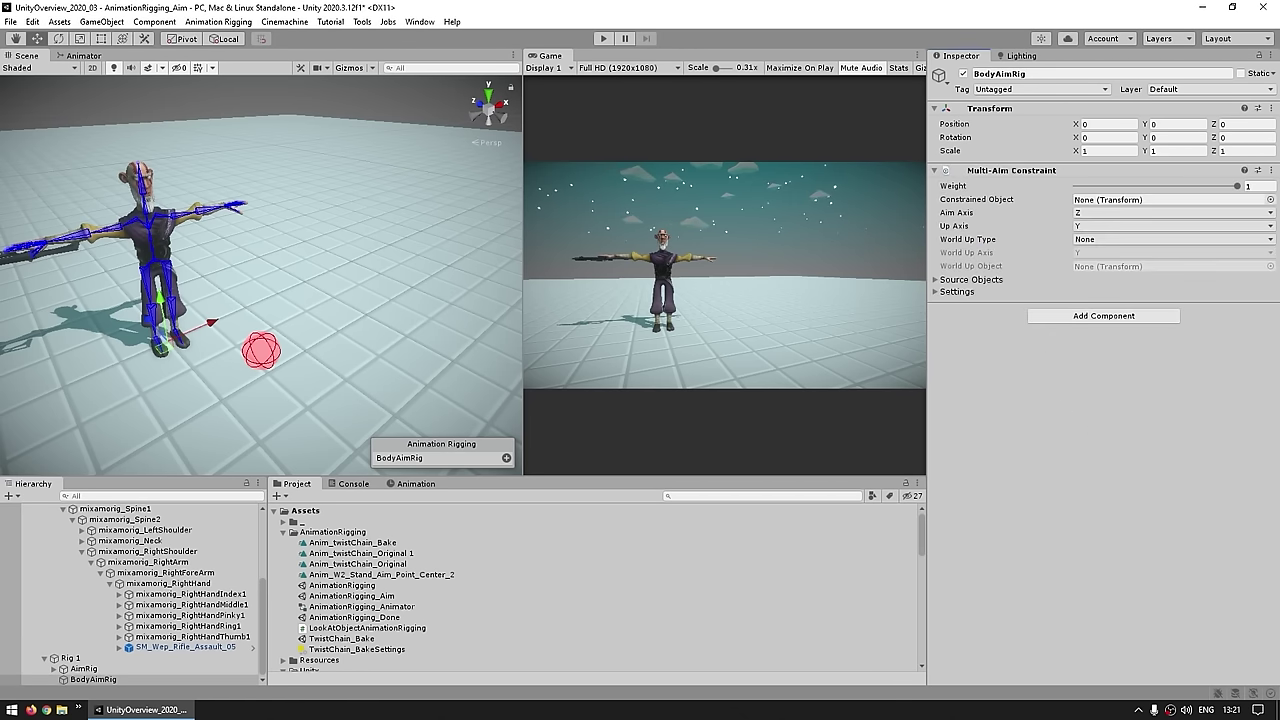
scroll(121, 533, up, 4)
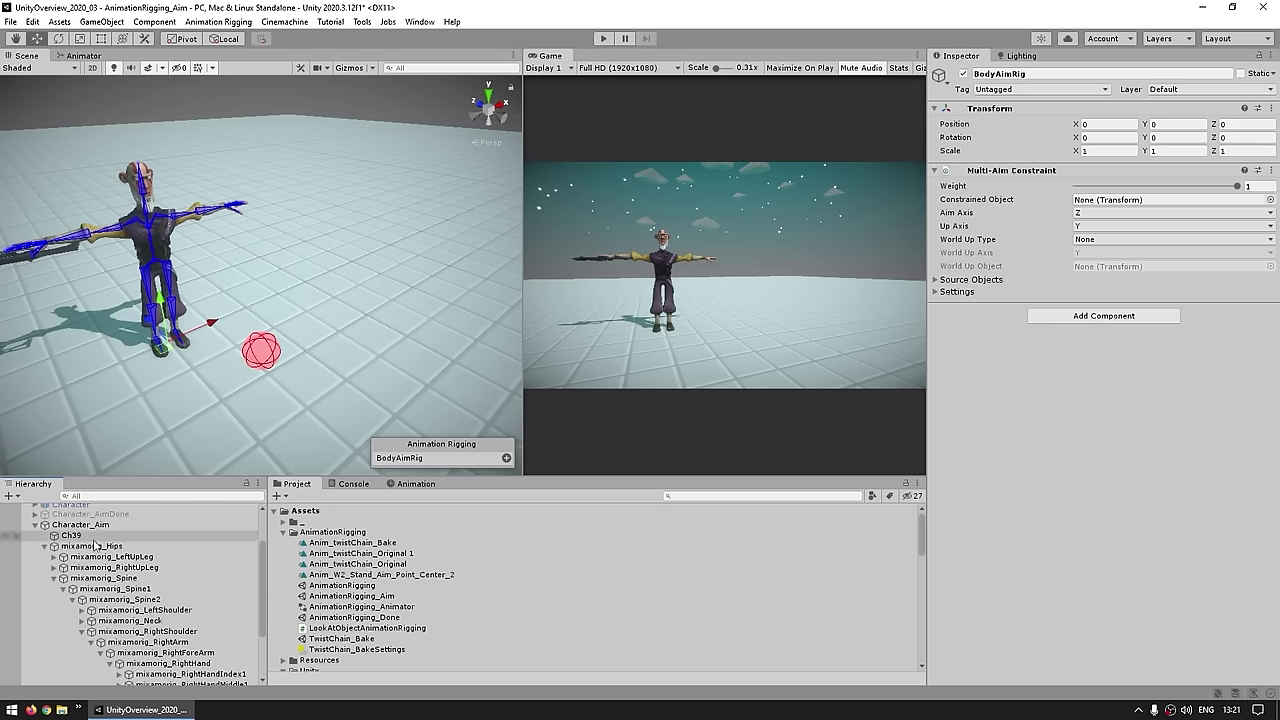
click(54, 578)
click(103, 637)
middle_drag(145, 330, 176, 330)
click(93, 668)
drag(103, 636, 1089, 201)
Step: Check mixamorig_Spine's local axes against BodyAimRig's aim and up axes, and assign Target as the constraint's source object
click(103, 636)
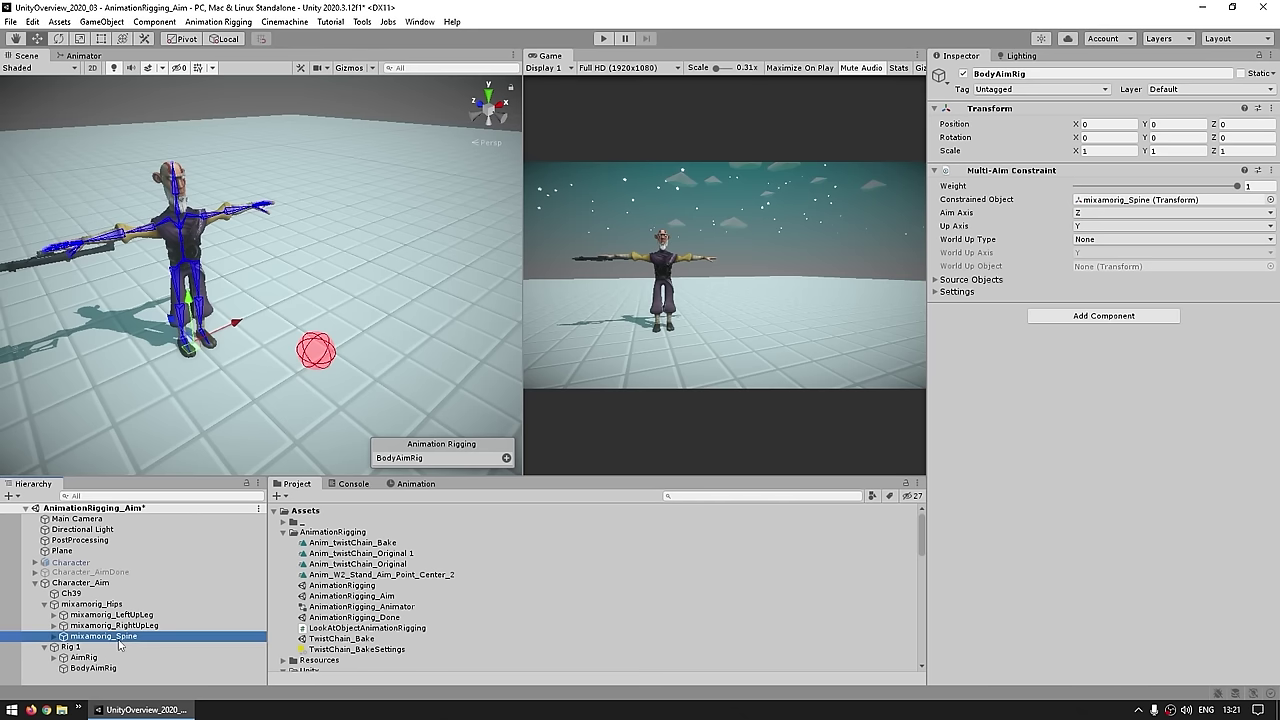
alt+drag(110, 300, 343, 280)
mouse_move(98, 307)
middle_down()
mouse_move(286, 306)
mouse_move(105, 320)
middle_up()
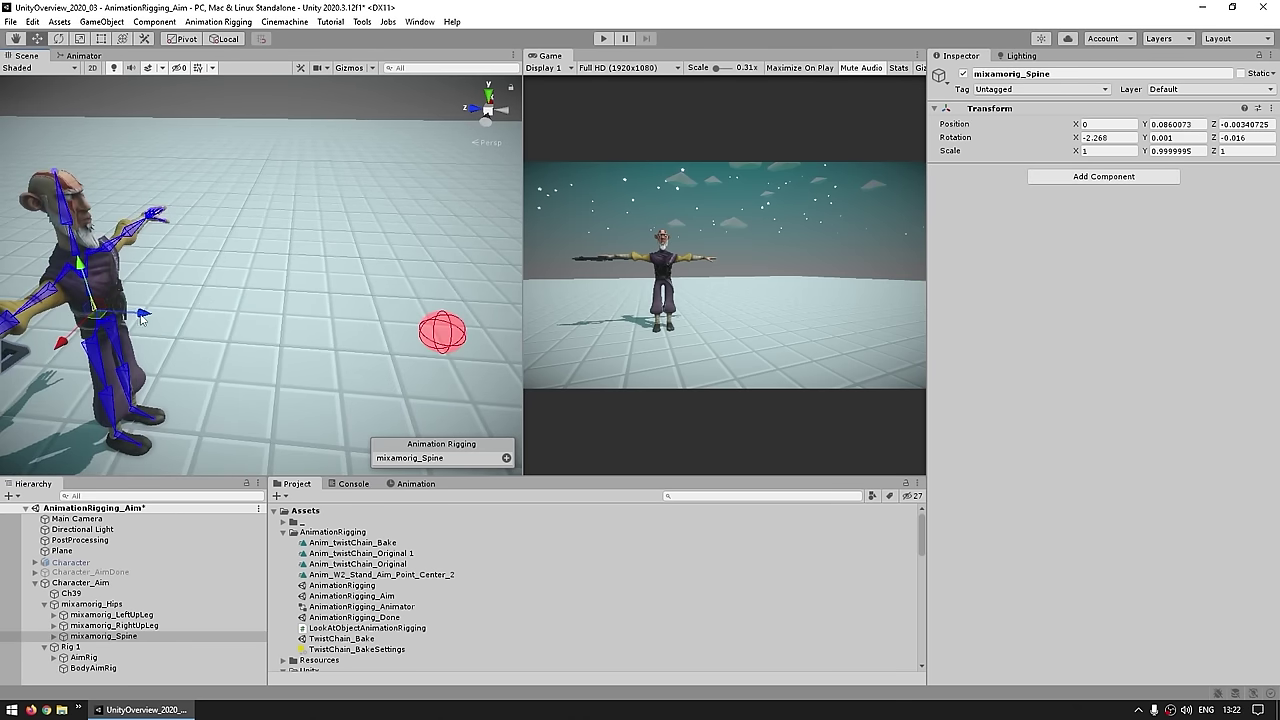
click(93, 668)
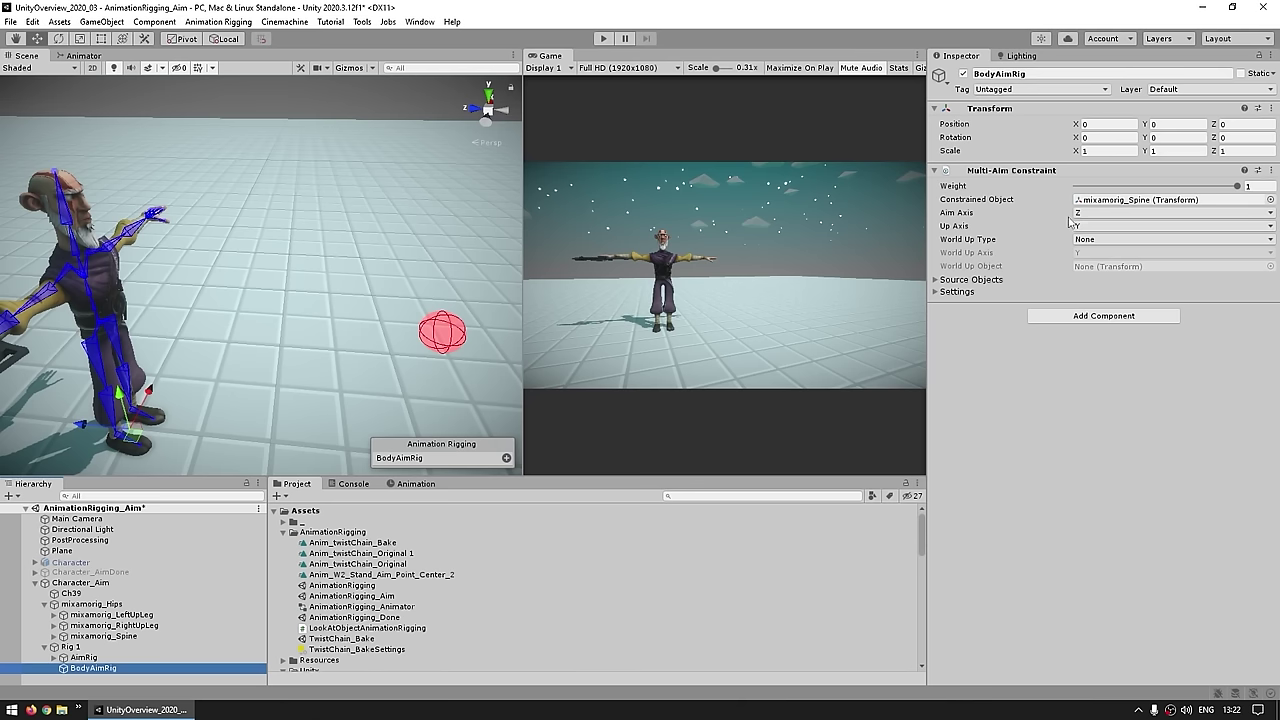
click(104, 636)
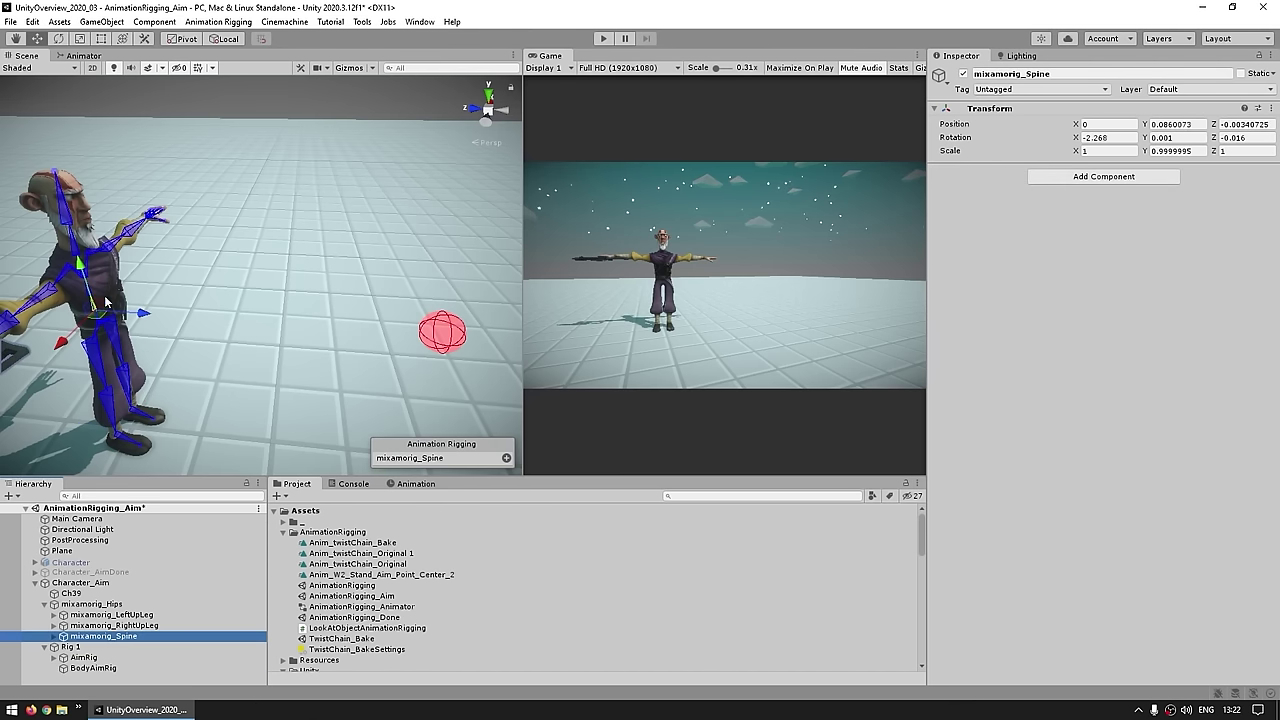
click(93, 668)
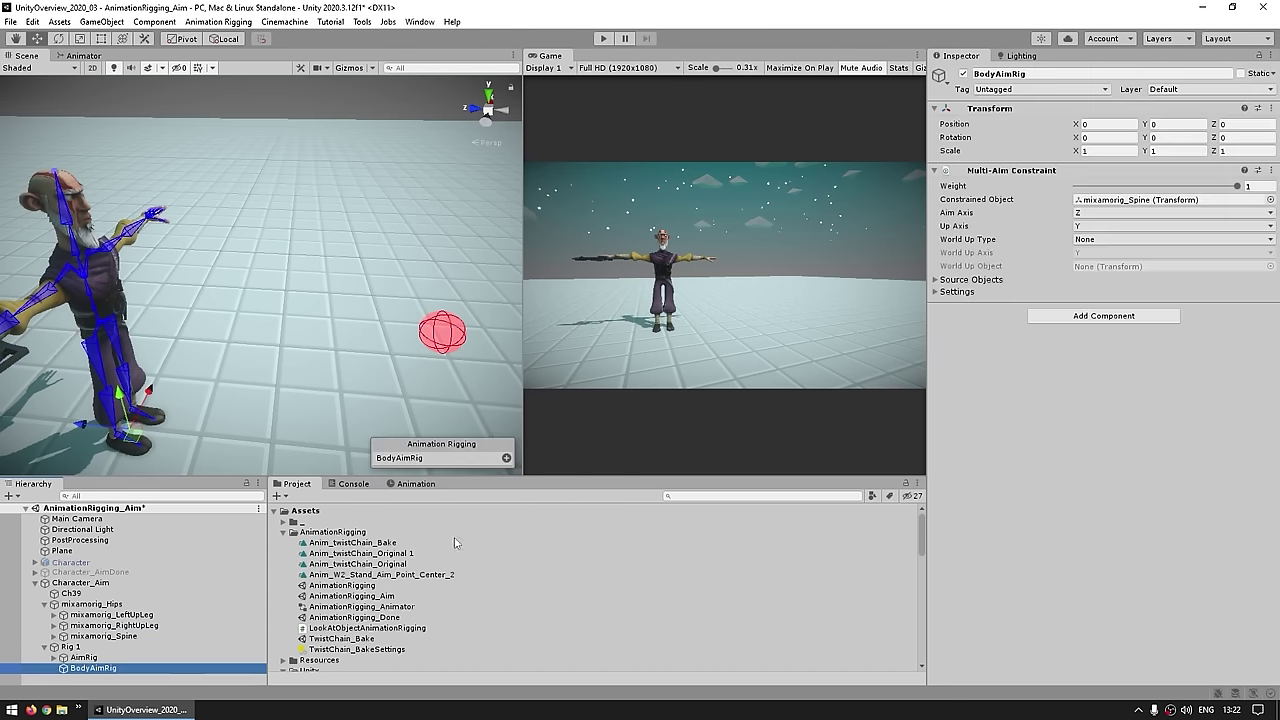
click(1040, 421)
click(938, 280)
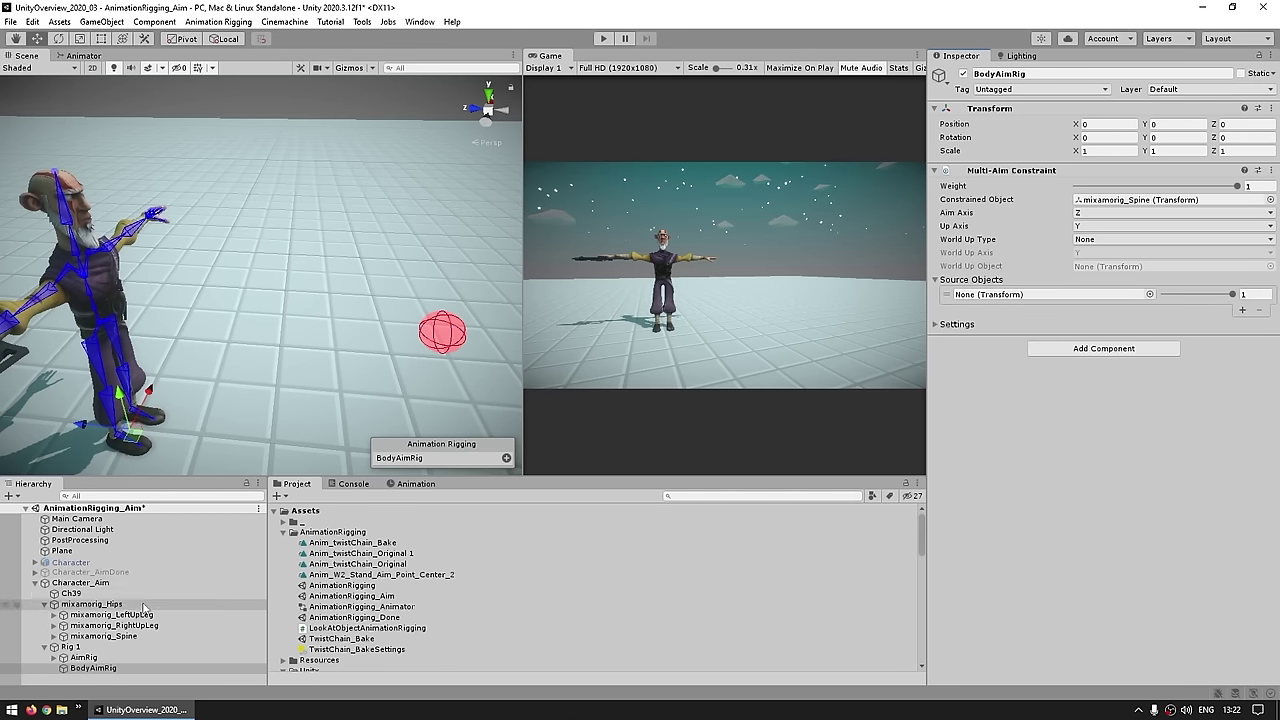
click(53, 657)
drag(53, 668, 1083, 295)
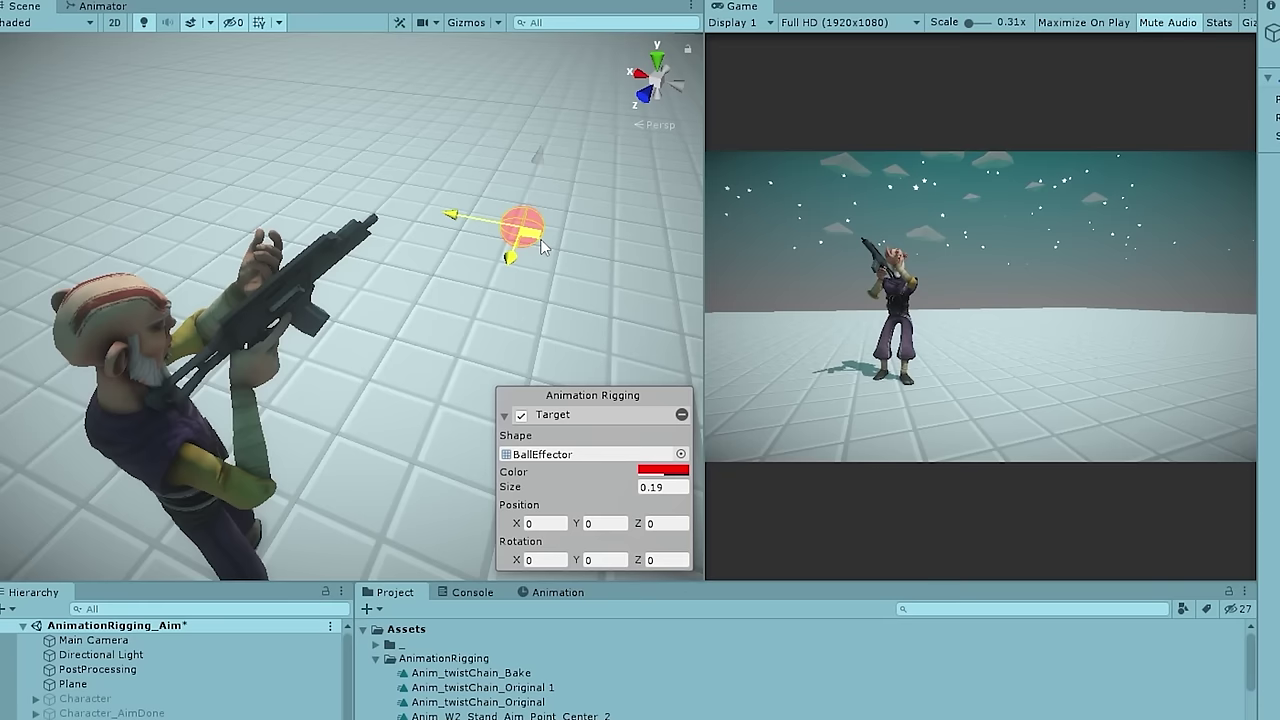
Step: In play mode, move Target around the character to test how the body and rifle aim together
drag(371, 214, 260, 214)
alt+drag(90, 243, 445, 262)
scroll(257, 249, down, 5)
drag(457, 200, 397, 291)
drag(472, 174, 370, 216)
alt+drag(420, 220, 396, 157)
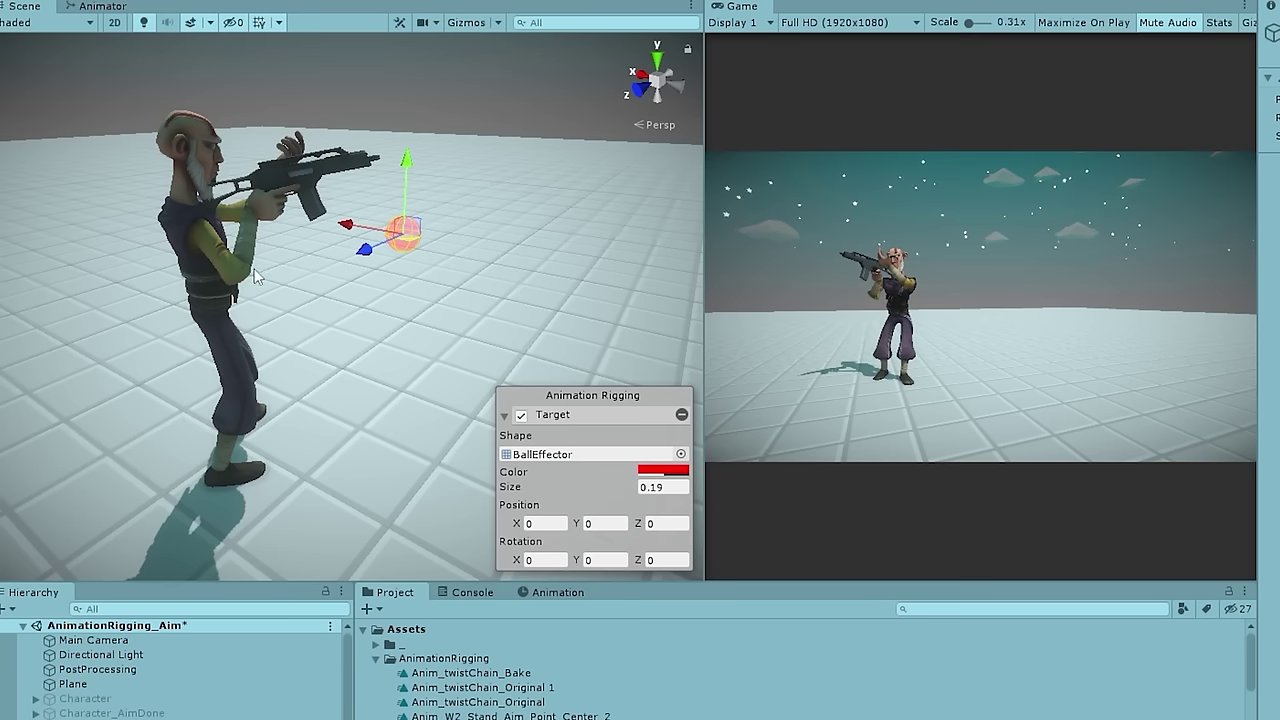
middle_drag(463, 336, 453, 404)
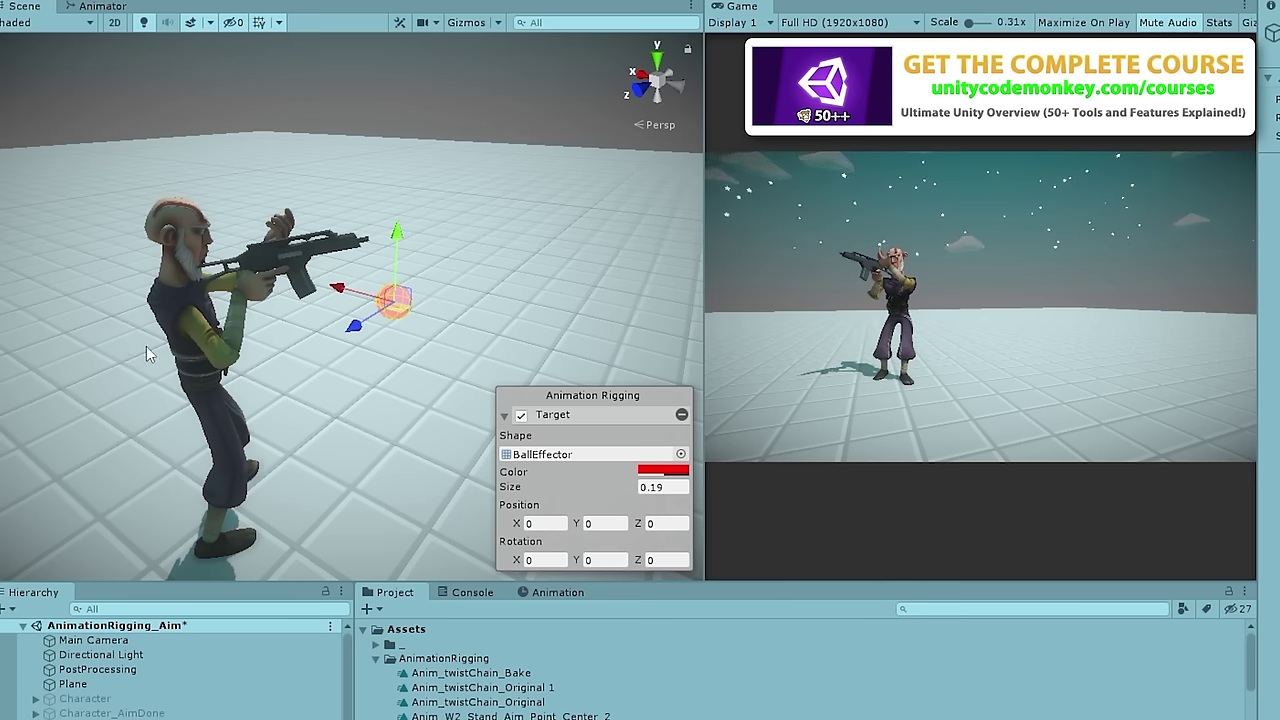
drag(392, 316, 300, 299)
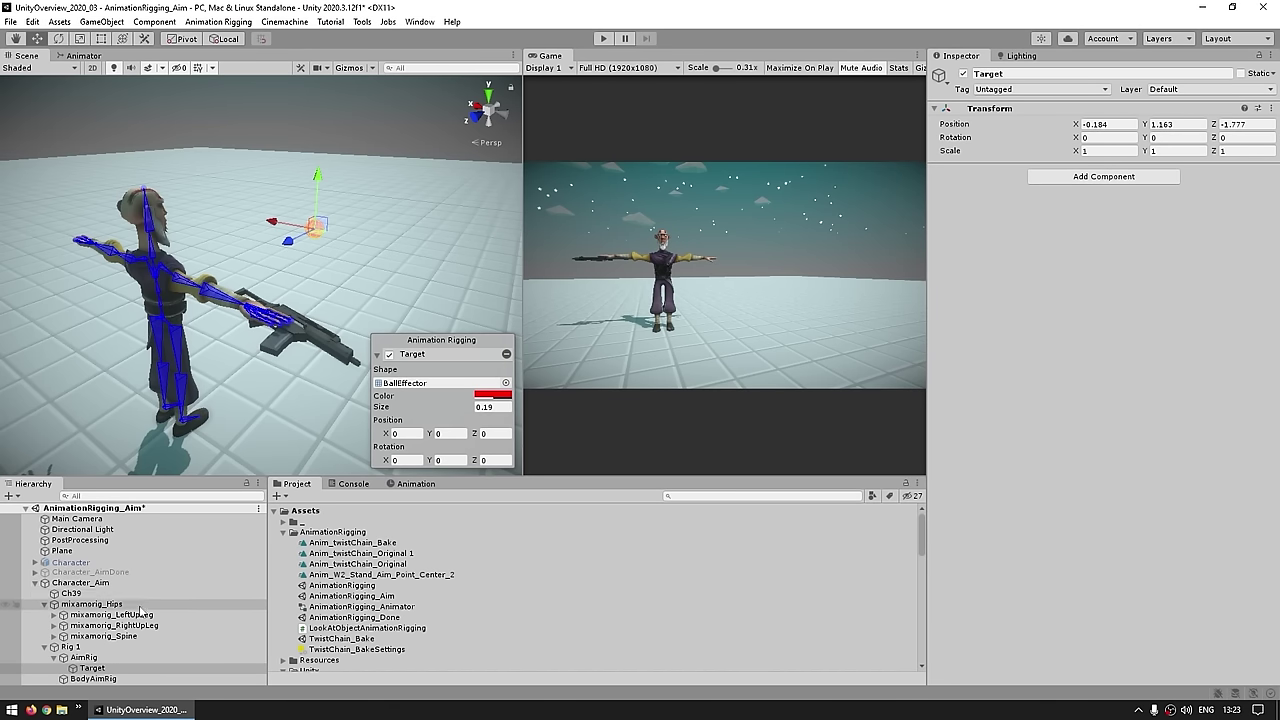
Step: Reorder Rig 1's children so BodyAimRig comes before AimRig
click(100, 586)
click(88, 647)
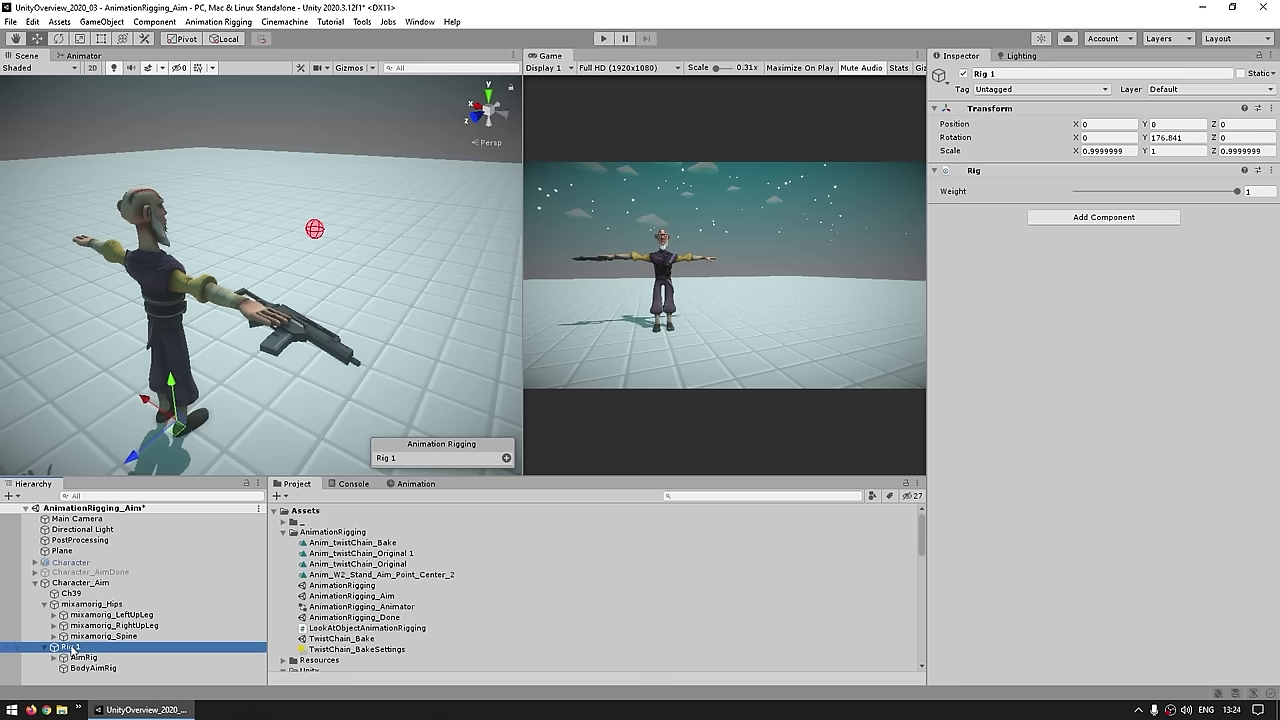
click(87, 669)
mouse_move(68, 670)
mouse_down()
mouse_move(75, 640)
mouse_move(82, 660)
mouse_up()
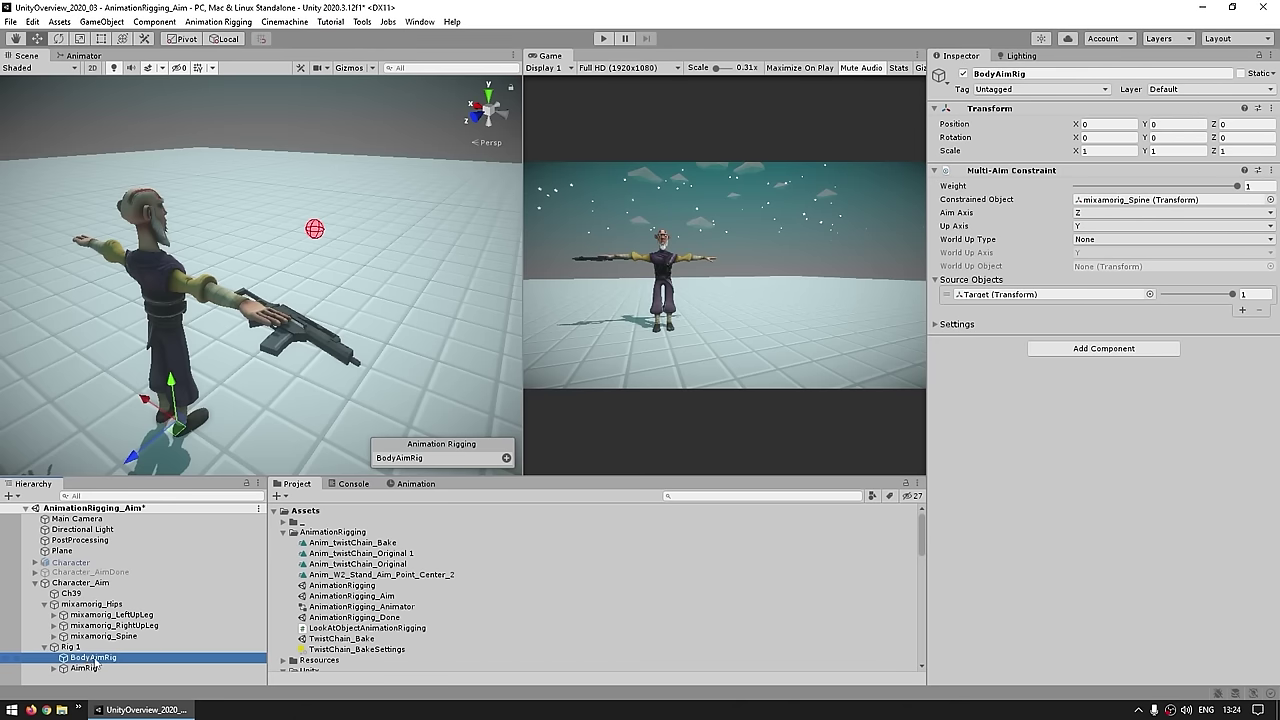
Step: In play mode, move Target across the front of the character to test aiming with the new rig order
click(87, 669)
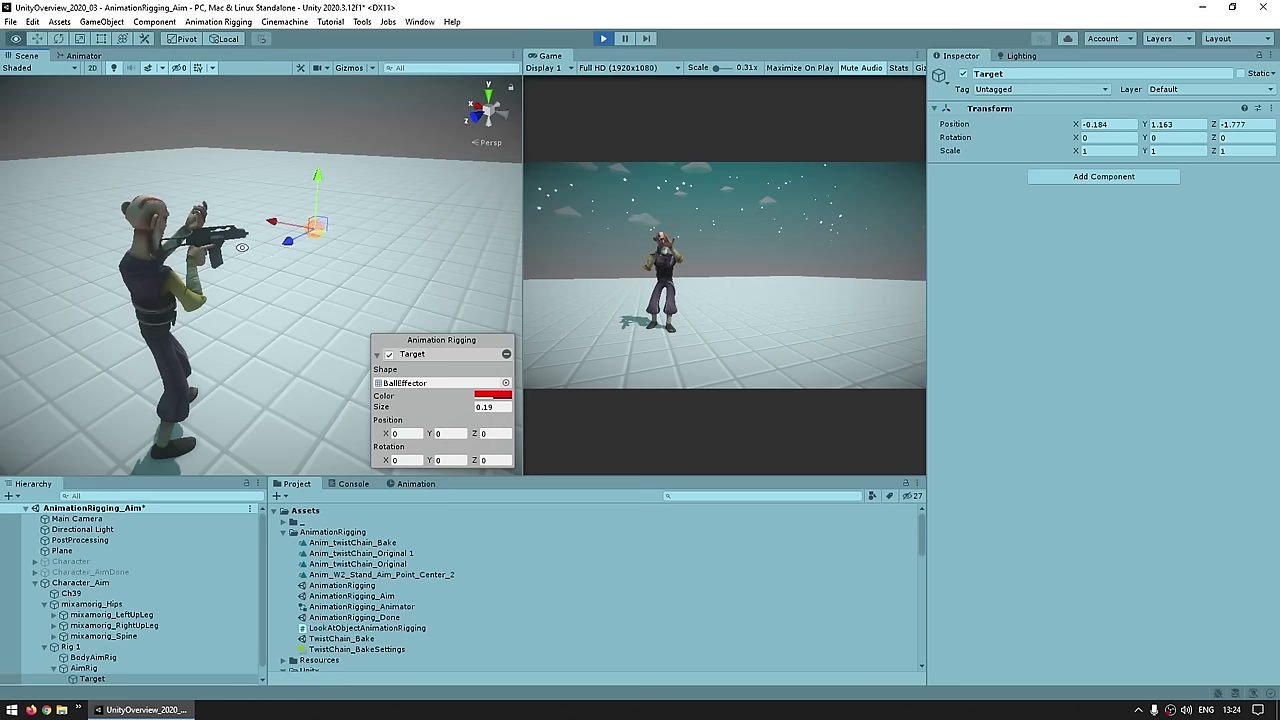
alt+drag(243, 248, 158, 268)
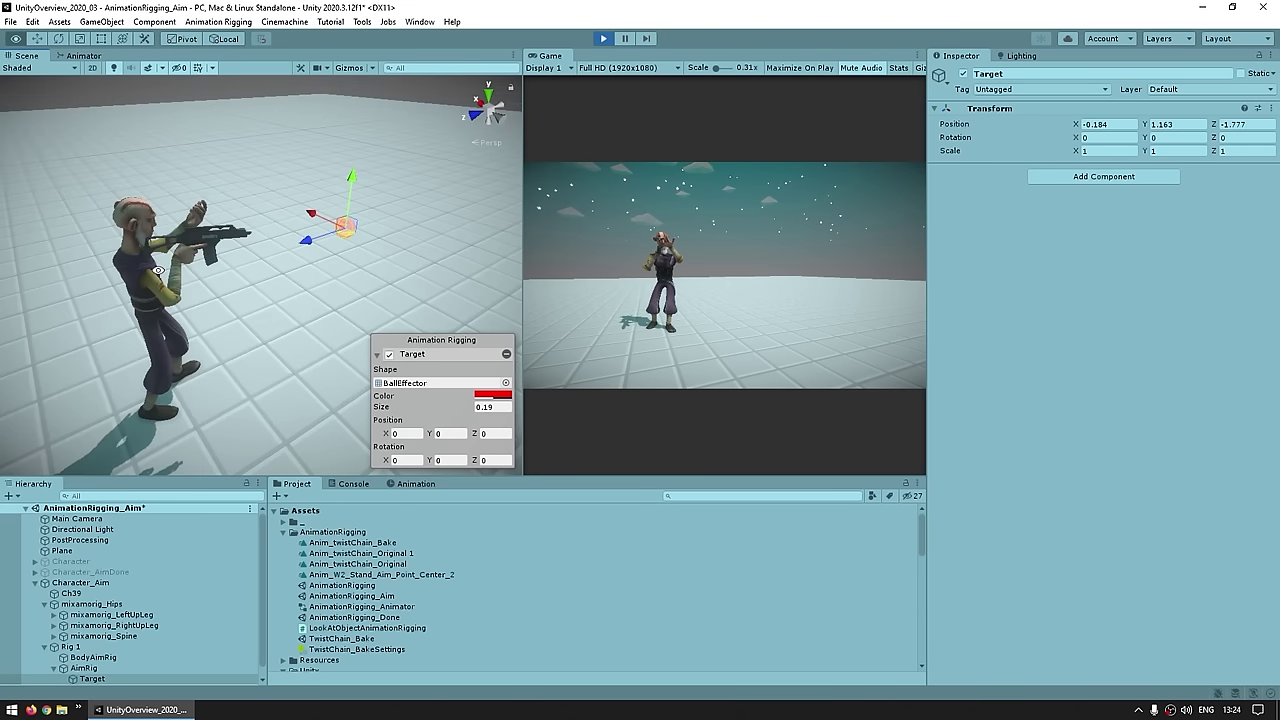
alt+drag(300, 245, 343, 287)
drag(302, 209, 92, 236)
drag(297, 347, 332, 228)
alt+drag(332, 228, 309, 189)
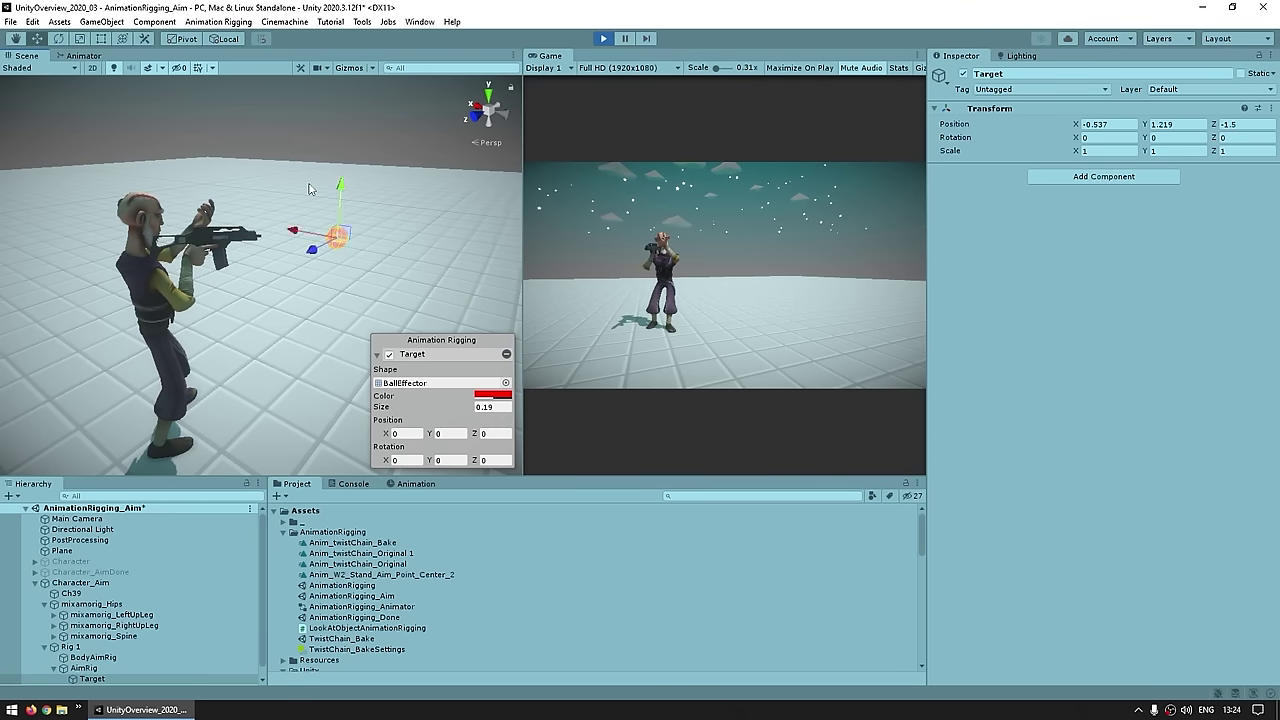
alt+drag(235, 206, 287, 242)
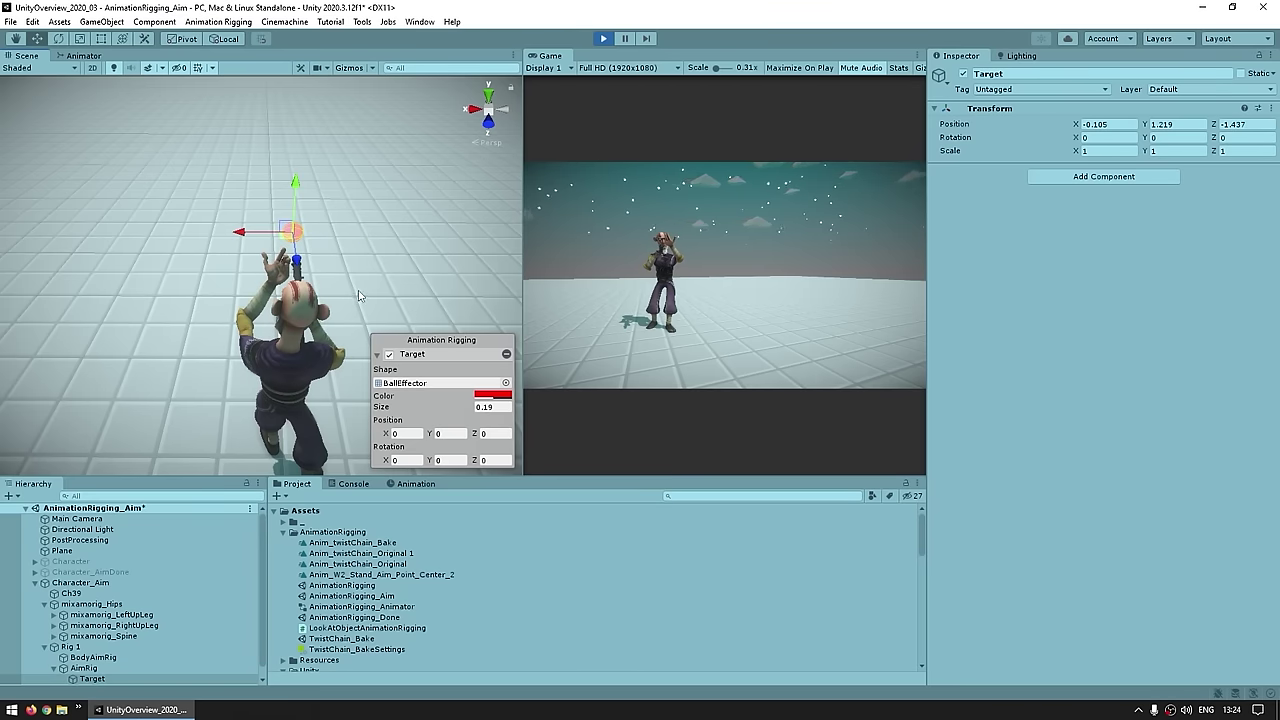
Step: Review BodyAimRig's constraint weight, move Target to the character's side and back to the front to retest aiming, and leave play mode
click(100, 657)
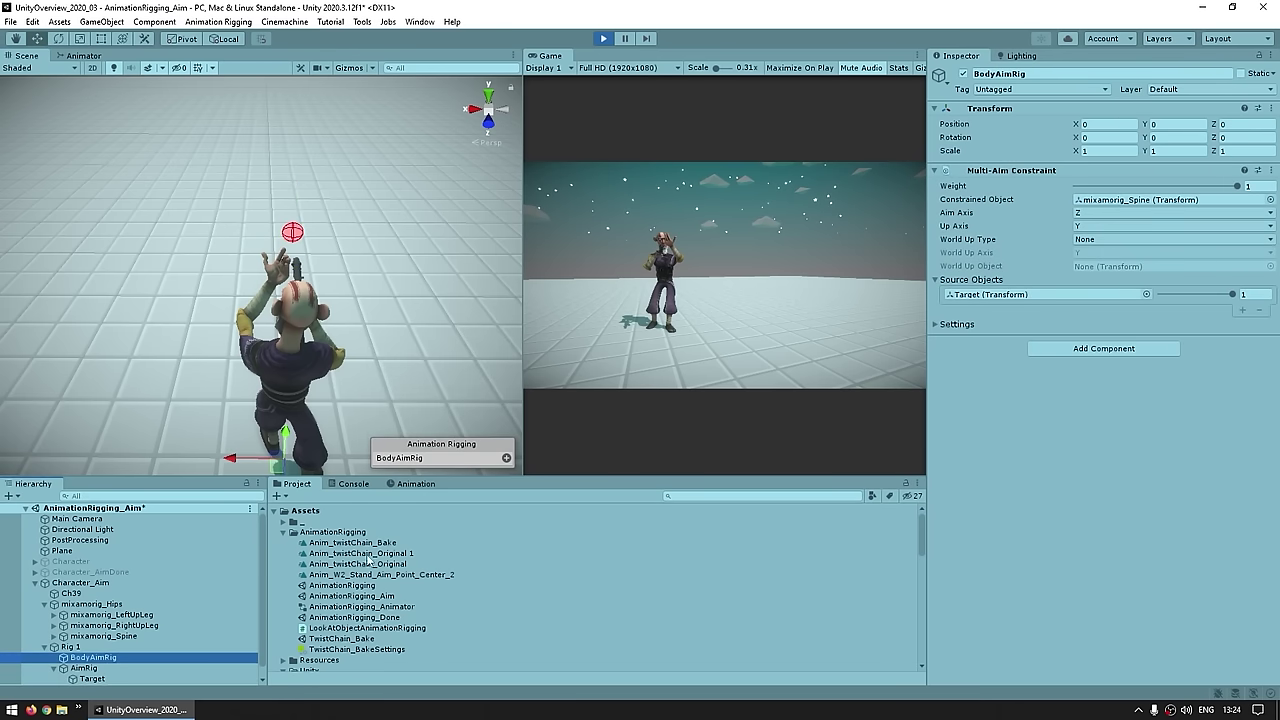
click(965, 187)
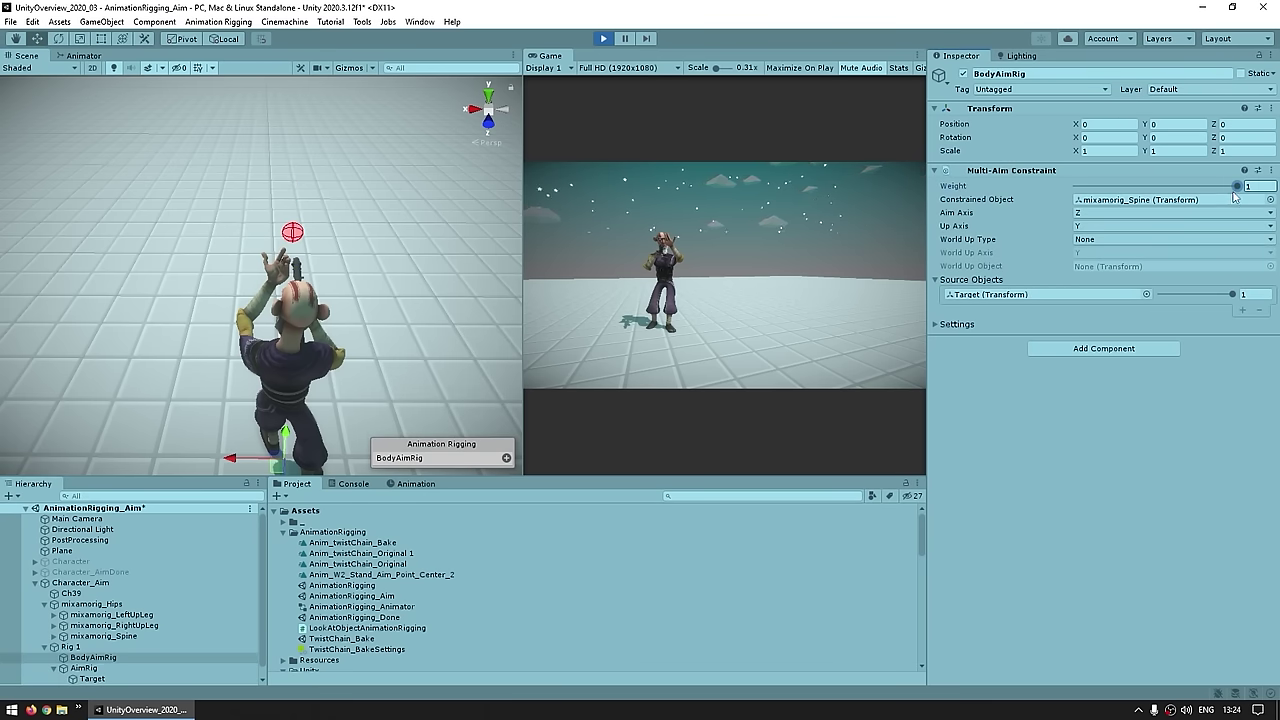
click(1263, 186)
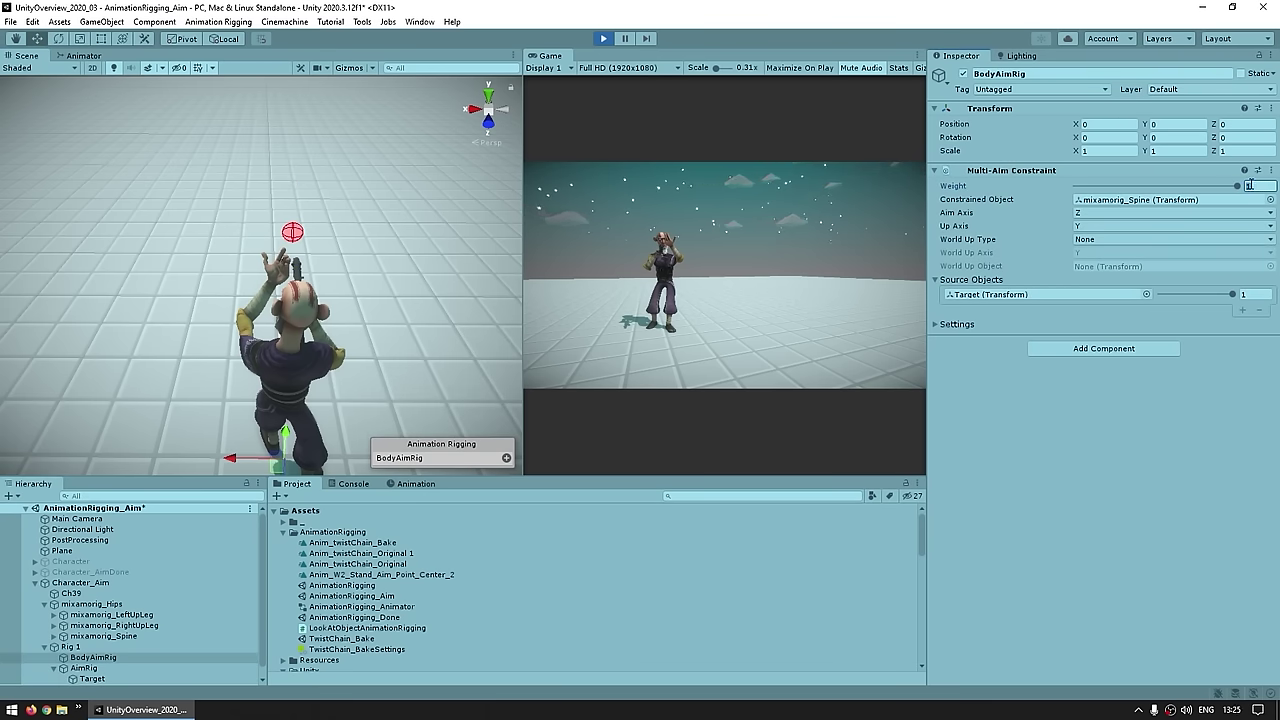
click(292, 232)
drag(284, 240, 362, 281)
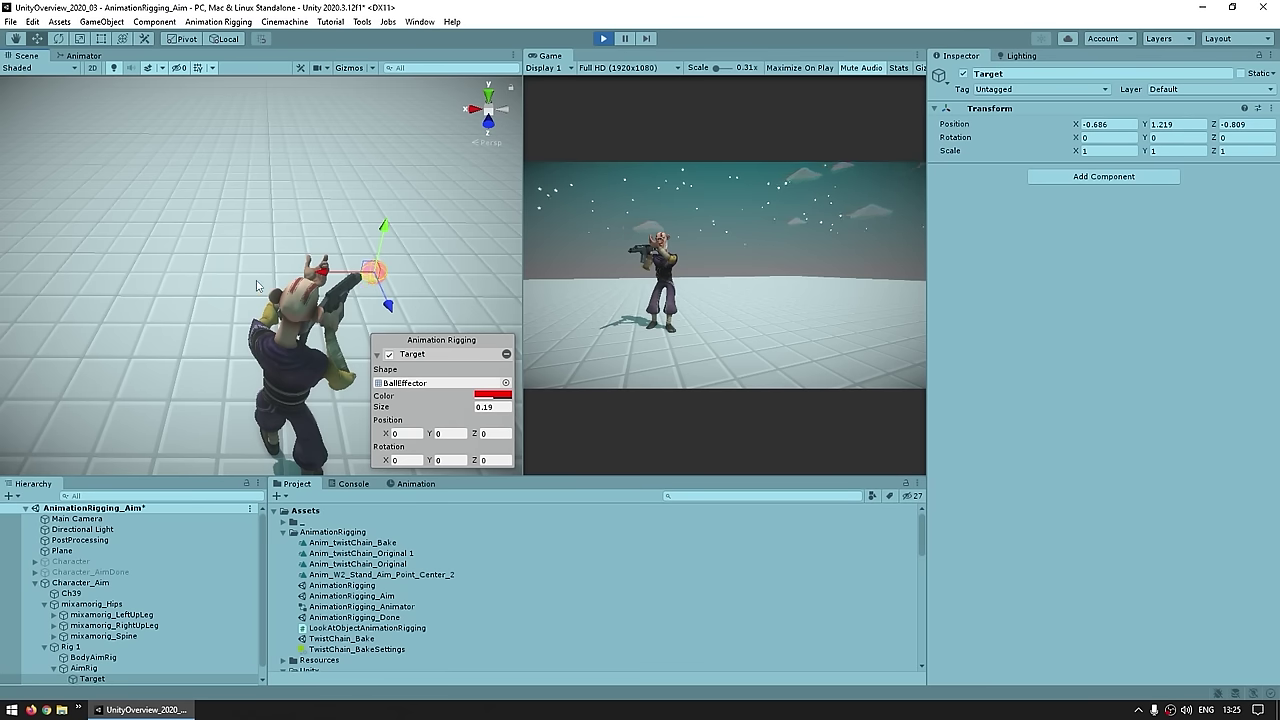
drag(370, 284, 250, 277)
alt+drag(414, 260, 249, 263)
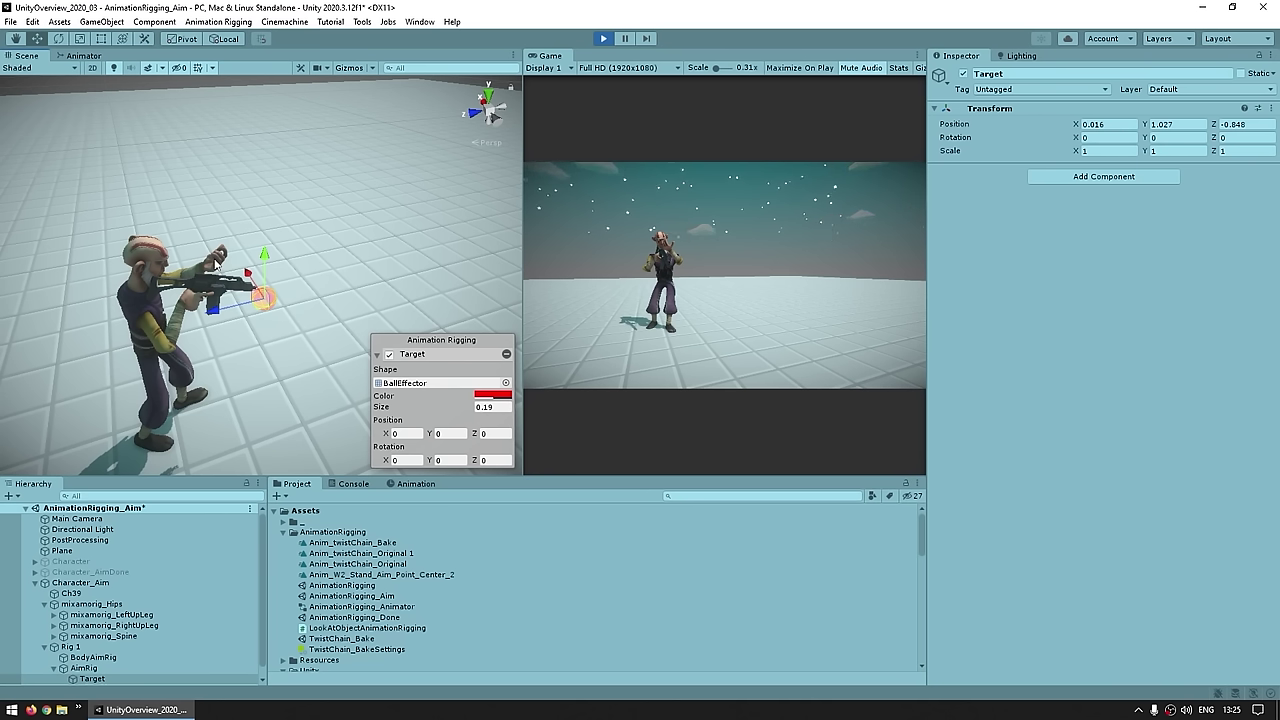
key(ctrl+p)
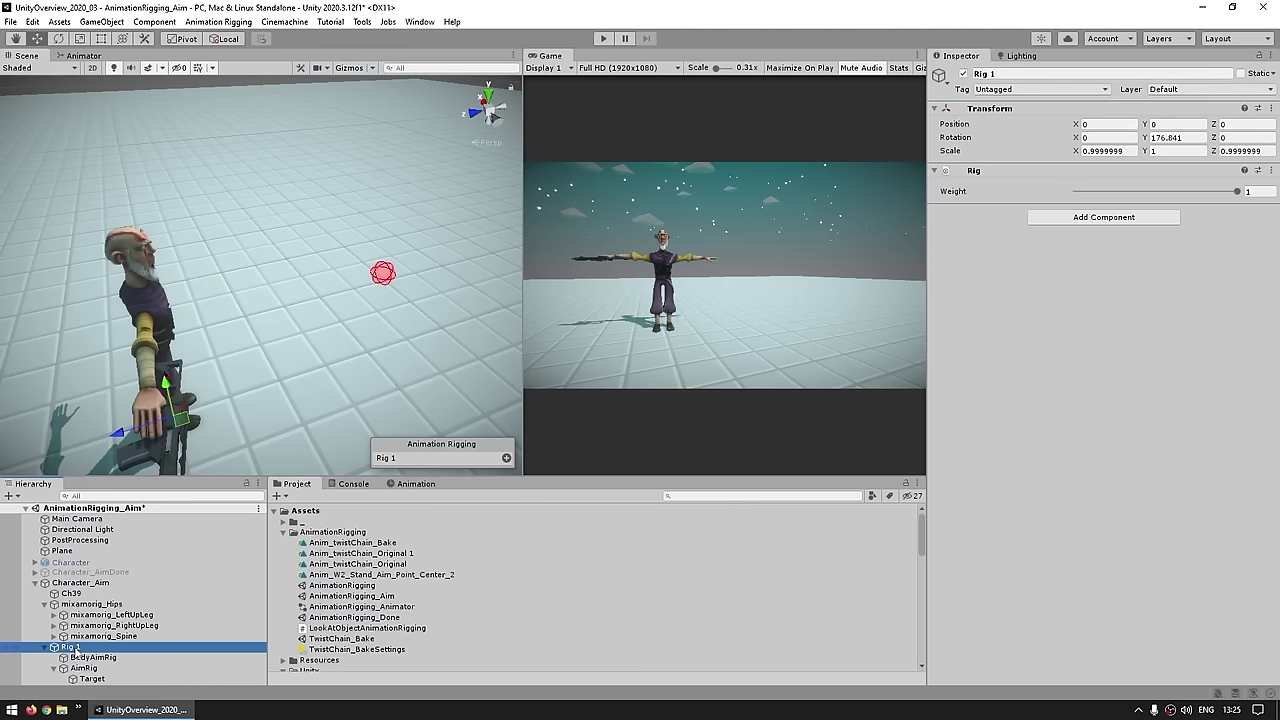
Step: Create an empty child object under Rig 1 named SecondHandRig and add a Two Bone IK Constraint to it
right_click(78, 647)
click(128, 415)
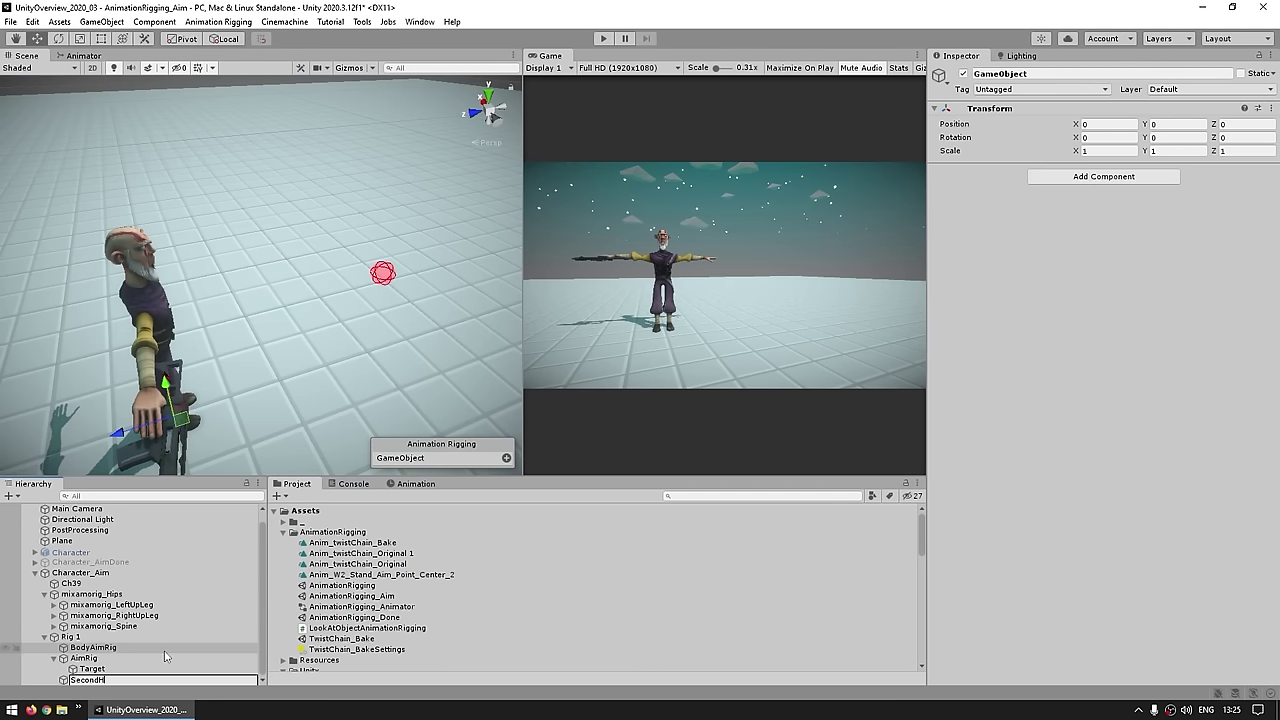
text(SecondHandRig)
key(Return)
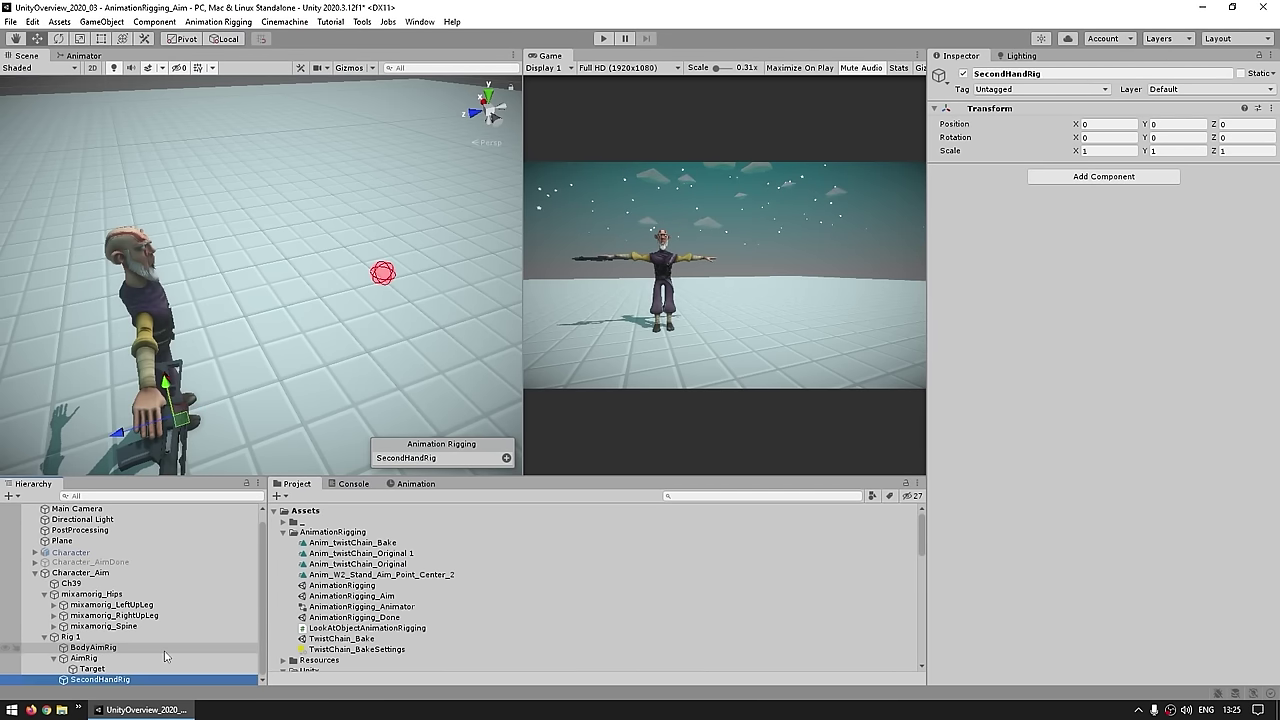
click(1104, 176)
click(1082, 250)
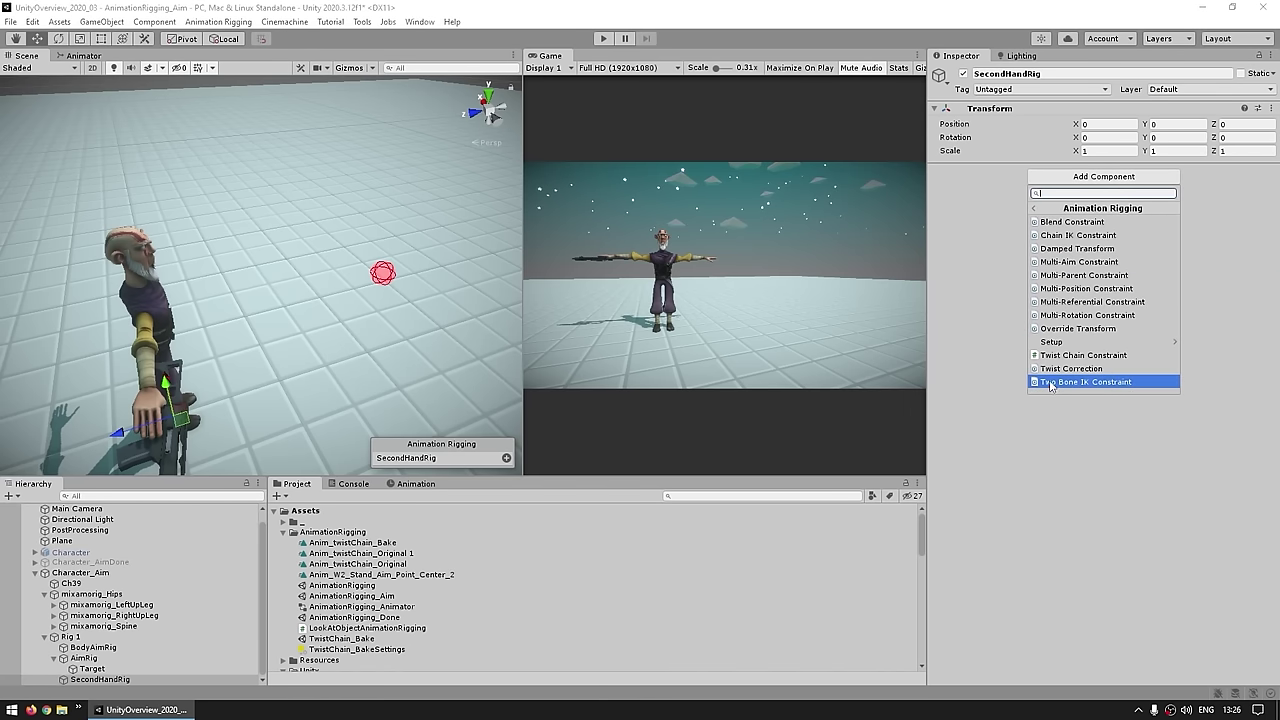
click(1051, 384)
click(942, 242)
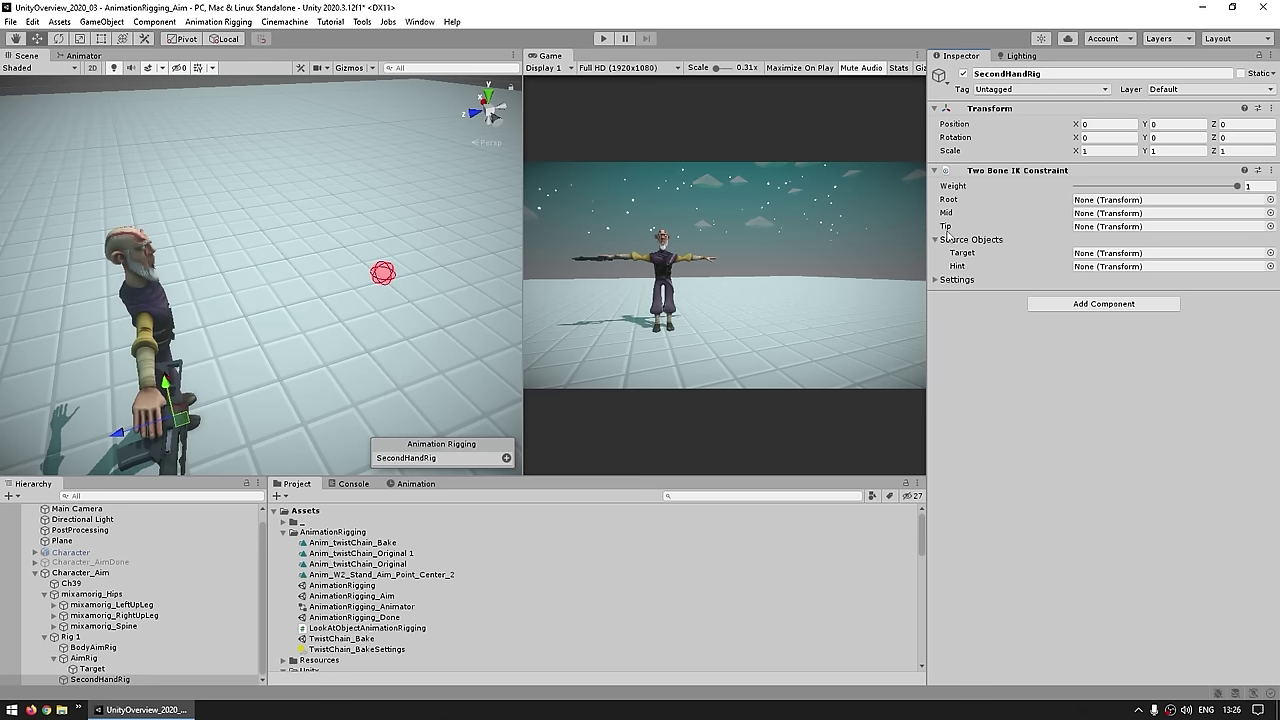
Step: Locate the character's left hand bone and assign mixamorig_LeftHand as the Tip of SecondHandRig's Two Bone IK Constraint
click(150, 300)
alt+drag(150, 300, 10, 330)
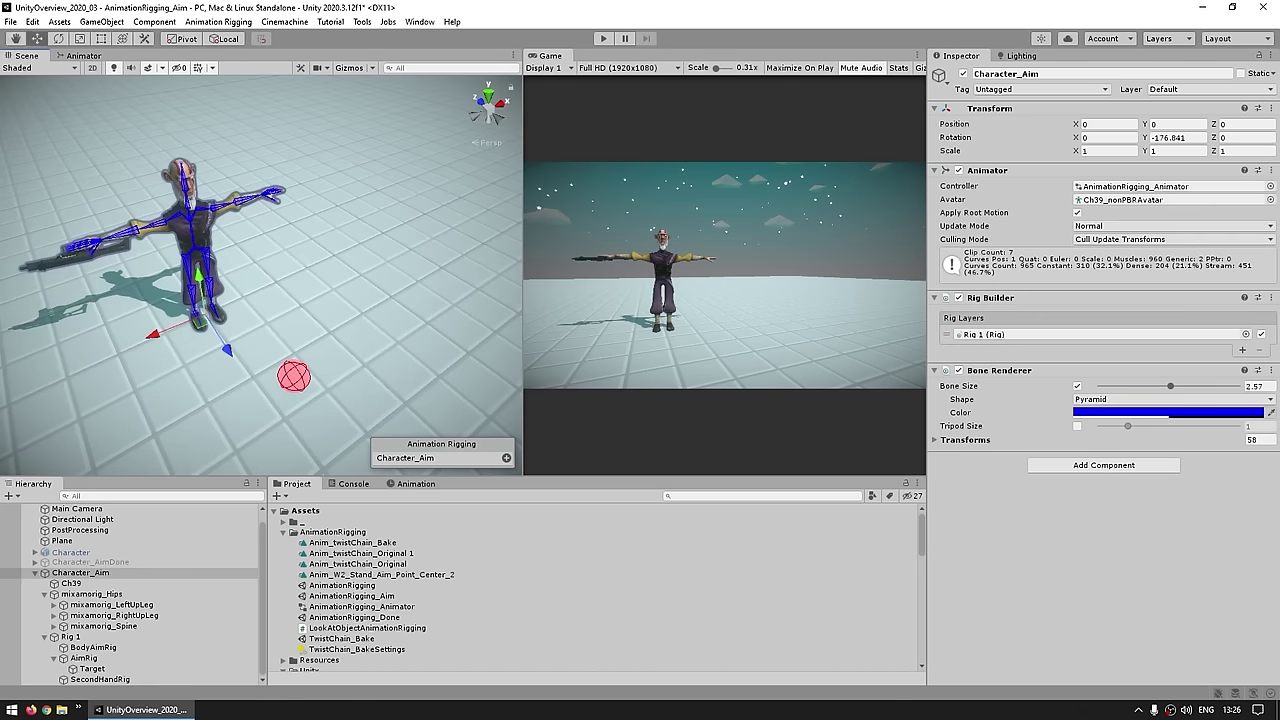
scroll(329, 208, up, 3)
middle_drag(329, 208, 362, 266)
alt+drag(398, 236, 248, 249)
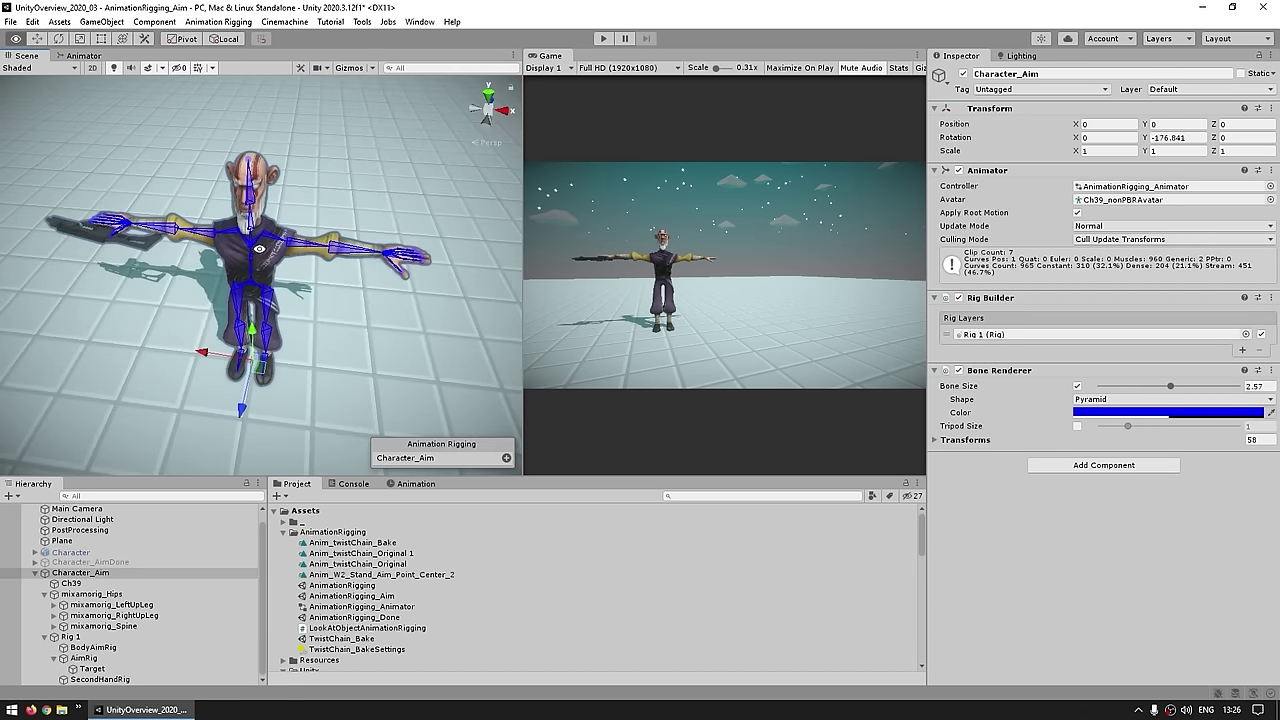
click(390, 257)
scroll(203, 578, down, 3)
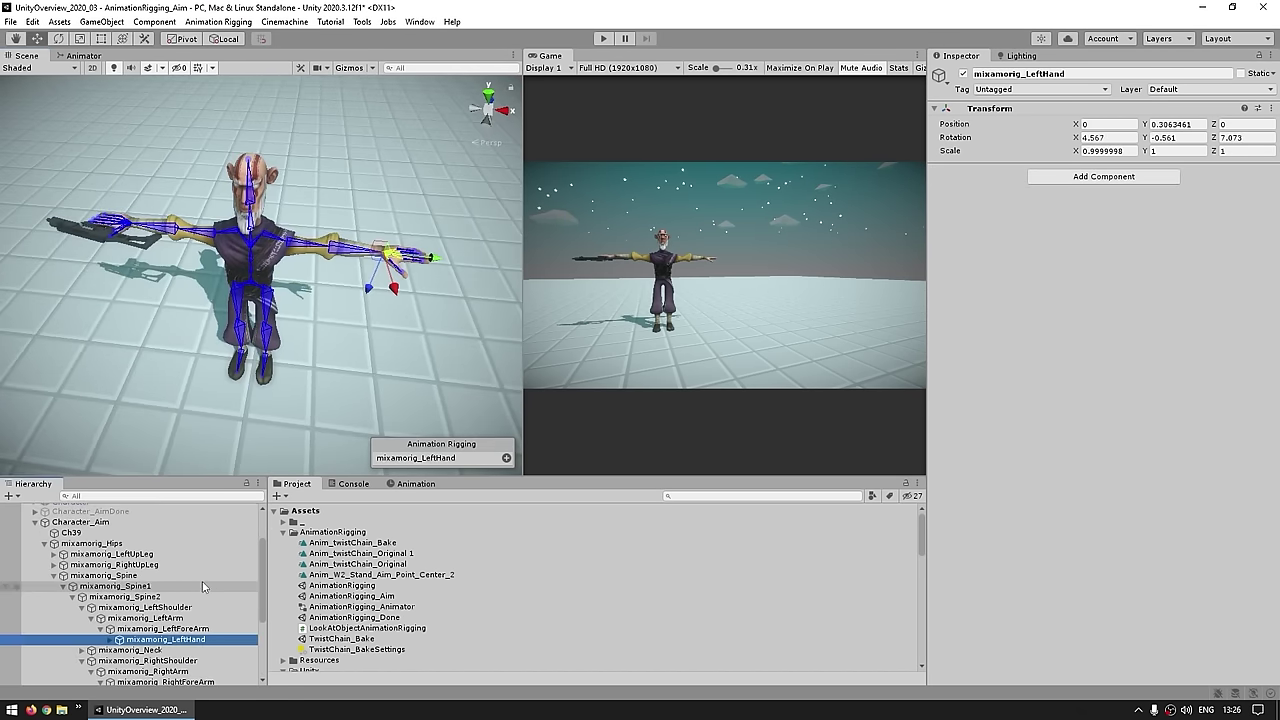
scroll(203, 578, down, 1)
click(100, 683)
scroll(150, 640, up, 1)
drag(178, 554, 1098, 230)
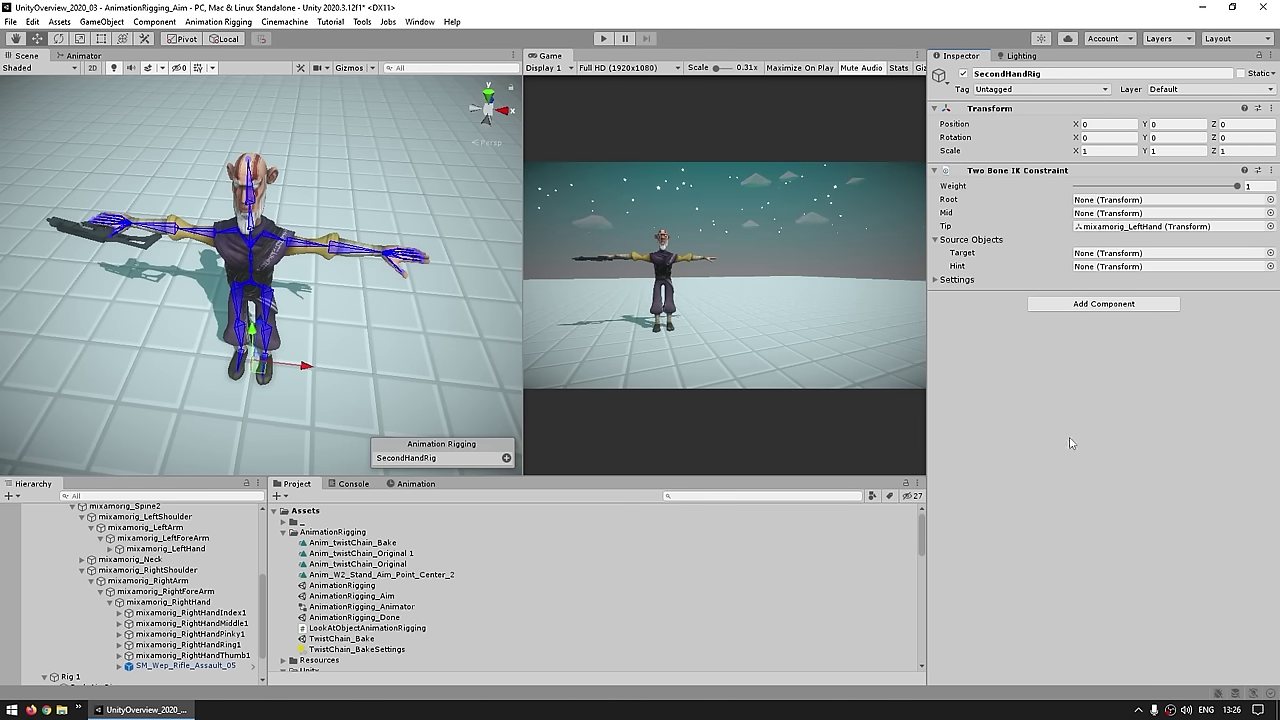
Step: Auto-set up SecondHandRig's Two Bone IK Constraint from its tip transform and reveal the target and hint objects in the hierarchy
right_click(1023, 173)
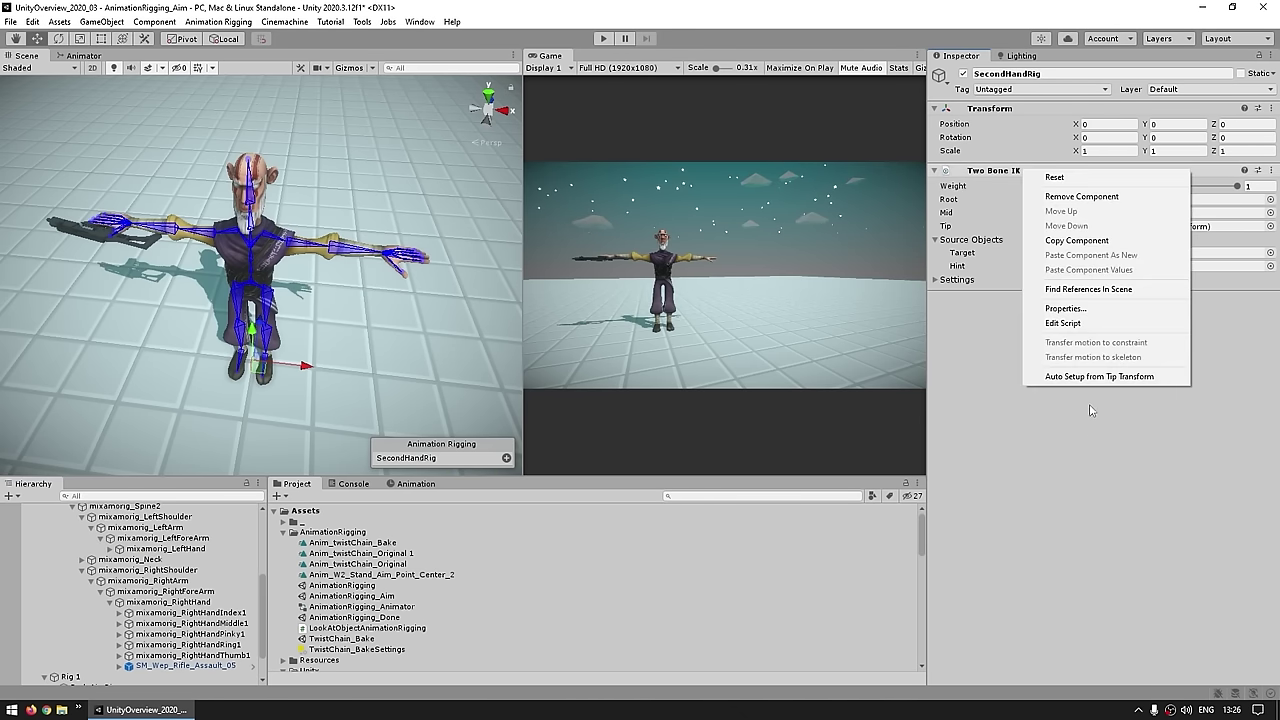
click(1090, 378)
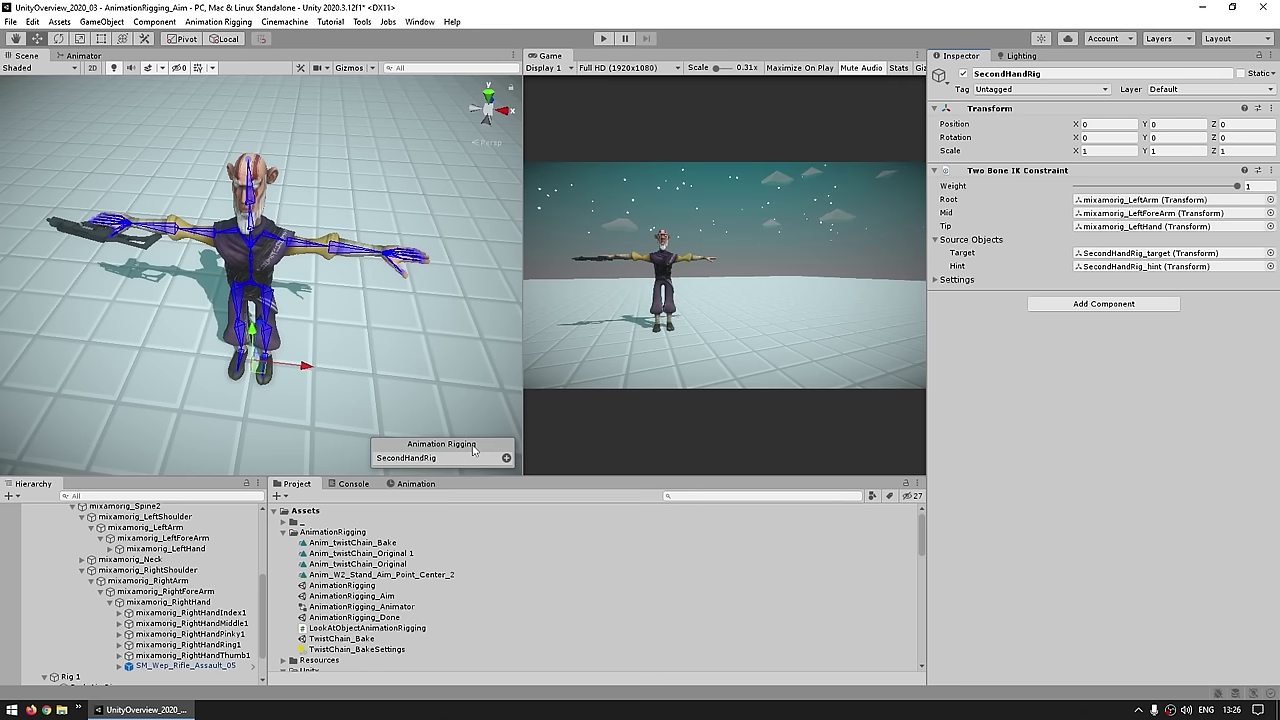
scroll(130, 620, down, 2)
click(56, 680)
scroll(80, 665, down, 1)
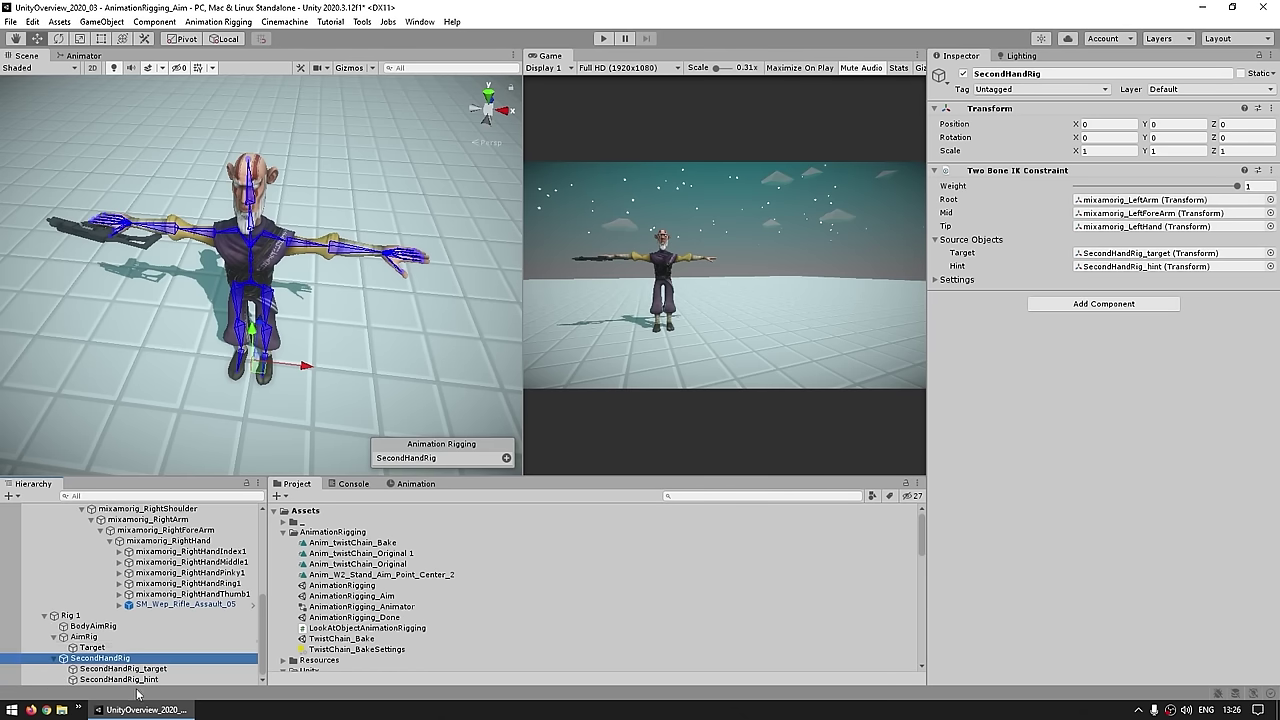
Step: Reparent SecondHandRig_target and SecondHandRig_hint together under the mixamorig_RightHand bone
click(136, 669)
click(136, 680)
click(135, 669)
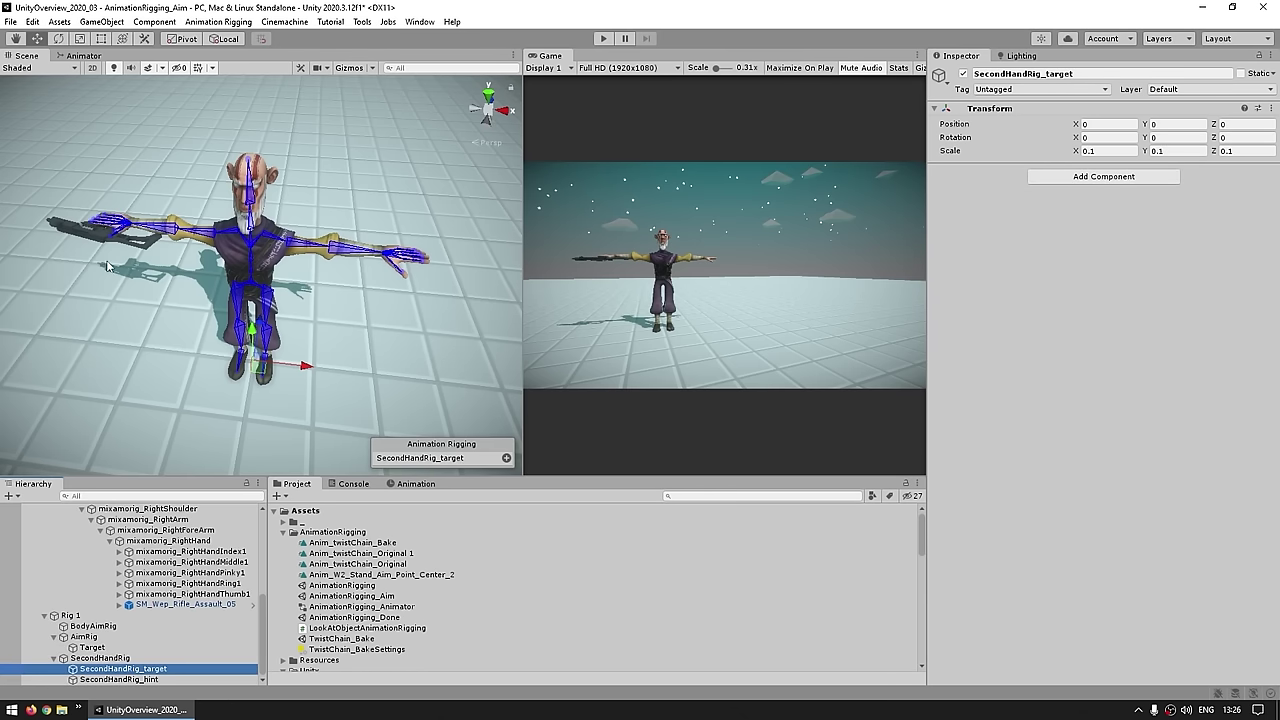
ctrl+click(110, 679)
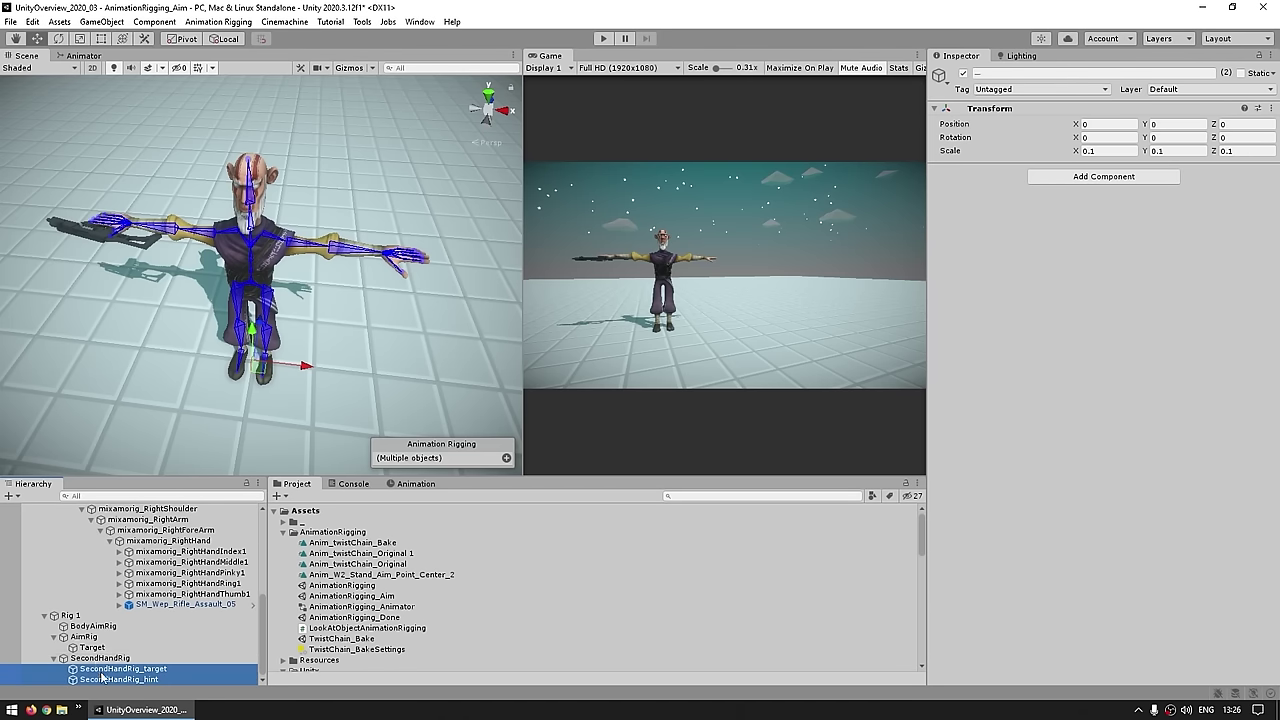
drag(115, 685, 168, 540)
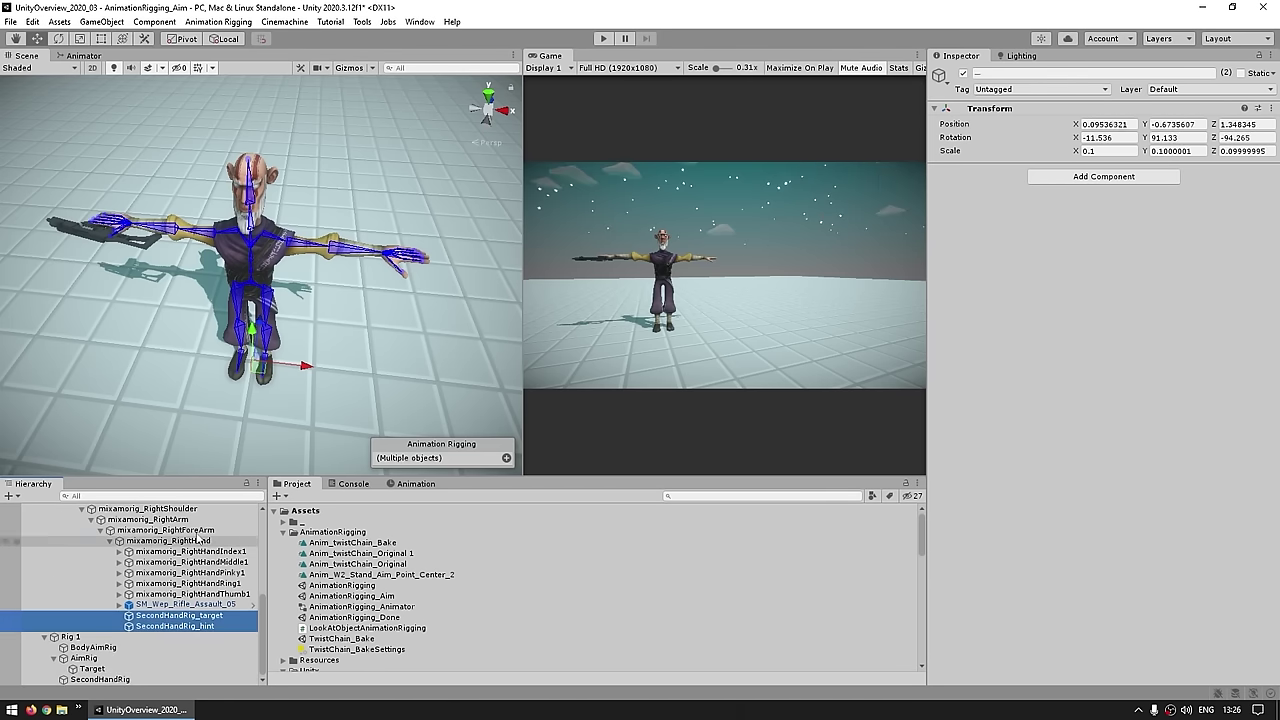
Step: Zero SecondHandRig_target's position and rotation, then move it along the rifle to about X -0.04, Y 0.404
click(178, 615)
click(1105, 124)
text(0)
key(Tab)
text(0)
key(Tab)
text(0)
key(Tab)
text(0)
key(Tab)
text(0)
key(Tab)
text(0)
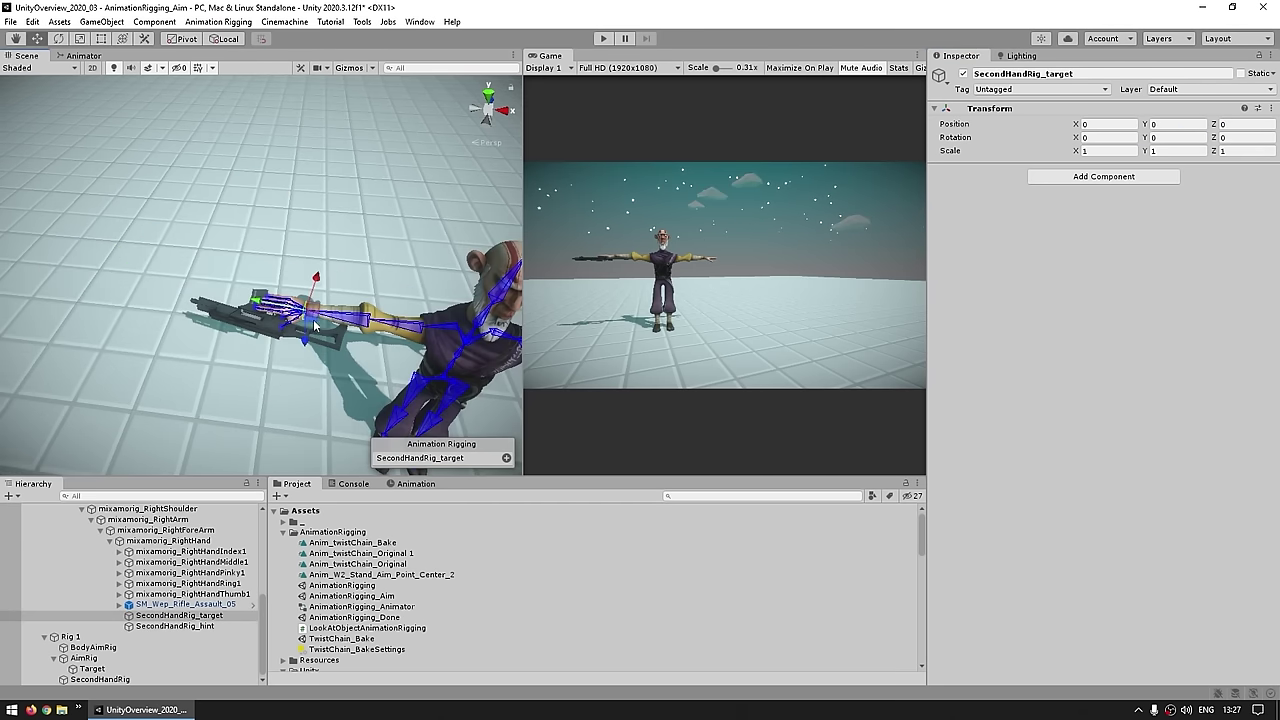
drag(314, 324, 235, 314)
Step: In play mode, rotate SecondHandRig_target to about Y 233, Z 72 so the left palm turns toward the rifle
click(603, 38)
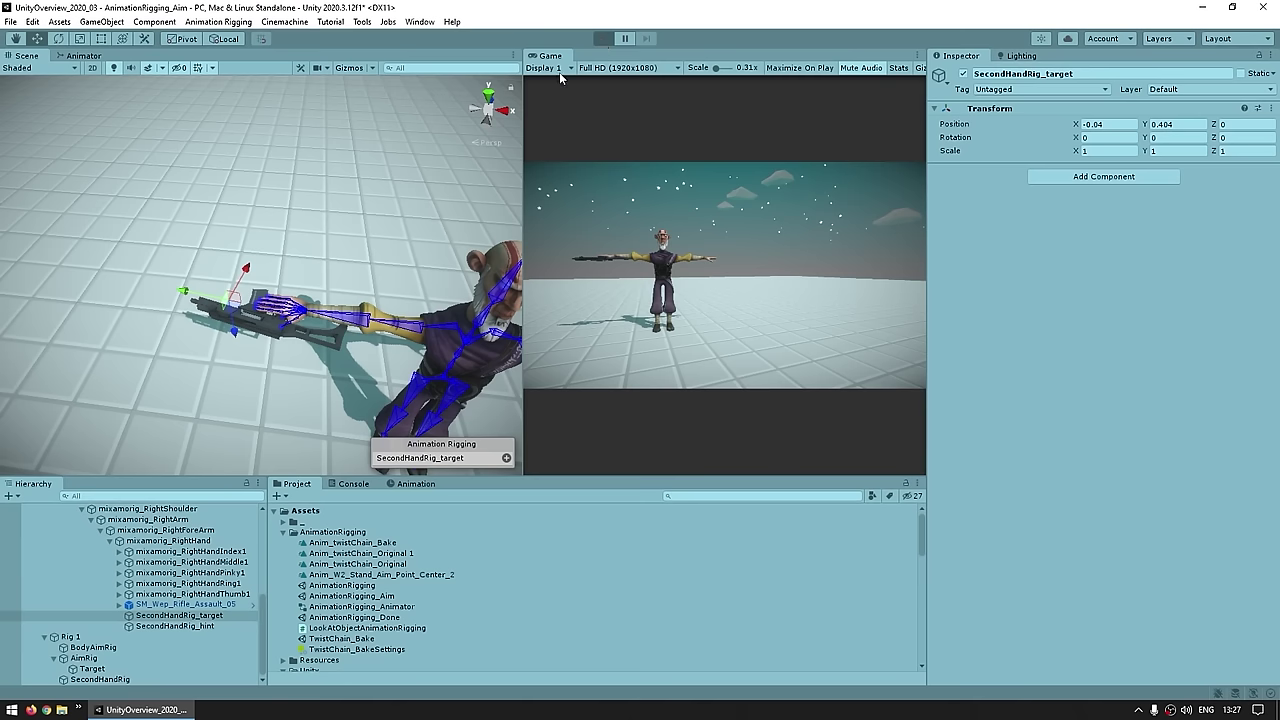
alt+drag(230, 309, 360, 272)
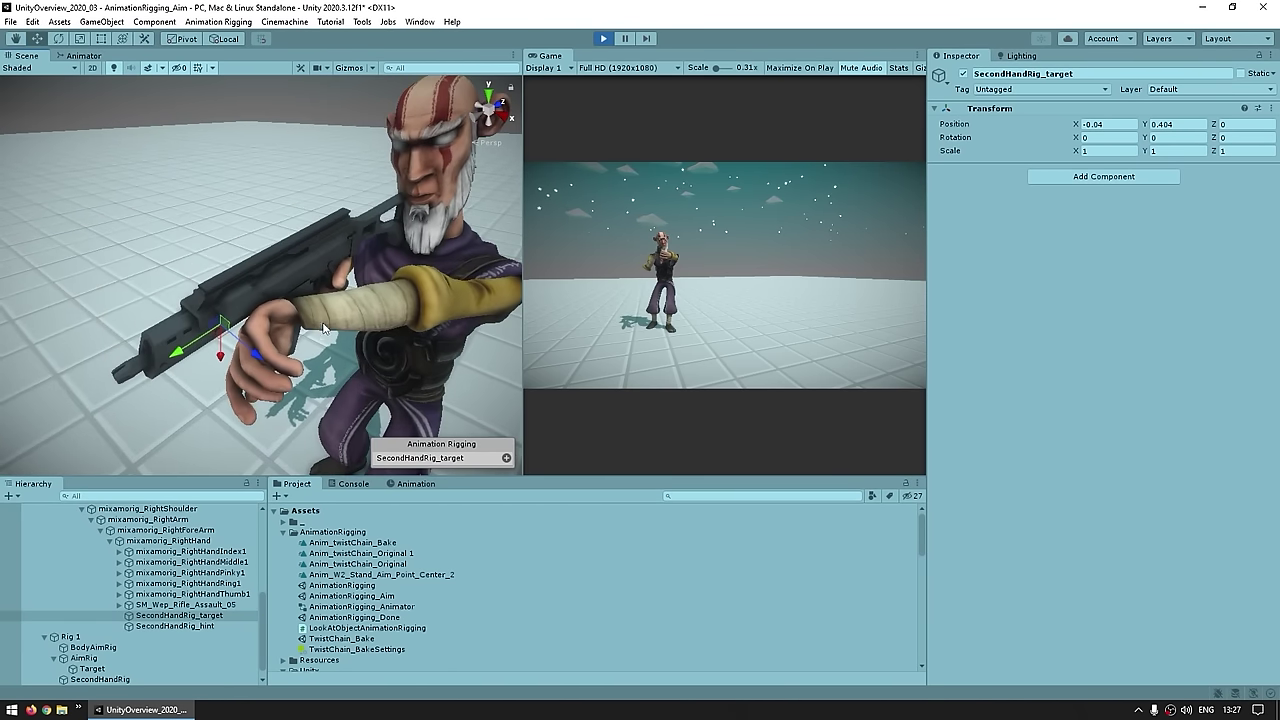
middle_drag(312, 273, 340, 236)
key(e)
drag(262, 268, 215, 312)
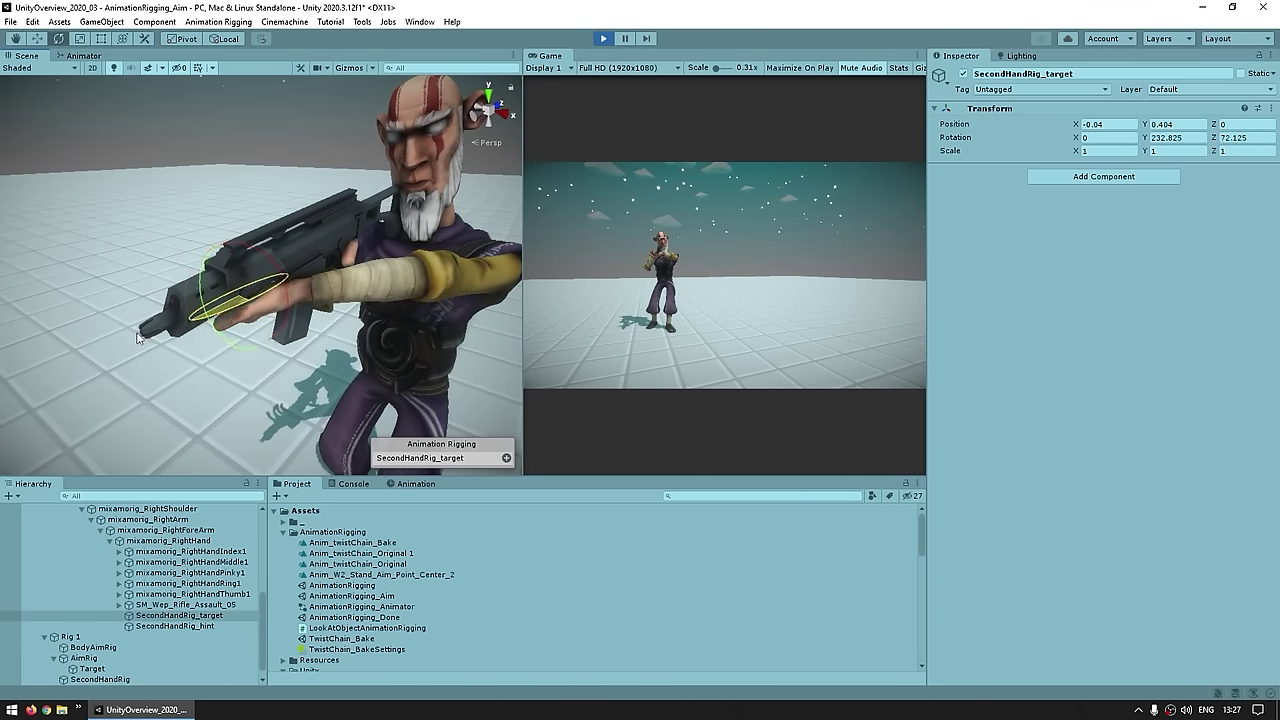
Step: Try moving and rotating SecondHandRig_hint to about X 0.072, Z 0.426 and rotation Y -78 to adjust the left elbow
double_click(175, 625)
key(w)
drag(391, 352, 397, 427)
alt+drag(305, 371, 680, 255)
key(e)
drag(414, 274, 380, 232)
key(w)
Step: Fit the left hand to the rifle with SecondHandRig_target at about position (-0.071, 0.286, 0.104) and rotation (8.59, 249.7, 45)
double_click(179, 615)
key(e)
drag(320, 339, 371, 300)
key(w)
drag(386, 349, 251, 366)
key(e)
drag(301, 282, 415, 345)
key(w)
click(357, 335)
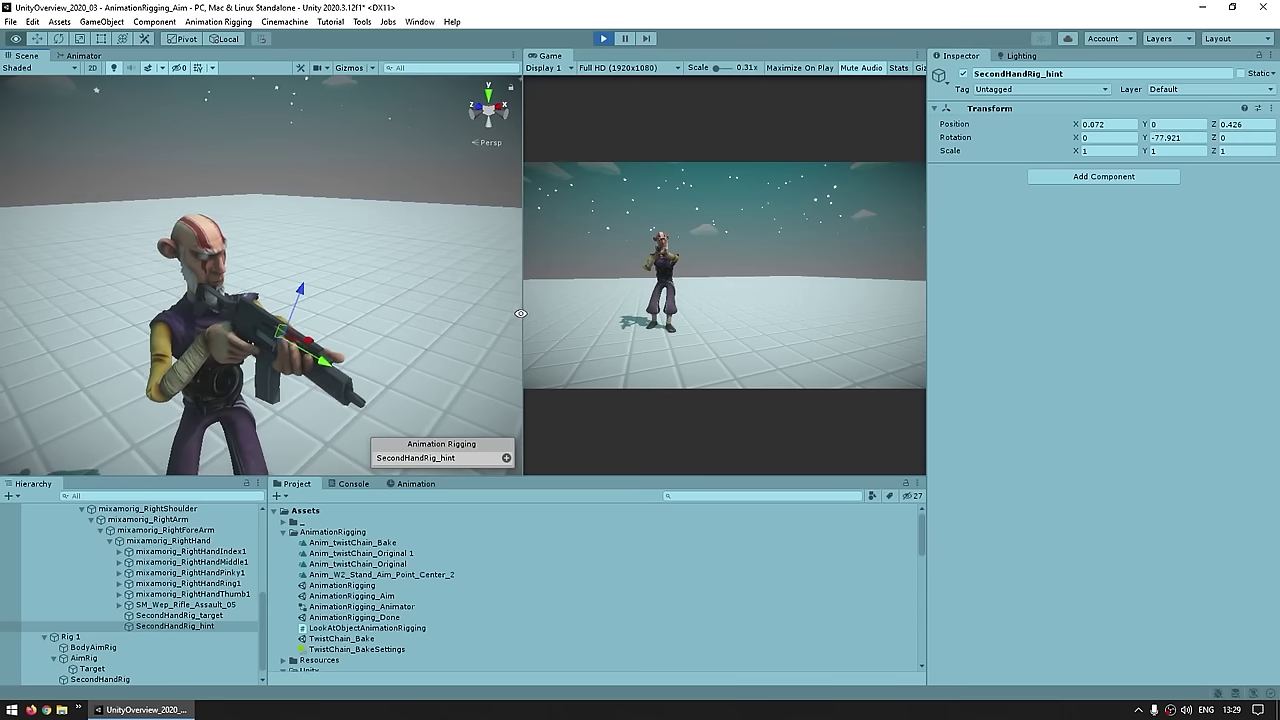
Step: Copy SecondHandRig_target's Transform component, leave play mode, and paste the component values back onto it
click(185, 615)
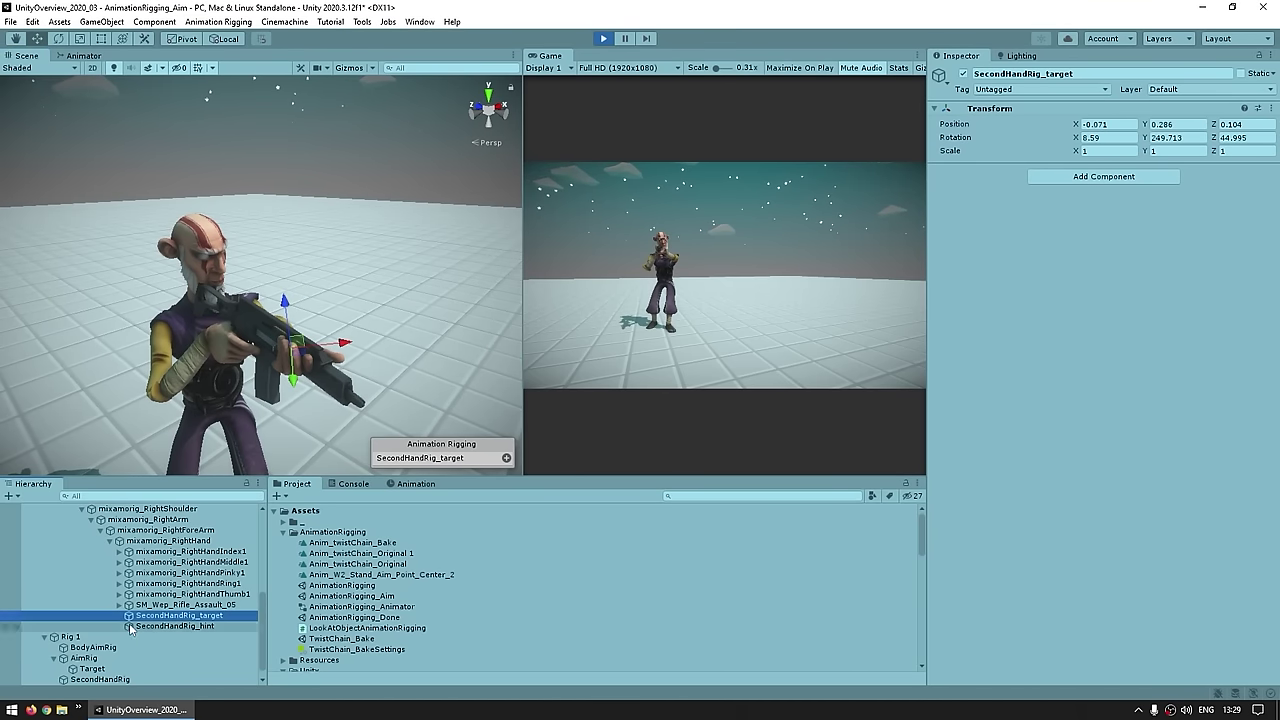
right_click(988, 108)
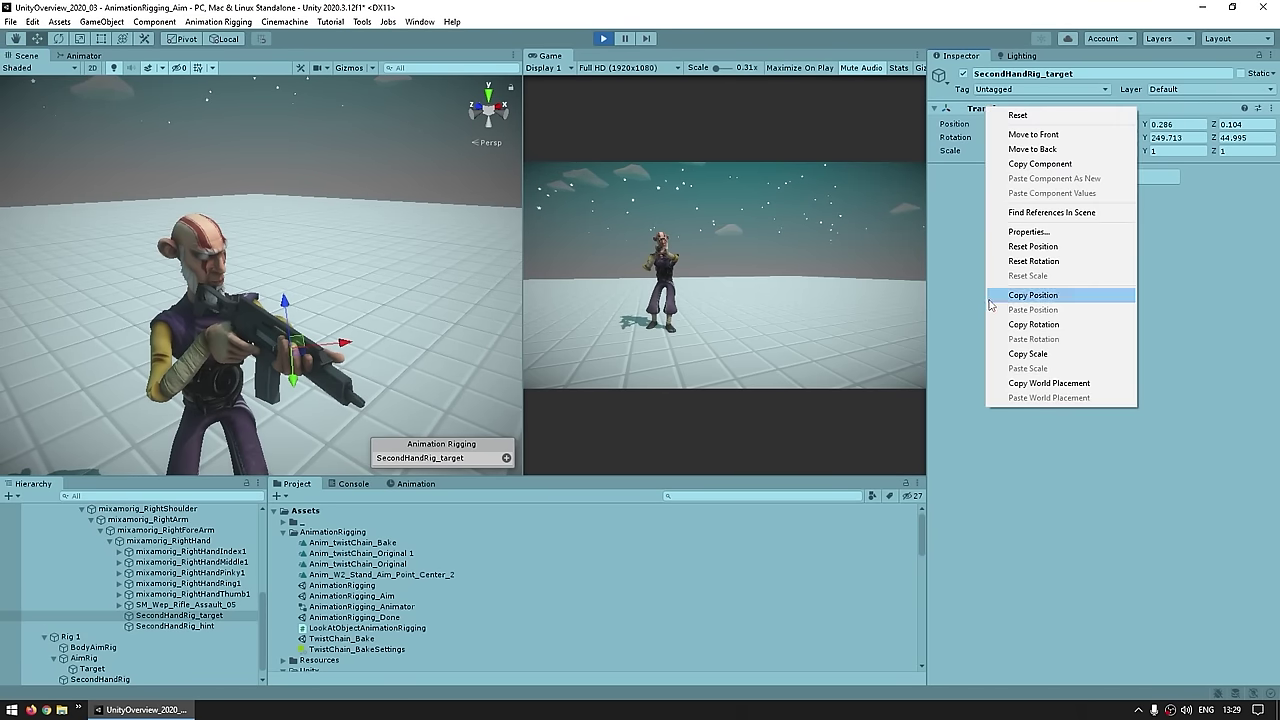
click(1016, 166)
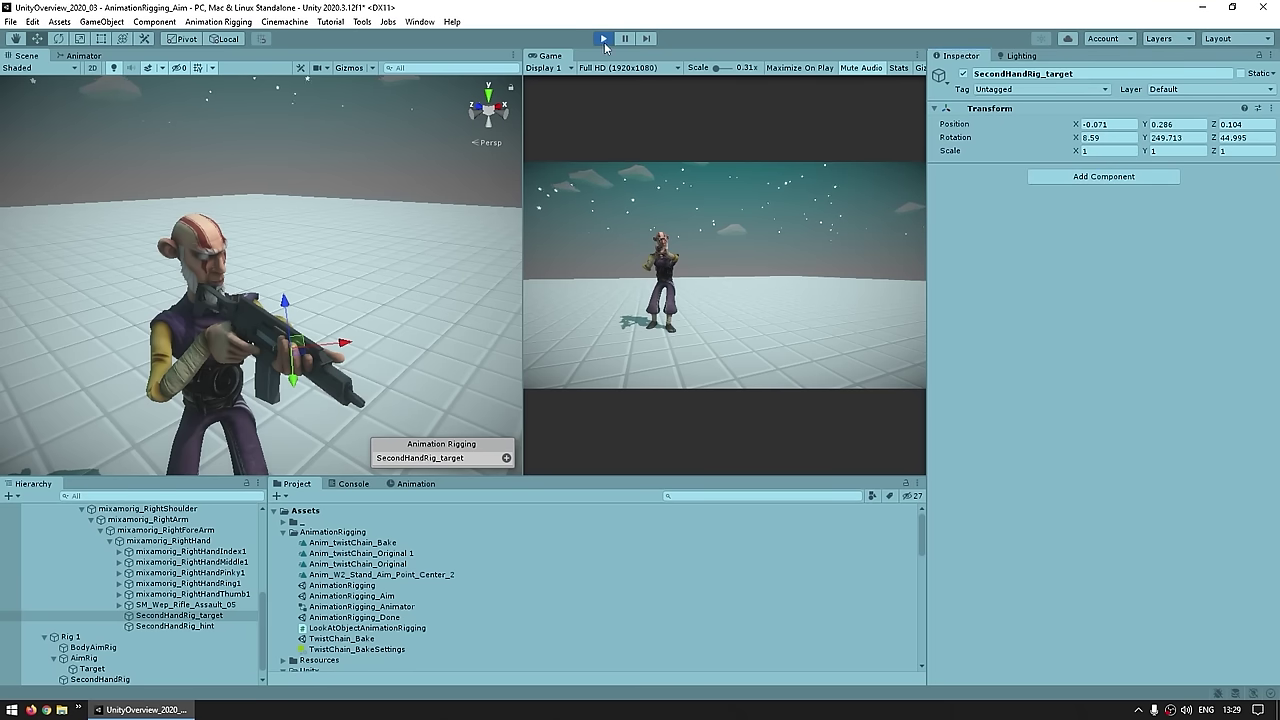
click(604, 40)
right_click(1001, 106)
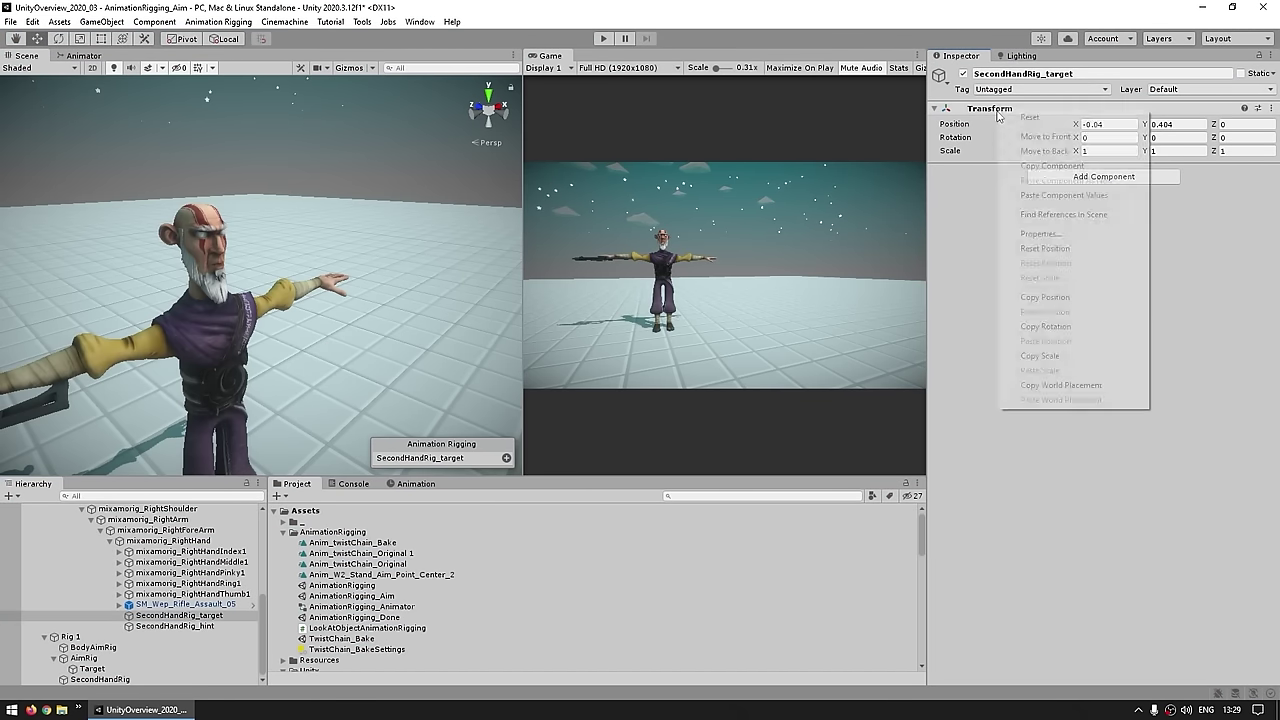
click(1042, 198)
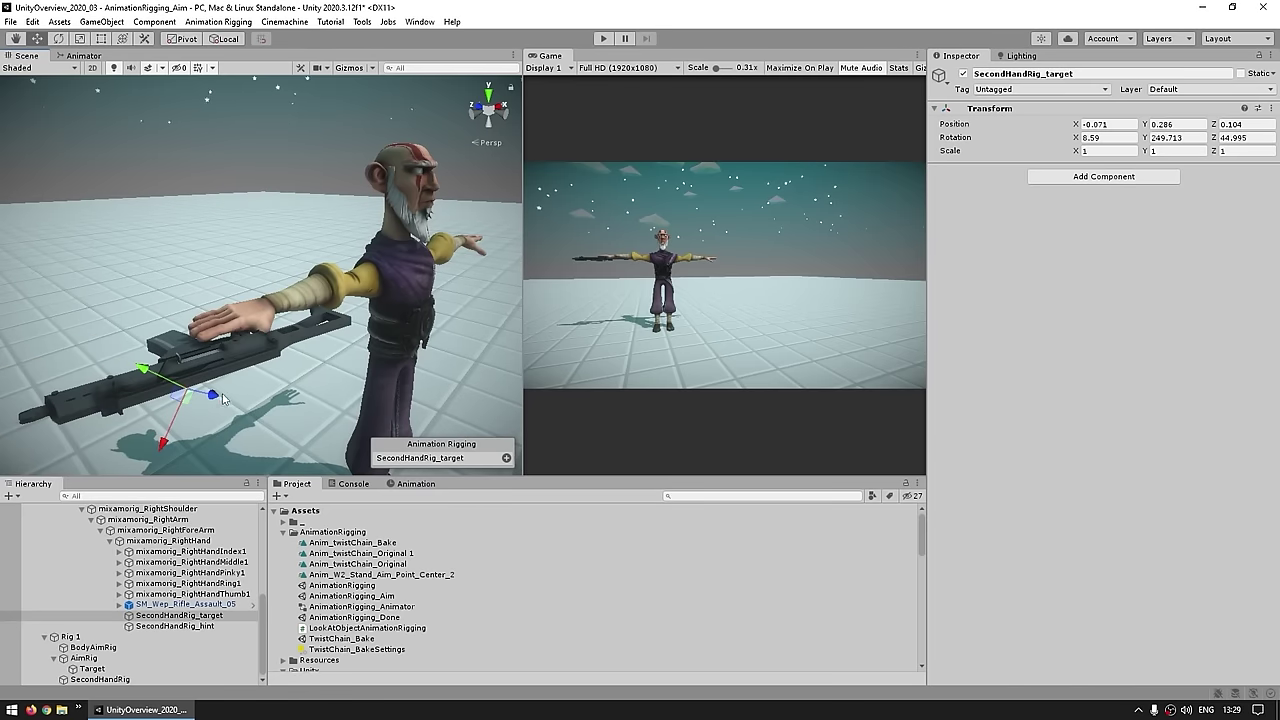
Step: In play mode, move SecondHandRig_hint to Z 0.35, copy its Transform component, and leave play mode to paste the values back
click(603, 39)
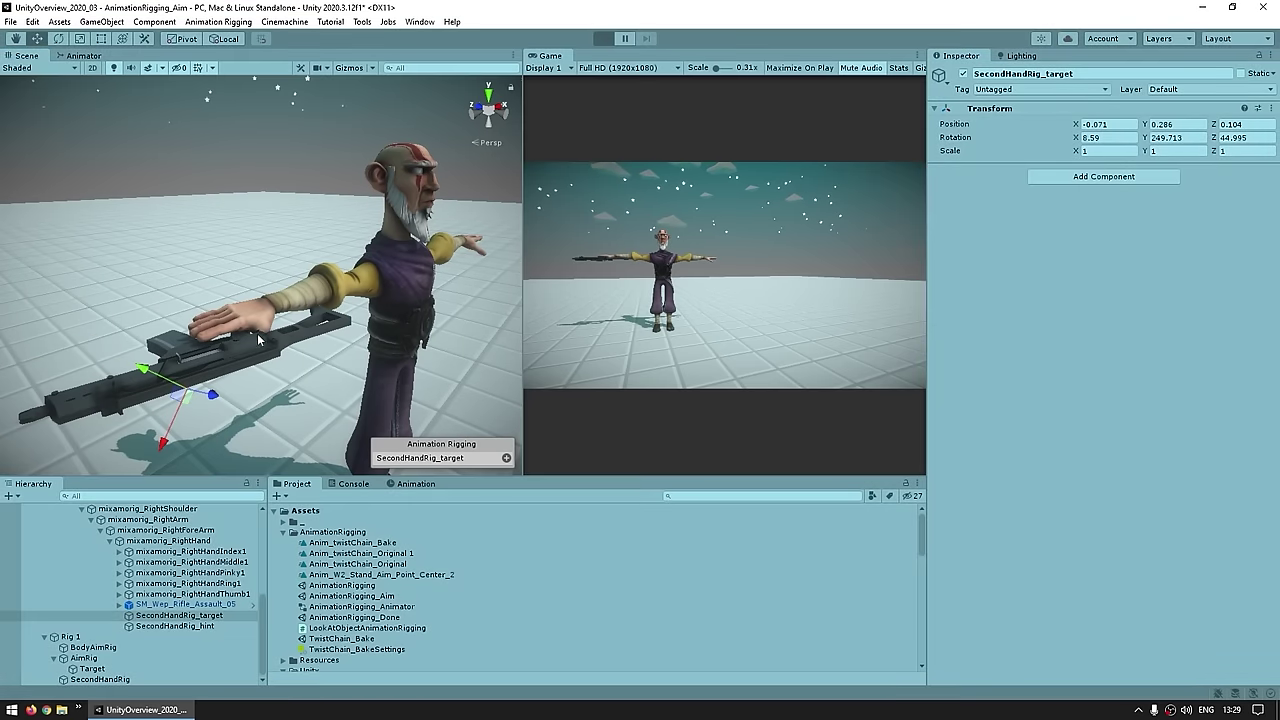
alt+drag(378, 248, 165, 325)
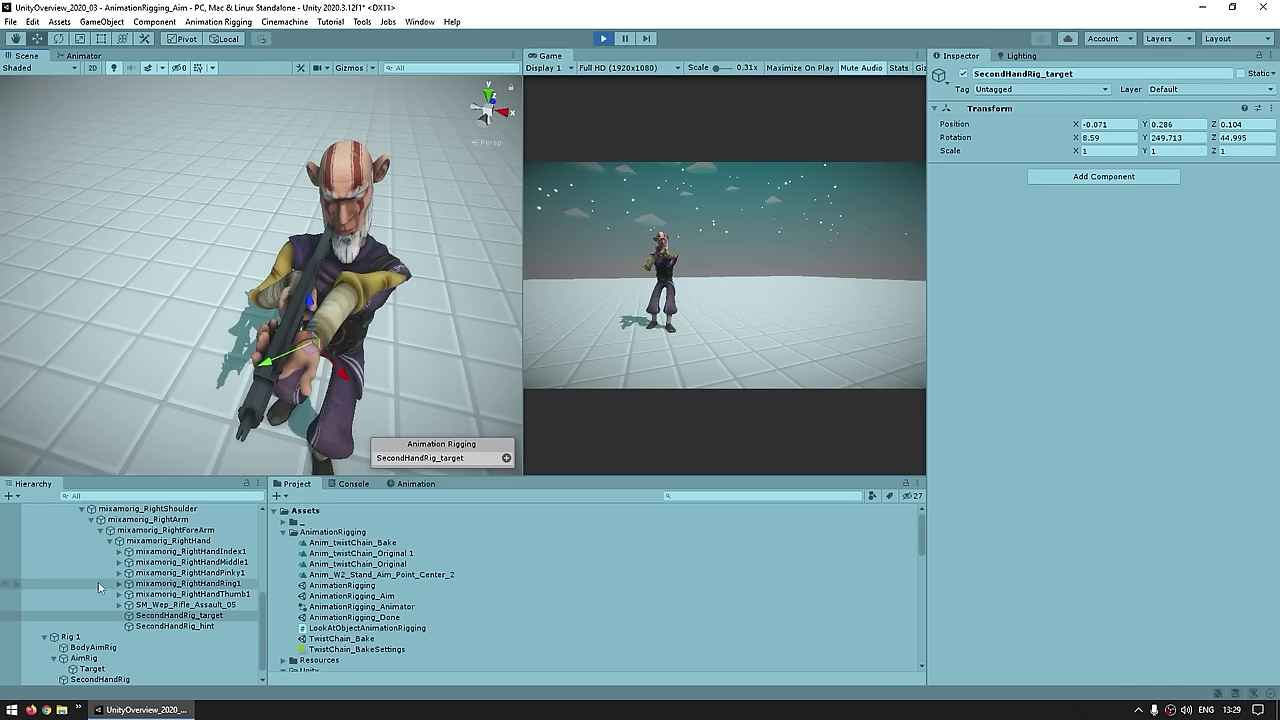
click(175, 626)
drag(342, 300, 240, 160)
drag(455, 343, 459, 345)
right_click(990, 109)
click(1064, 176)
click(606, 38)
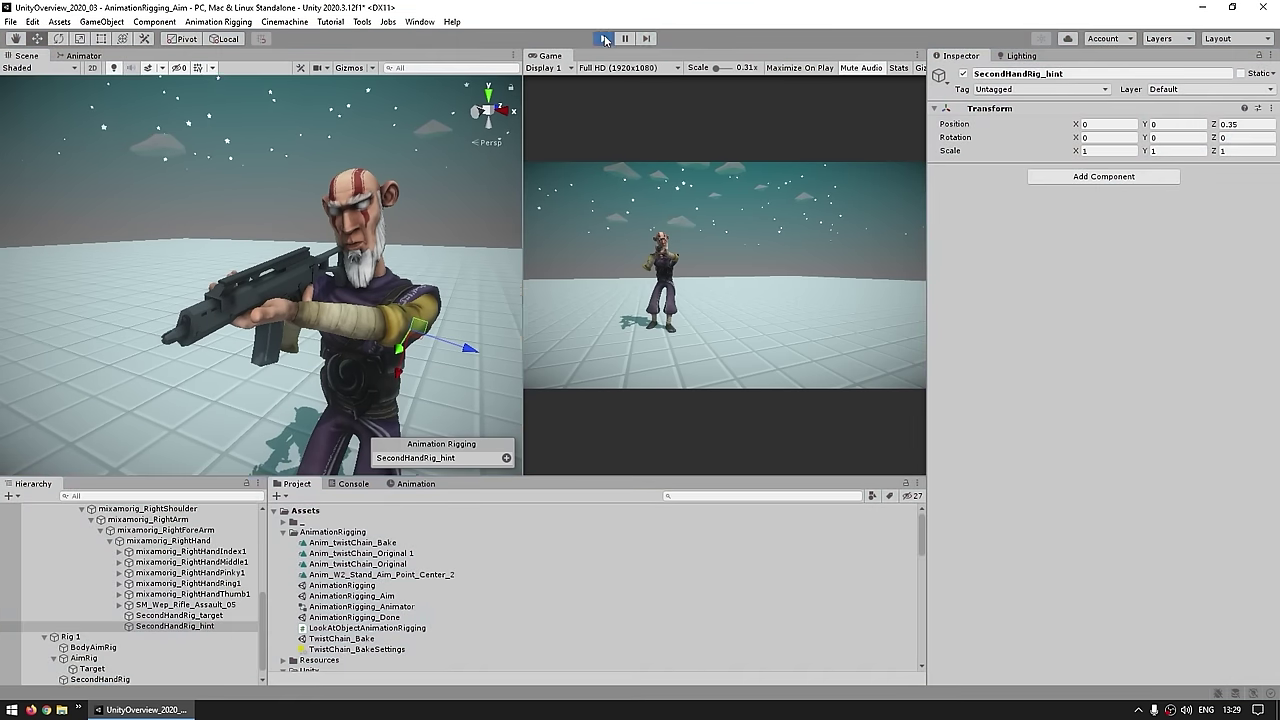
right_click(1006, 109)
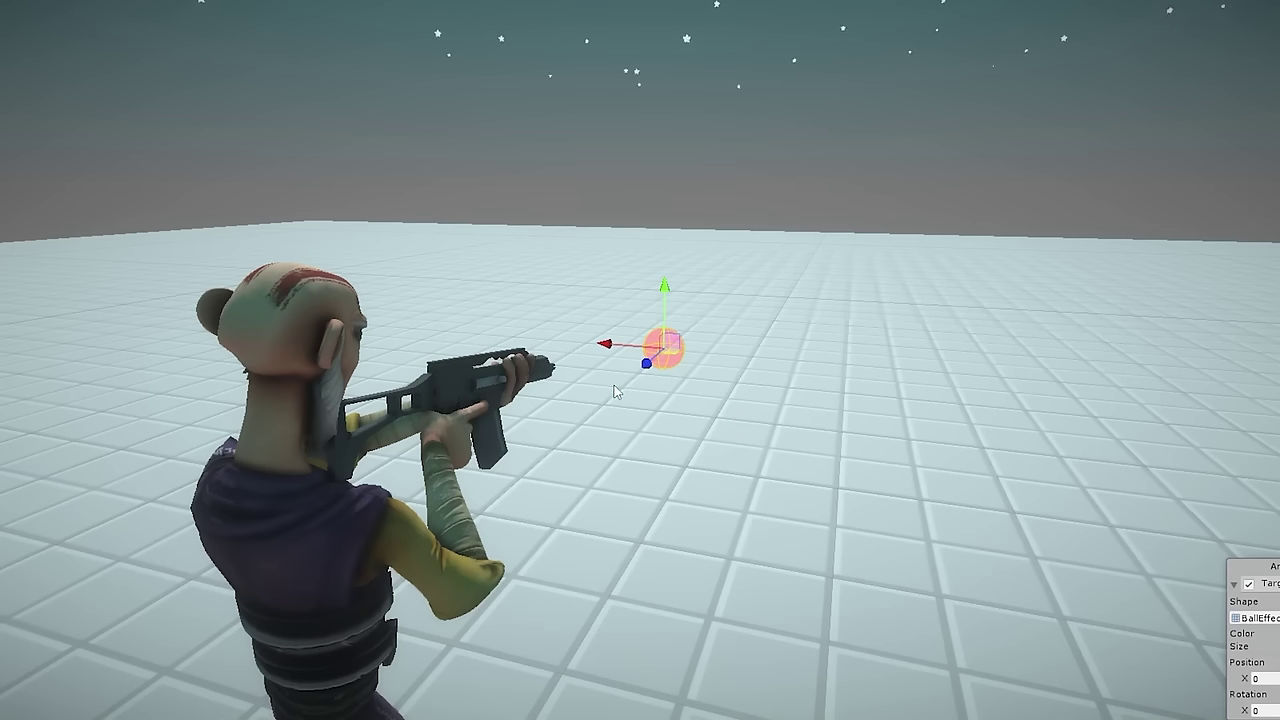
Step: In play mode, move Target around the front of the character to test aiming with both hands on the rifle
drag(677, 343, 818, 360)
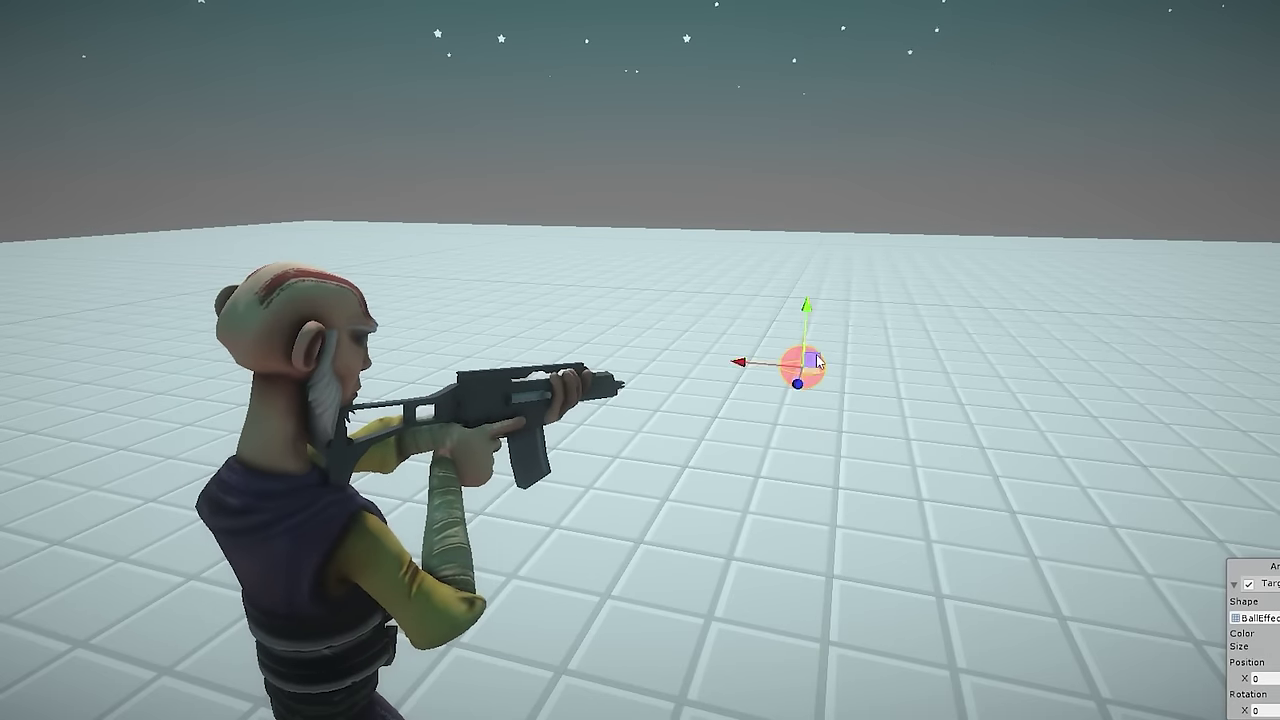
drag(806, 309, 806, 336)
drag(812, 395, 752, 370)
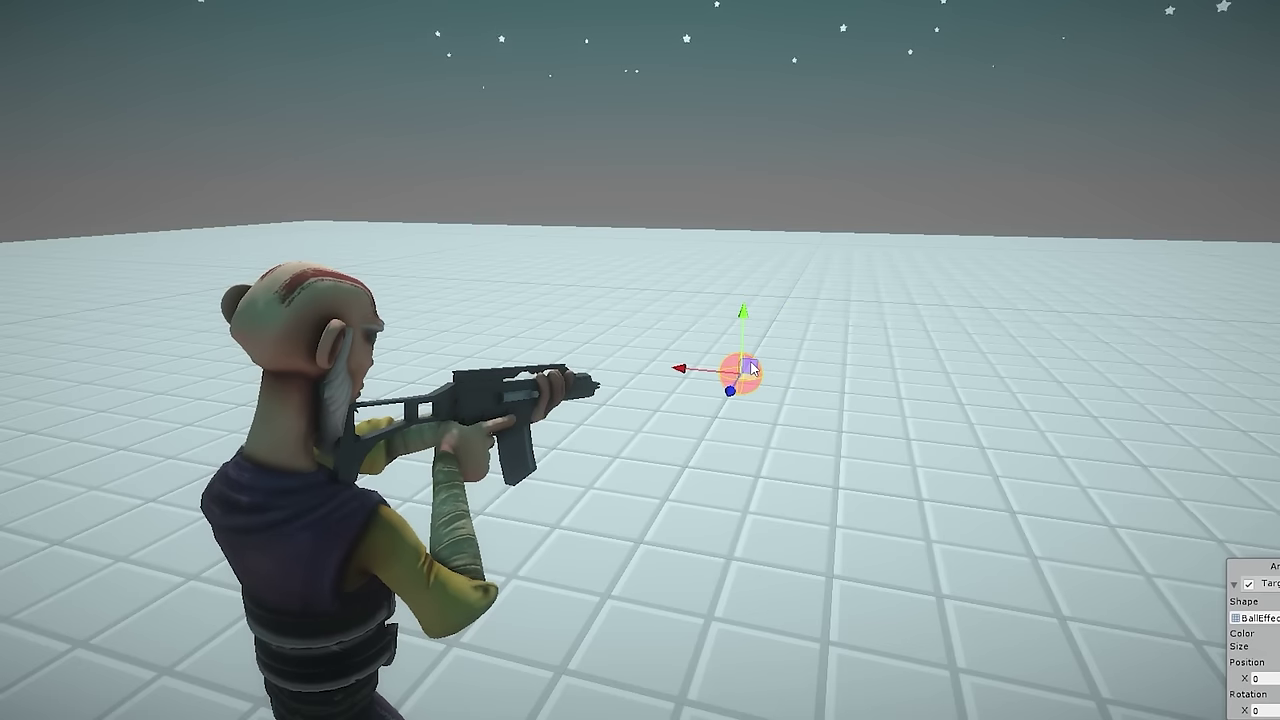
drag(760, 375, 815, 371)
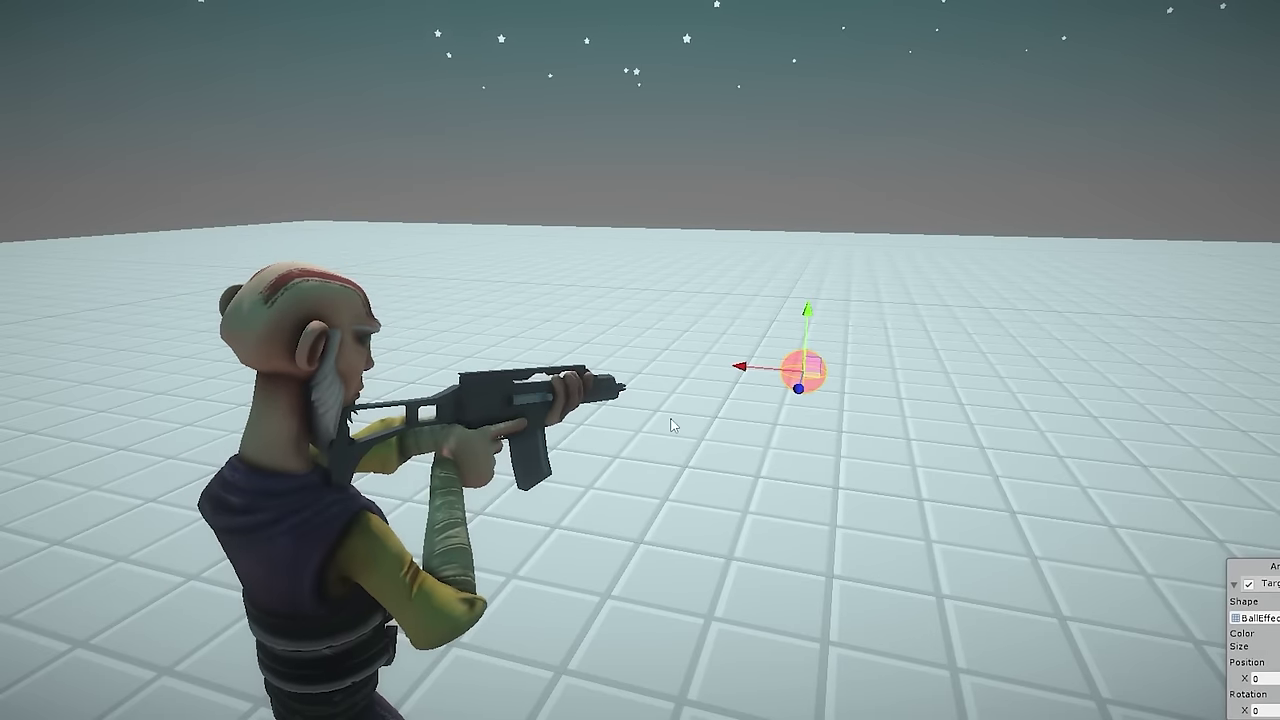
middle_drag(694, 420, 514, 297)
alt+drag(808, 335, 472, 388)
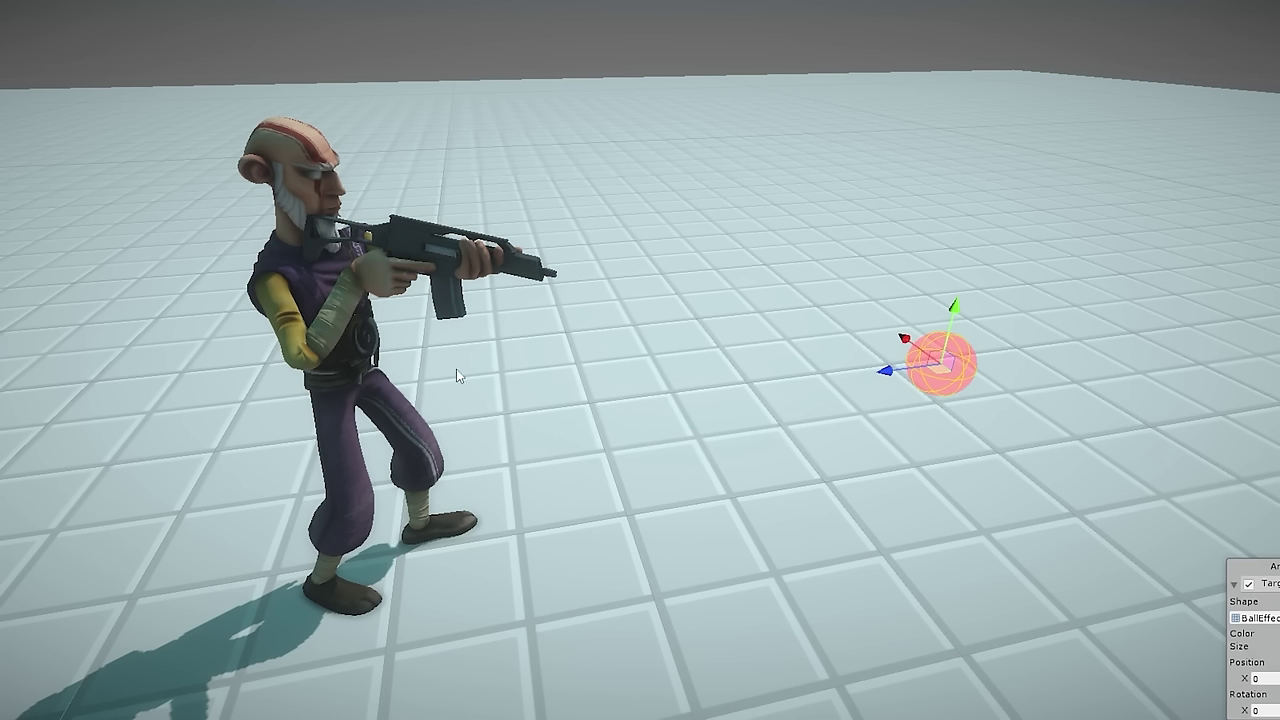
drag(952, 344, 662, 264)
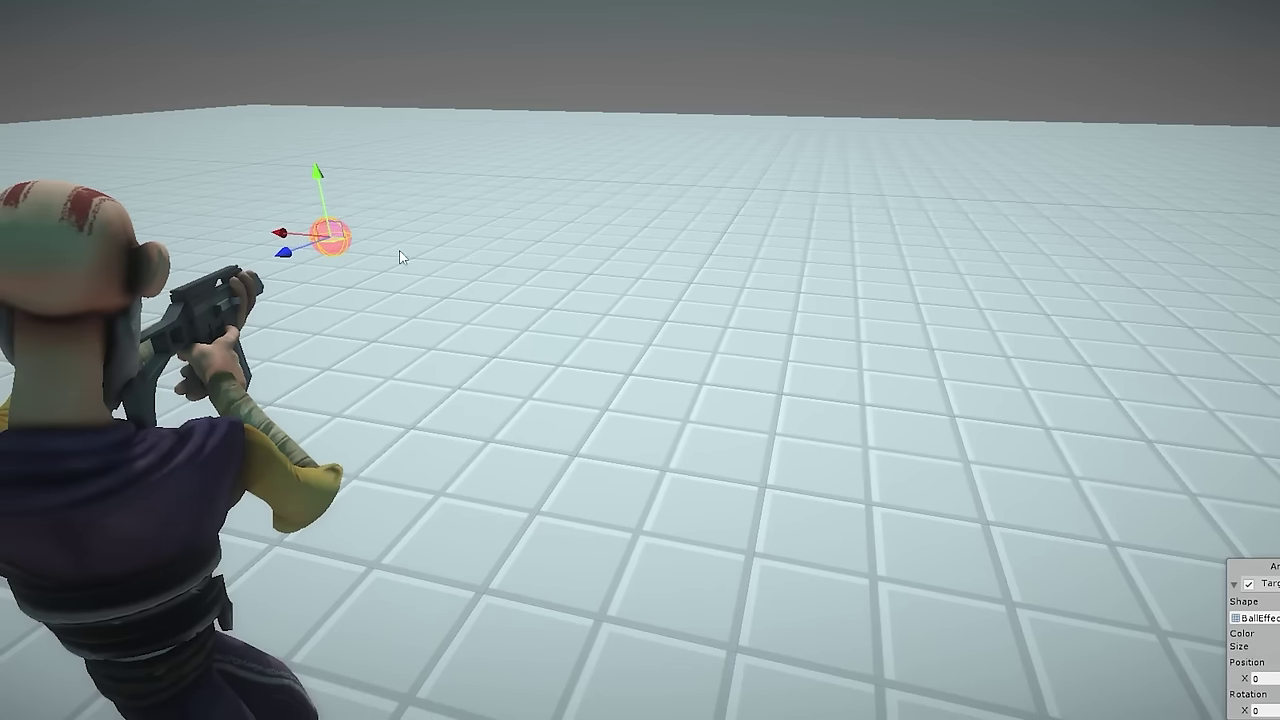
drag(336, 233, 641, 237)
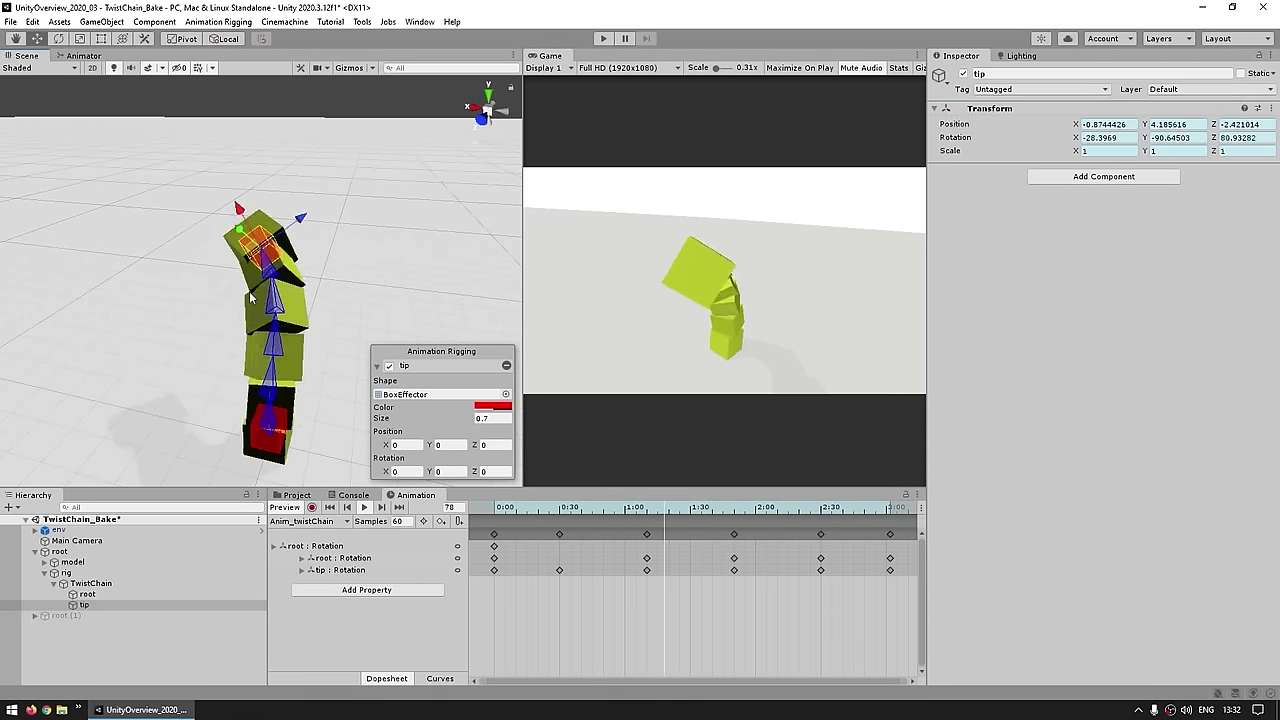
Step: In the TwistChain_Bake scene, examine the root and tip rotation tracks and the animation clips available on the root object
click(417, 644)
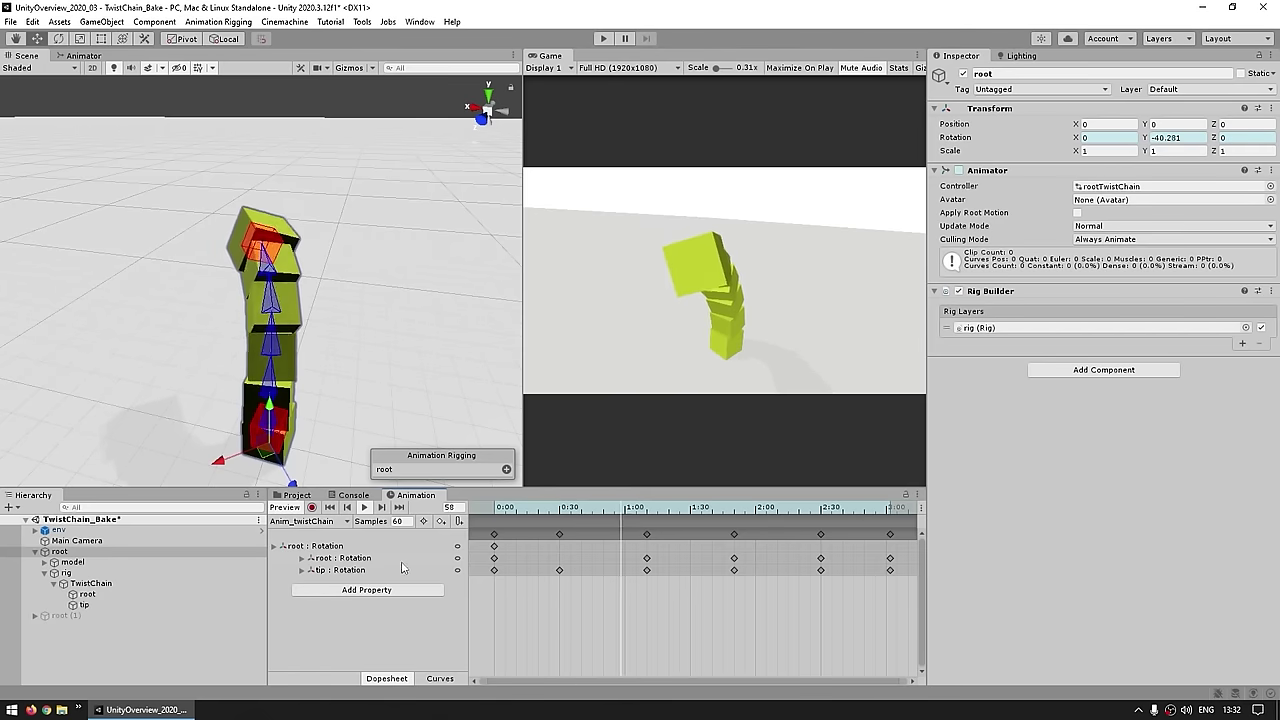
click(328, 571)
click(330, 558)
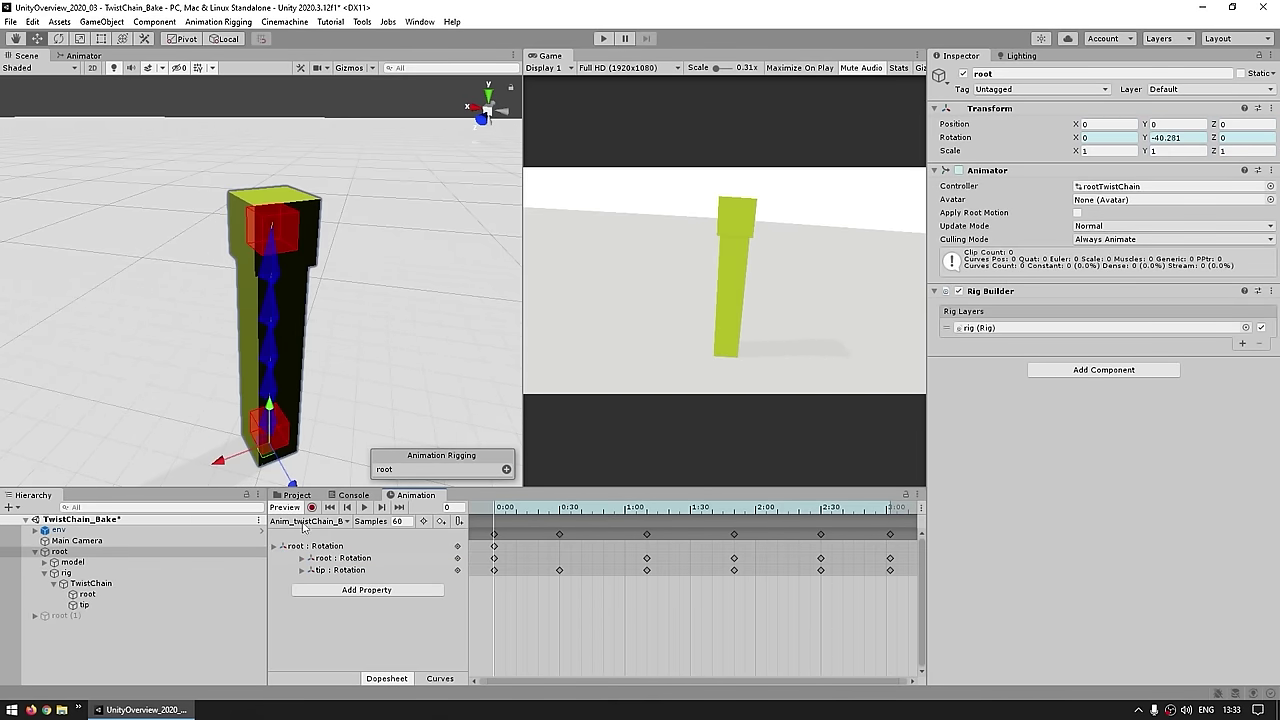
click(305, 521)
click(436, 500)
click(305, 521)
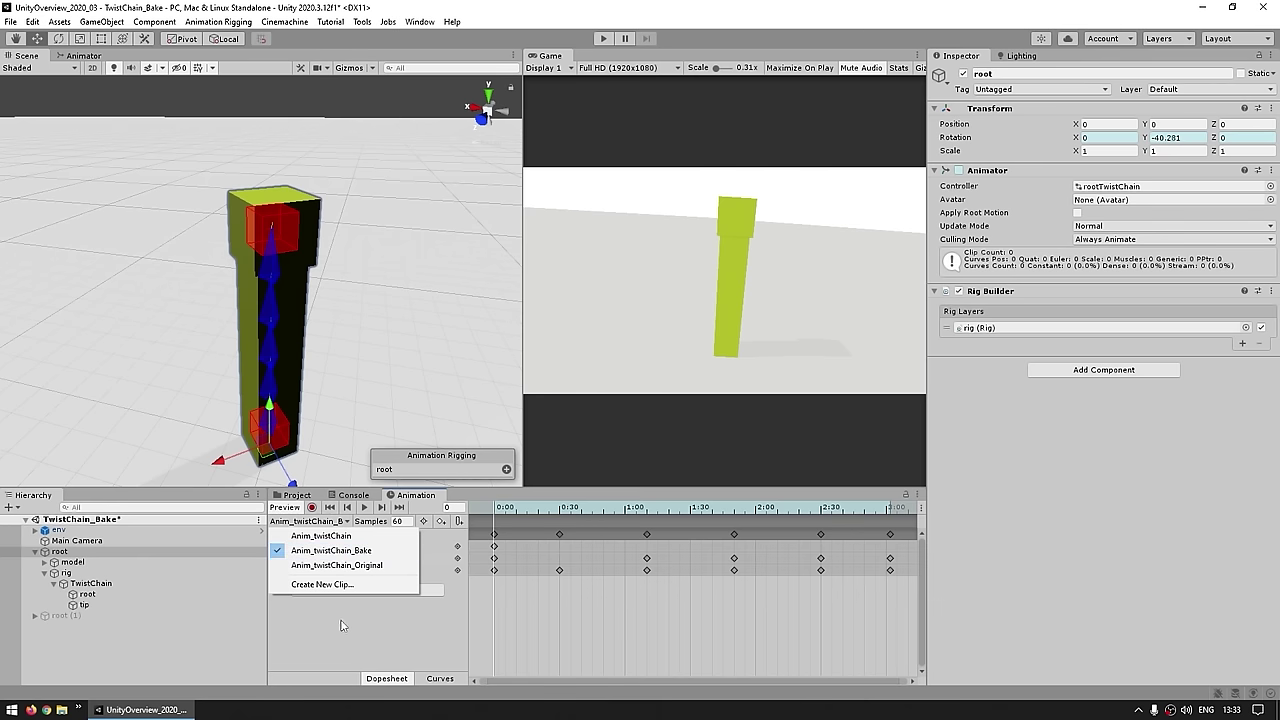
click(342, 618)
Step: Transfer the Anim_twistChain_Bake clip's motion to the skeleton using the Rig Builder component on the root object
click(90, 551)
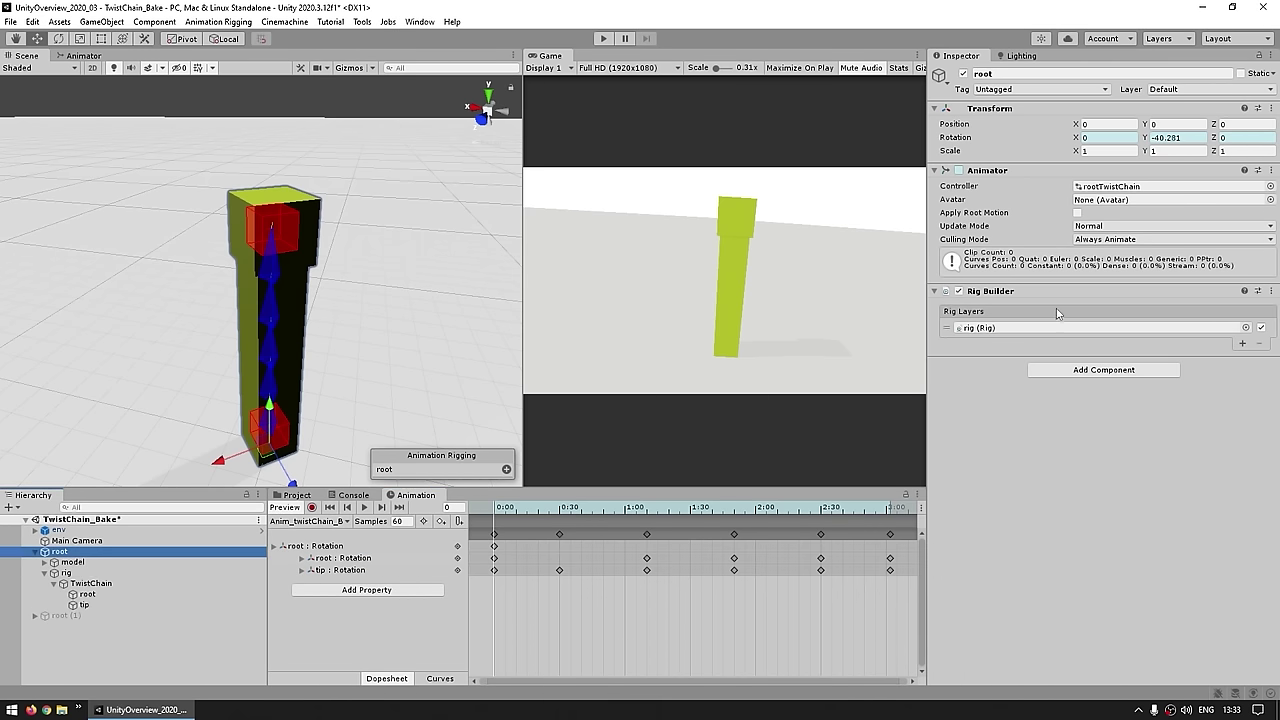
click(541, 560)
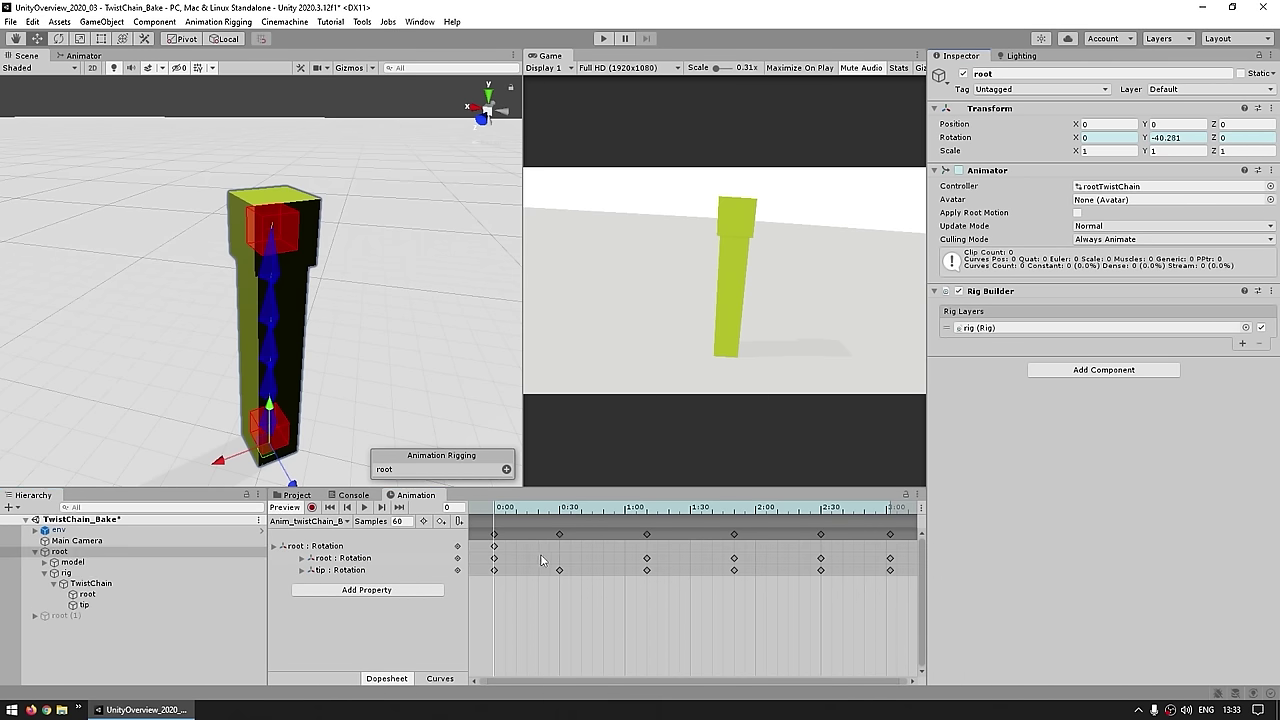
right_click(1002, 293)
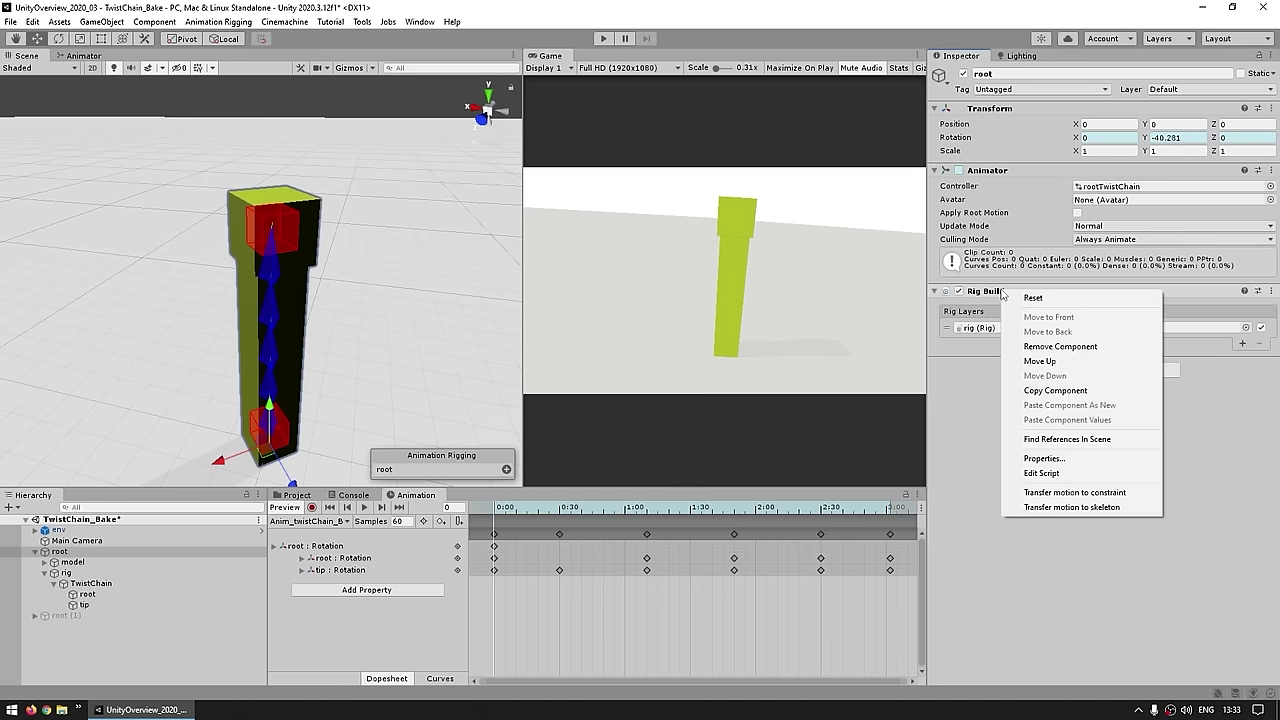
click(1079, 512)
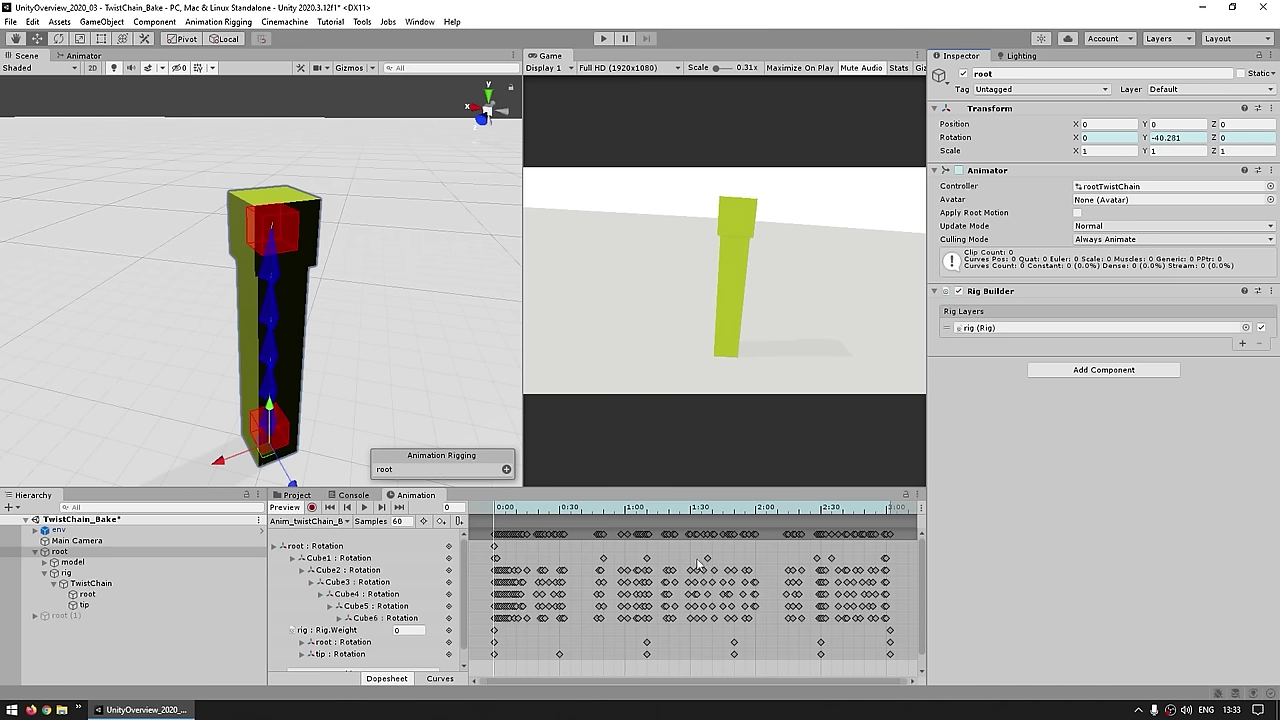
Step: Preview the baked animation and inspect the animated Rig Weight property of the rig object
click(364, 508)
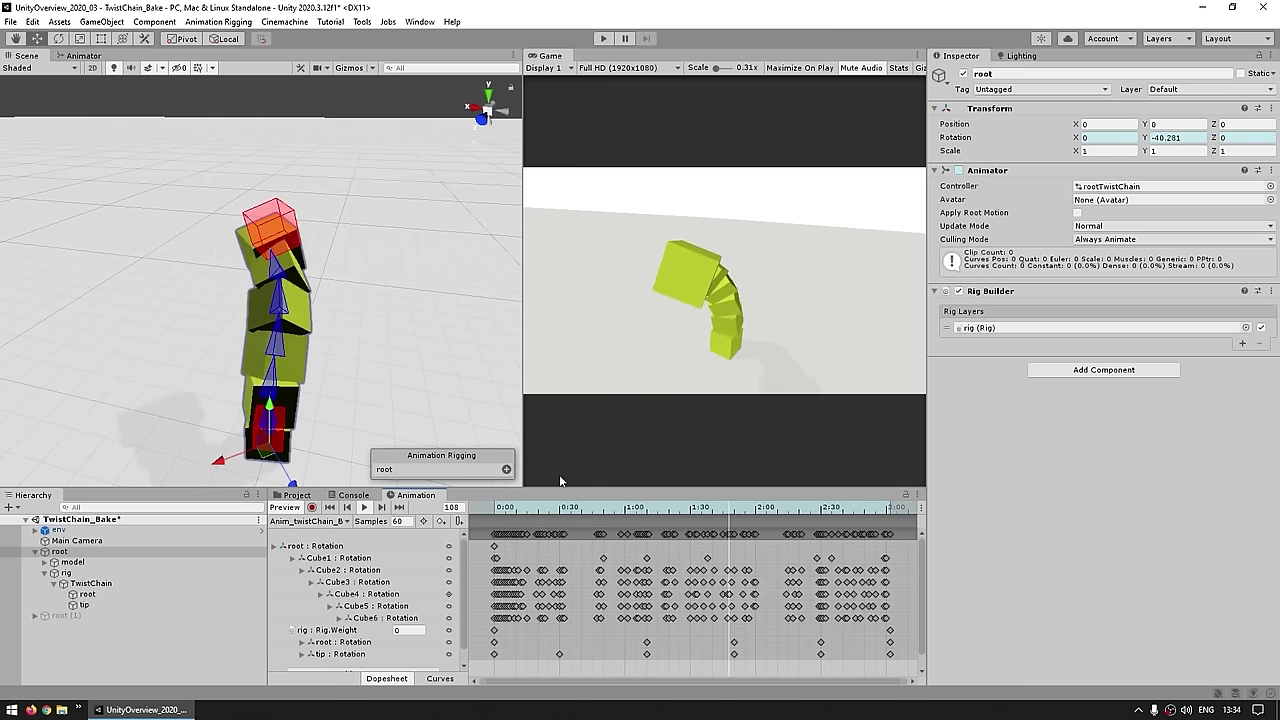
click(333, 630)
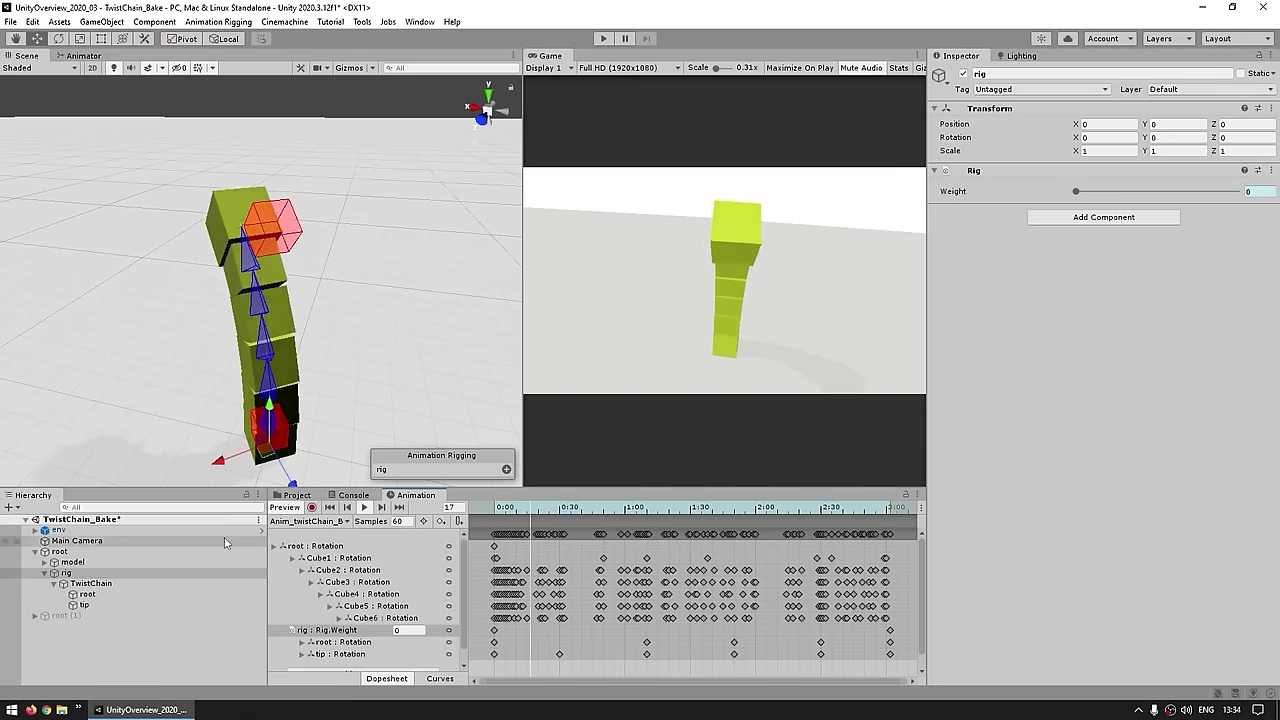
Step: Compare the motion transfer options offered by the Rig Builder, Rig and Twist Chain Constraint components
click(82, 556)
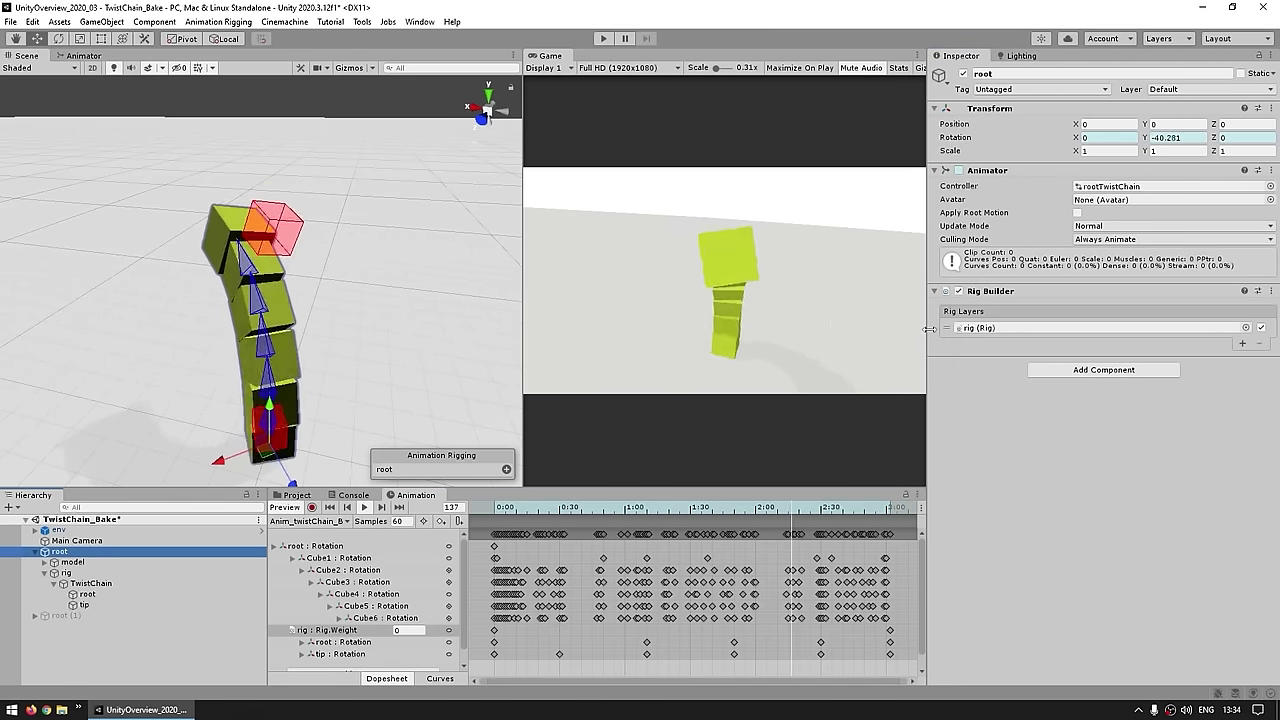
right_click(985, 292)
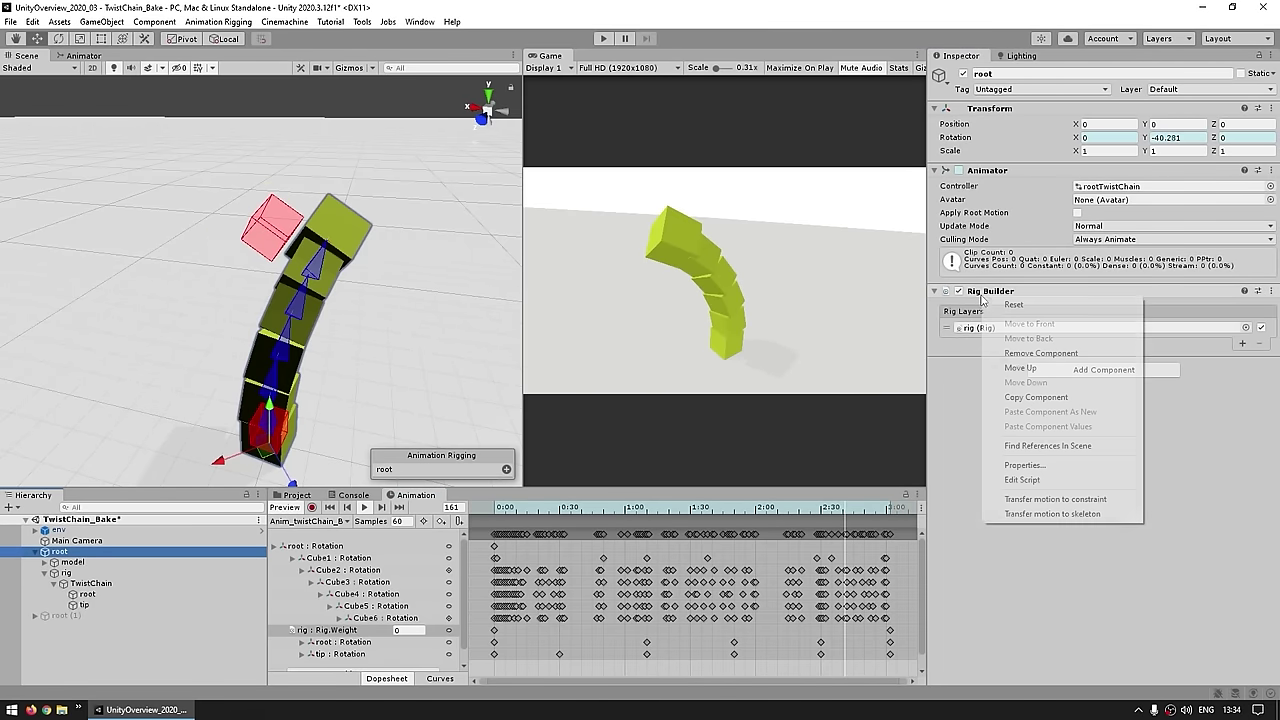
click(66, 573)
right_click(1012, 171)
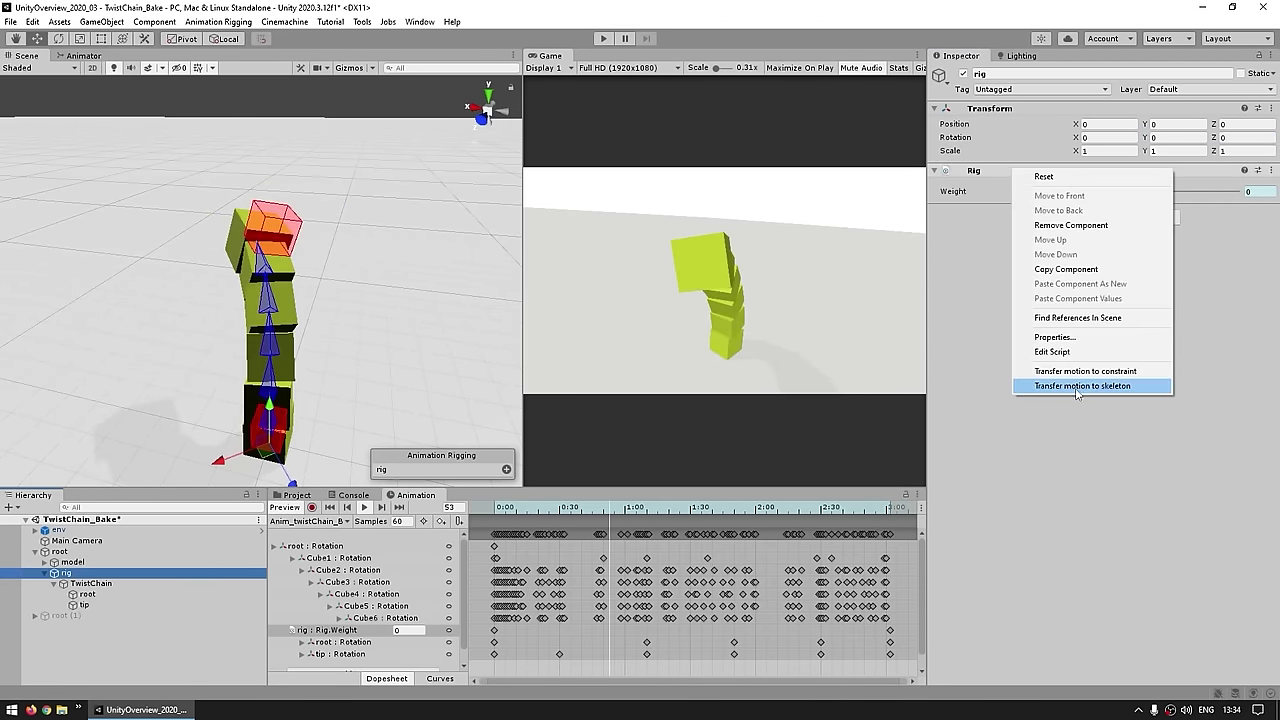
click(95, 584)
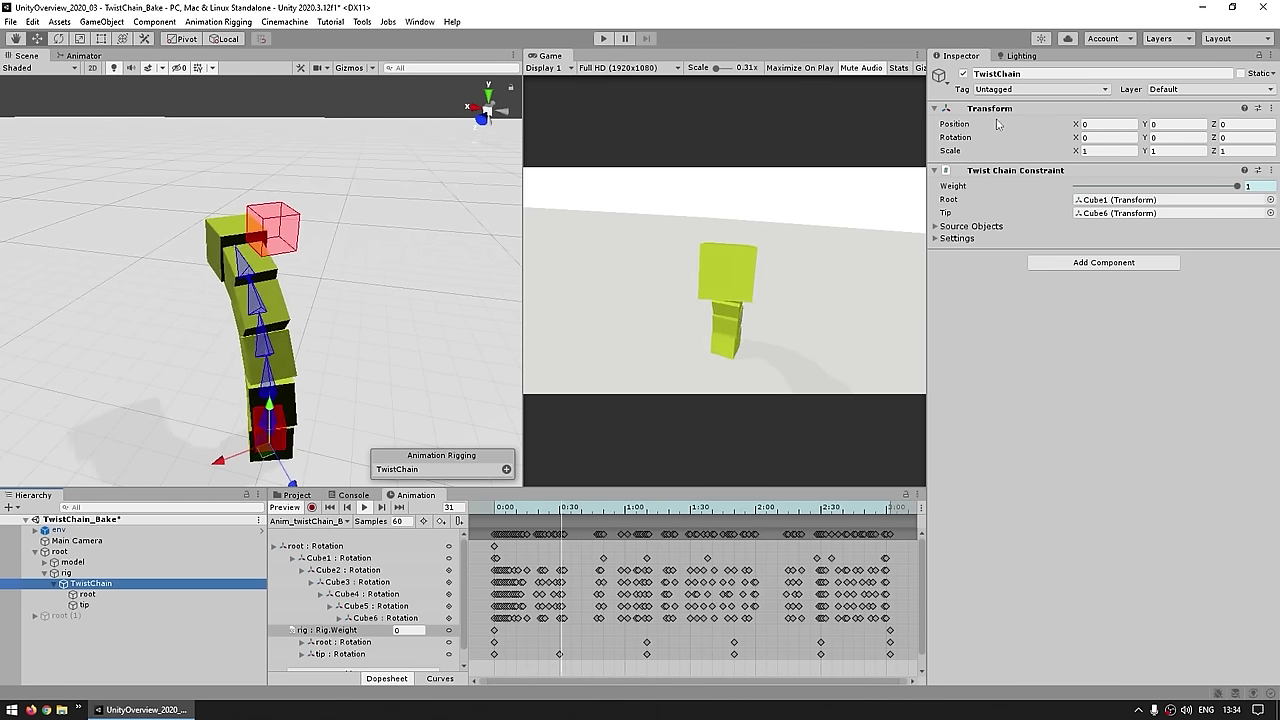
right_click(1006, 179)
click(1075, 393)
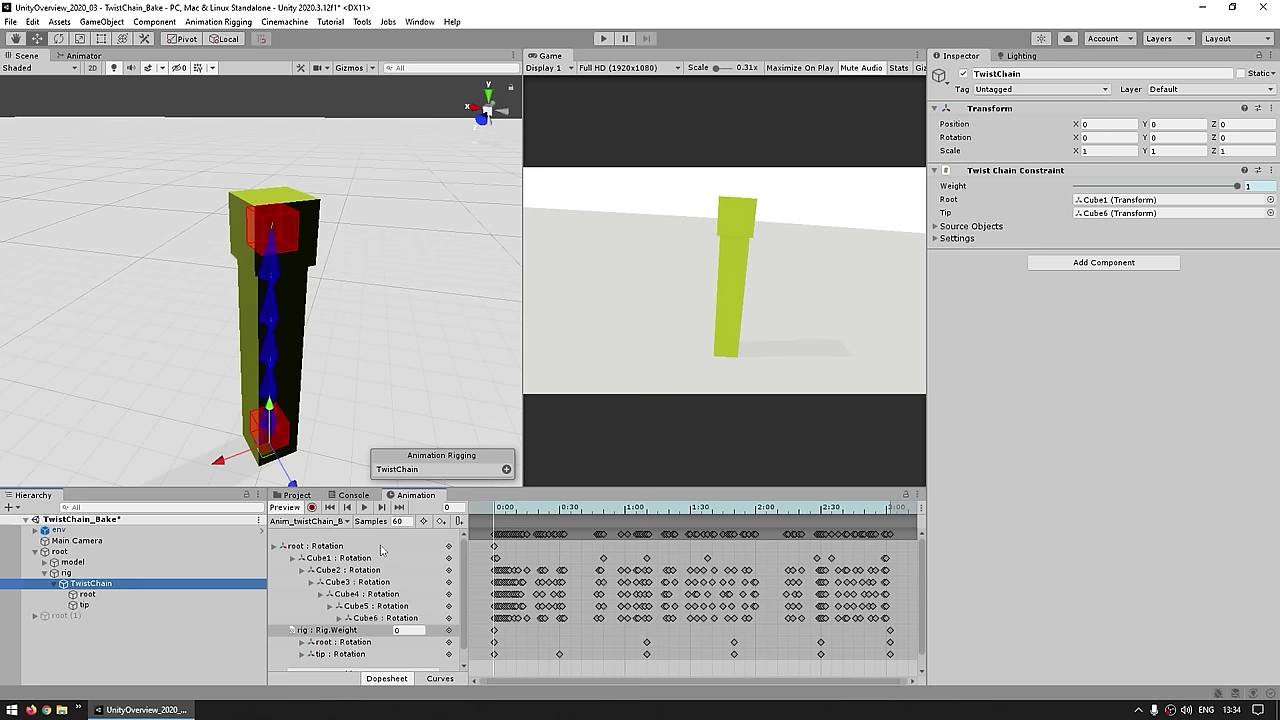
Step: Delete the Rig Weight track and the effectors' root and tip rotation tracks from the Anim_twistChain_Bake clip
click(301, 629)
key(Delete)
click(342, 634)
key(Delete)
click(340, 630)
key(Delete)
Step: Delete the rig object, remove the Rig Builder component from the root object, and preview the baked clip
click(85, 583)
click(68, 574)
key(Delete)
click(60, 551)
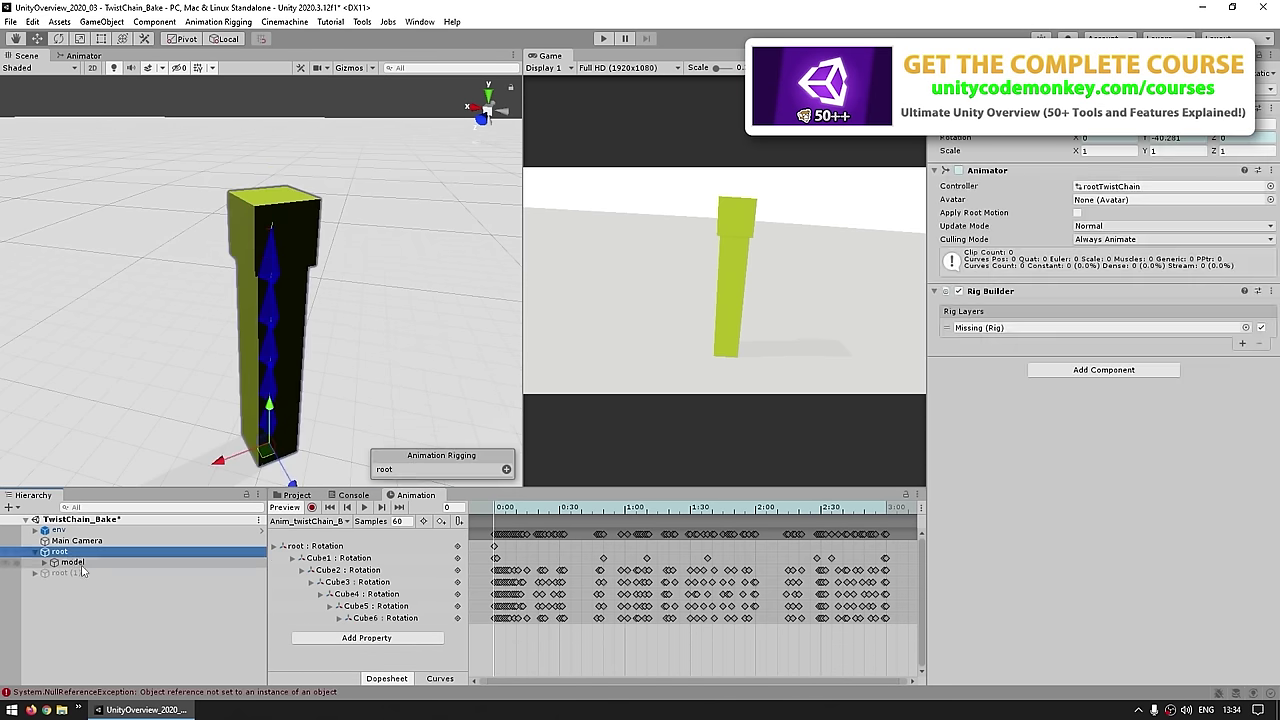
right_click(1003, 291)
click(1050, 344)
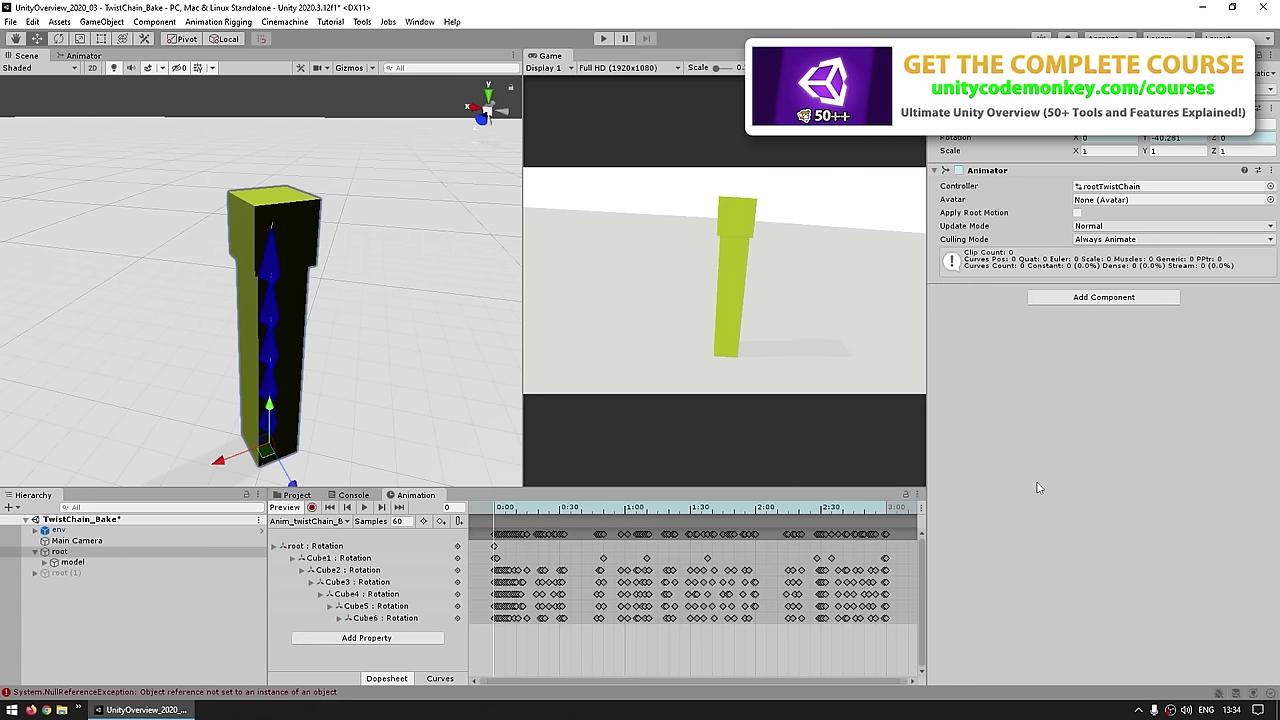
click(363, 507)
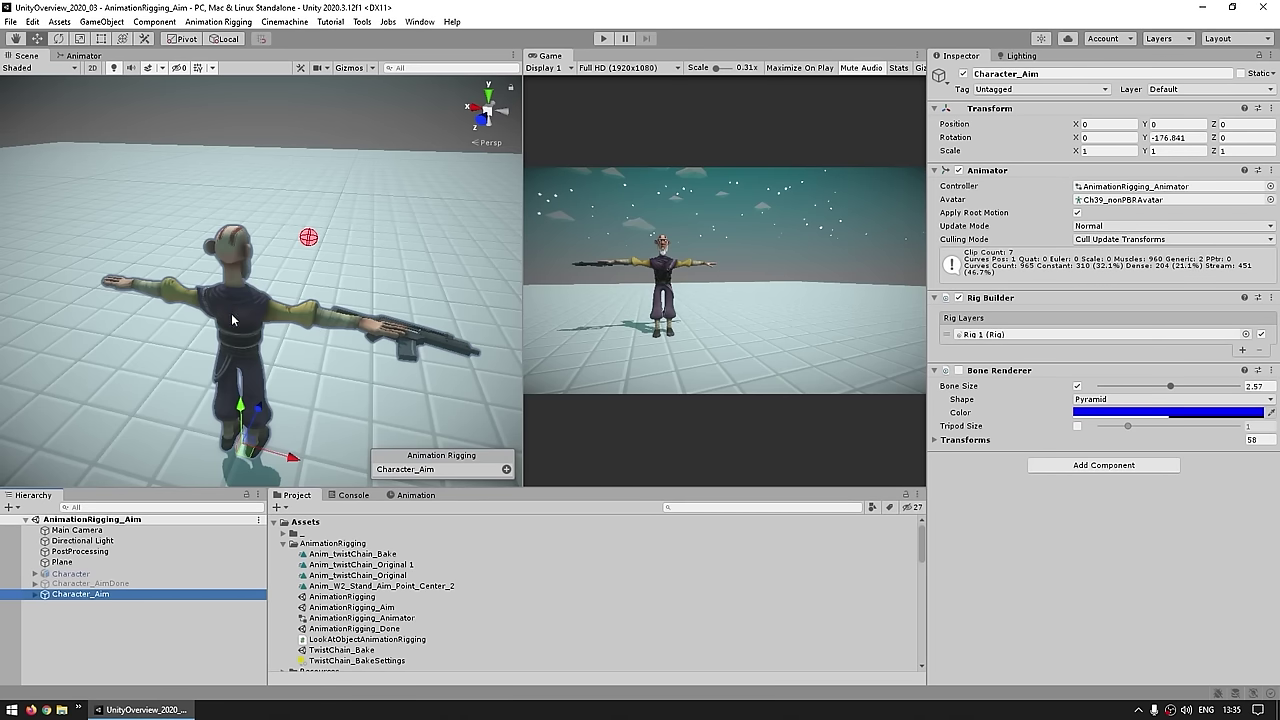
Step: Check Character_Aim's Rig Builder options and read the browser's Unity forum reply about bi-directional baking for humanoid characters
right_click(1009, 297)
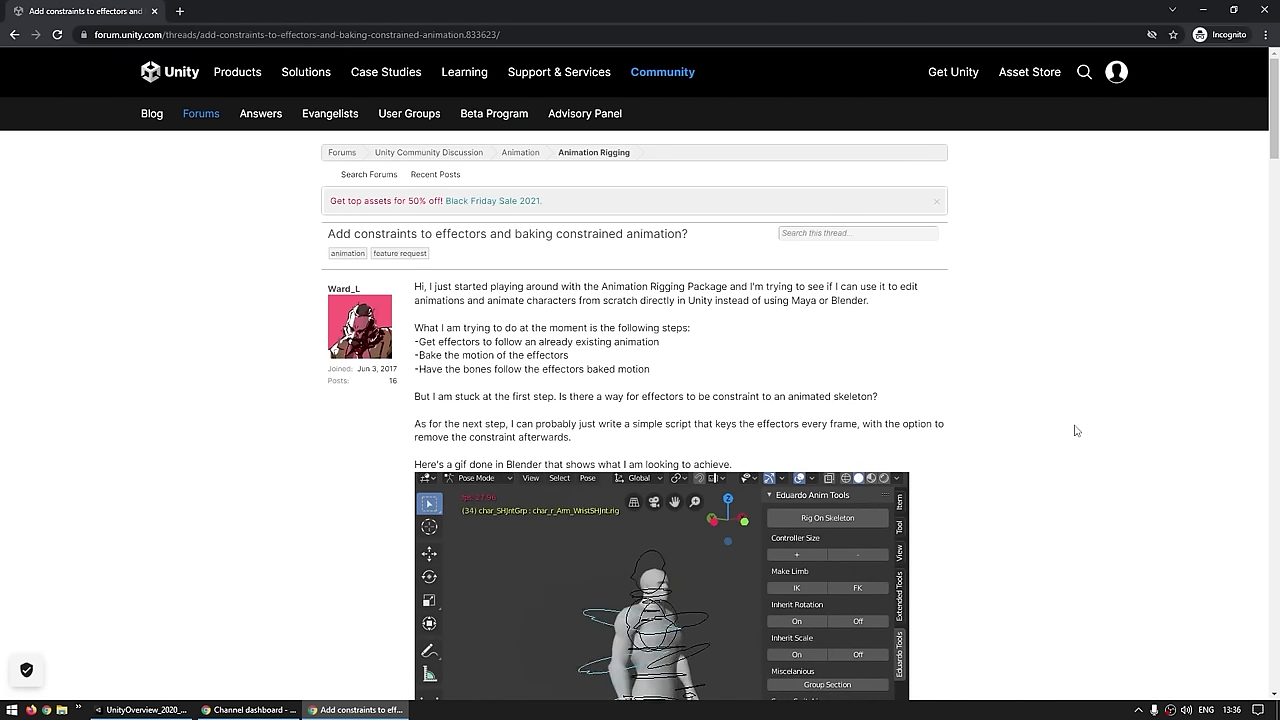
scroll(745, 320, down, 15)
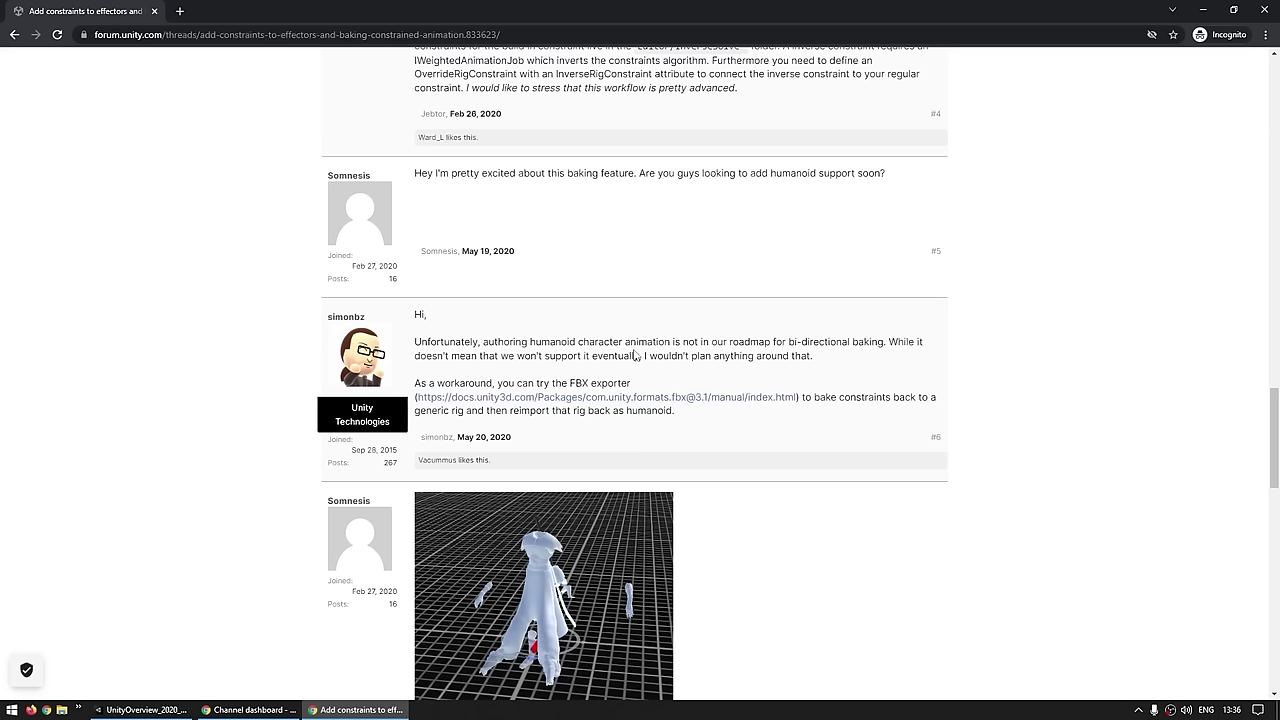
drag(787, 342, 880, 342)
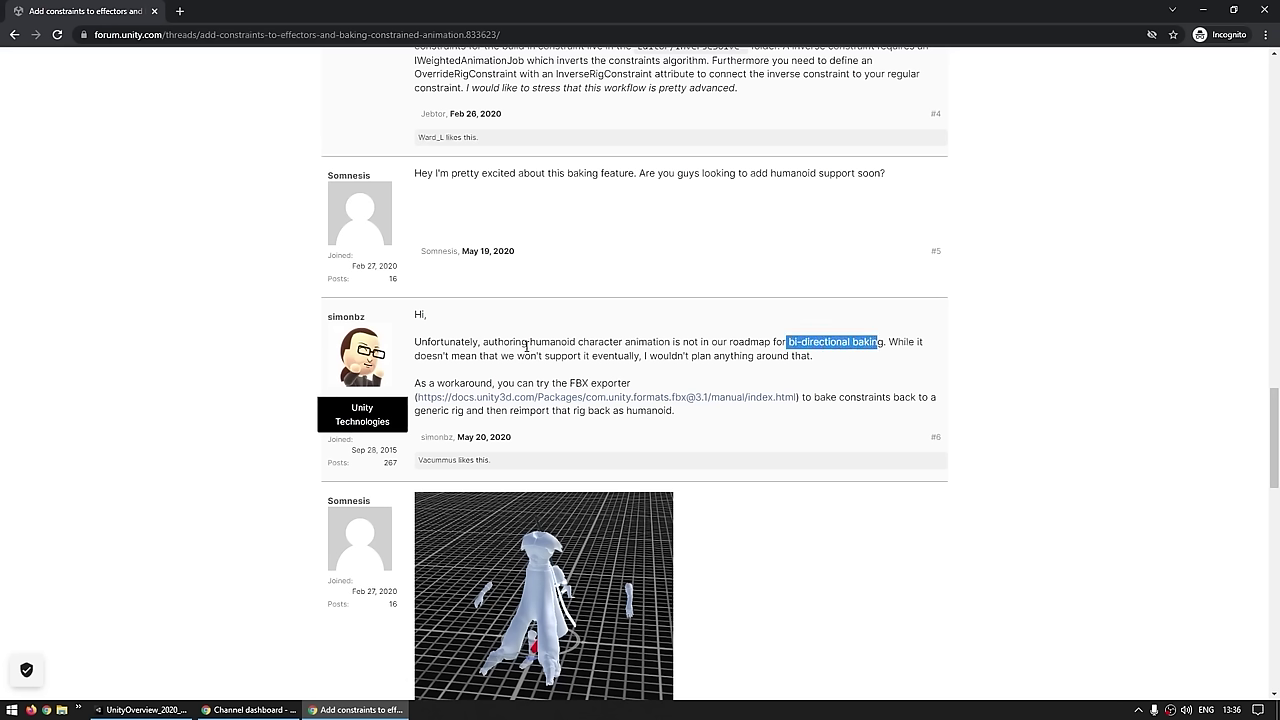
drag(541, 342, 596, 342)
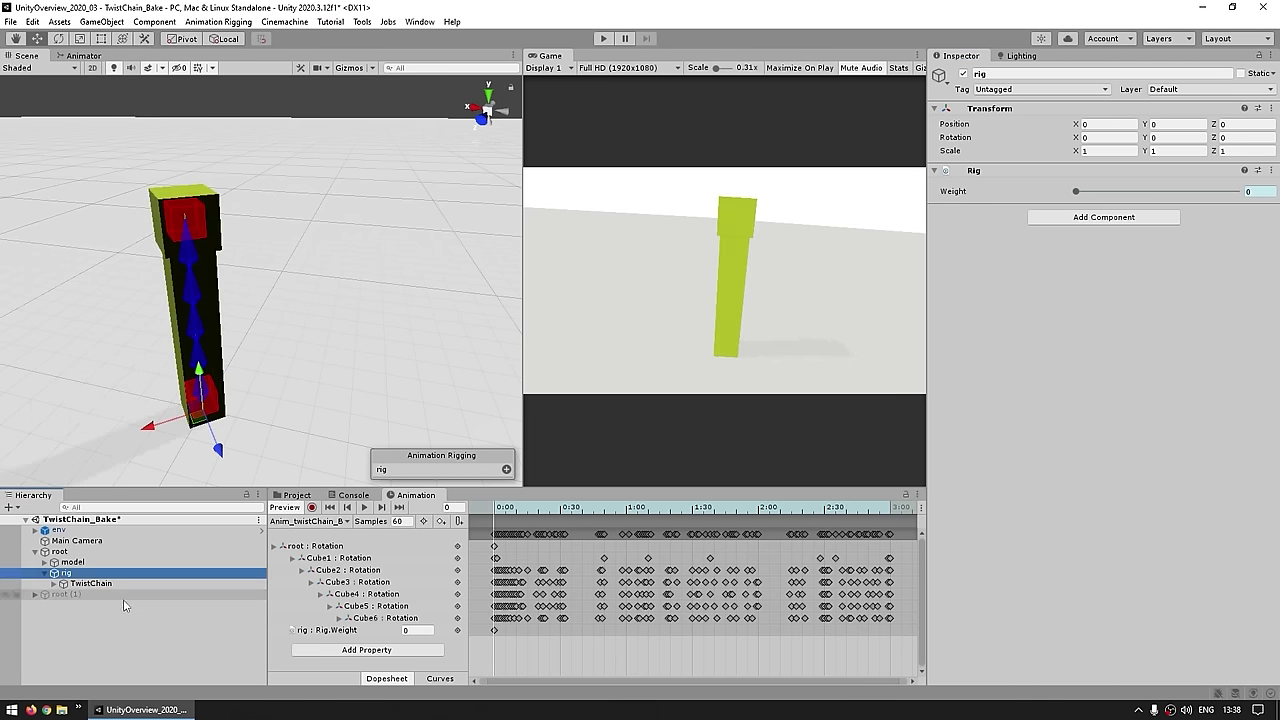
Step: Transfer the skeleton clip's motion to the constraint using TwistChain's Twist Chain Constraint component
click(101, 586)
right_click(1000, 171)
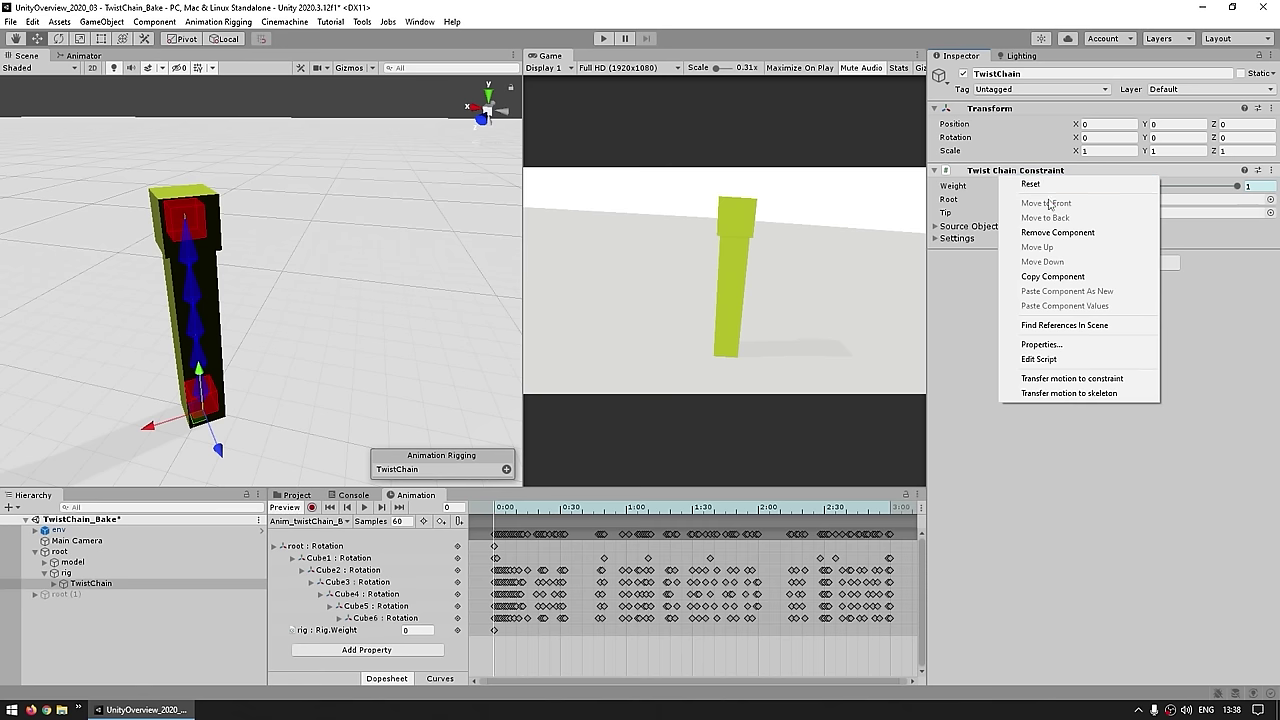
click(1097, 379)
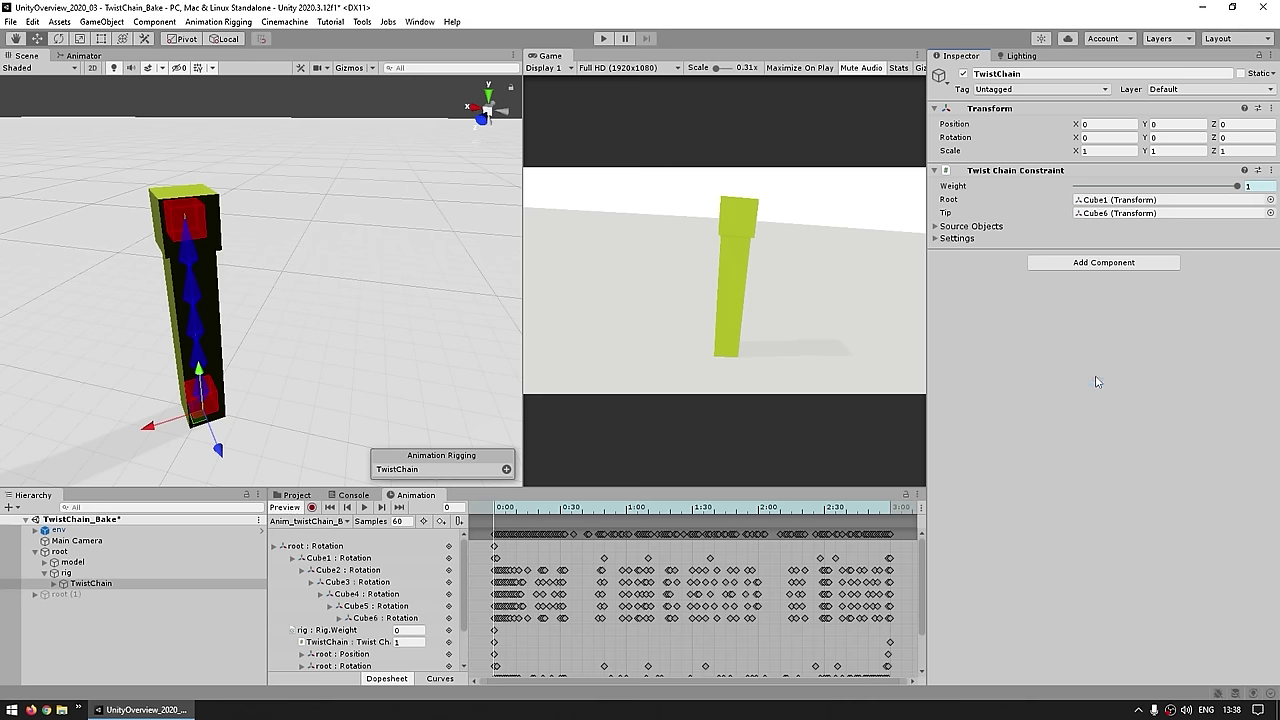
Step: Examine the position and rotation tracks of the root and tip effectors in the clip
scroll(640, 605, down, 2)
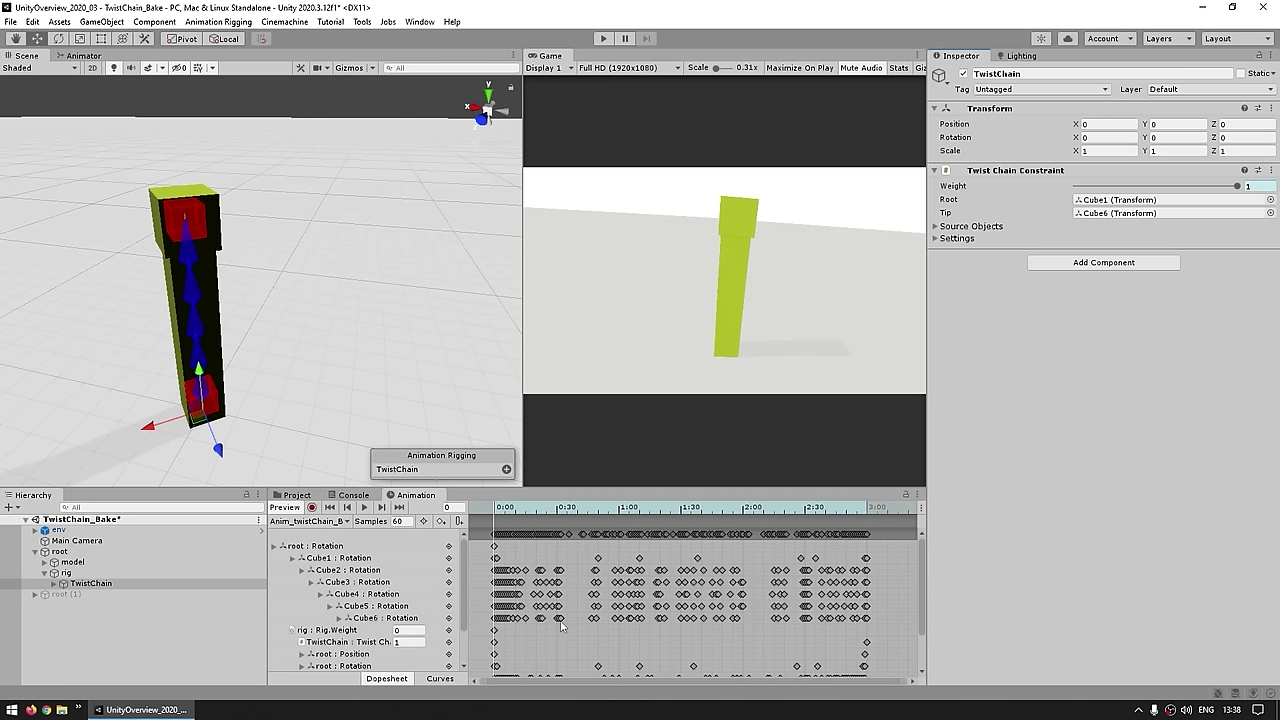
click(336, 663)
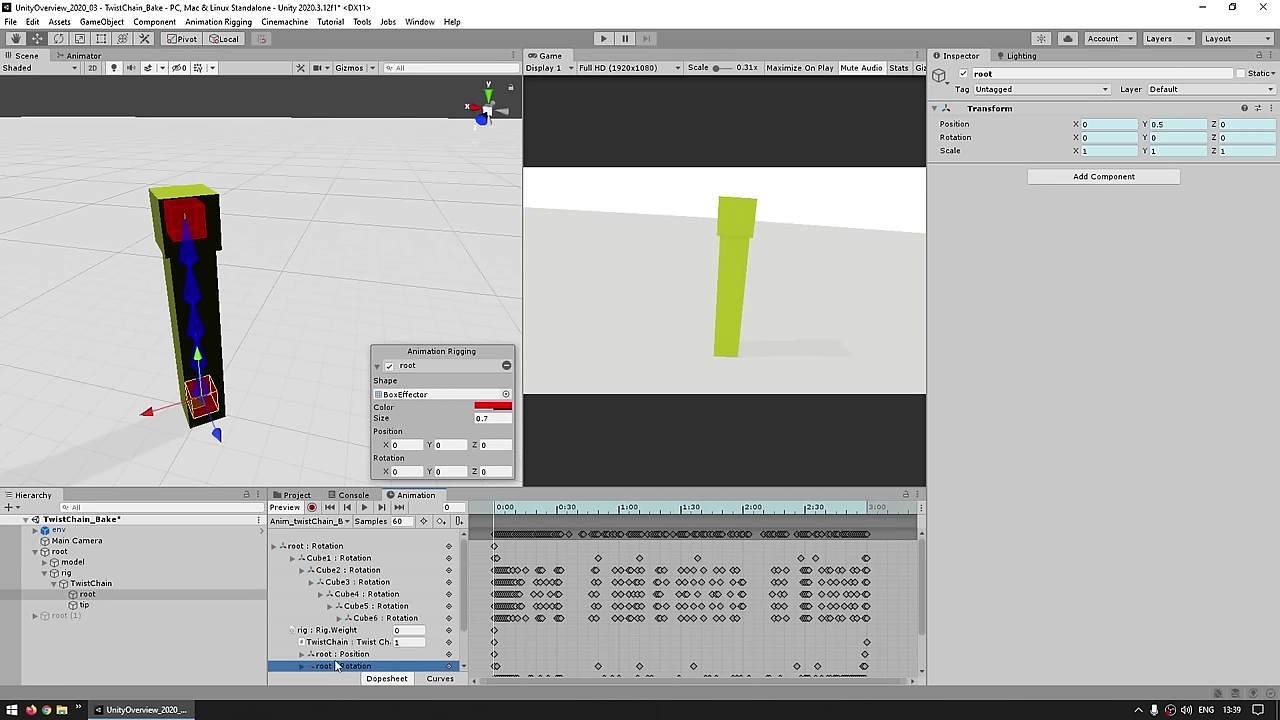
scroll(340, 660, down, 2)
click(329, 628)
click(324, 638)
click(326, 626)
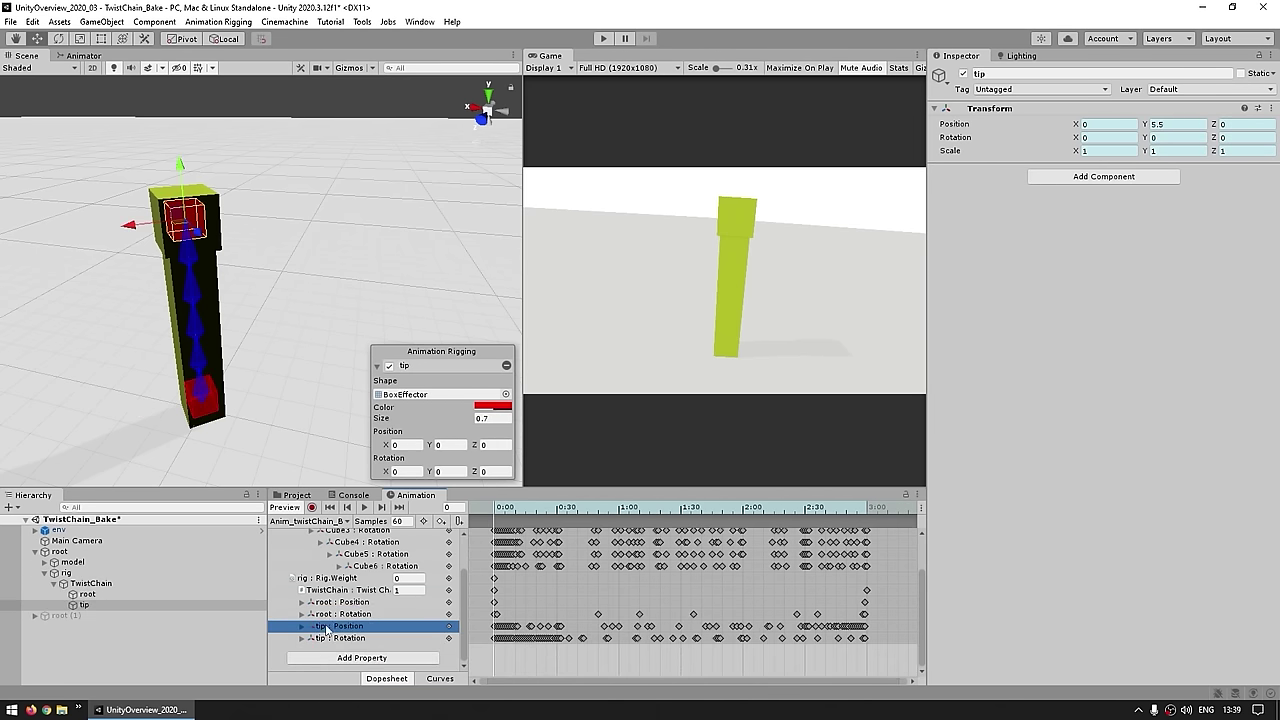
click(328, 614)
click(330, 602)
Step: Delete the Cube1 through Cube6 rotation tracks from the clip and preview the constraint-driven animation
scroll(576, 611, up, 3)
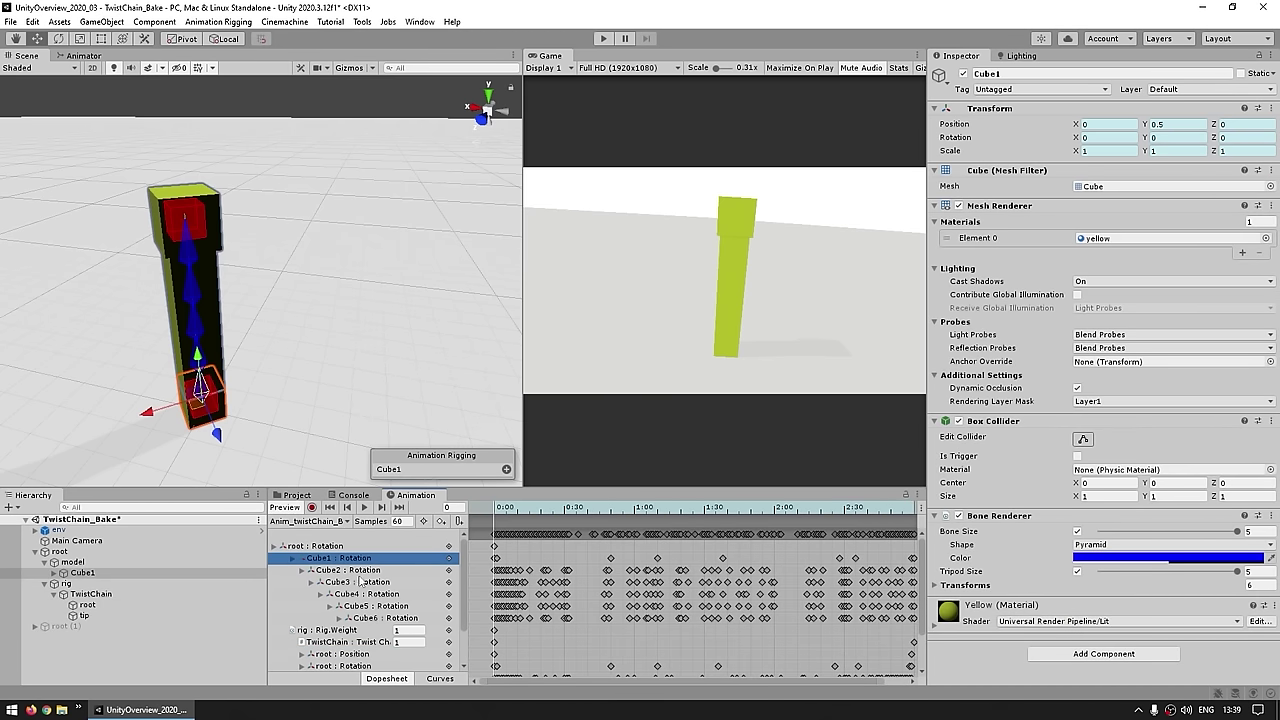
shift+click(373, 620)
key(Delete)
click(331, 550)
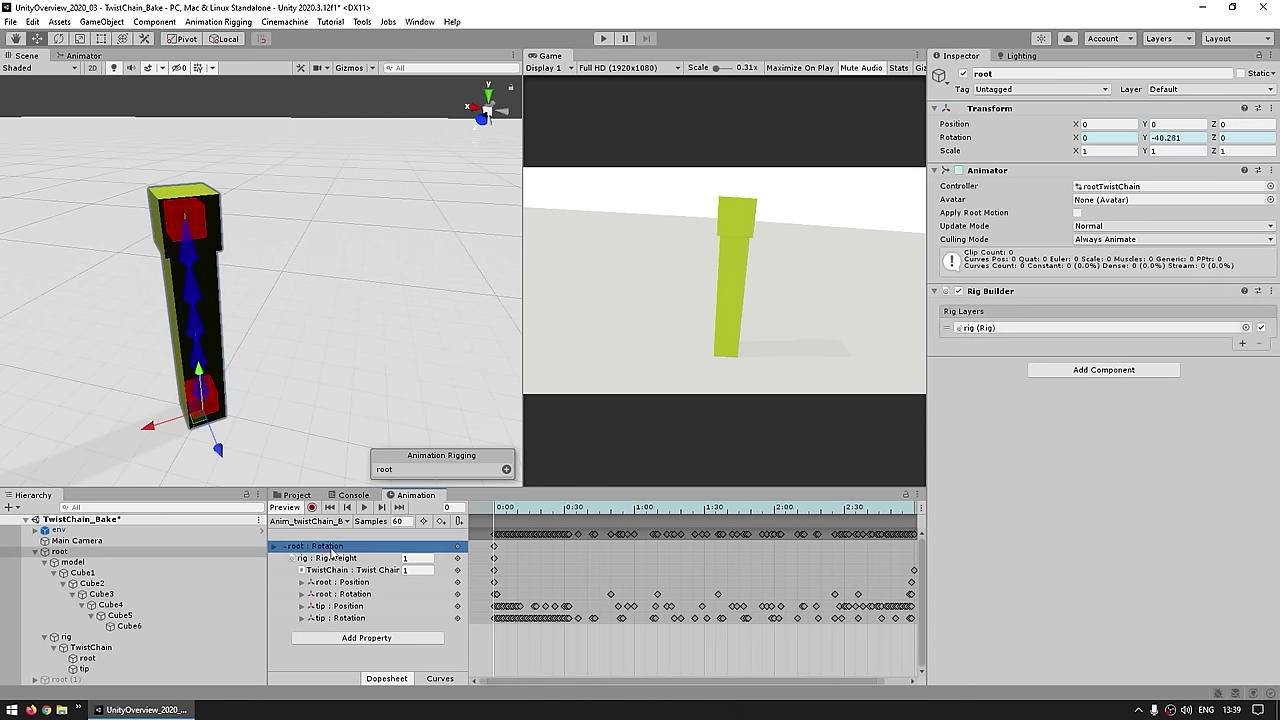
click(366, 507)
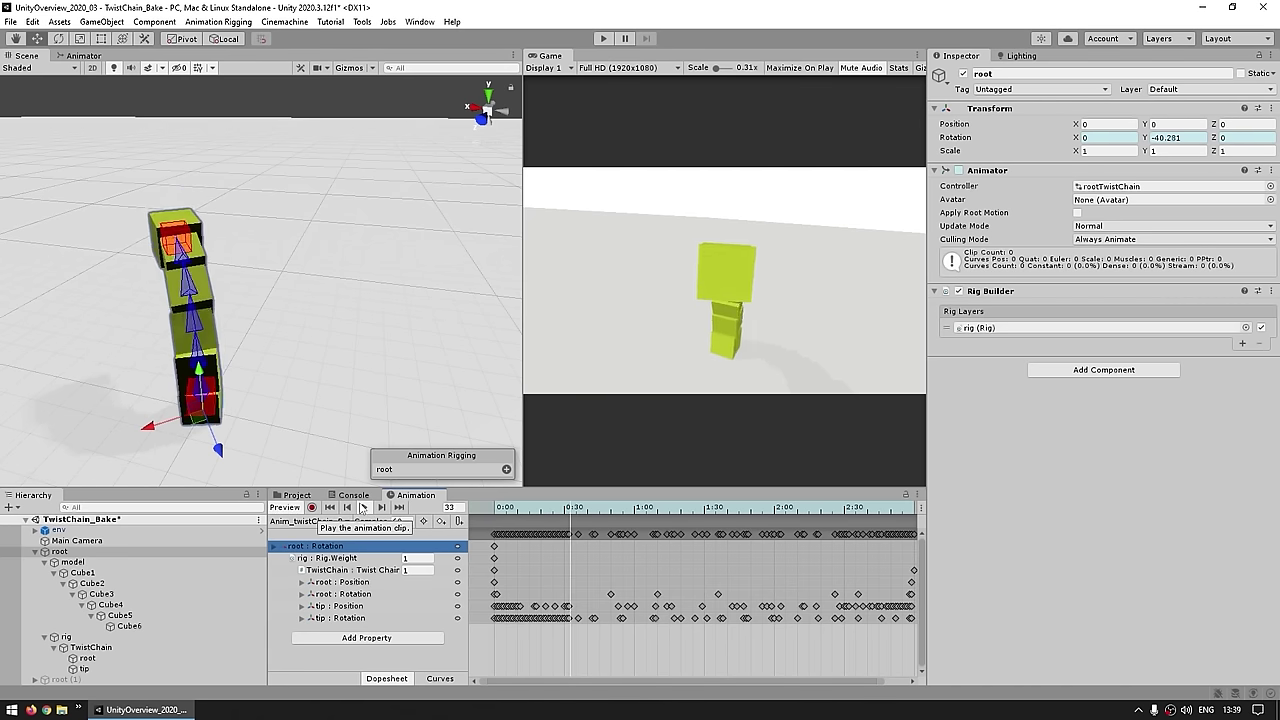